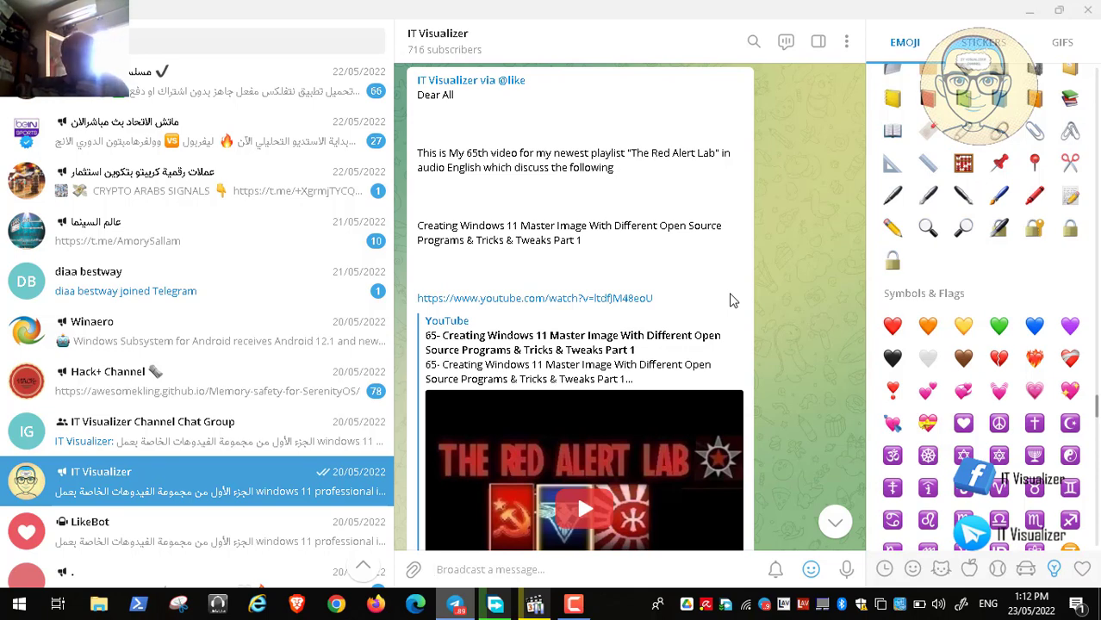
Step: Minimize Telegram and bring back the paused Video180.mp4 recording from the taskbar
click(1026, 11)
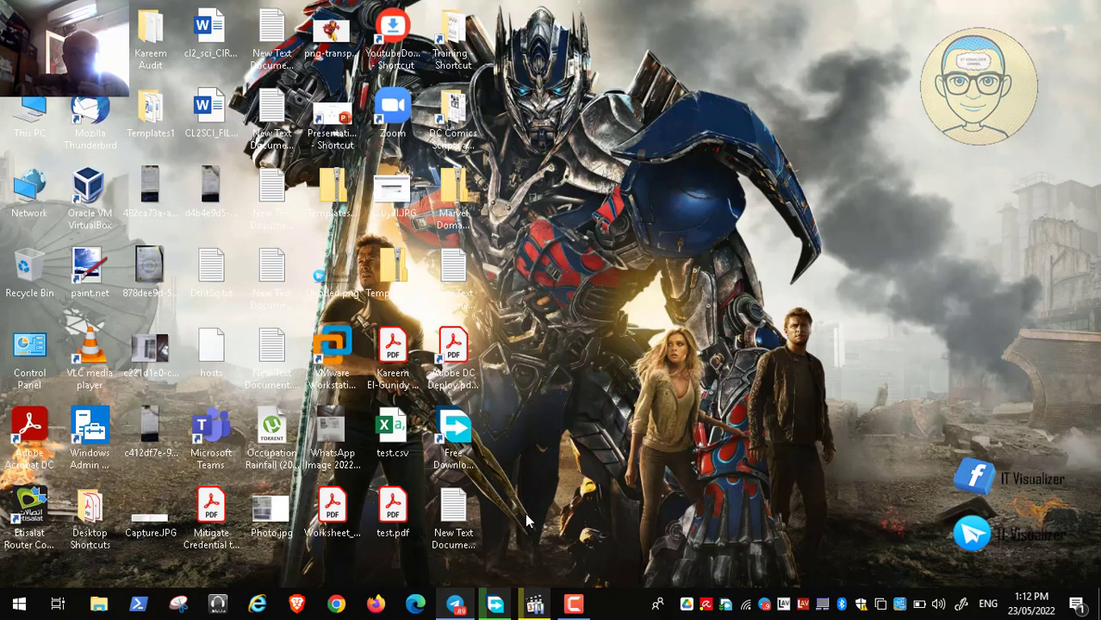
click(534, 604)
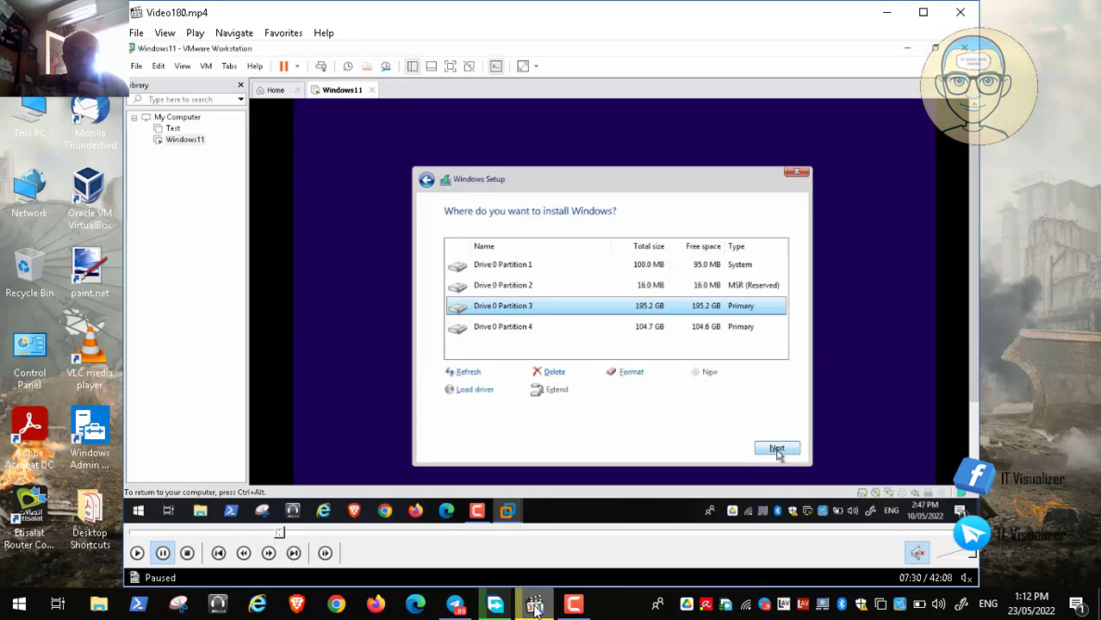
Step: Play the setup video full screen, pausing and resuming it as Windows installs
double_click(514, 325)
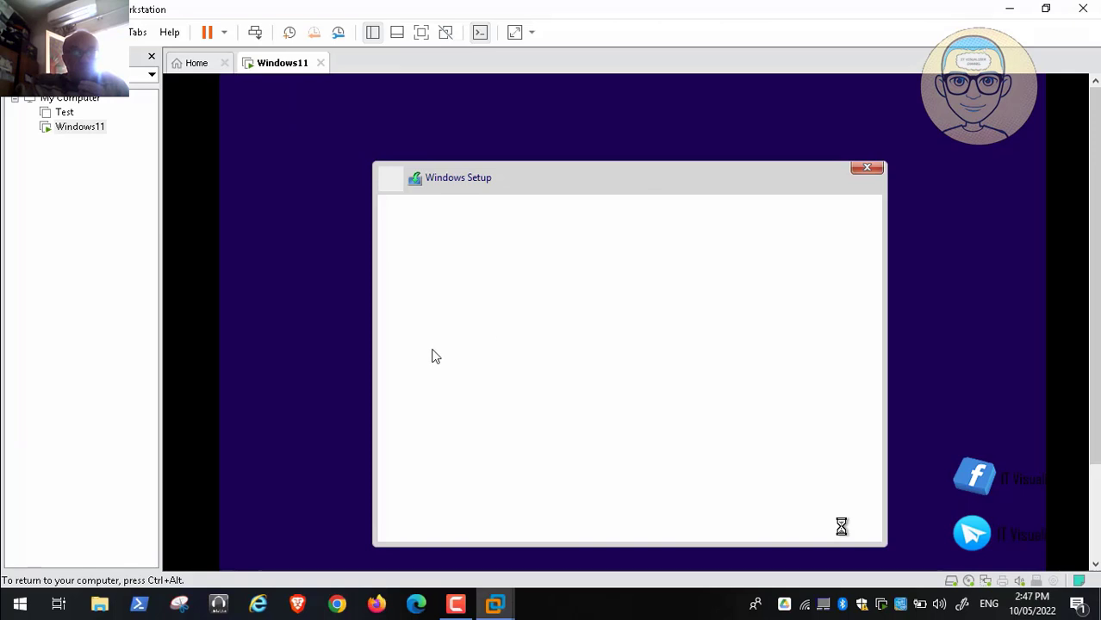
click(14, 586)
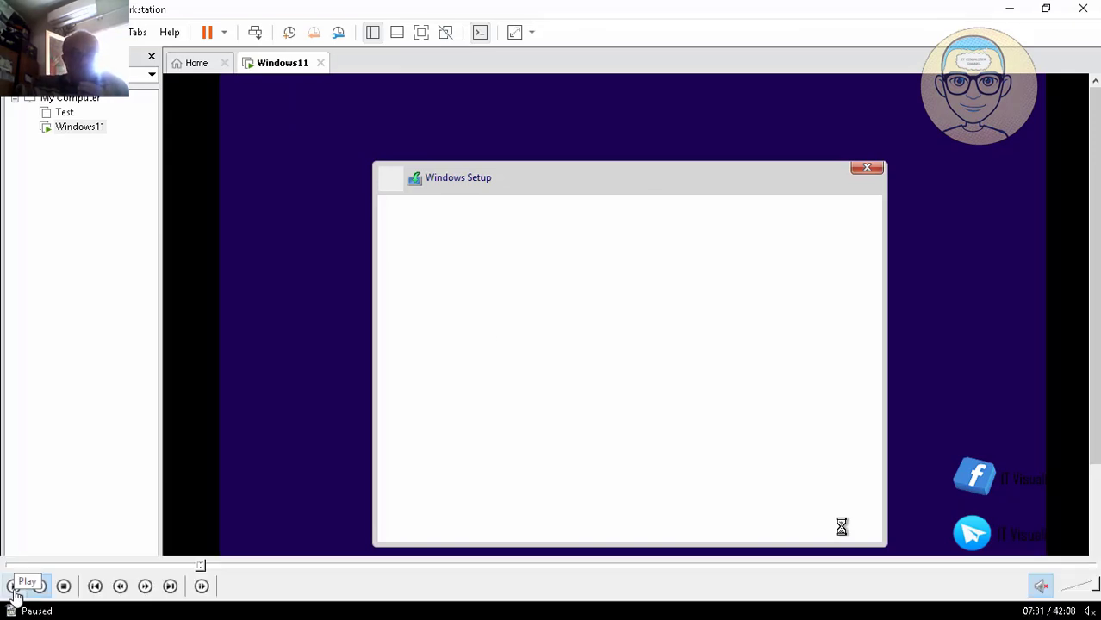
click(14, 587)
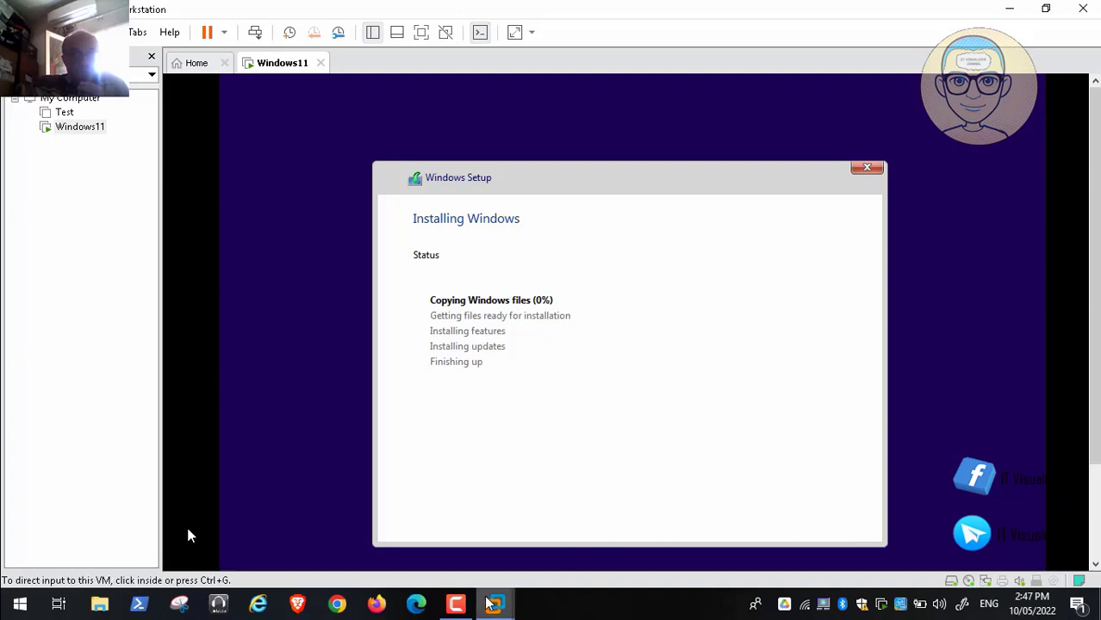
mouse_move(32, 593)
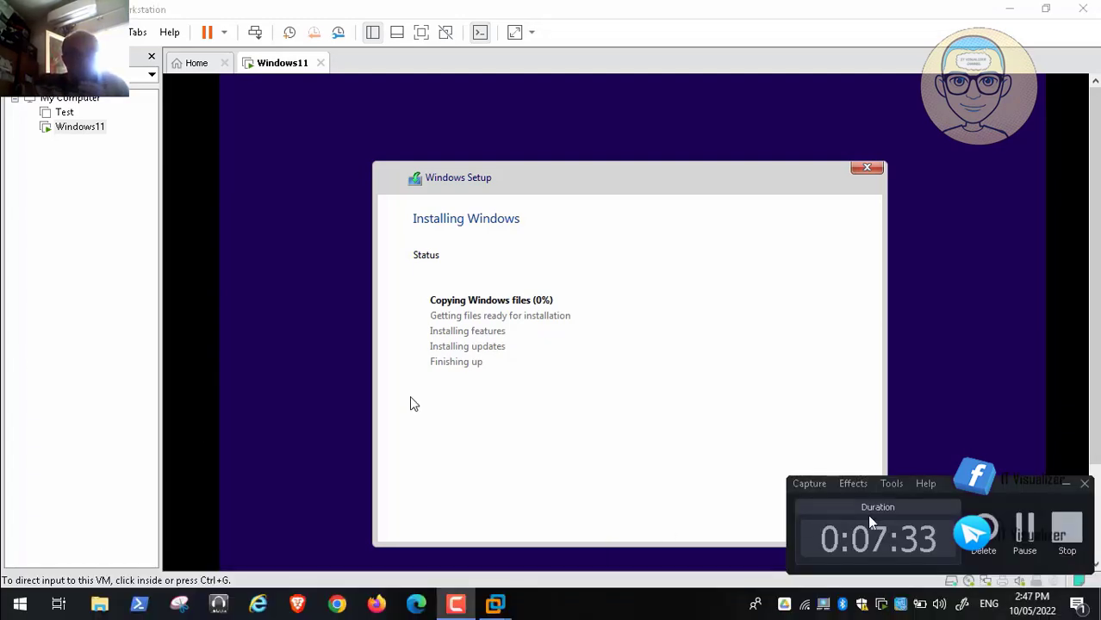
click(14, 585)
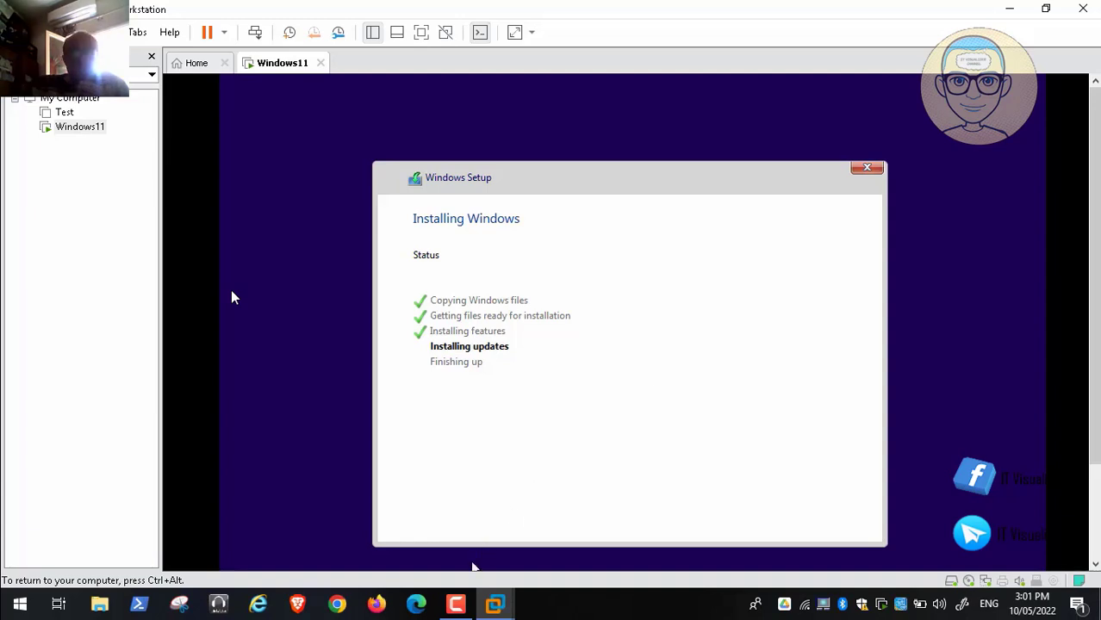
Step: Release input from the VM and pause the screen recording during installation
key(ctrl+alt)
click(457, 606)
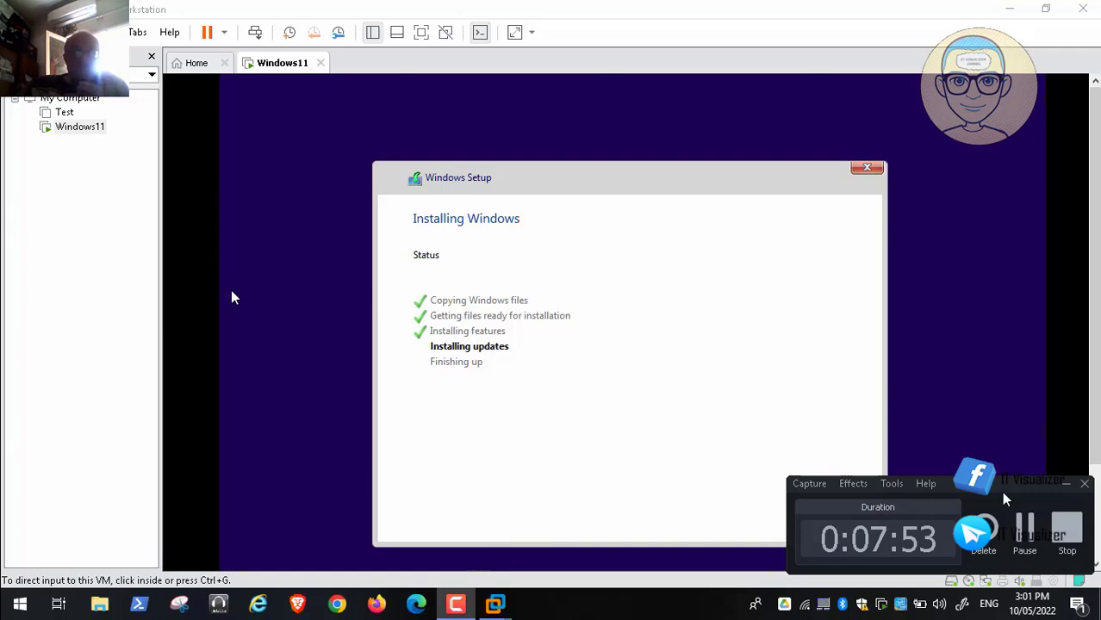
click(1024, 525)
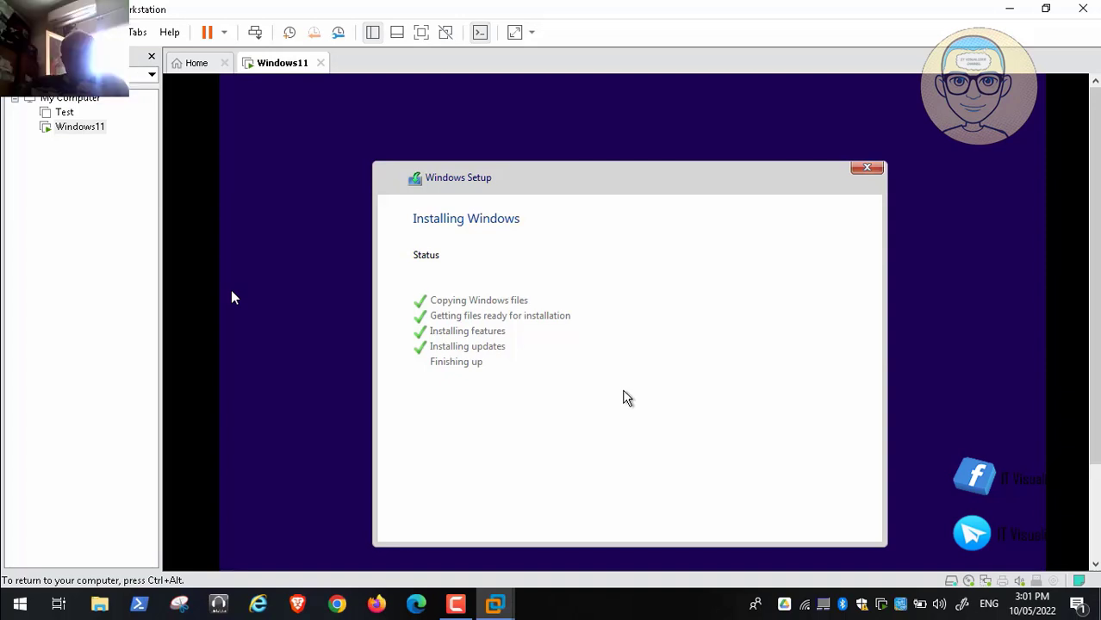
key(ctrl+alt)
click(455, 606)
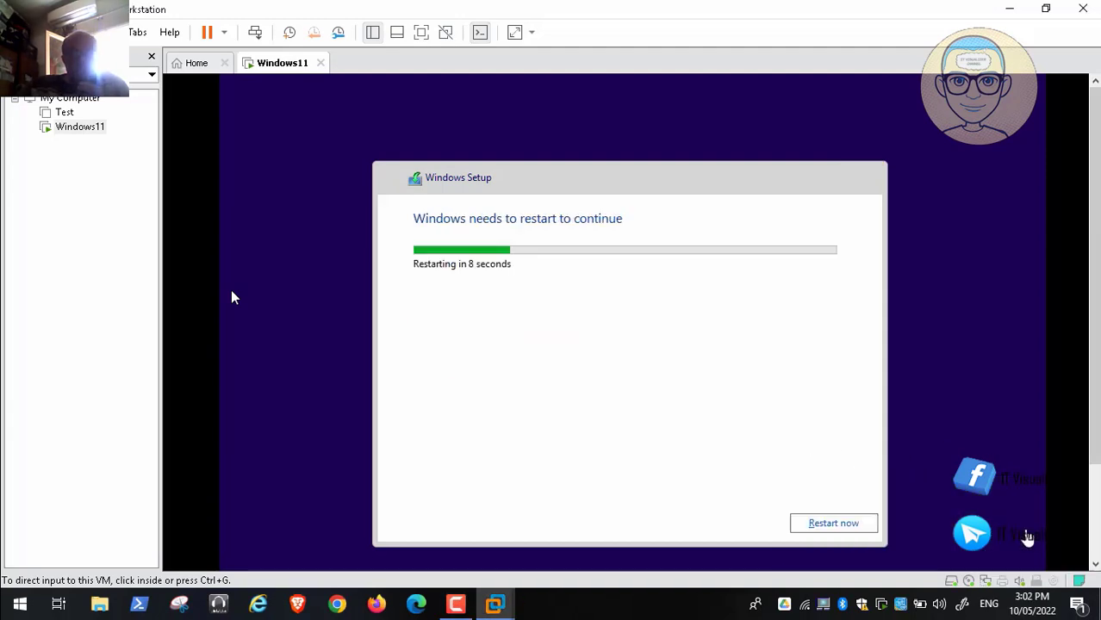
Step: Resume recording and restart the VM right away instead of waiting for the countdown
click(1025, 536)
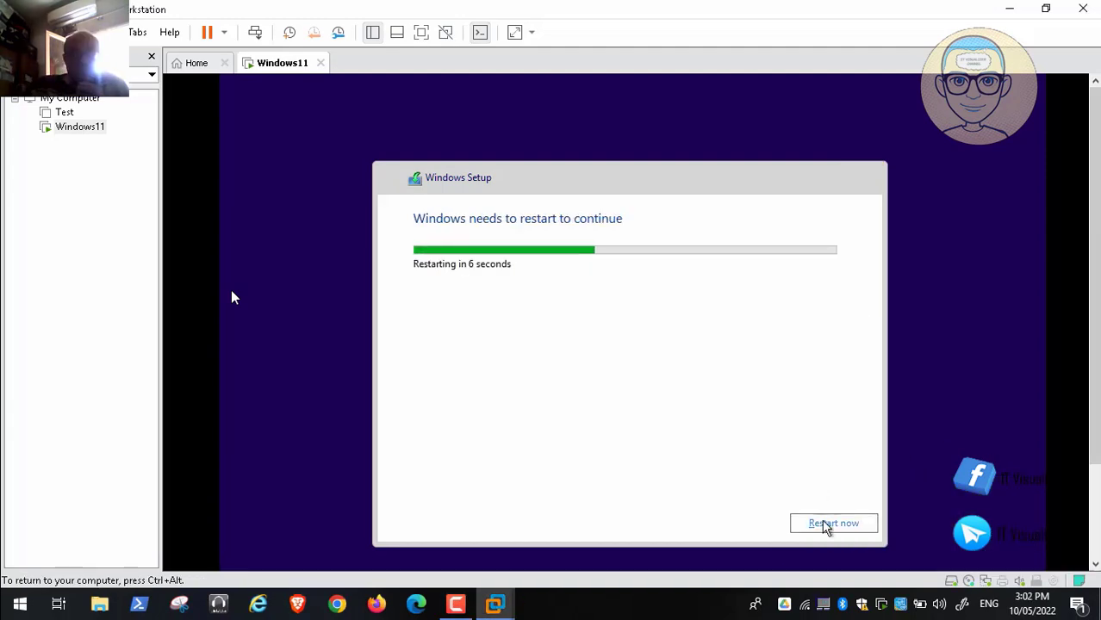
click(825, 525)
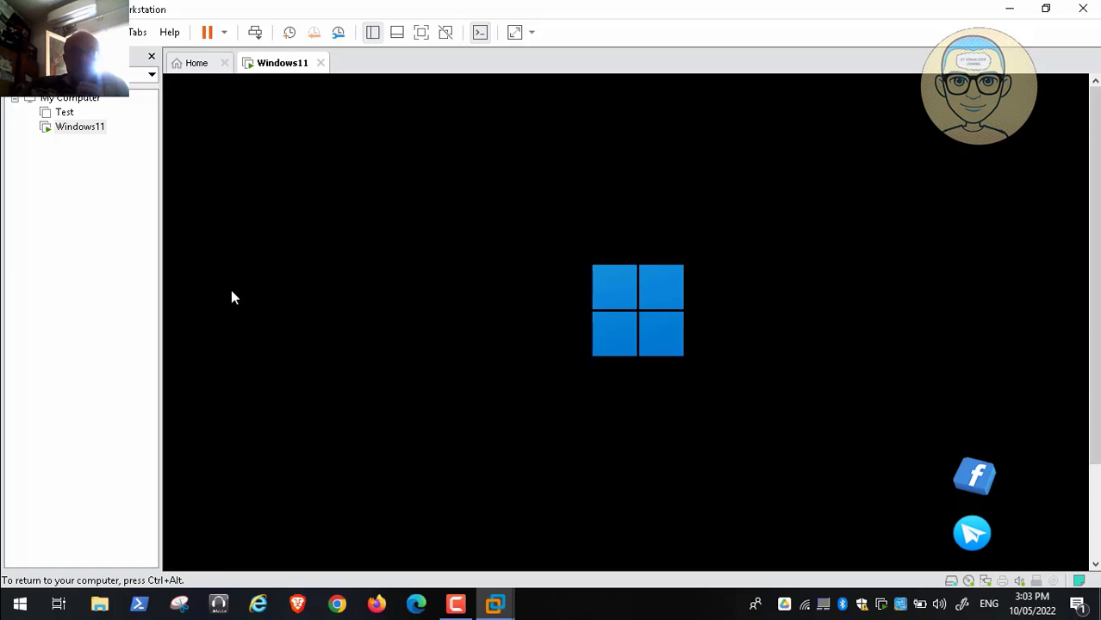
key(ctrl+alt)
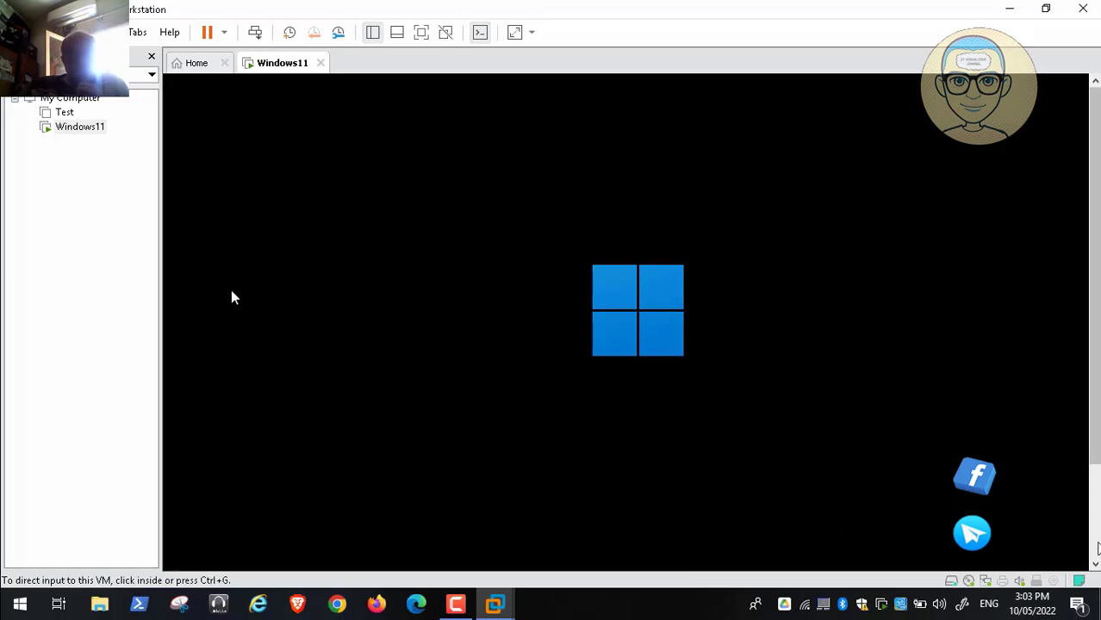
Step: Keep the screen recording paused while setup gets ready, until the country page appears
click(457, 603)
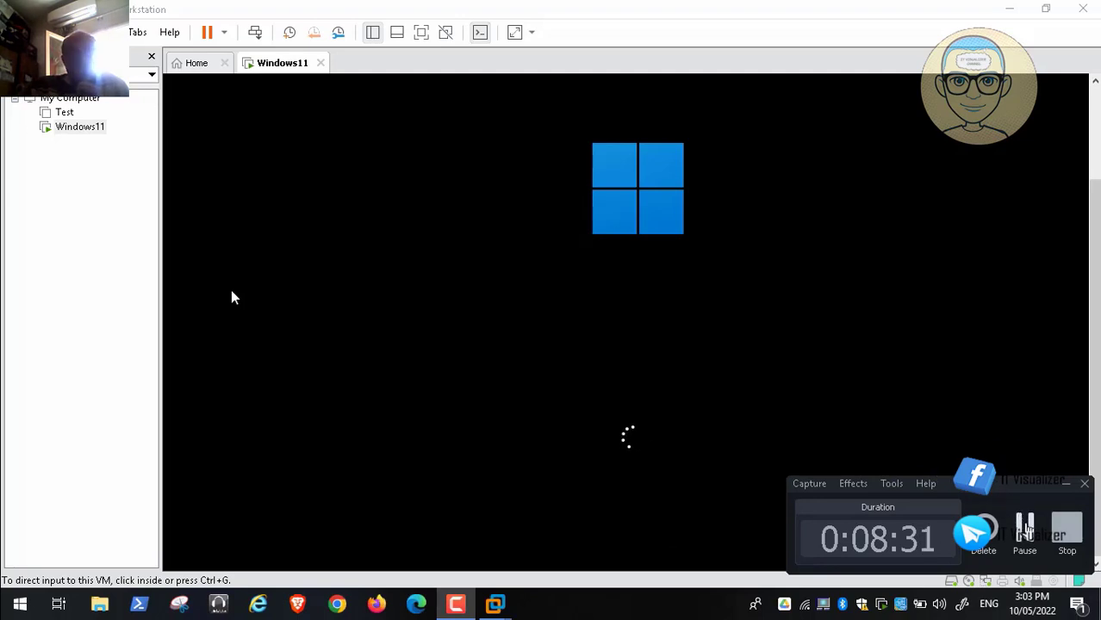
click(1020, 517)
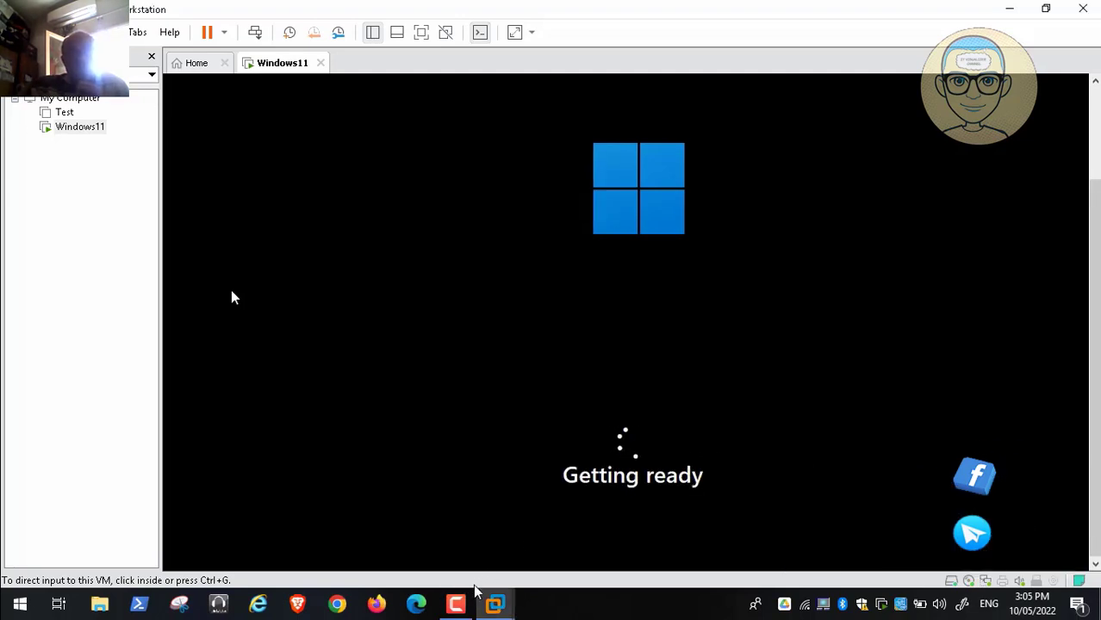
click(457, 603)
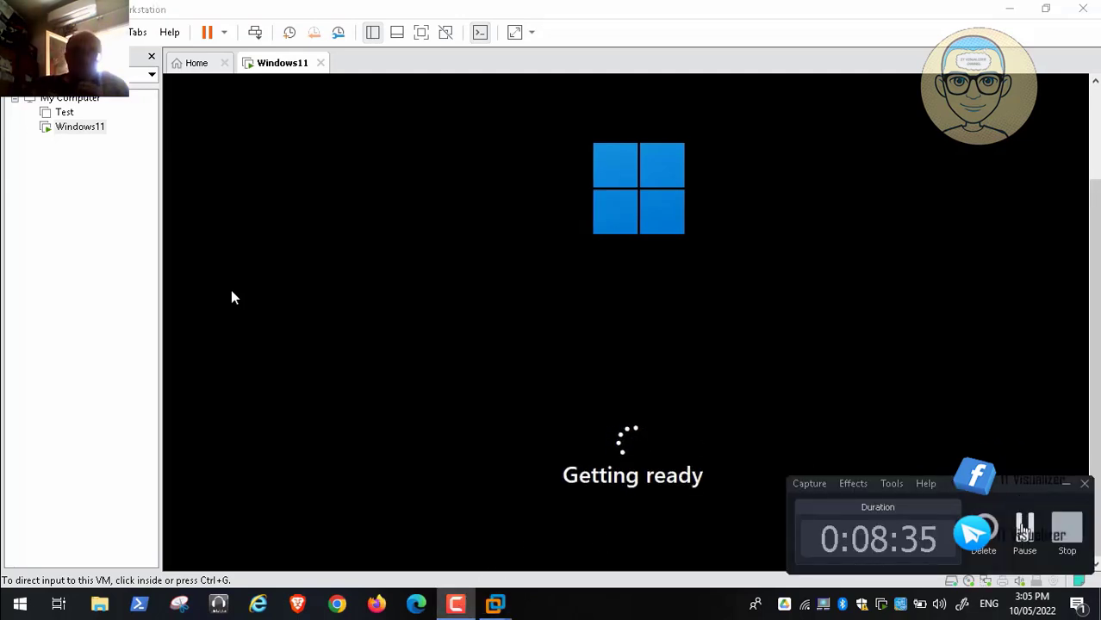
click(1025, 527)
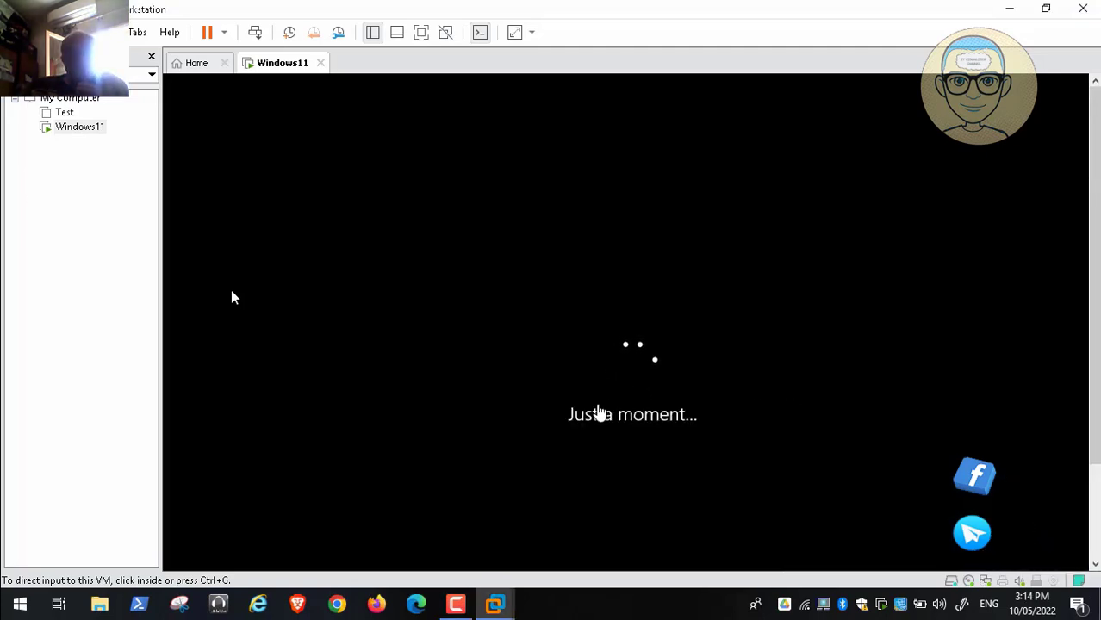
click(457, 605)
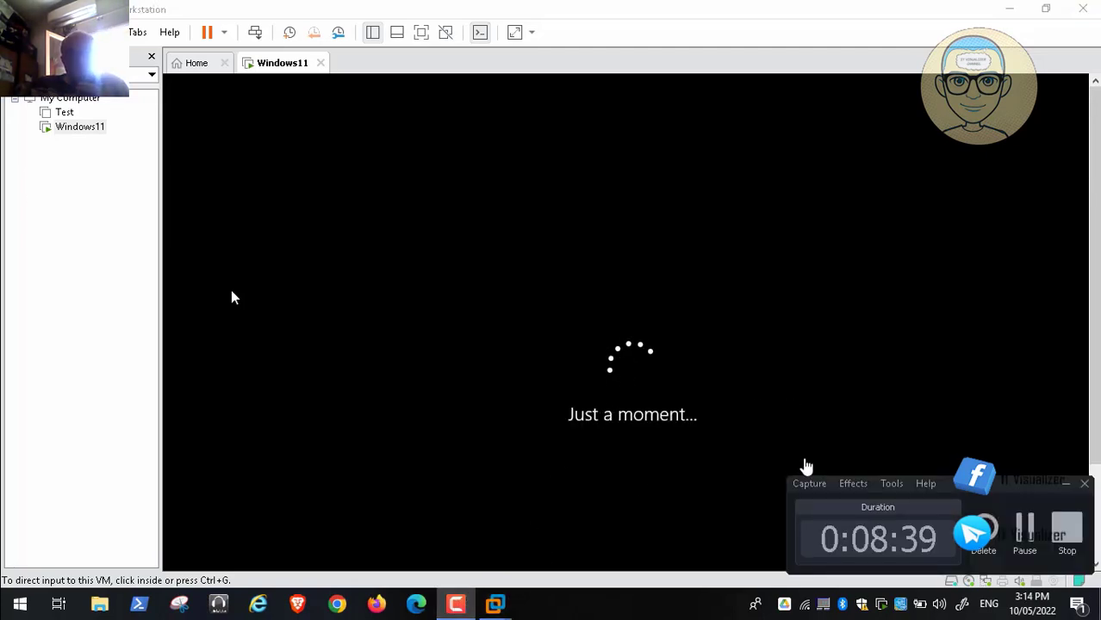
click(1024, 527)
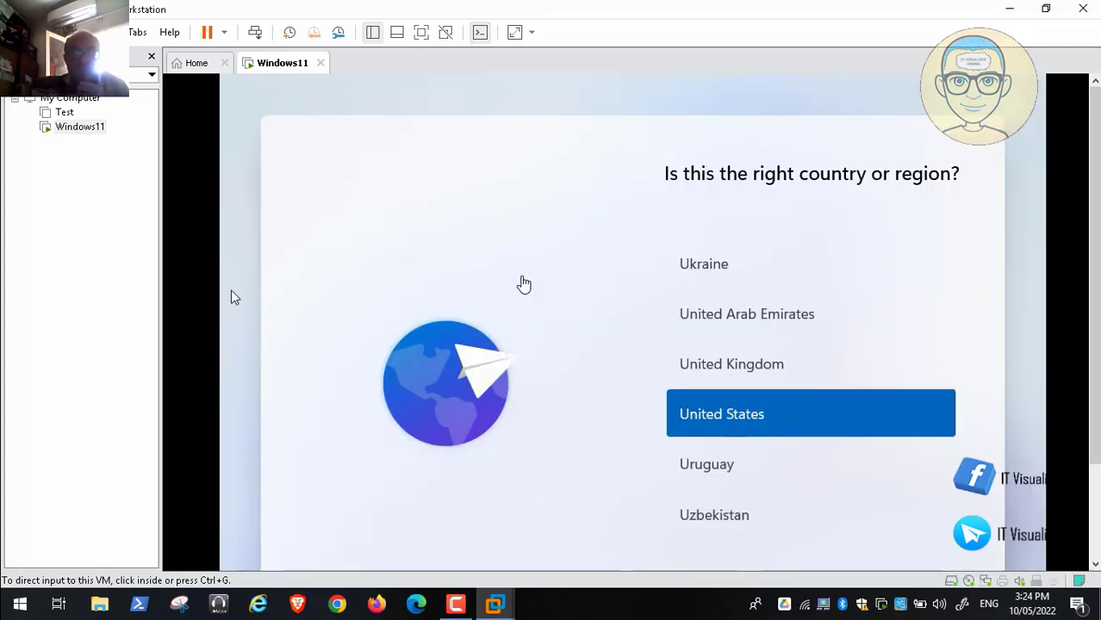
Step: Confirm United States as the country and US as the keyboard layout
click(521, 284)
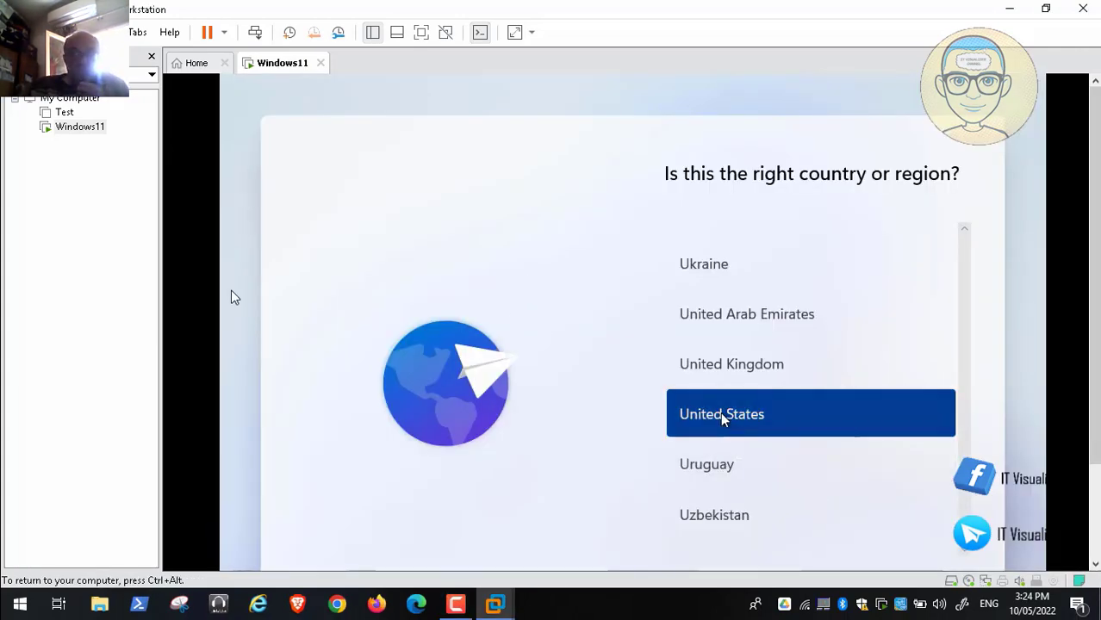
key(ctrl+alt)
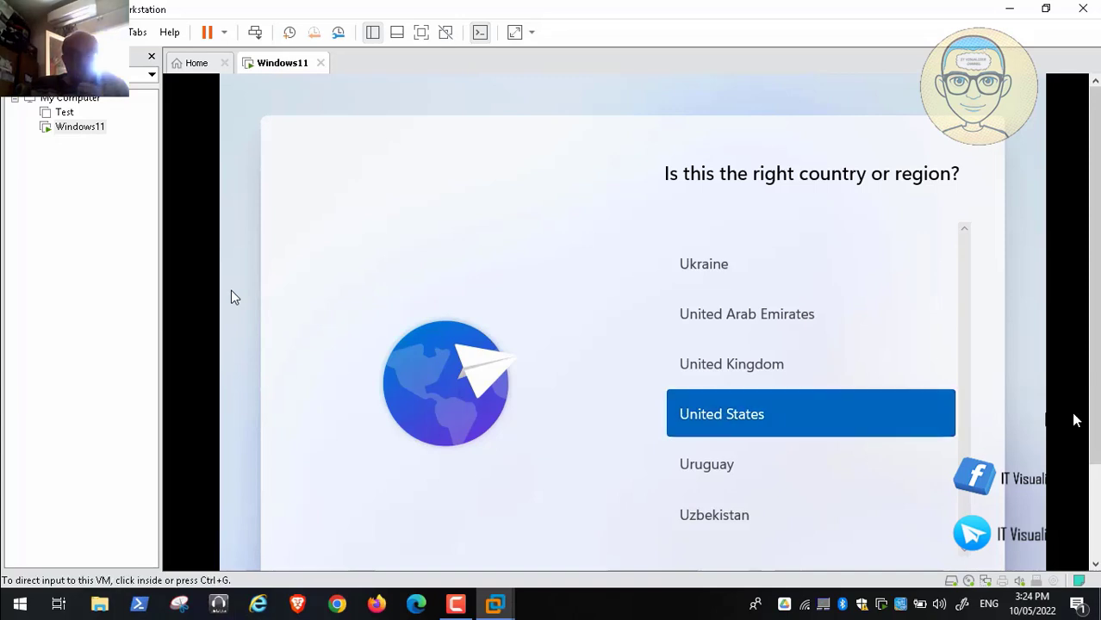
drag(1096, 362, 1096, 419)
click(925, 525)
click(924, 530)
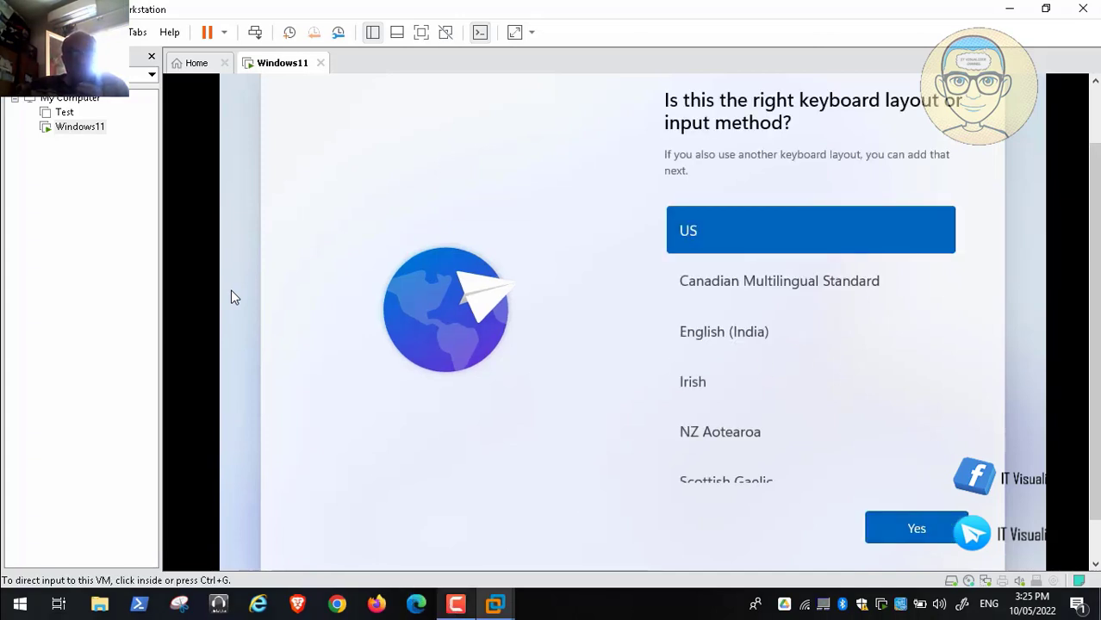
click(757, 366)
click(915, 528)
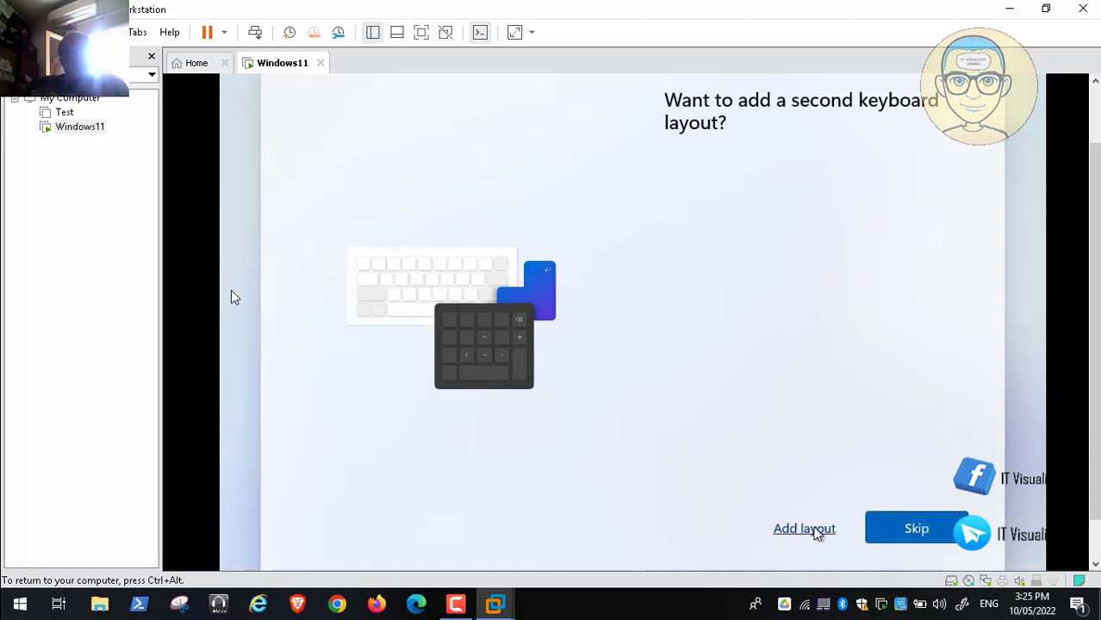
Step: Add Arabic (101) as a second keyboard layout under Arabic (Egypt)
click(804, 529)
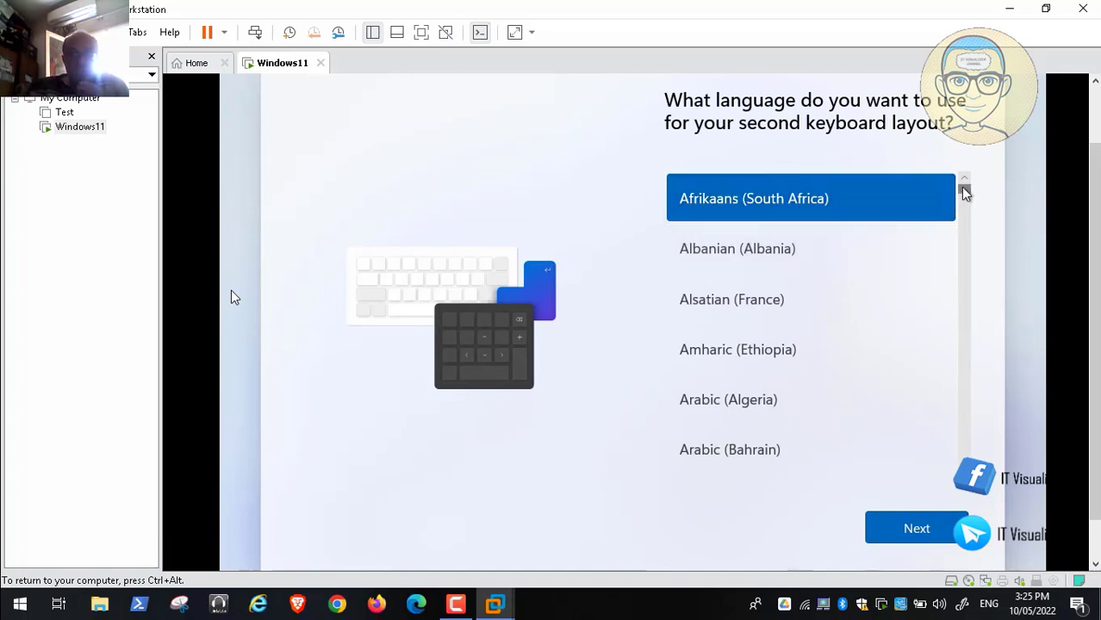
mouse_move(965, 197)
mouse_down()
mouse_move(965, 208)
mouse_move(965, 199)
mouse_up()
click(759, 221)
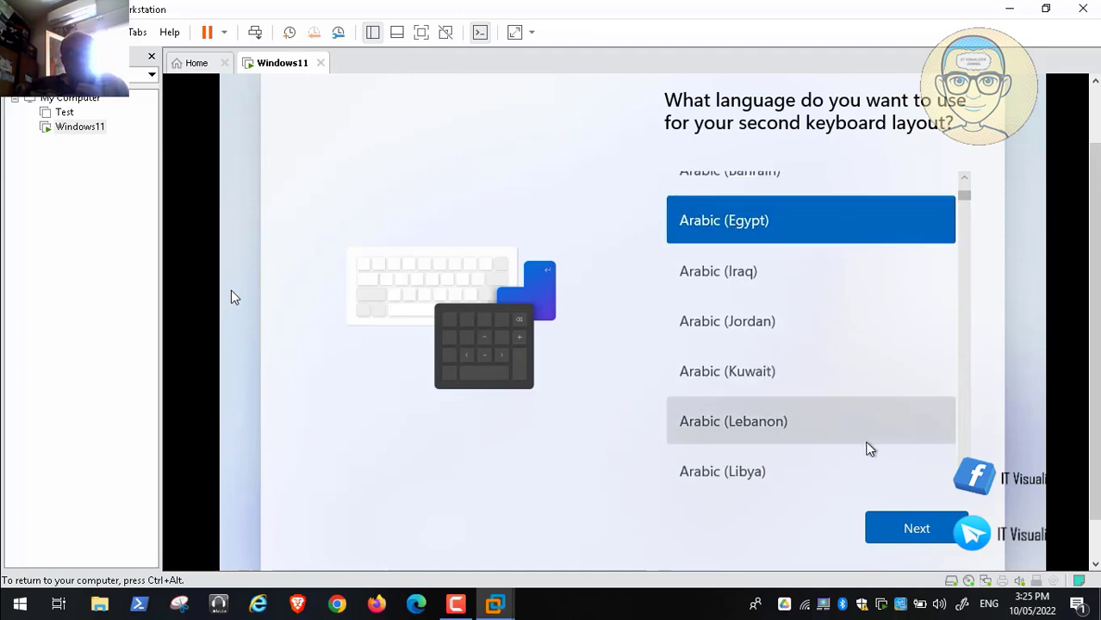
click(918, 541)
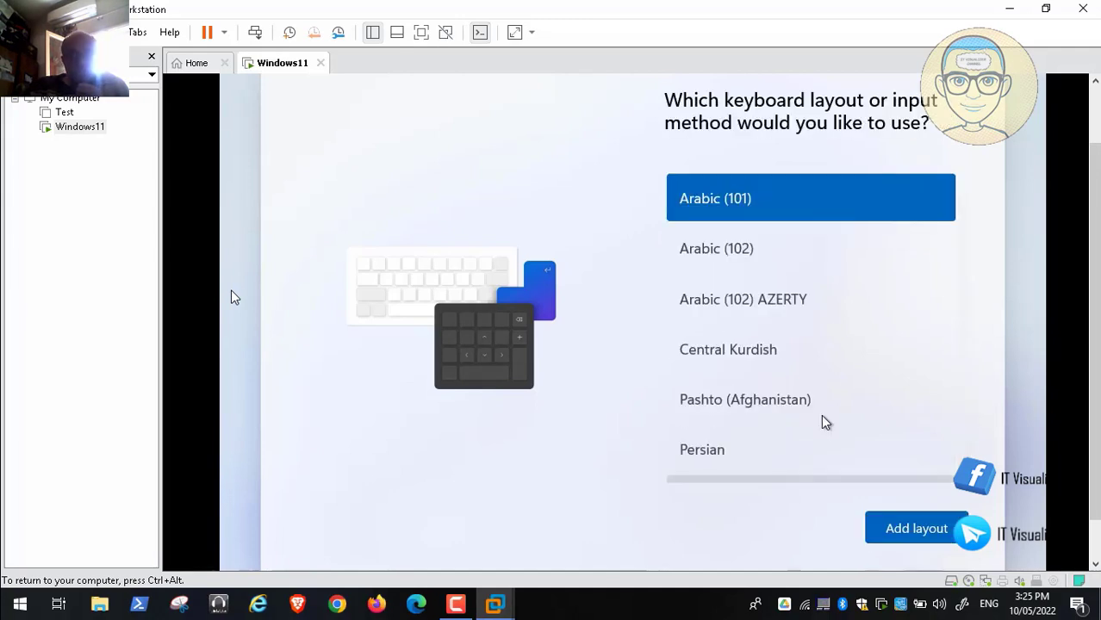
click(902, 526)
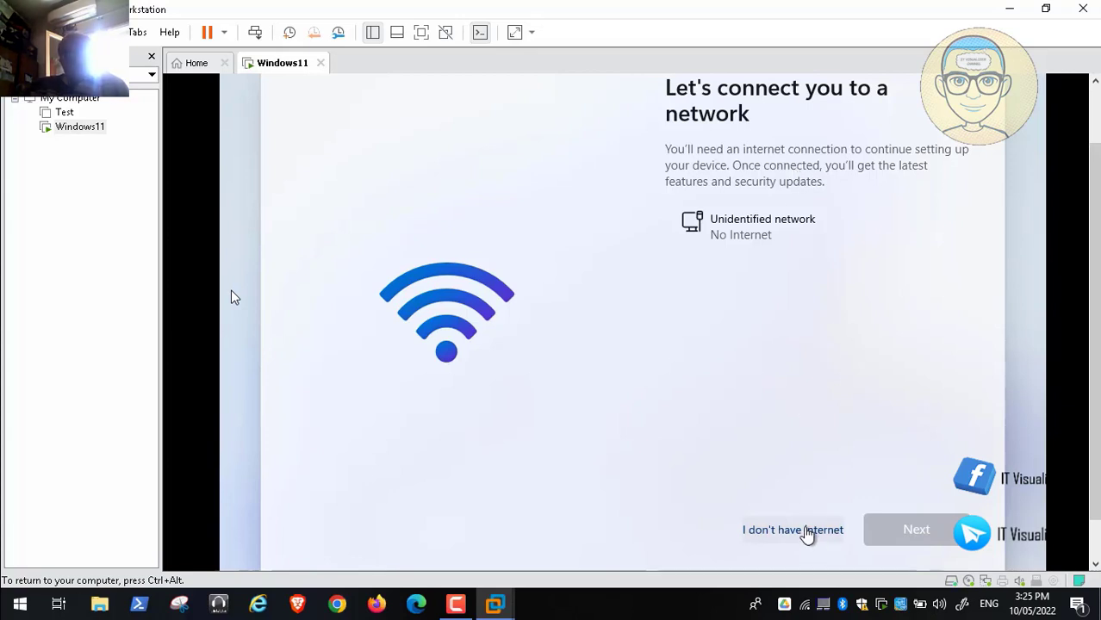
Step: Choose 'I don't have internet' and then 'Continue with limited setup'
click(807, 531)
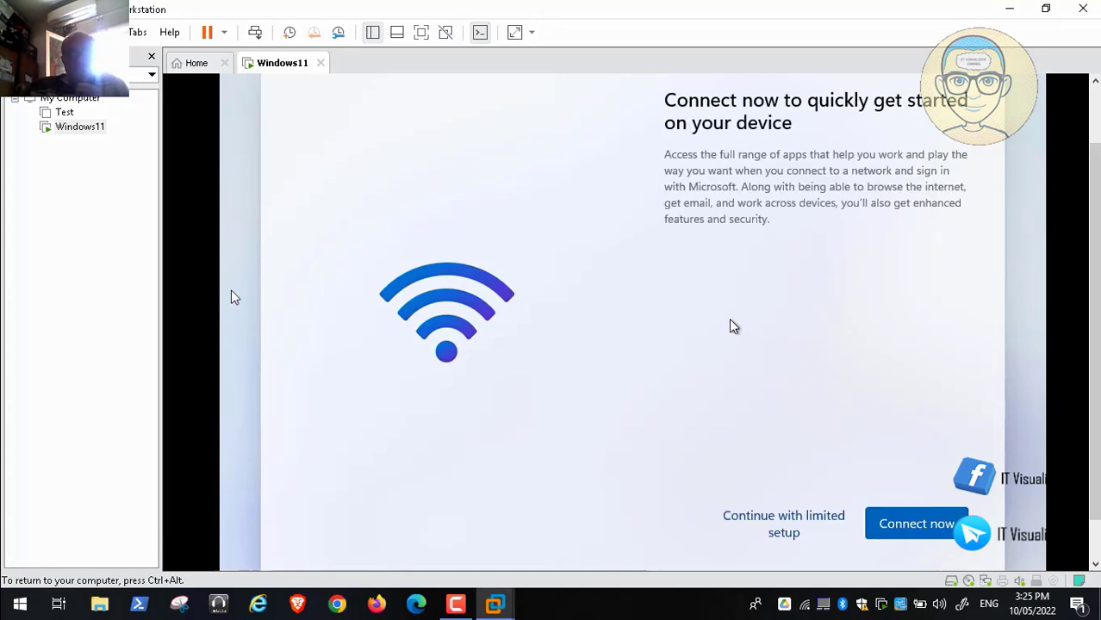
click(772, 525)
click(38, 587)
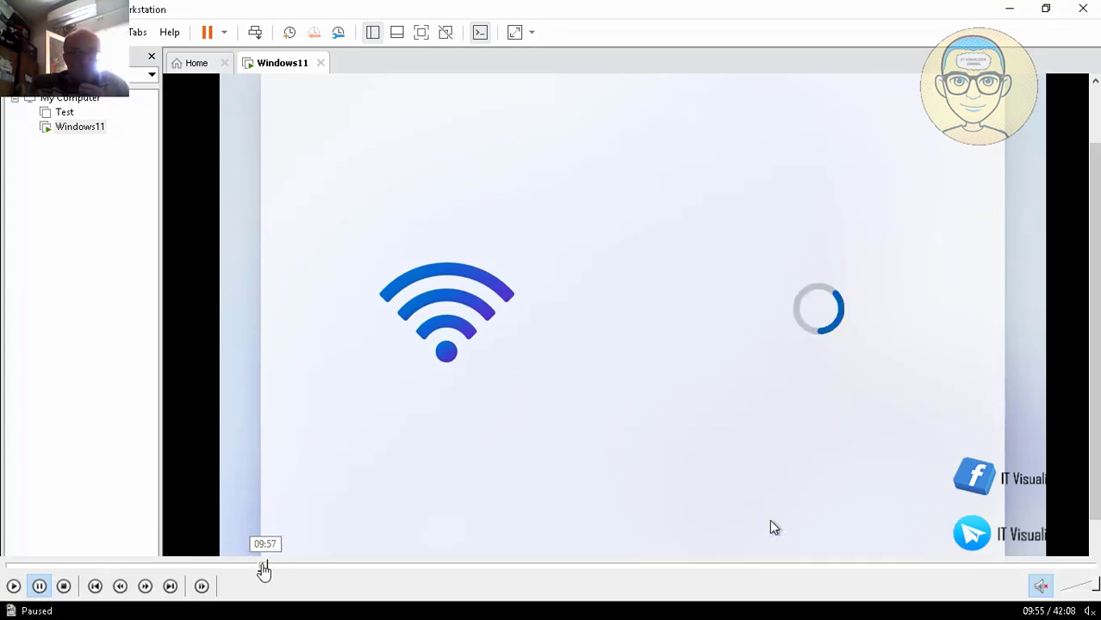
Step: Rewind the setup video a few seconds, then confirm continuing without internet
key(Left)
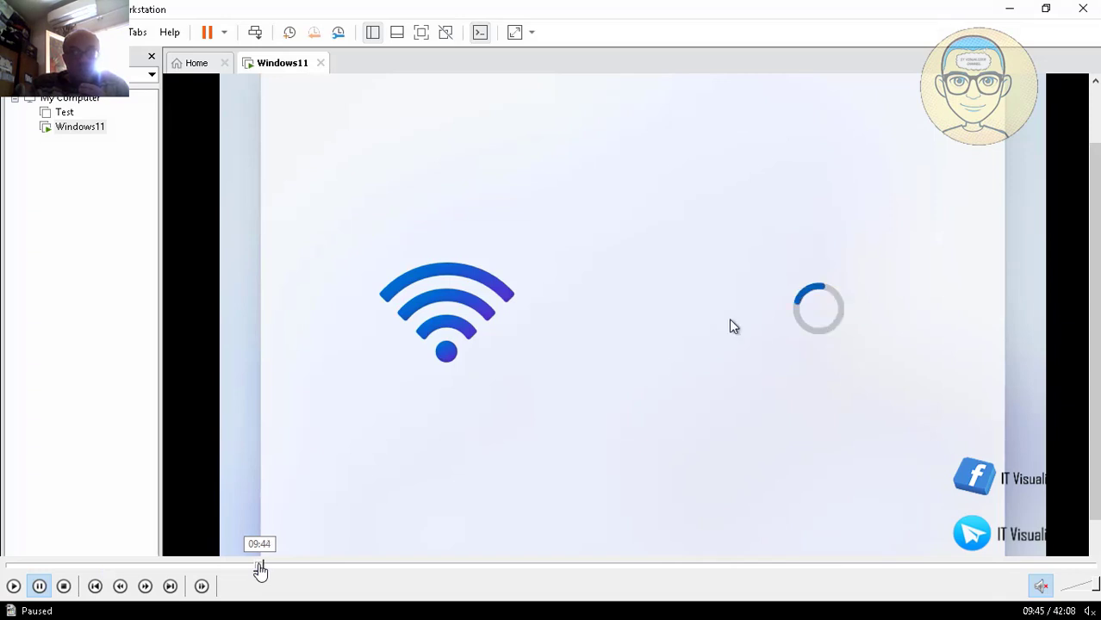
key(Left)
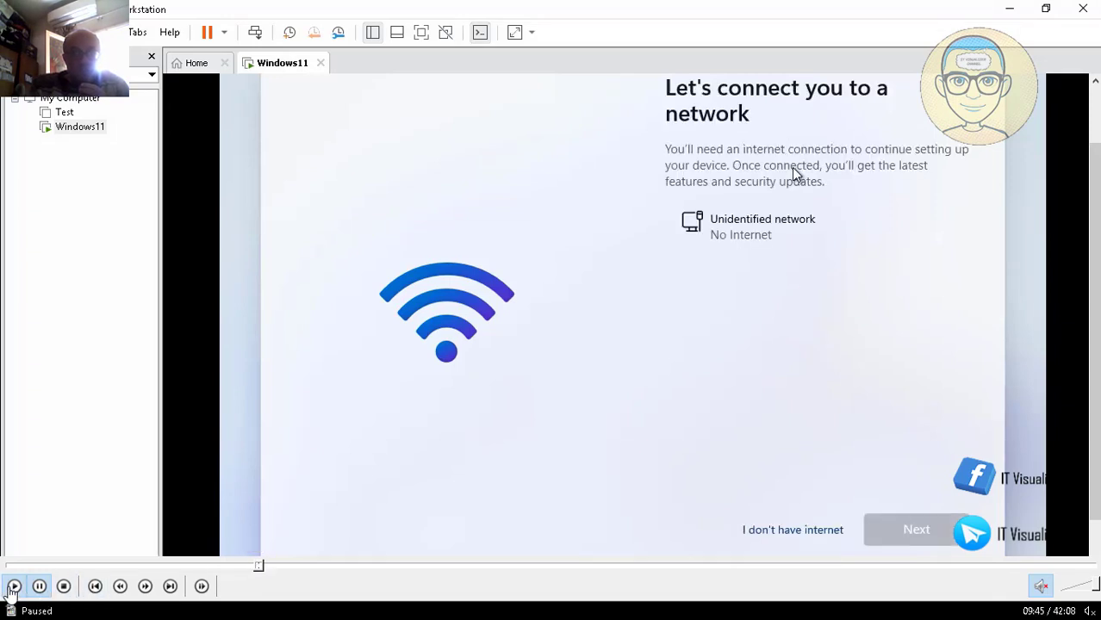
click(31, 589)
mouse_move(54, 583)
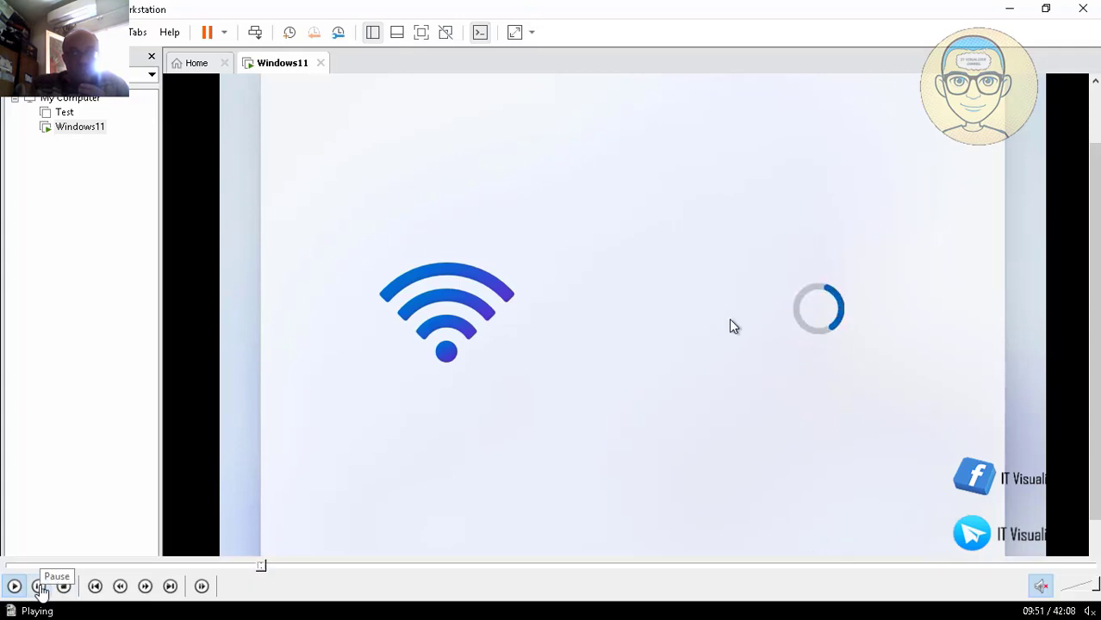
click(39, 587)
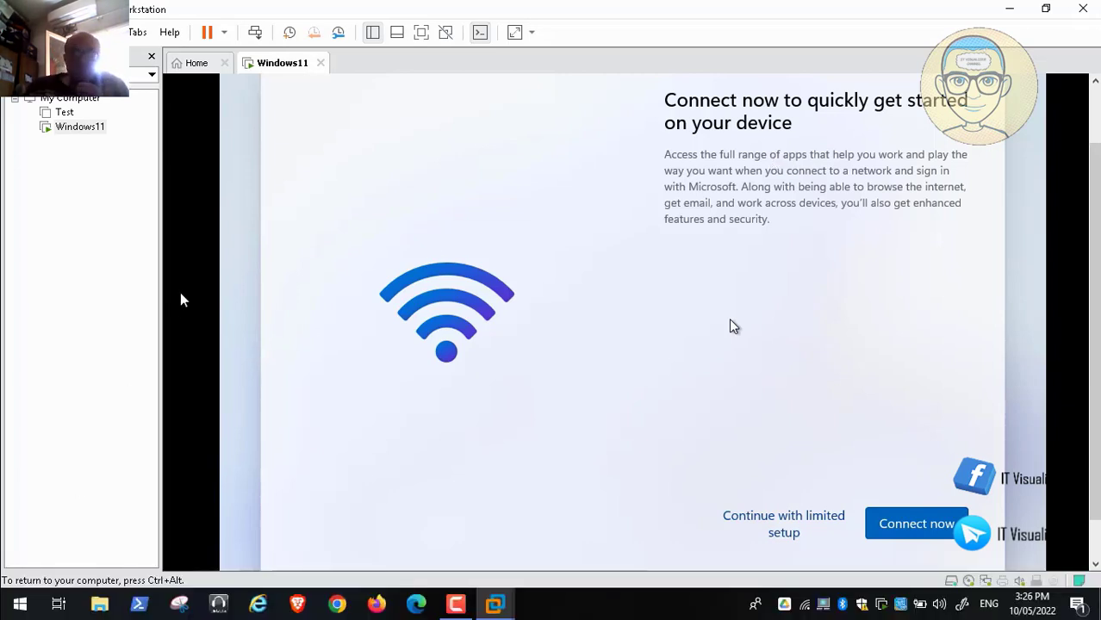
click(775, 526)
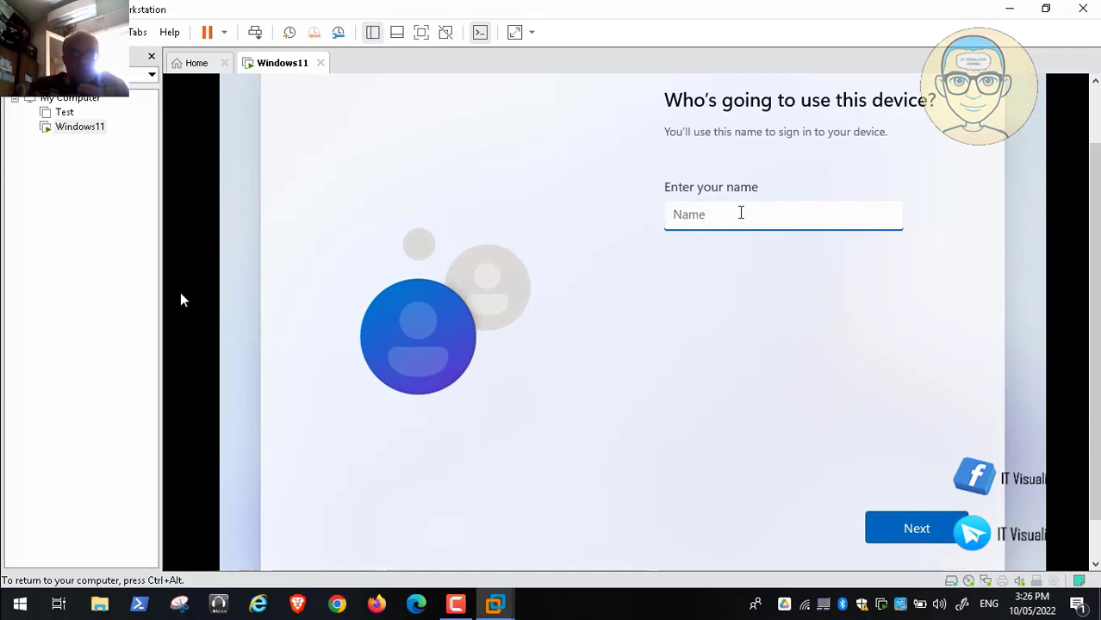
Step: Enter the local account's user name, then type and confirm its password
text(kraouf4)
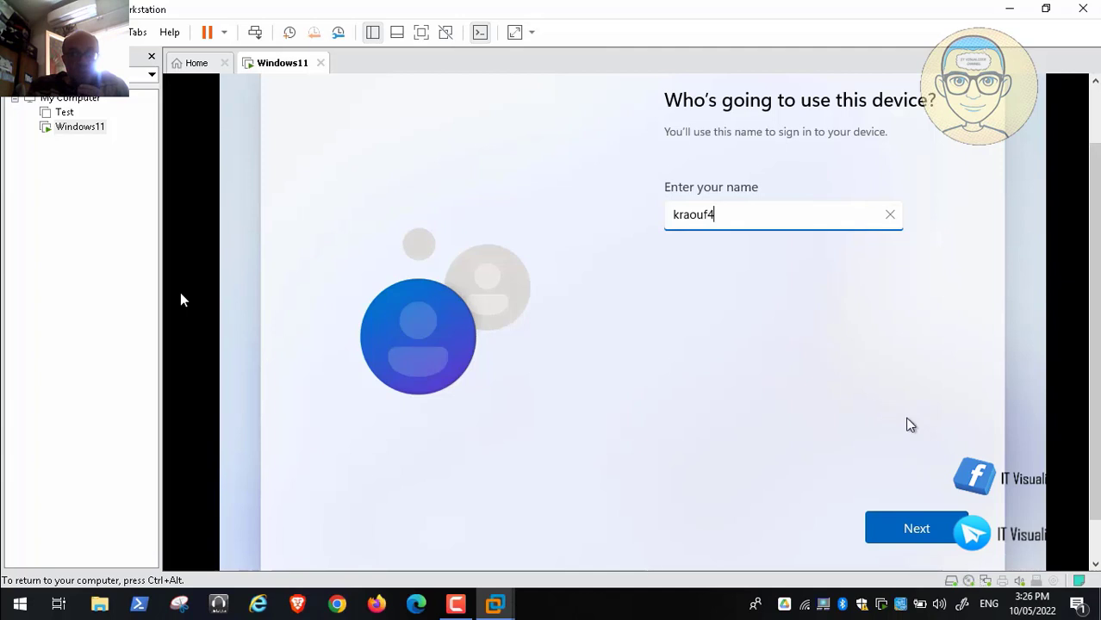
click(910, 527)
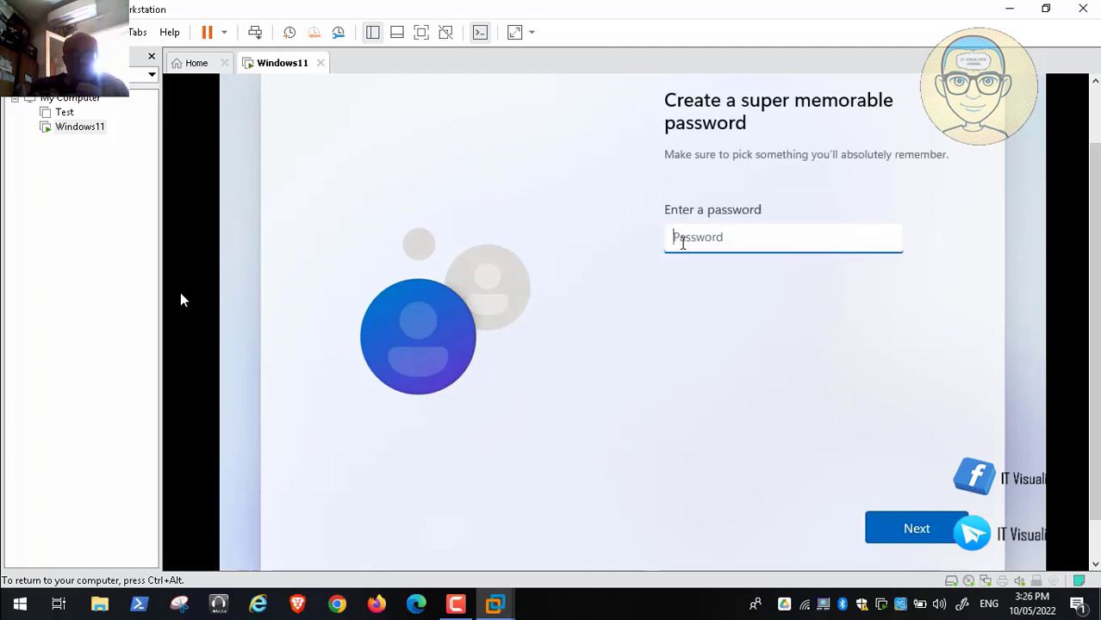
text(•••••)
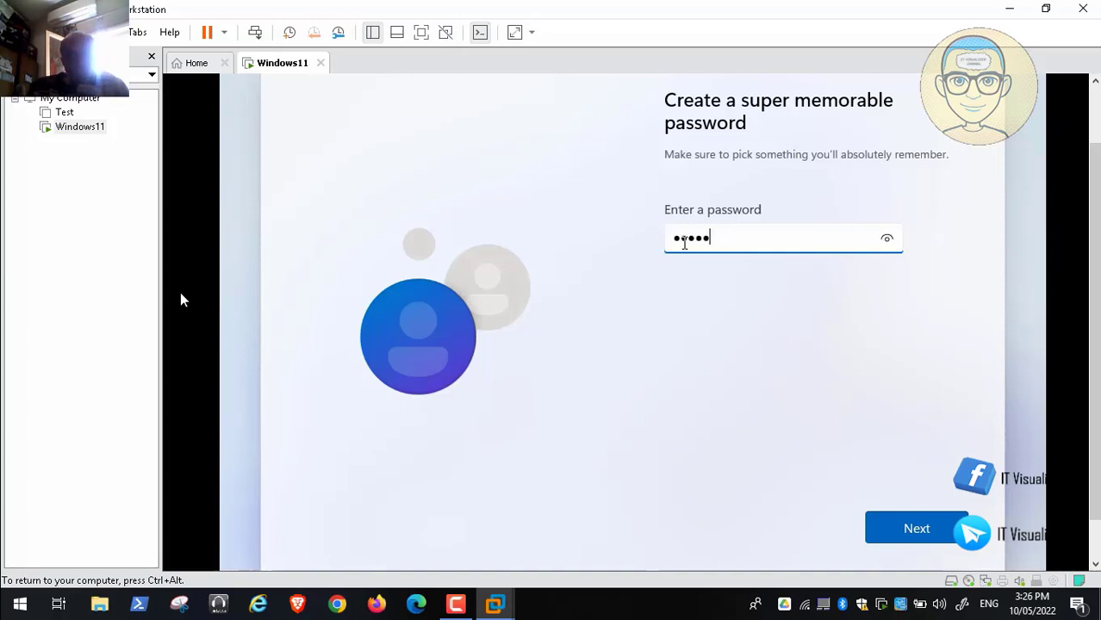
text(•••••)
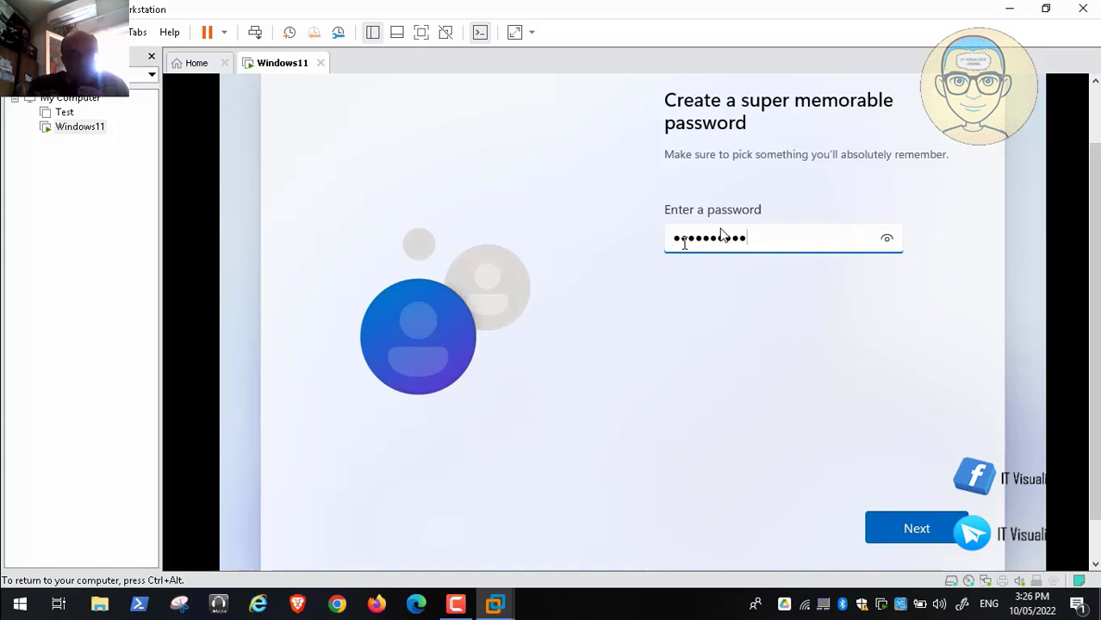
mouse_move(248, 594)
click(13, 587)
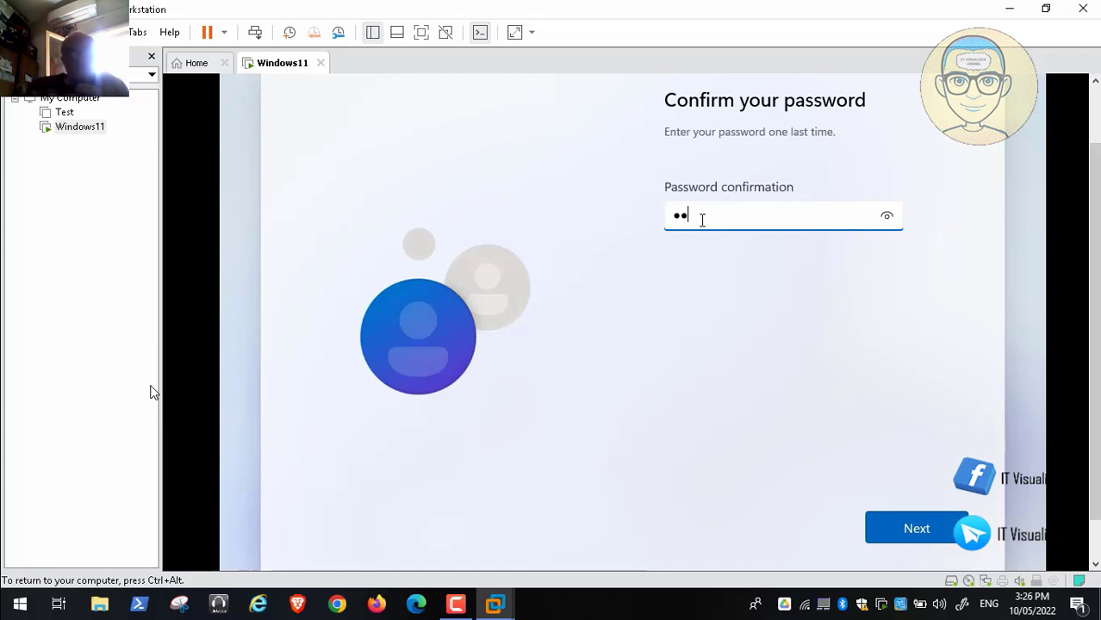
text(•••••)
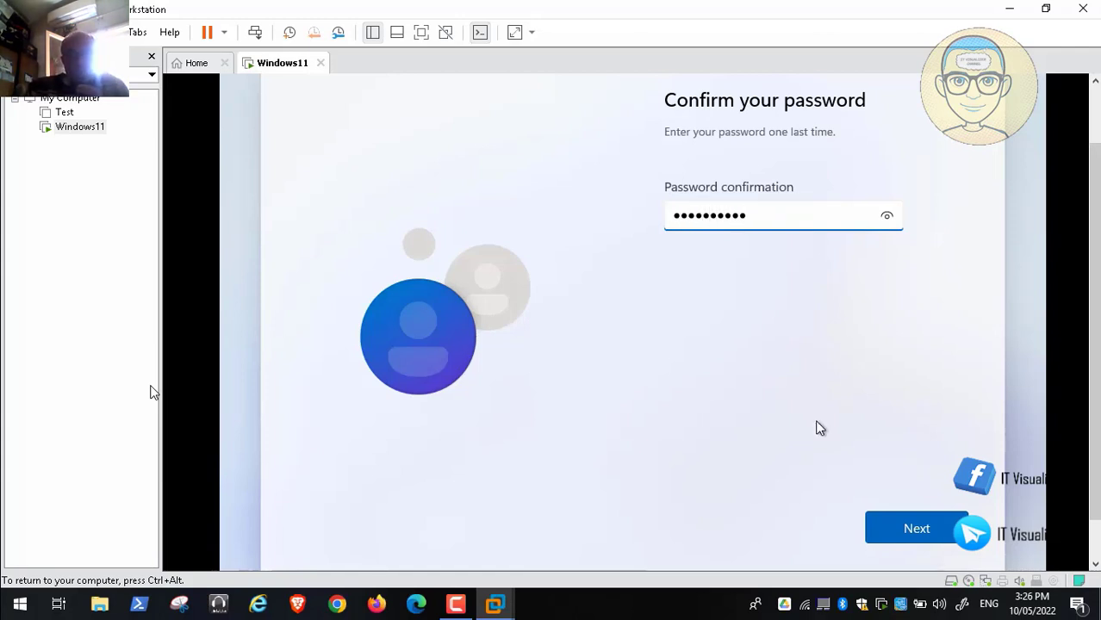
click(916, 527)
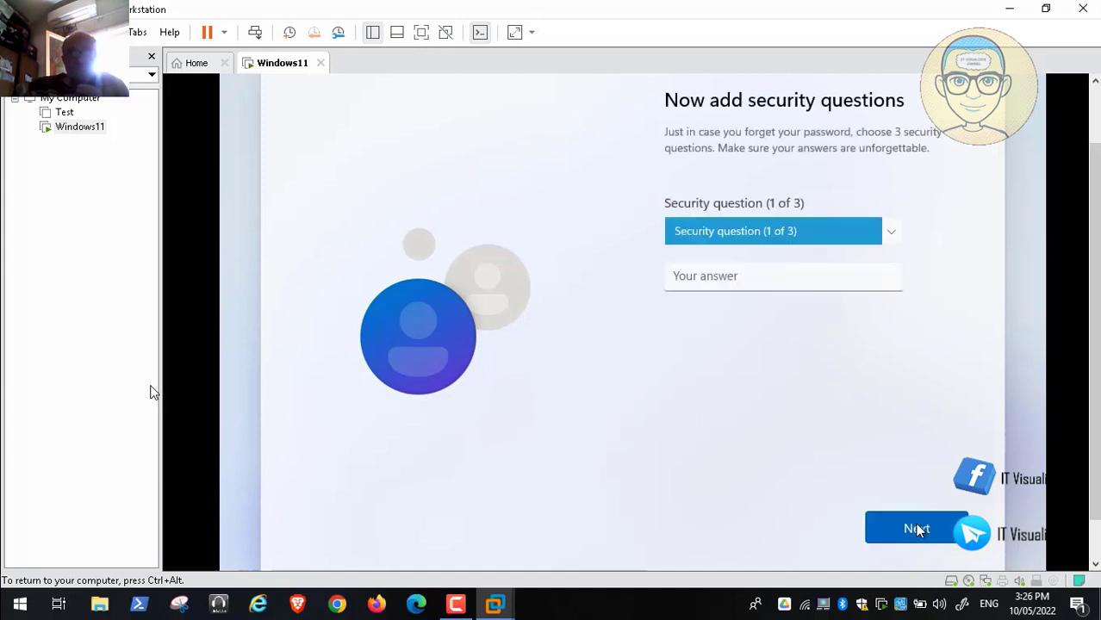
mouse_move(14, 595)
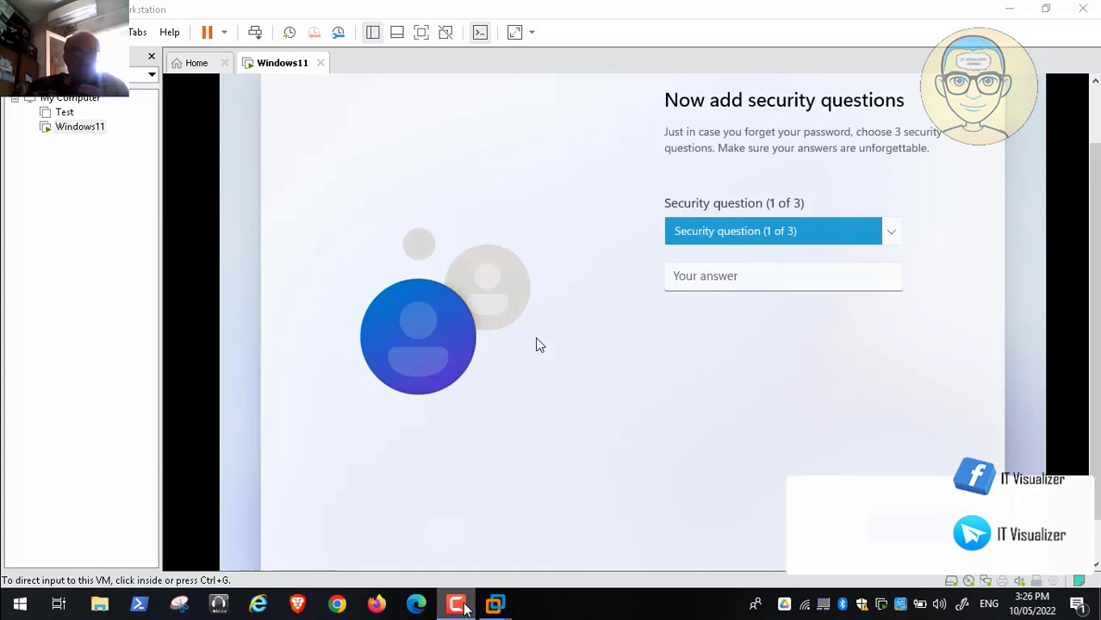
click(463, 607)
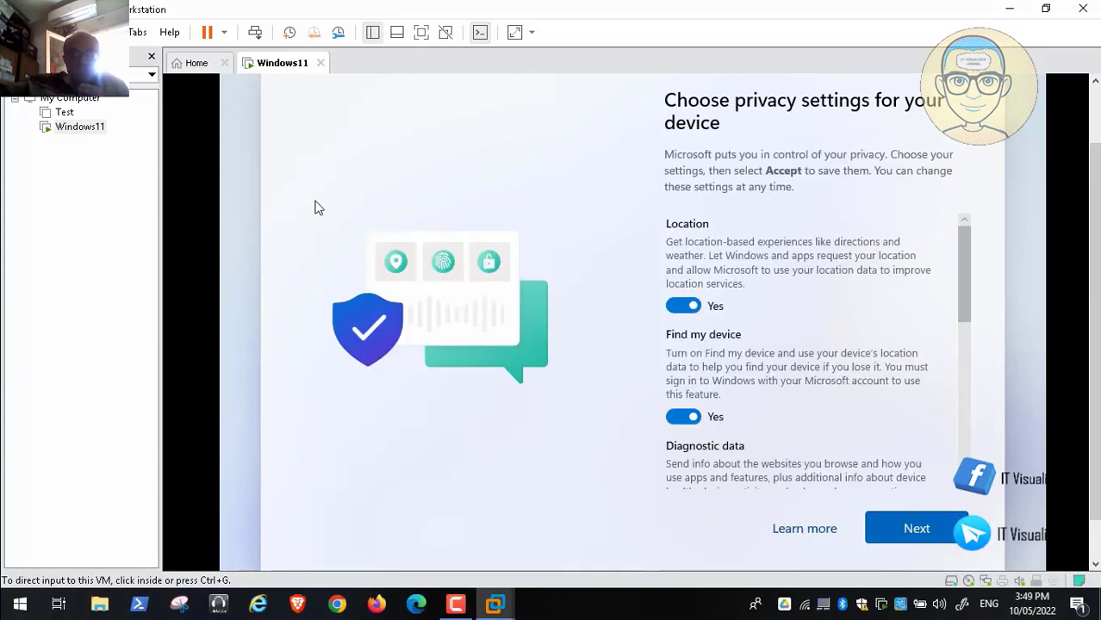
Step: Switch Location to No on the privacy settings page and accept them
click(317, 208)
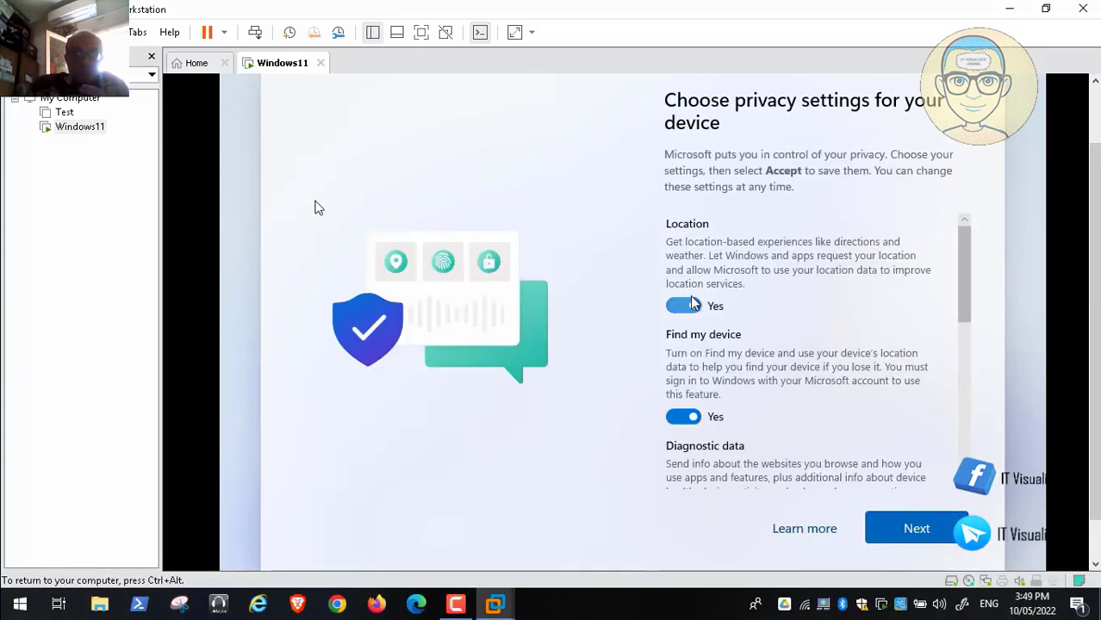
click(683, 306)
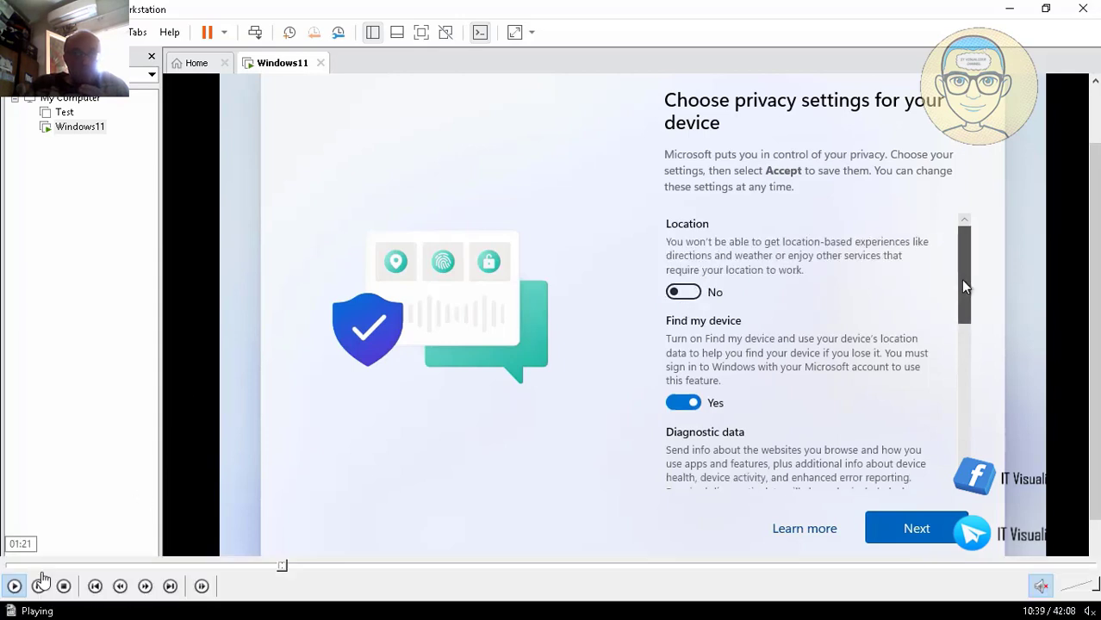
click(39, 587)
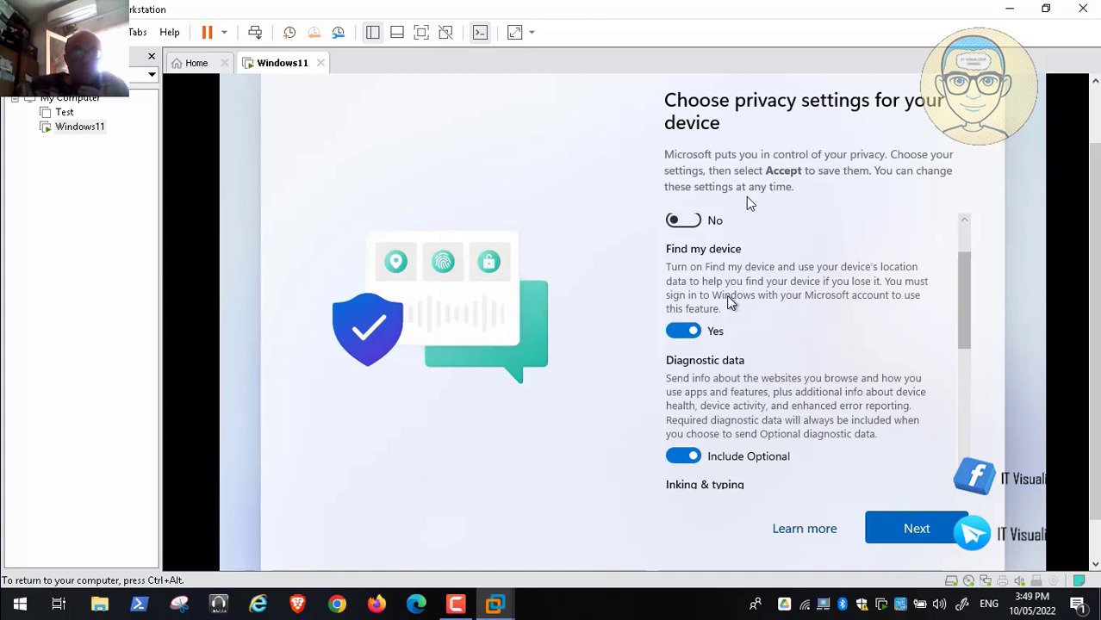
mouse_move(136, 613)
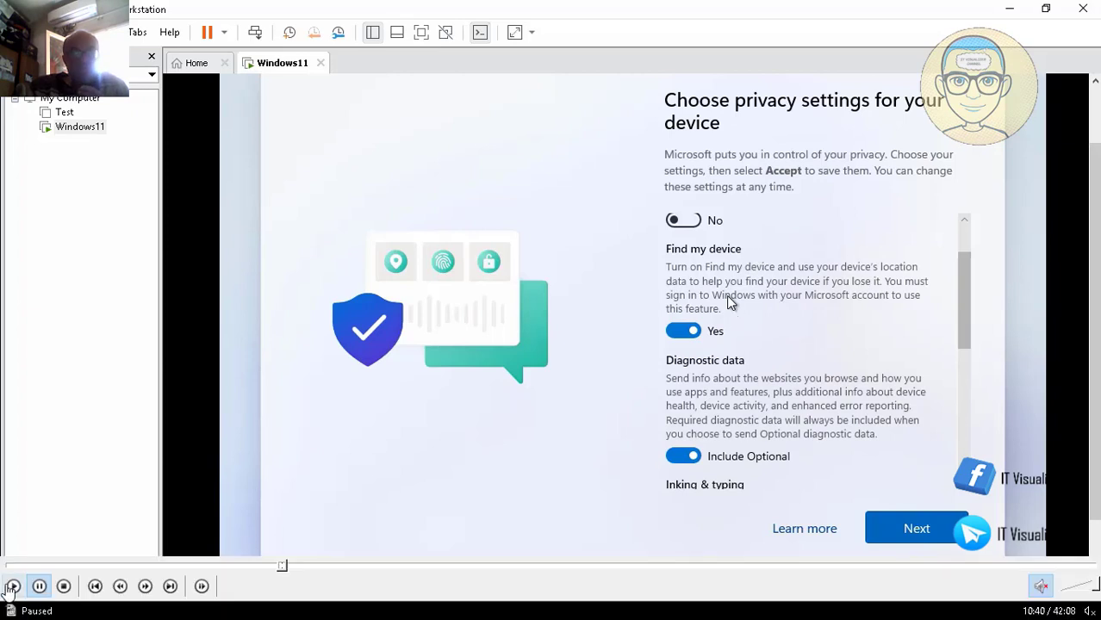
click(13, 588)
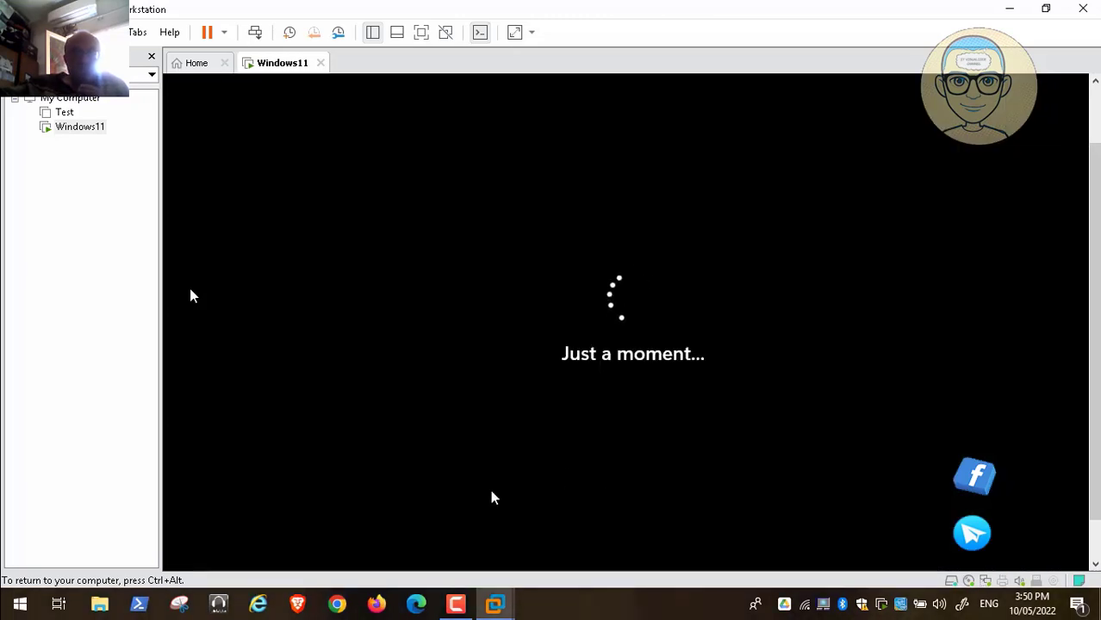
Step: Keep the screen recording paused while Windows finishes first-run setup and loads the desktop
click(456, 606)
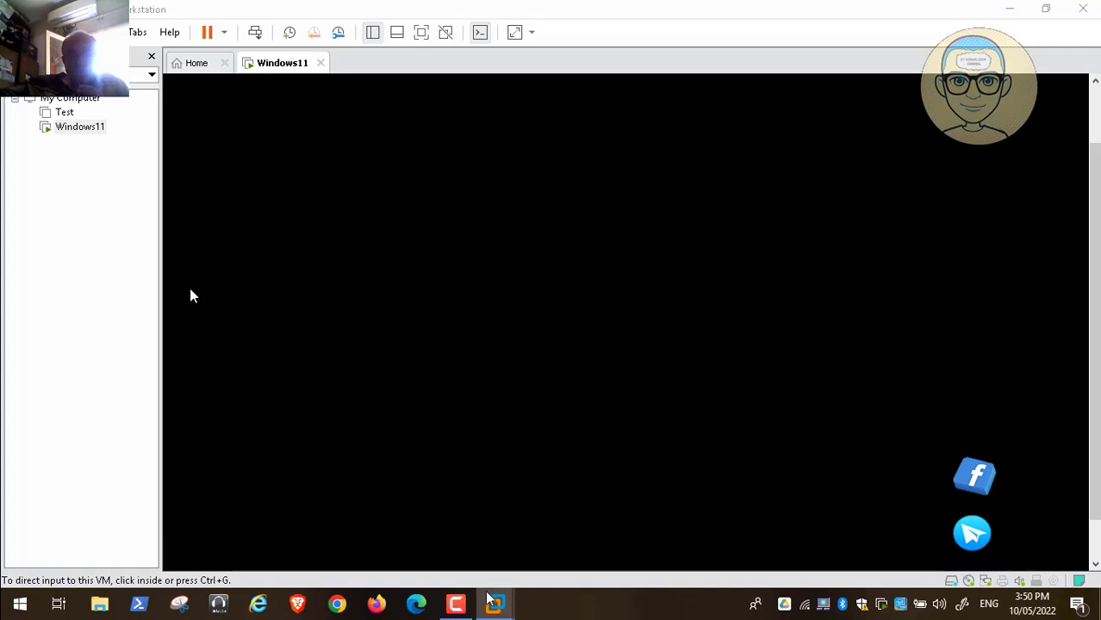
click(457, 605)
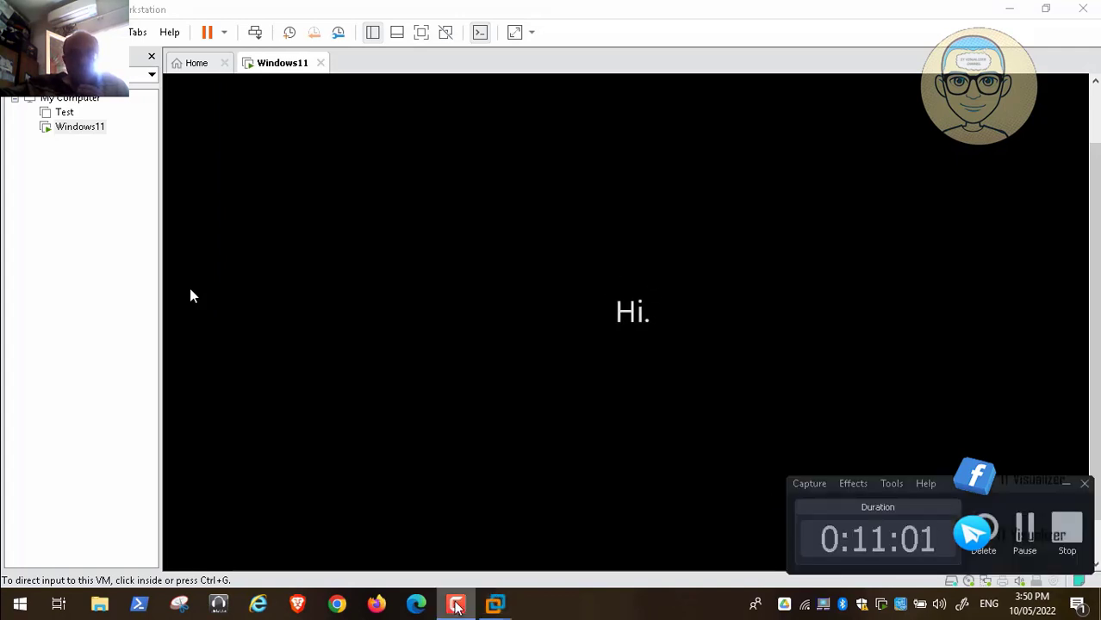
click(1025, 527)
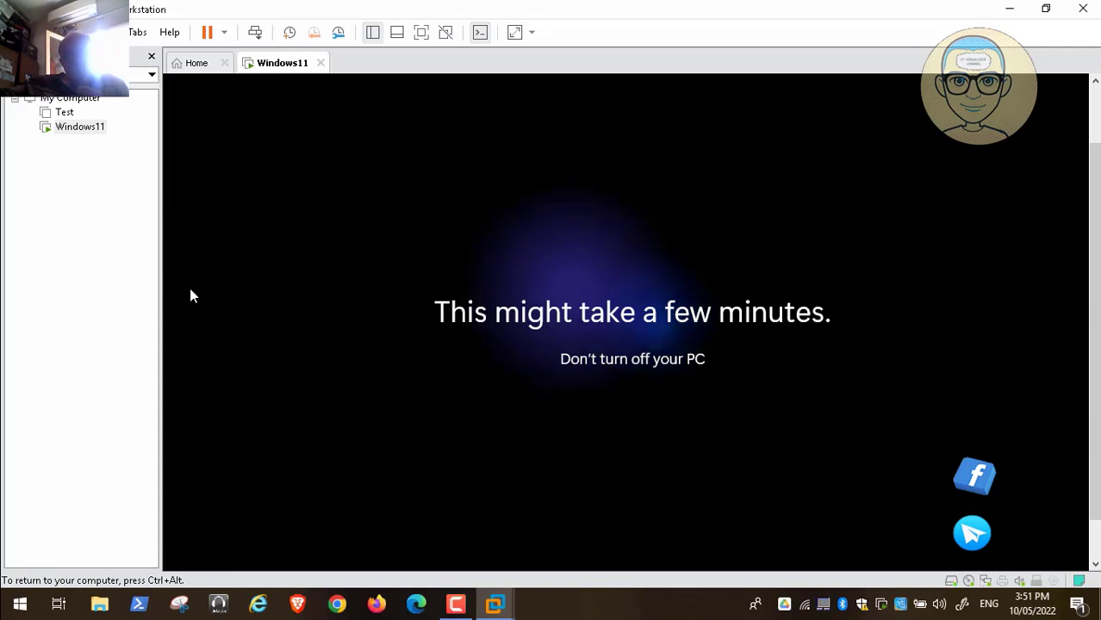
key(ctrl+alt)
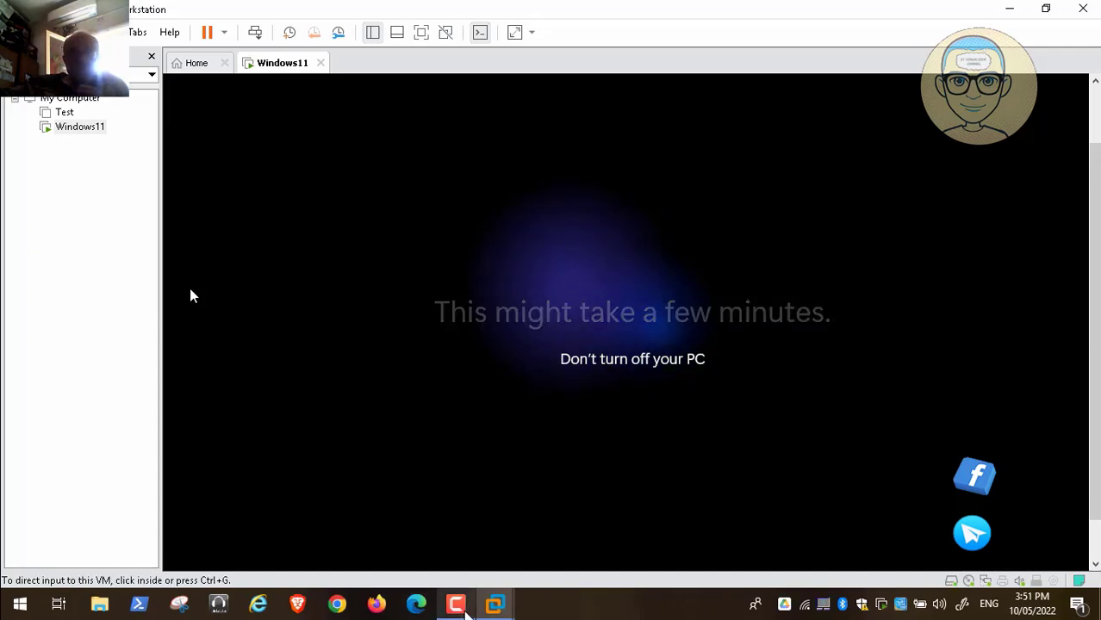
click(456, 605)
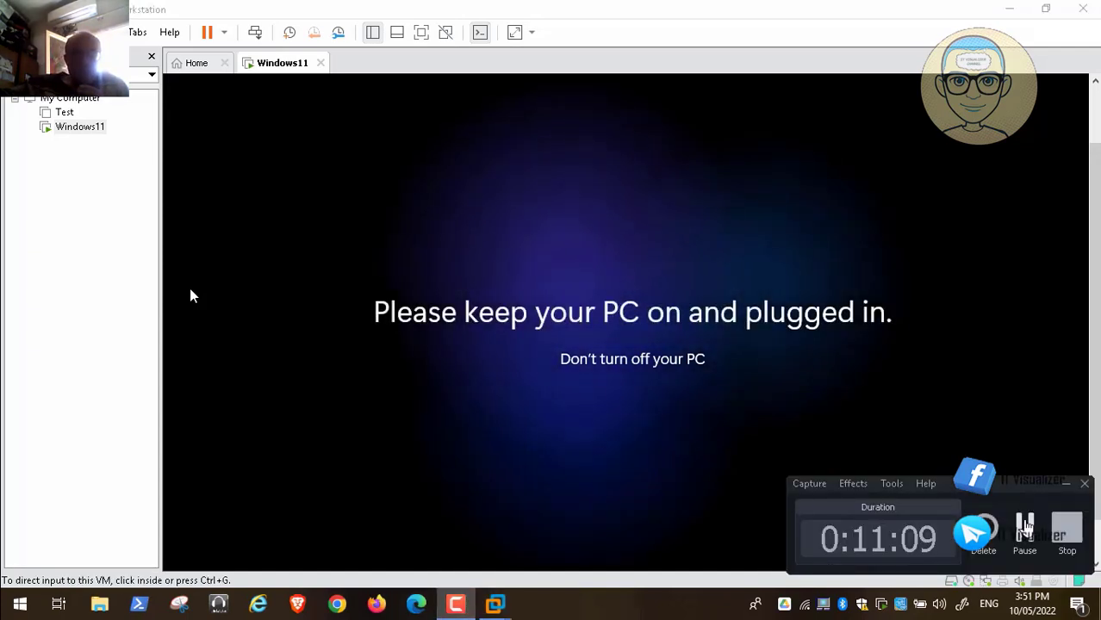
click(1025, 527)
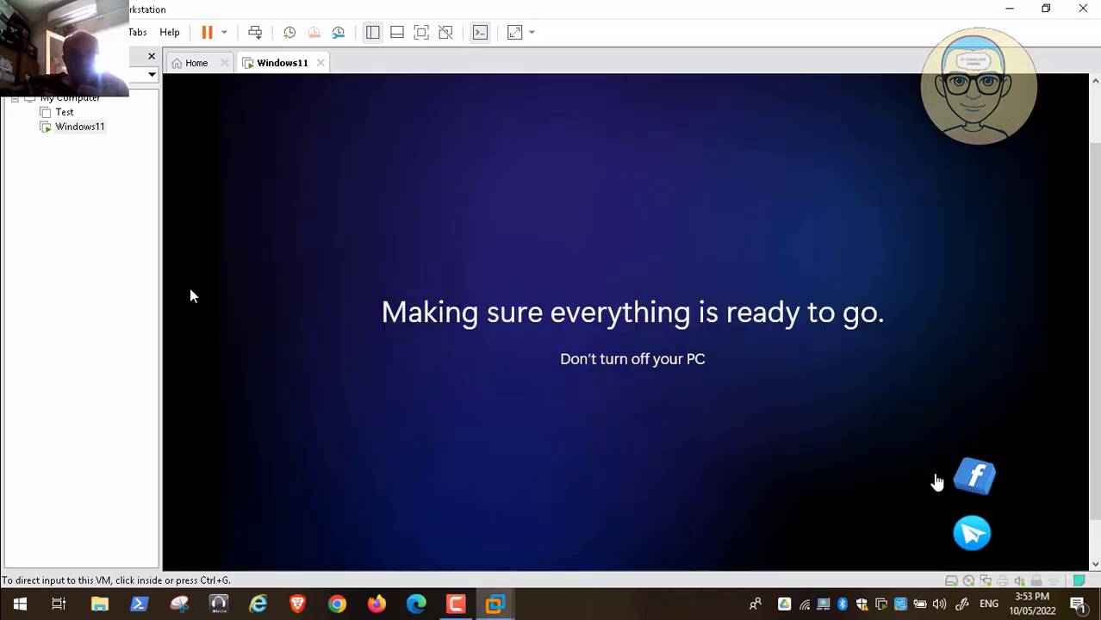
click(460, 603)
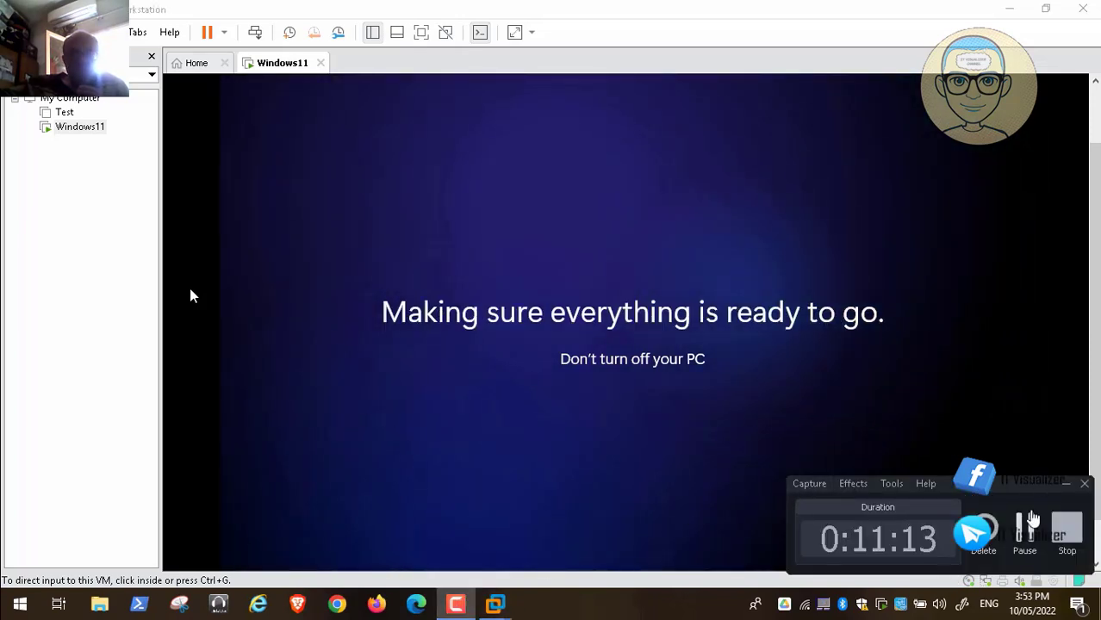
click(1025, 527)
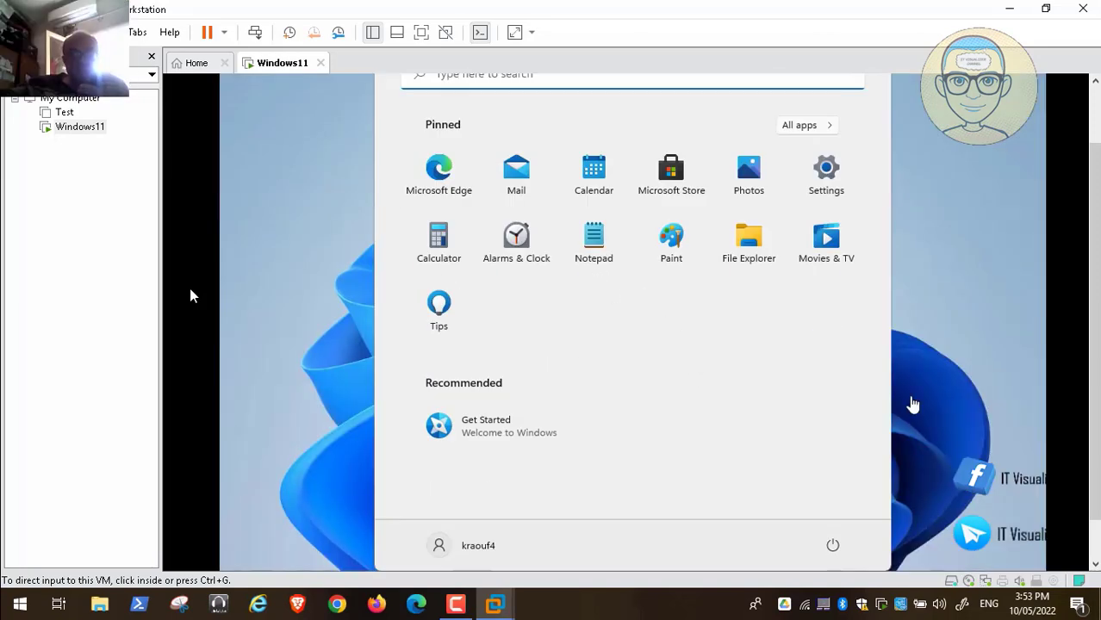
Step: Start the VMware Tools installation from the VM menu and dismiss its notice
click(1094, 551)
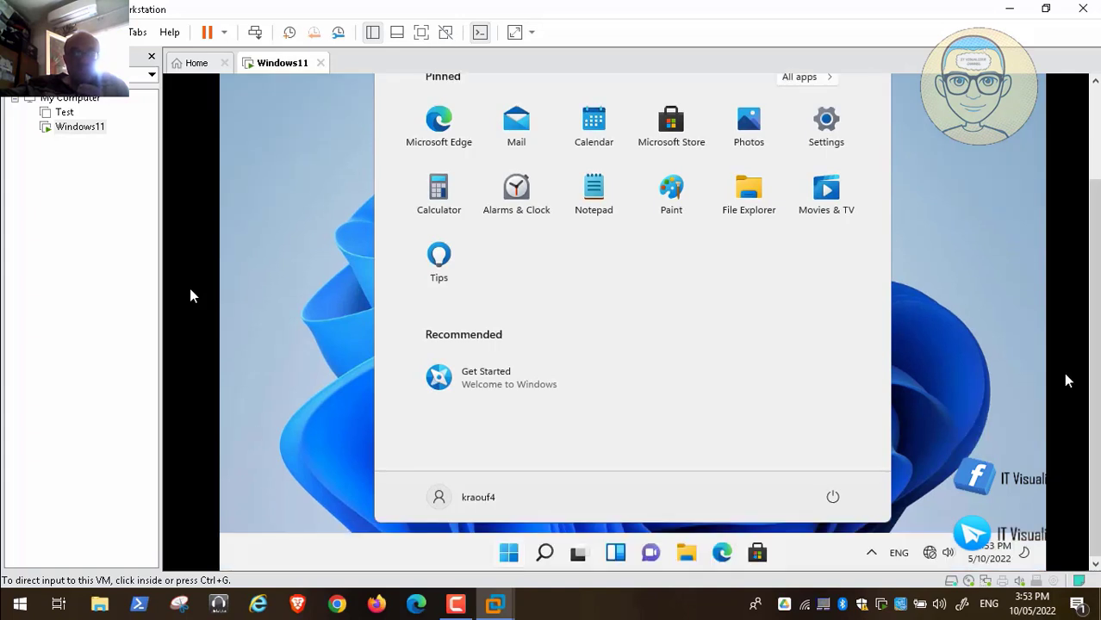
click(1094, 143)
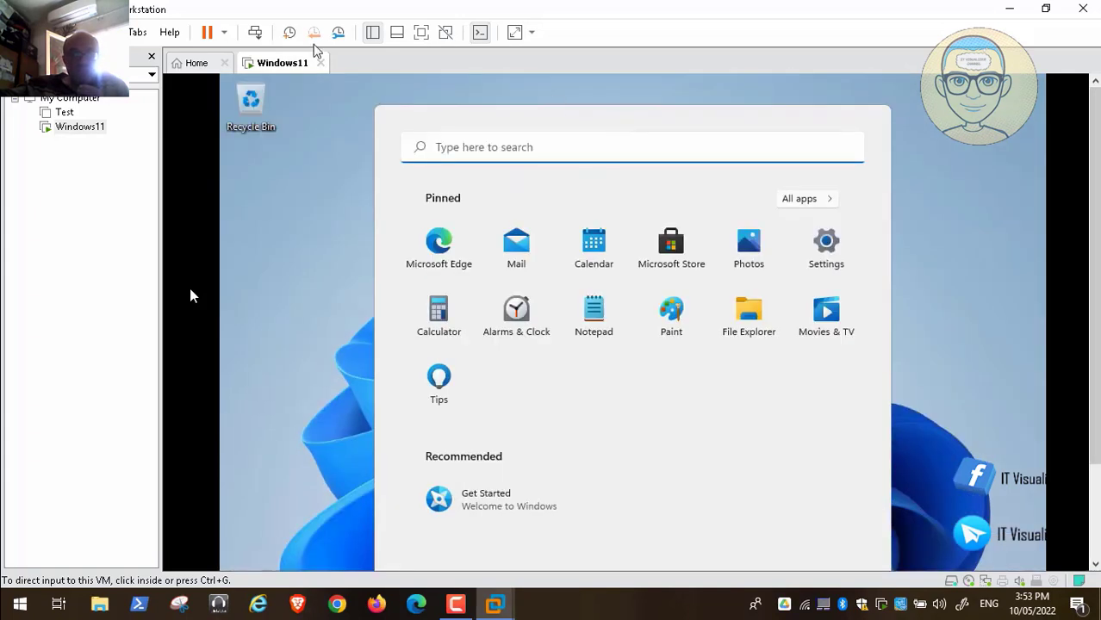
click(107, 32)
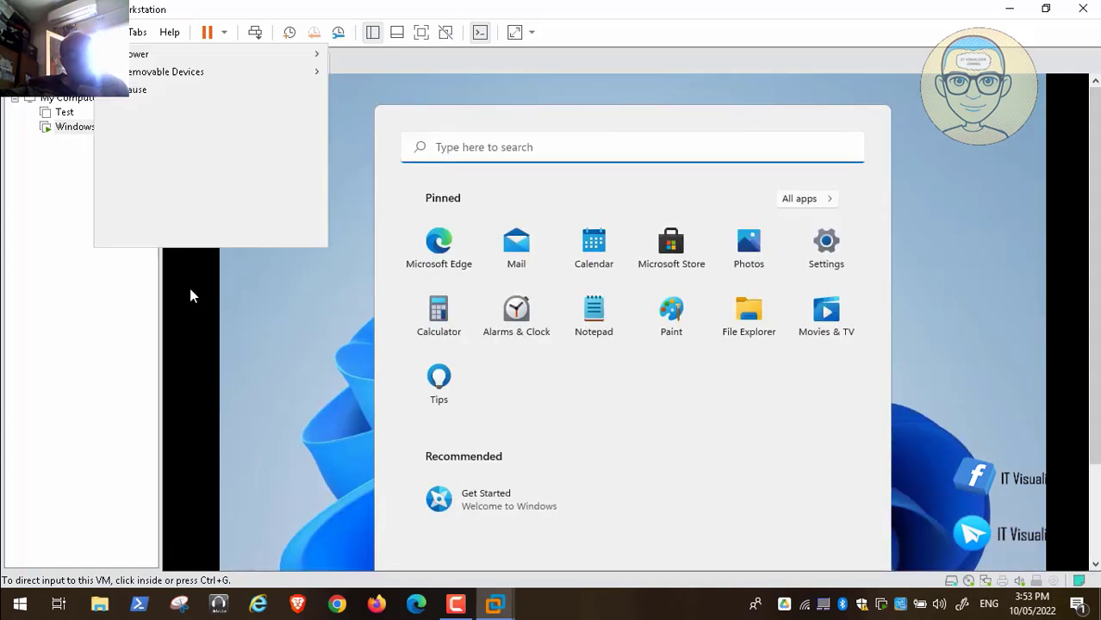
click(172, 213)
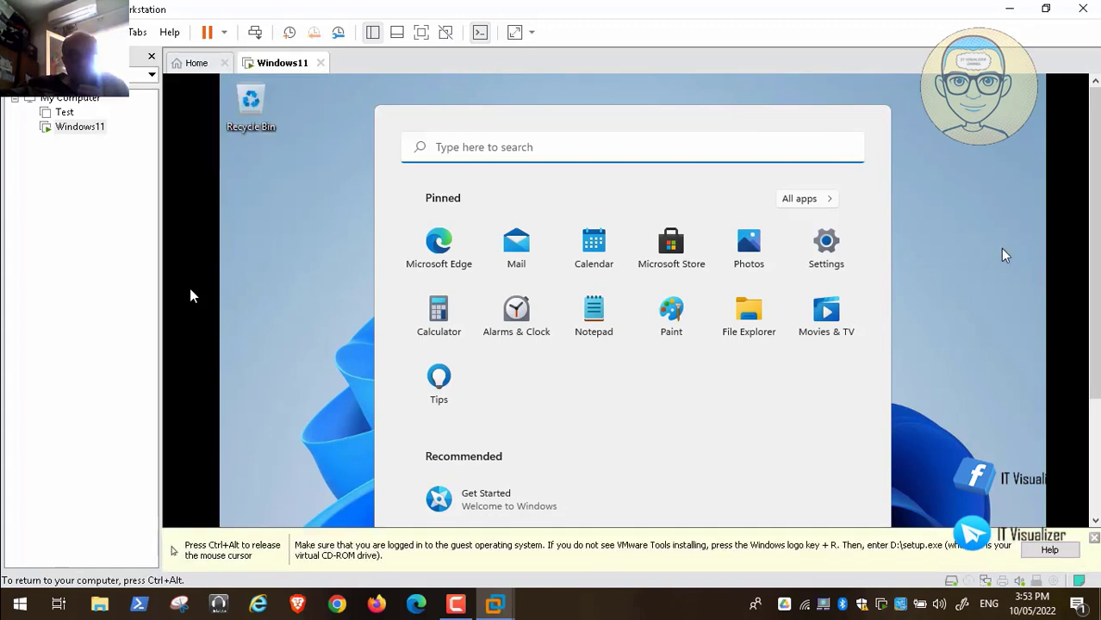
click(1093, 536)
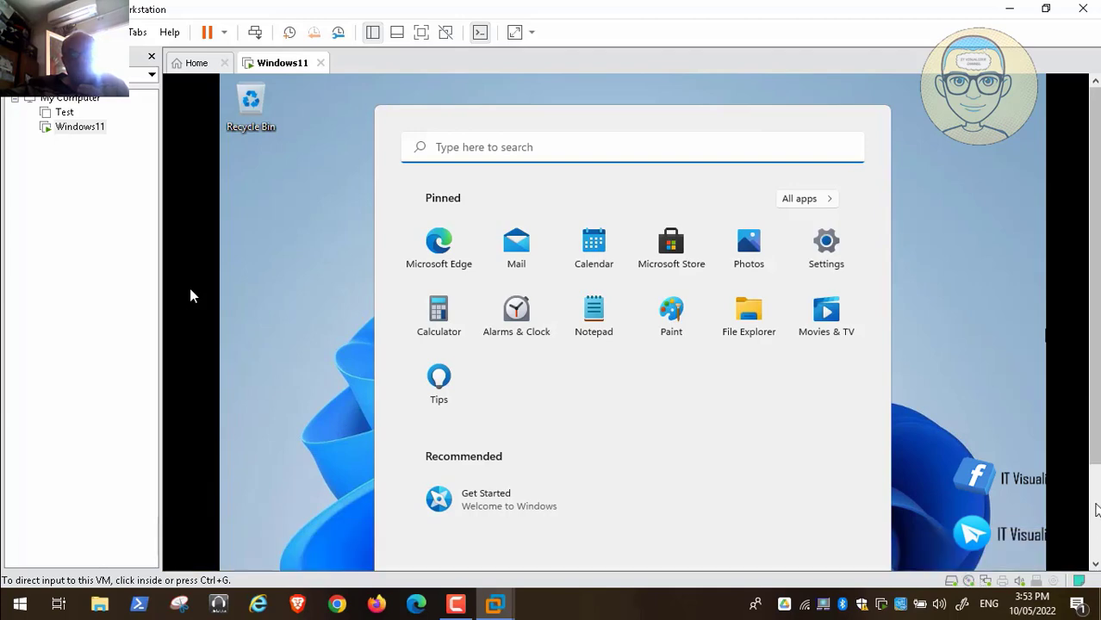
click(1094, 510)
Step: Close the guest's Start menu and open File Explorer with Win+E
click(708, 482)
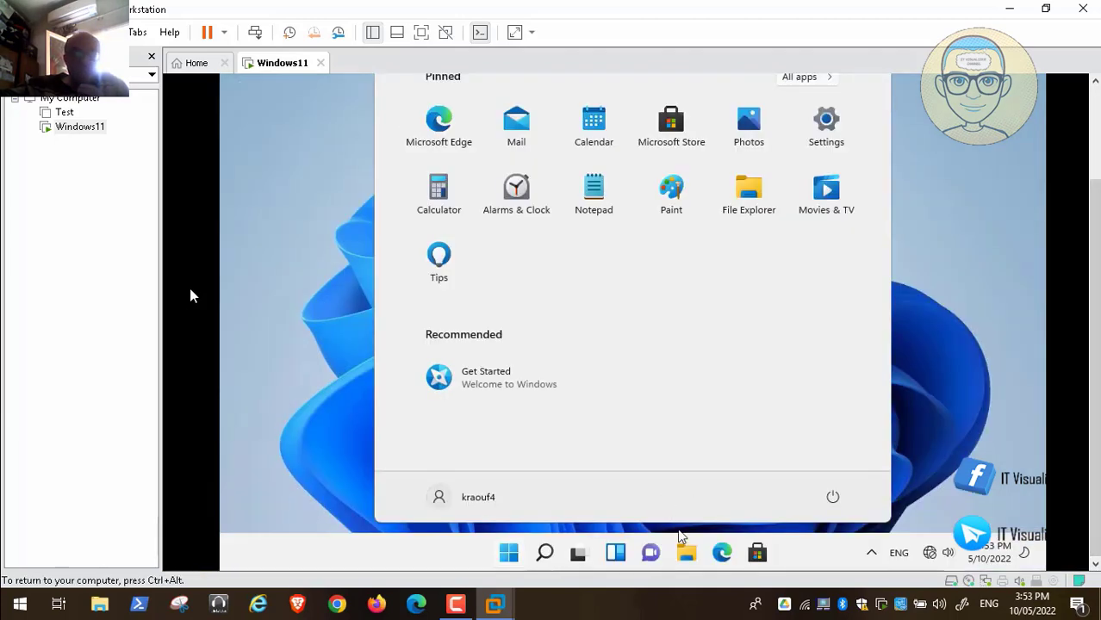
click(918, 329)
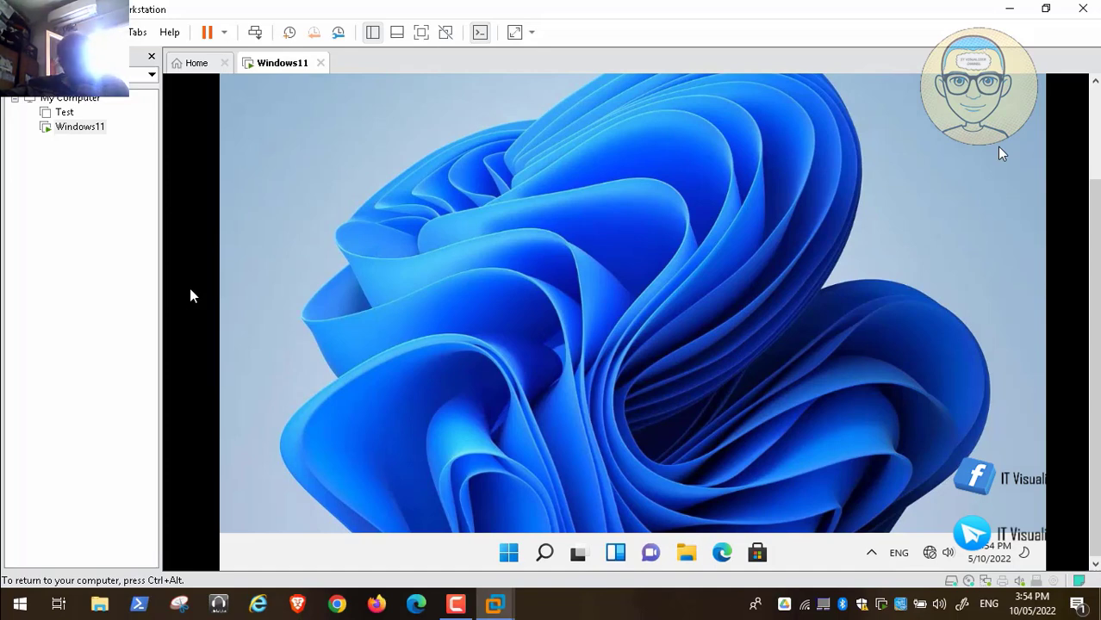
key(super+e)
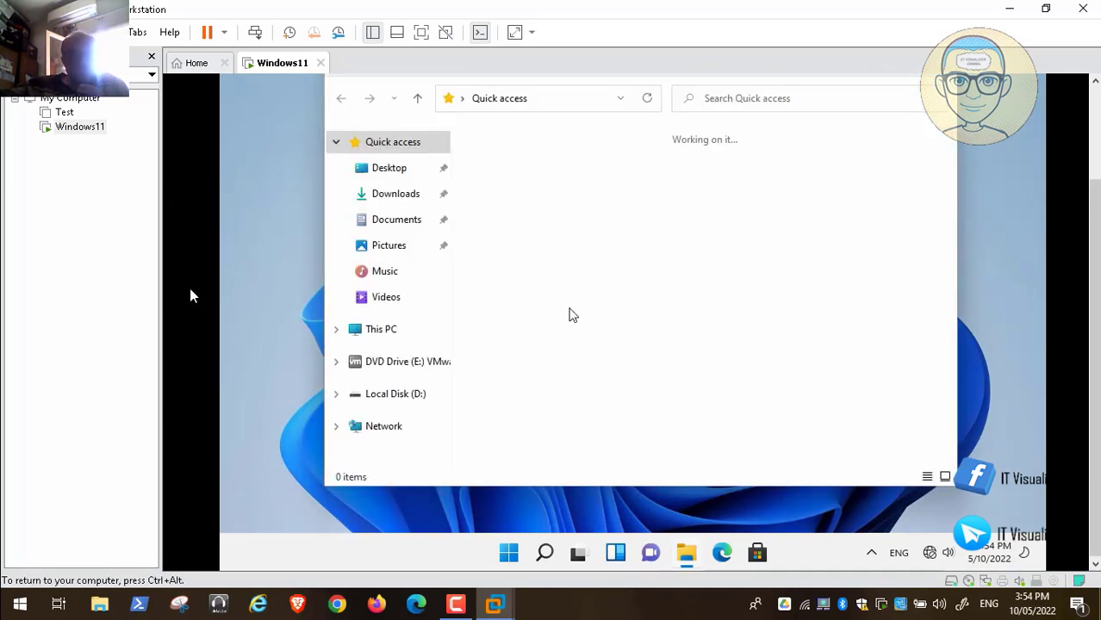
Step: Run setup64 from the VMware Tools disc (E:) and close Explorer, bringing up the UAC prompt
click(415, 364)
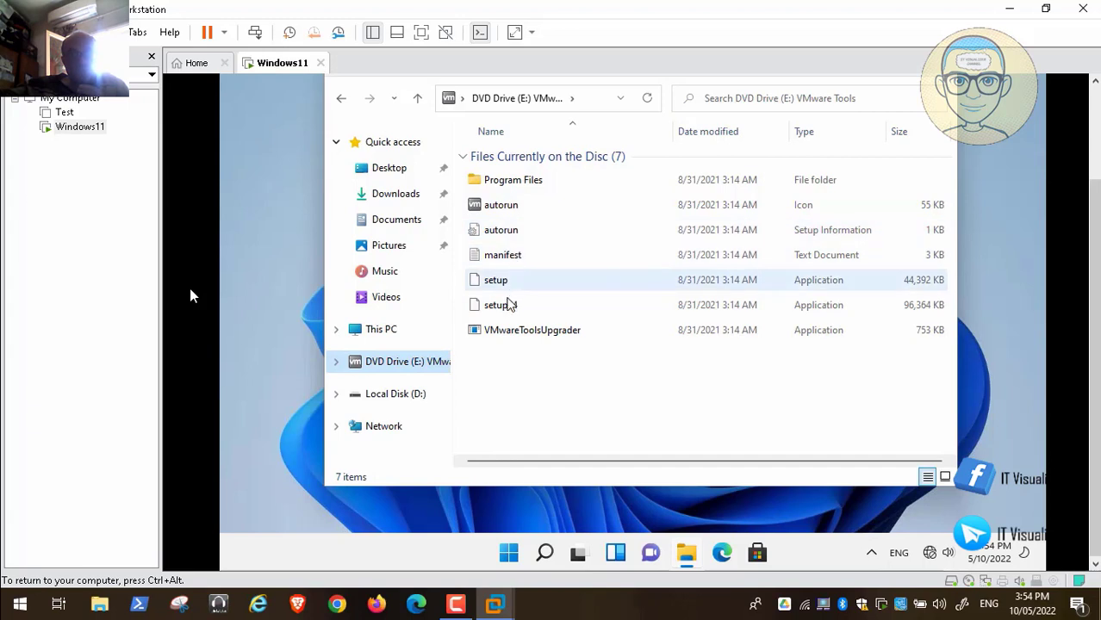
click(508, 308)
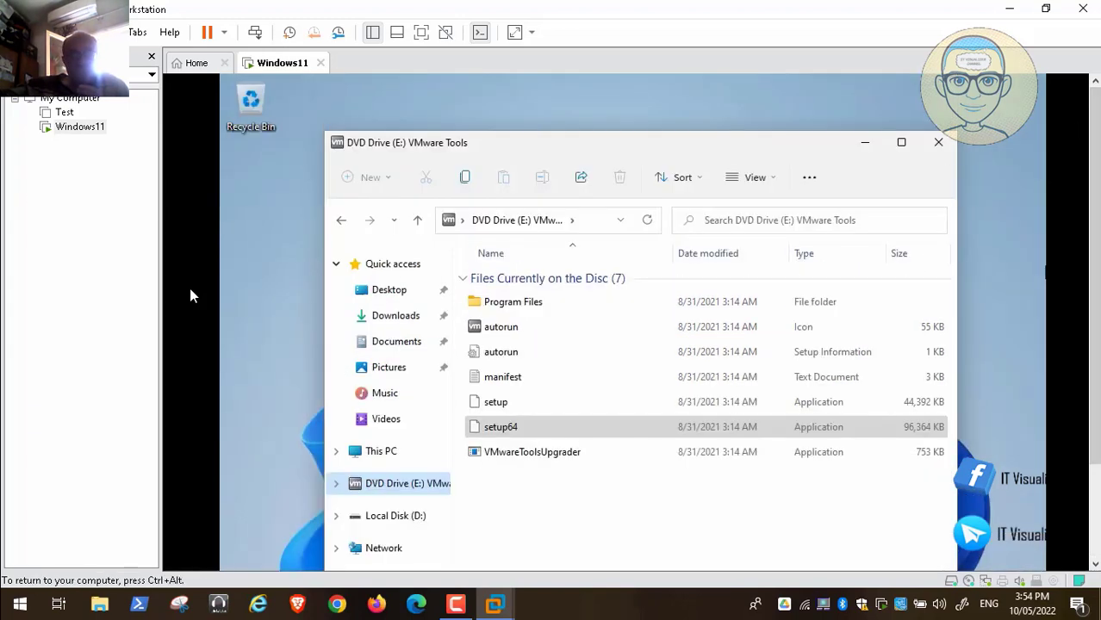
click(938, 142)
key(ctrl+alt)
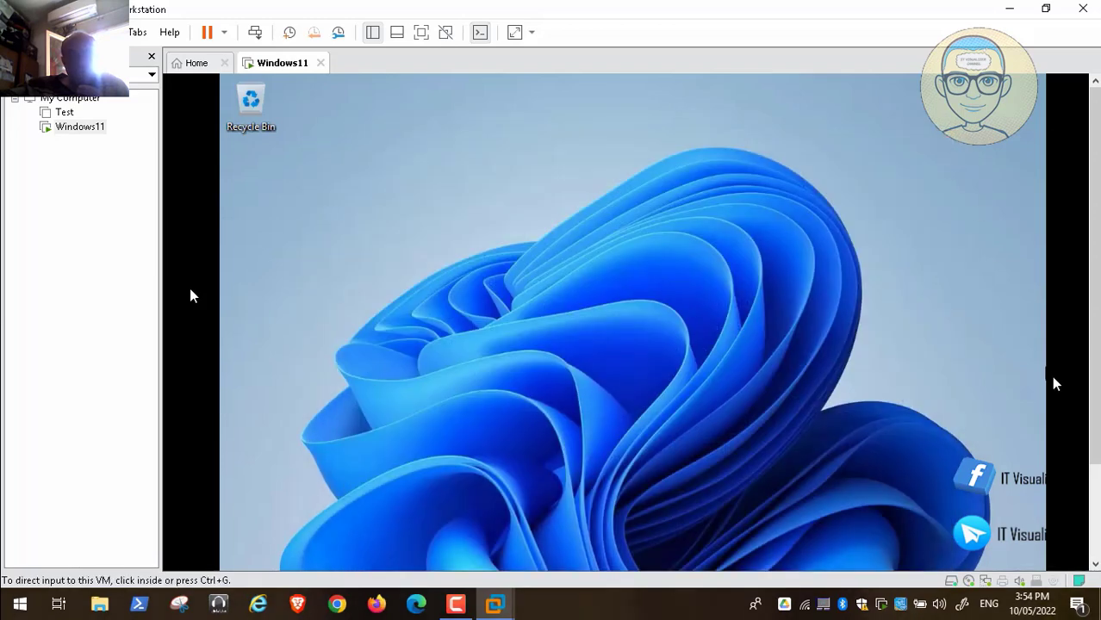
click(1095, 485)
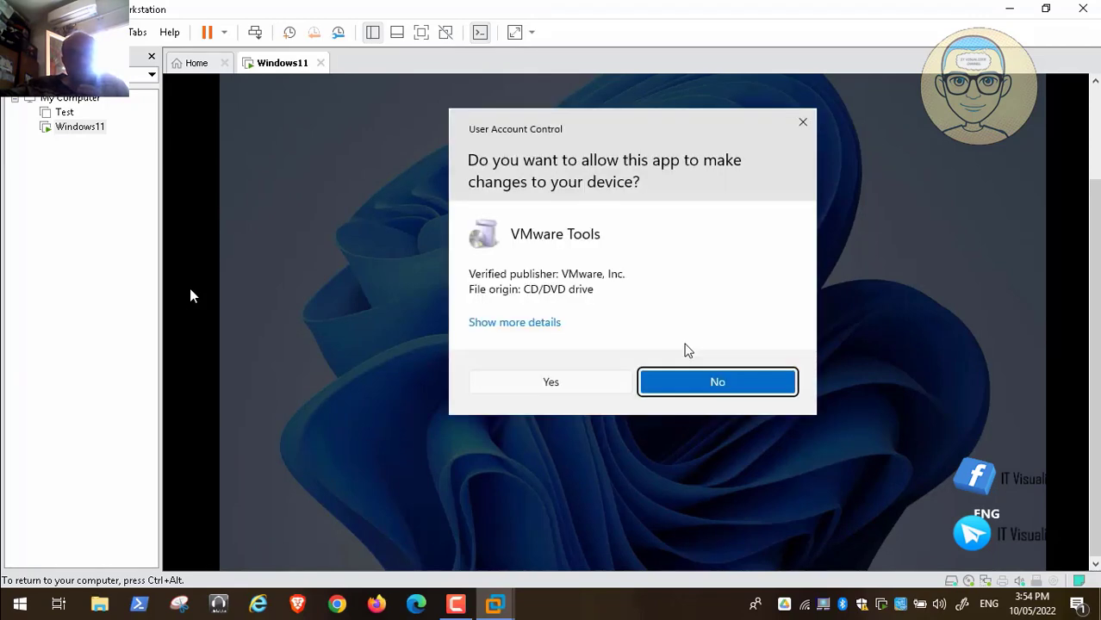
Step: Approve the UAC prompt and install VMware Tools with the Complete setup type
click(556, 392)
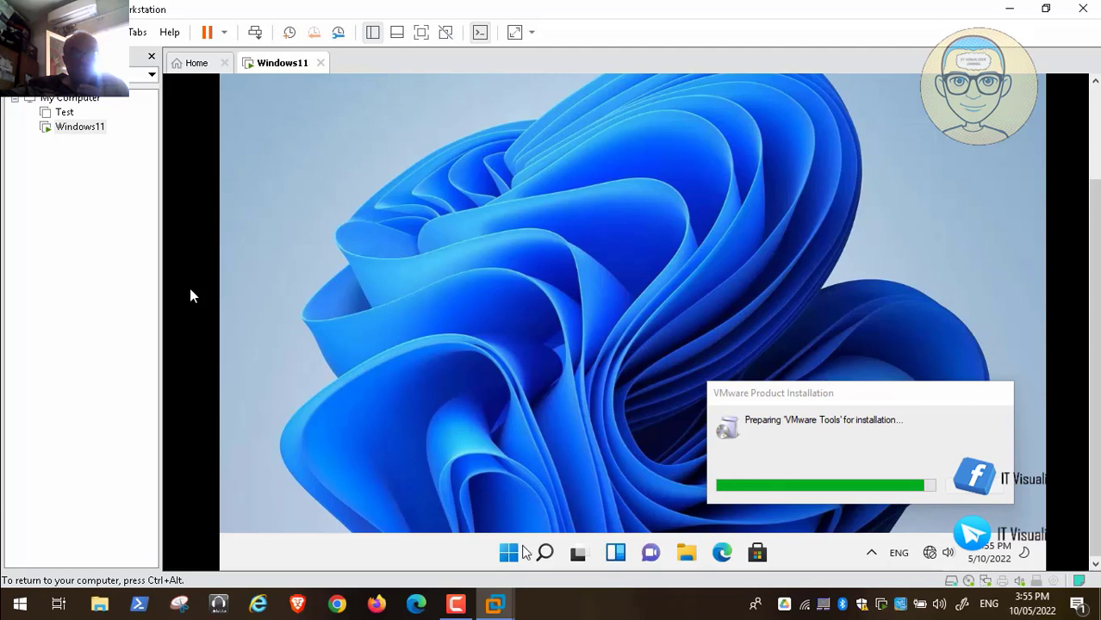
click(464, 602)
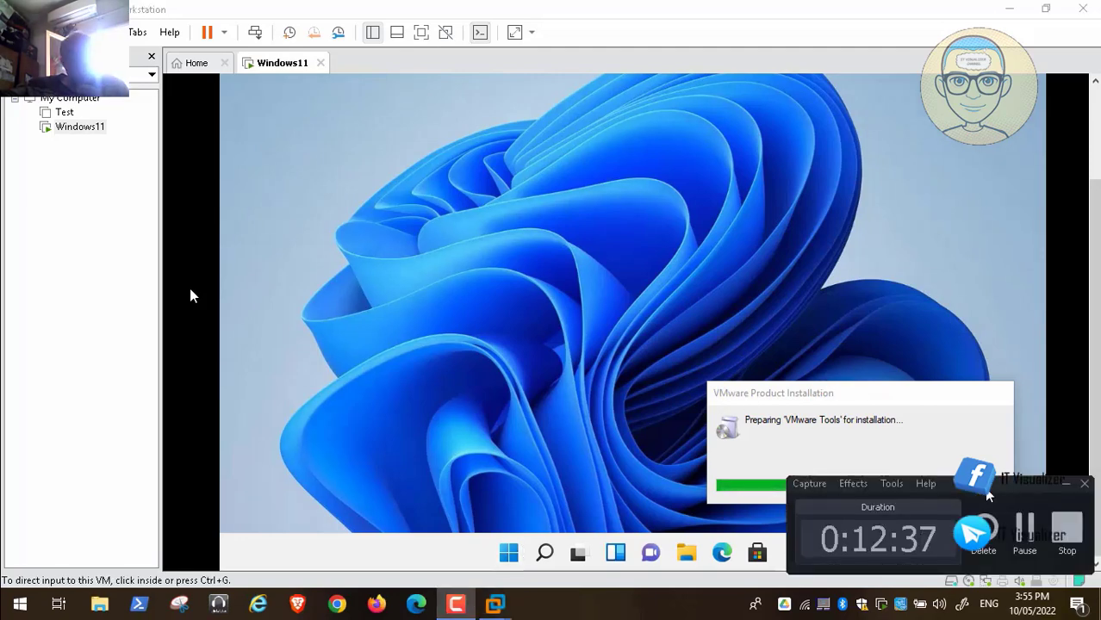
click(1024, 535)
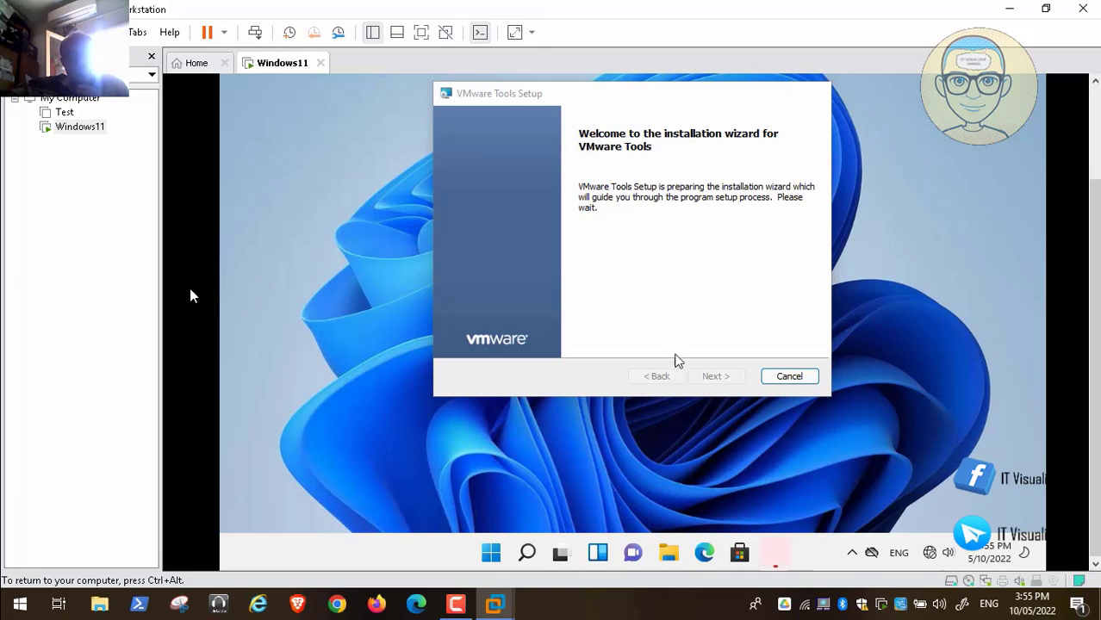
click(712, 378)
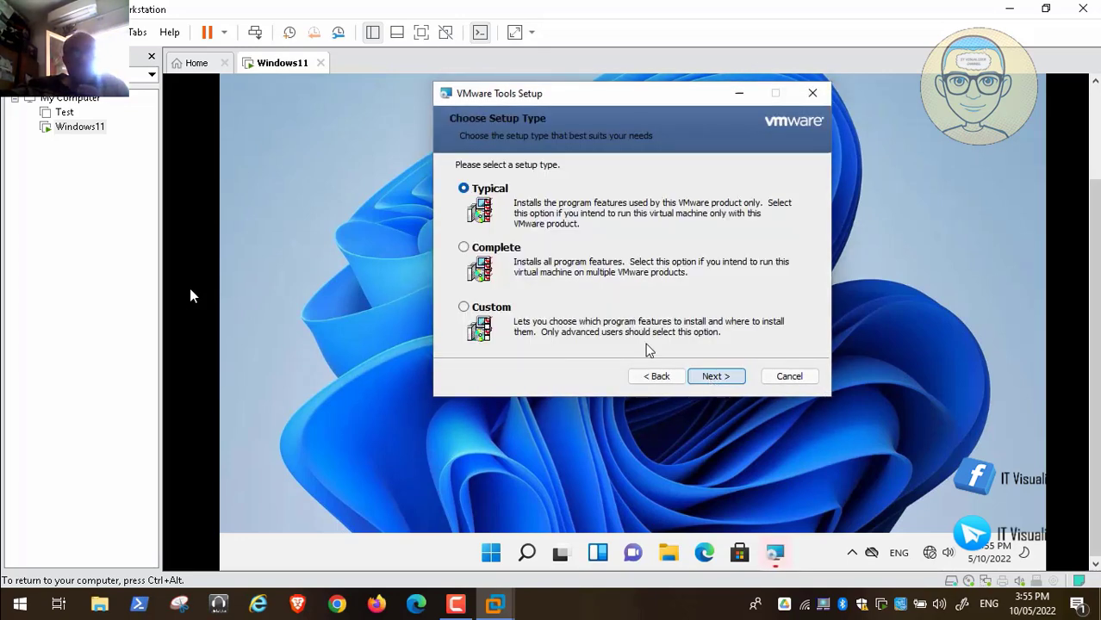
click(473, 247)
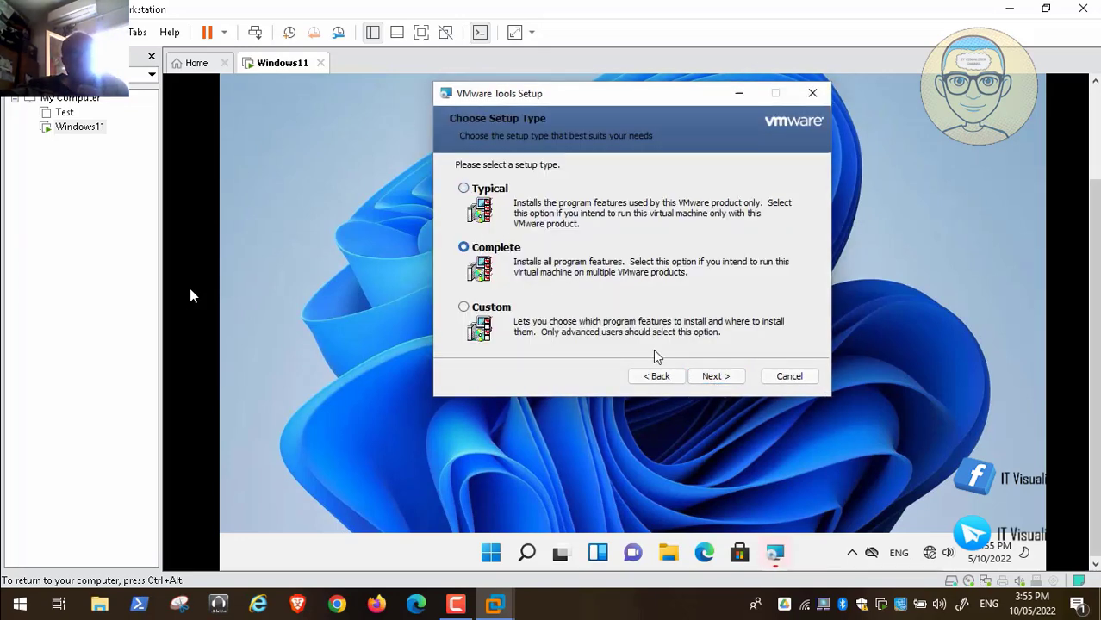
click(715, 378)
click(703, 377)
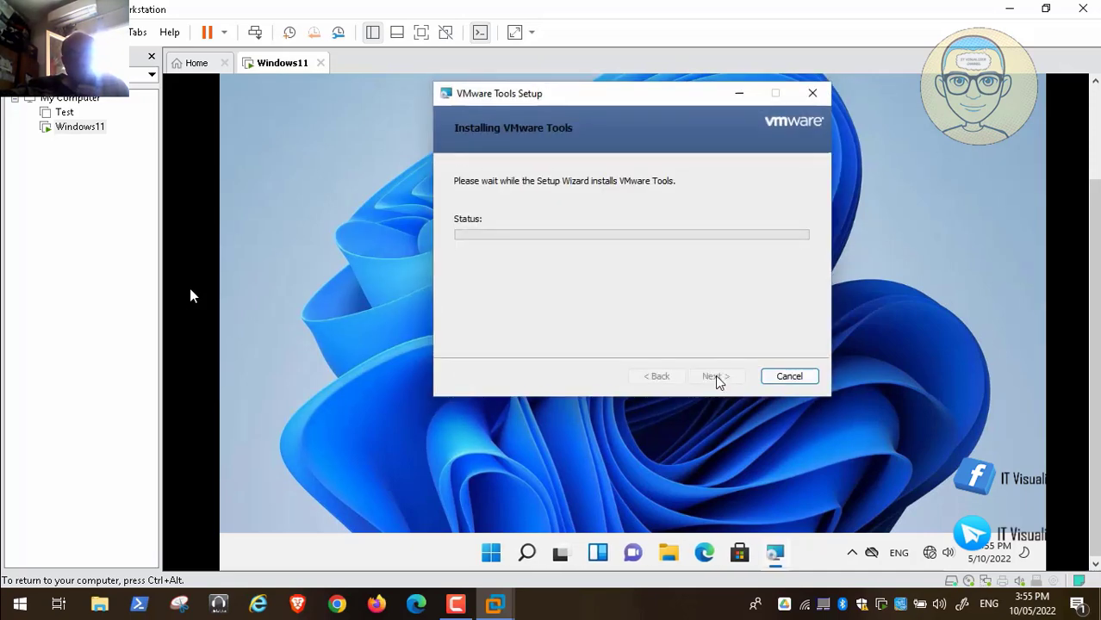
click(457, 604)
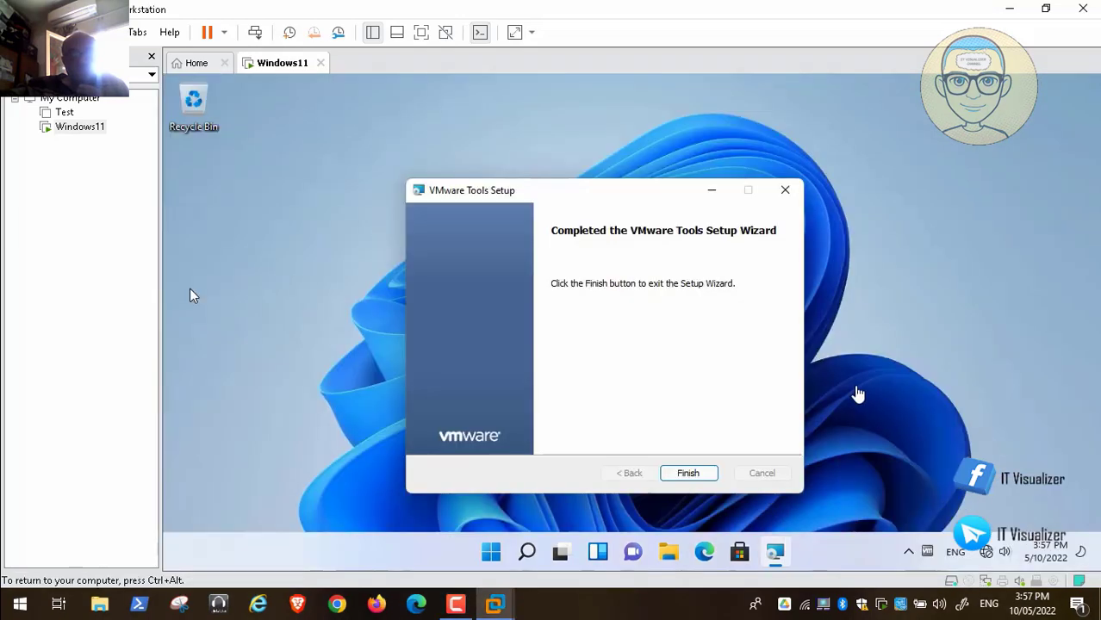
click(693, 473)
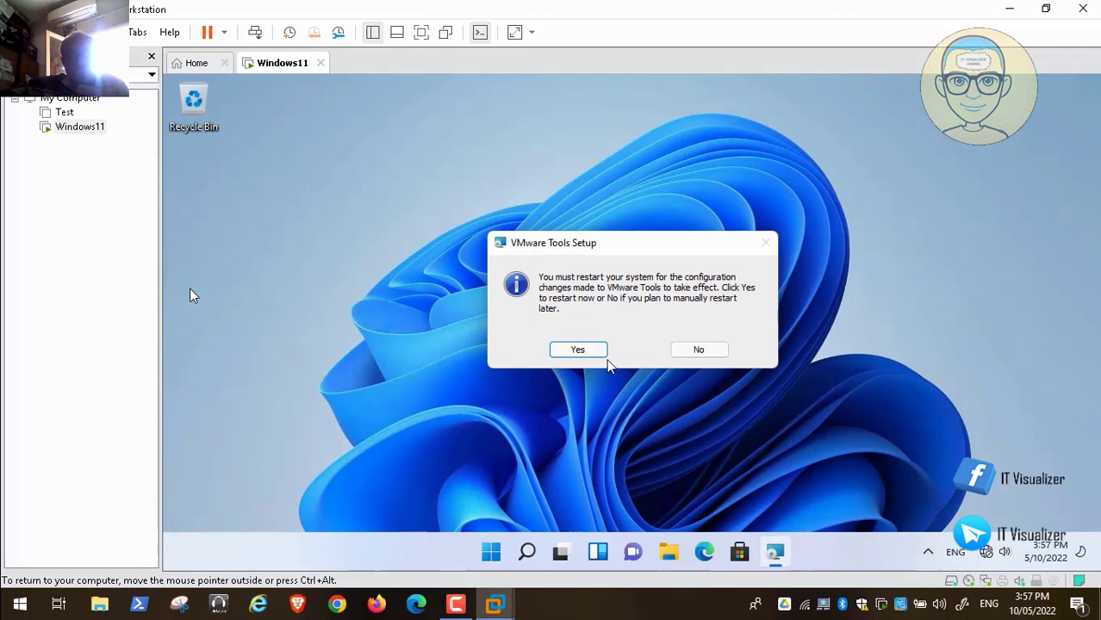
Step: Accept the prompt to restart the Windows 11 guest now
click(591, 350)
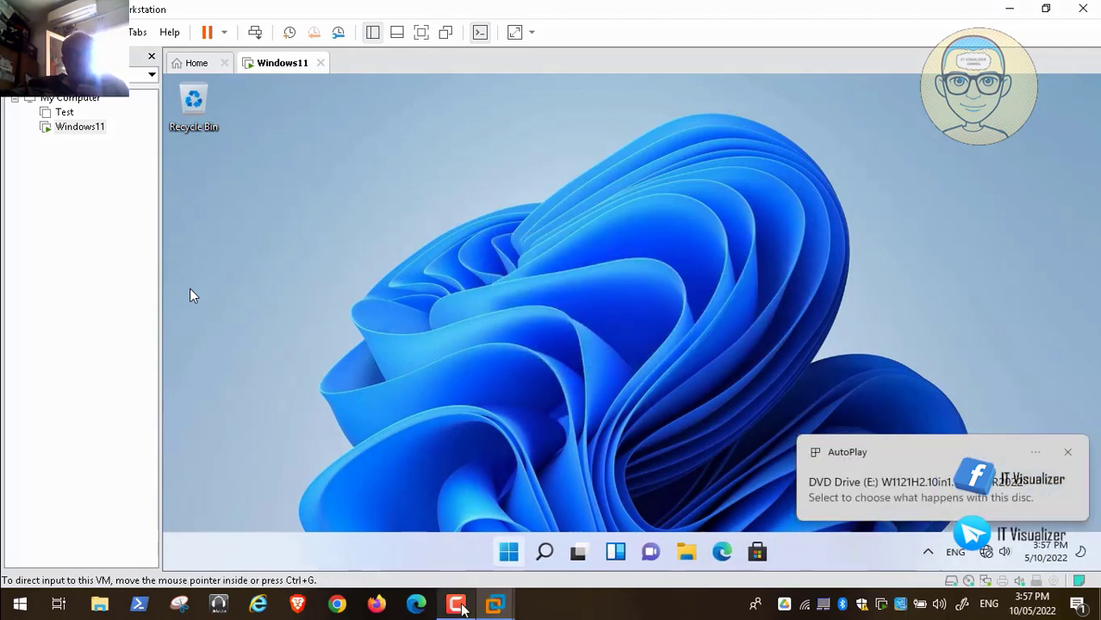
click(485, 601)
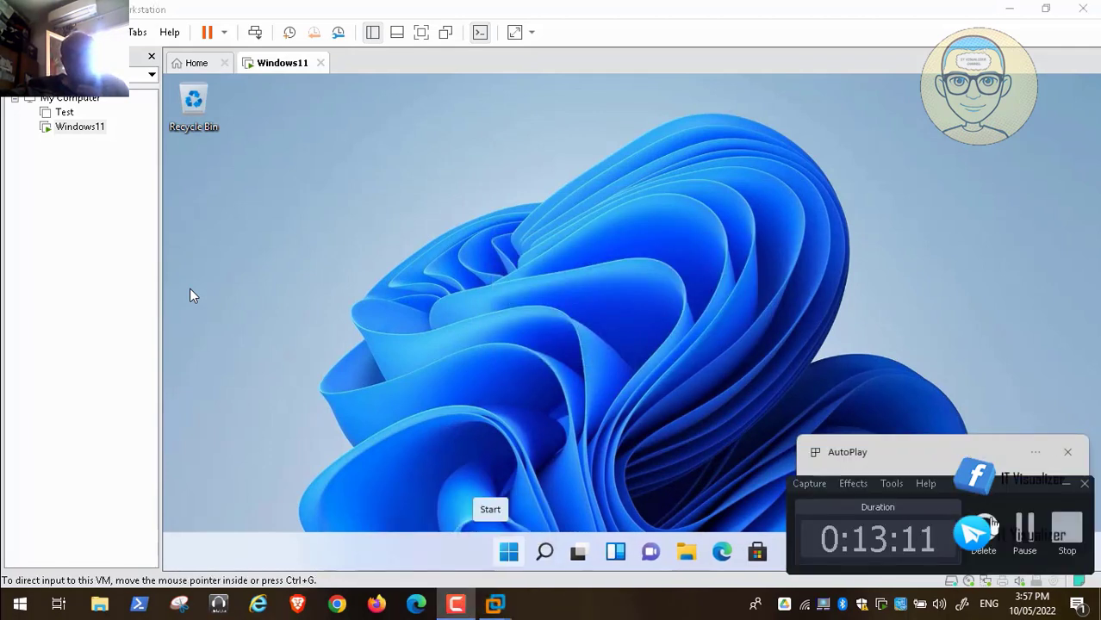
click(1027, 531)
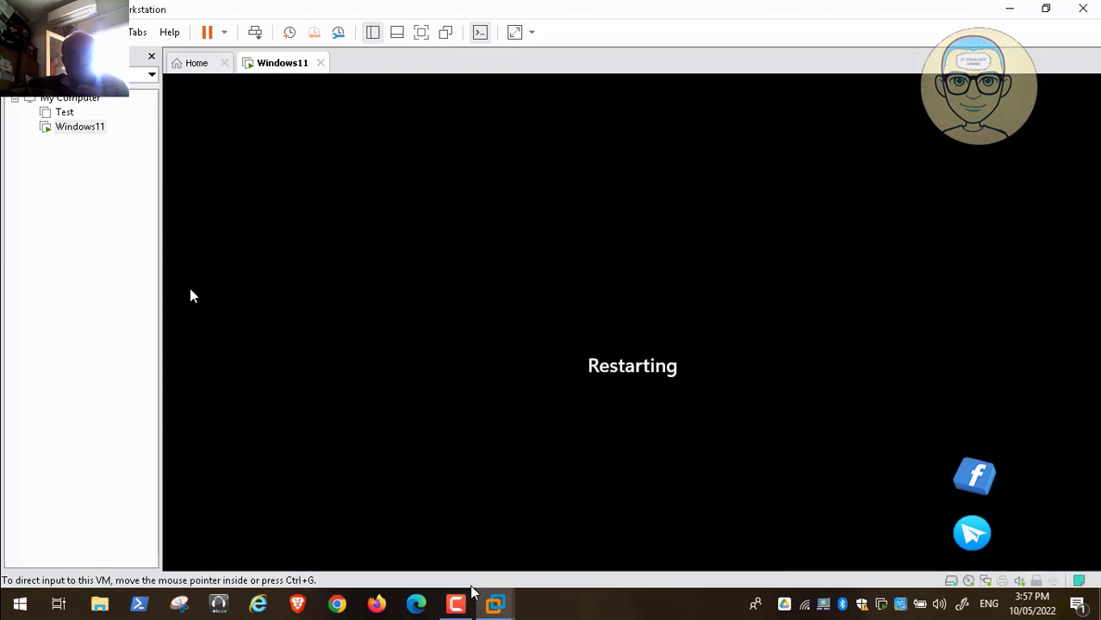
click(456, 603)
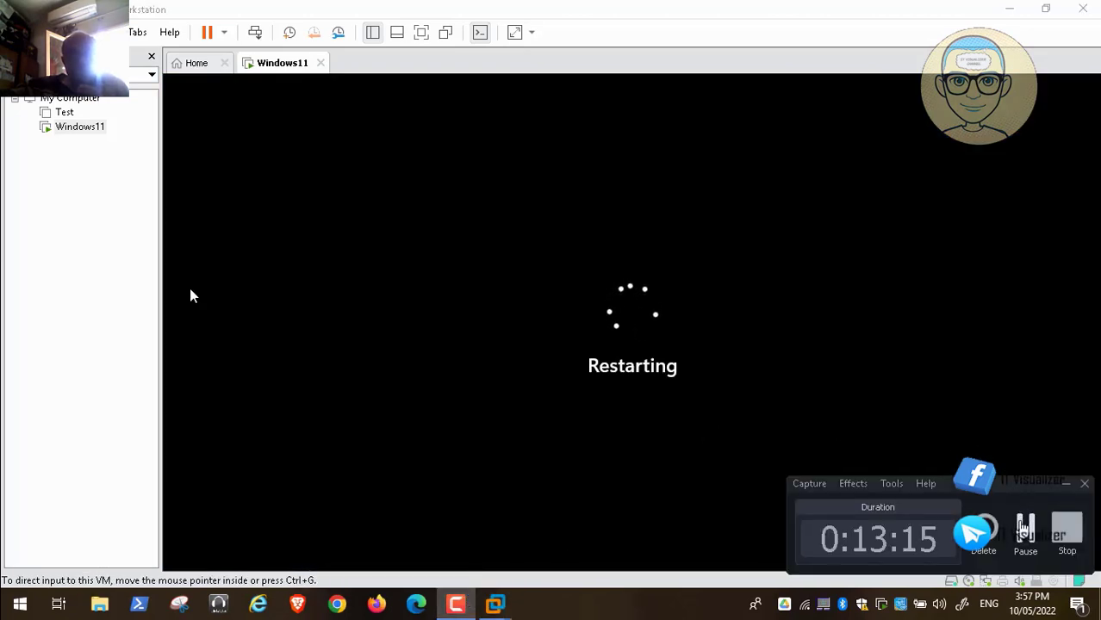
click(1024, 525)
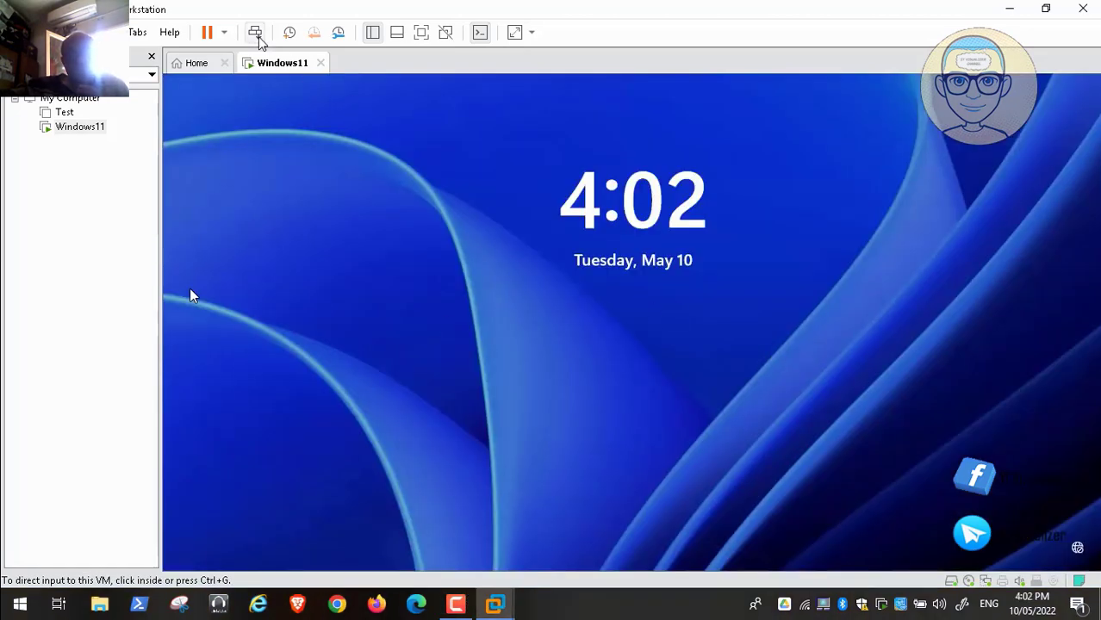
Step: Sign back in at the lock screen with the account password and return input to the guest
click(569, 302)
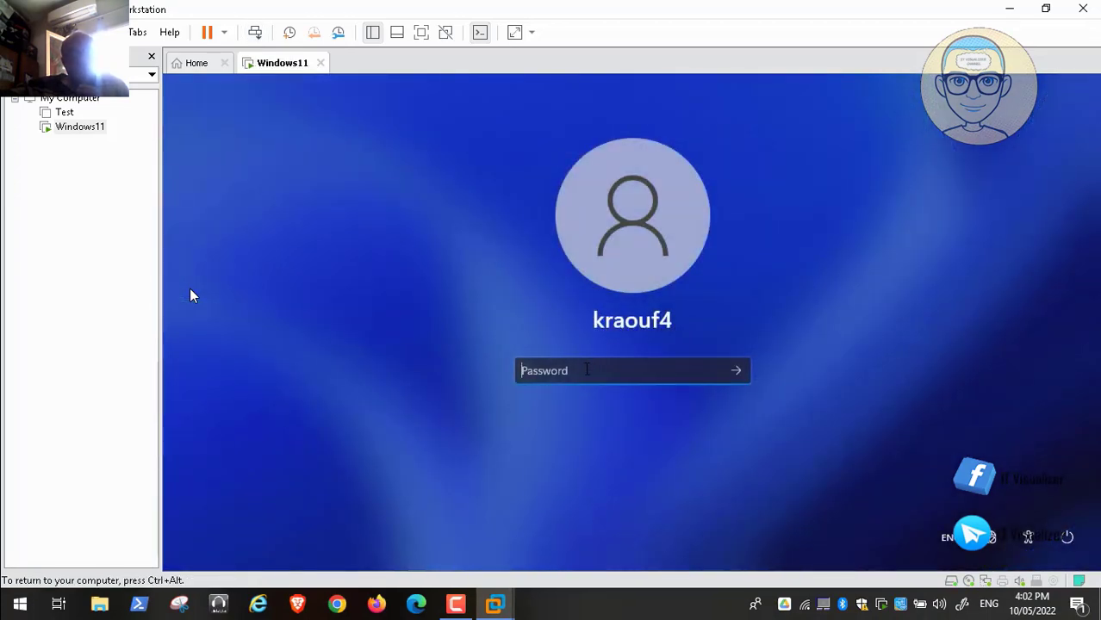
text(******)
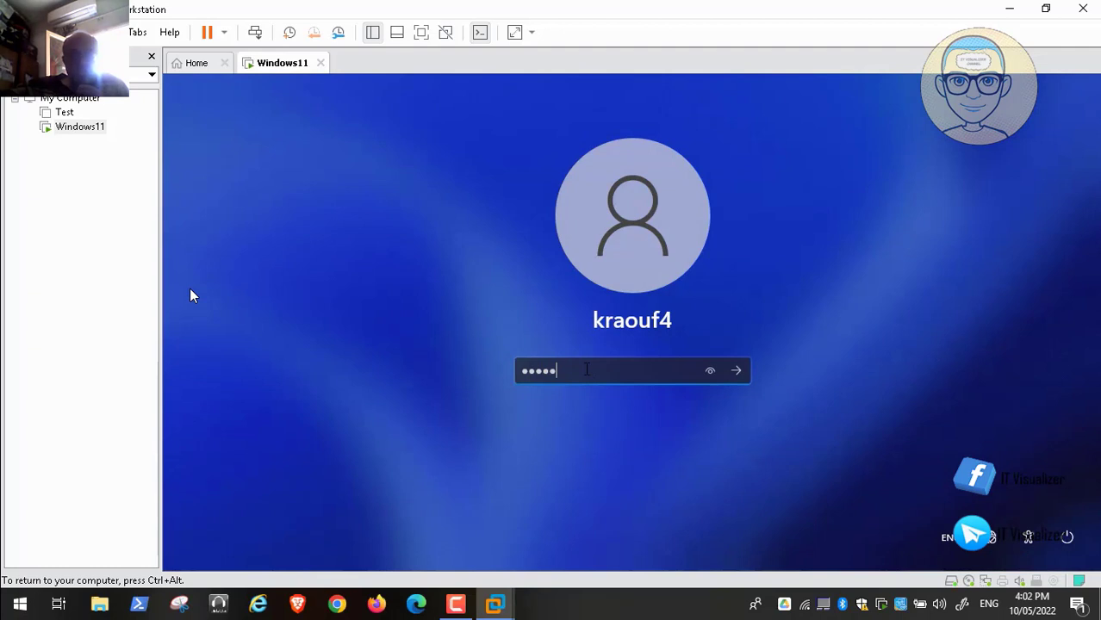
text(***)
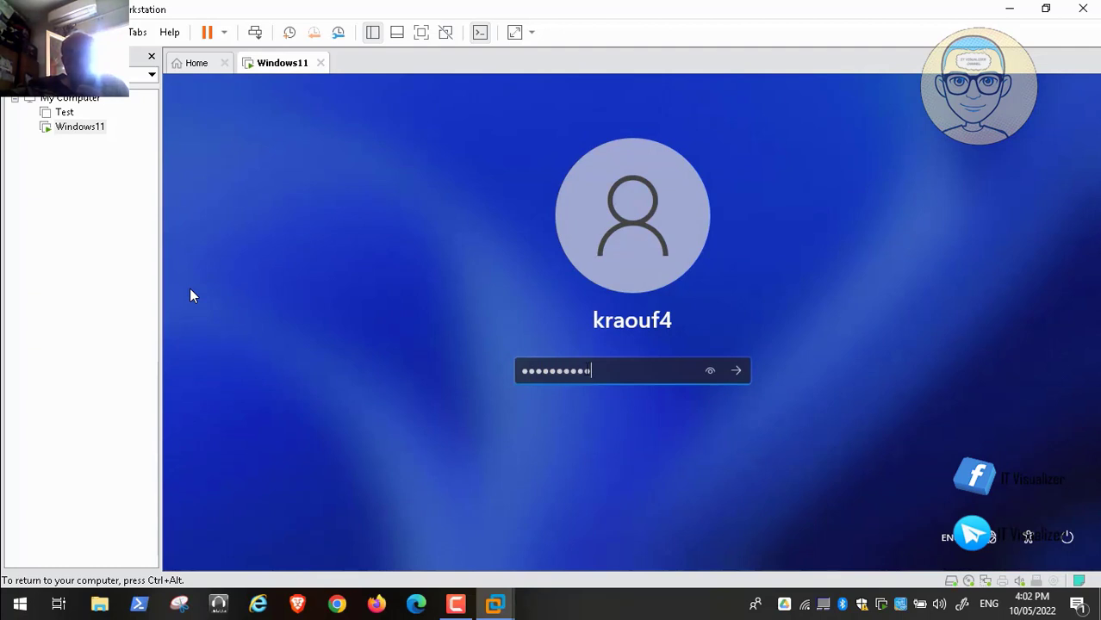
key(Return)
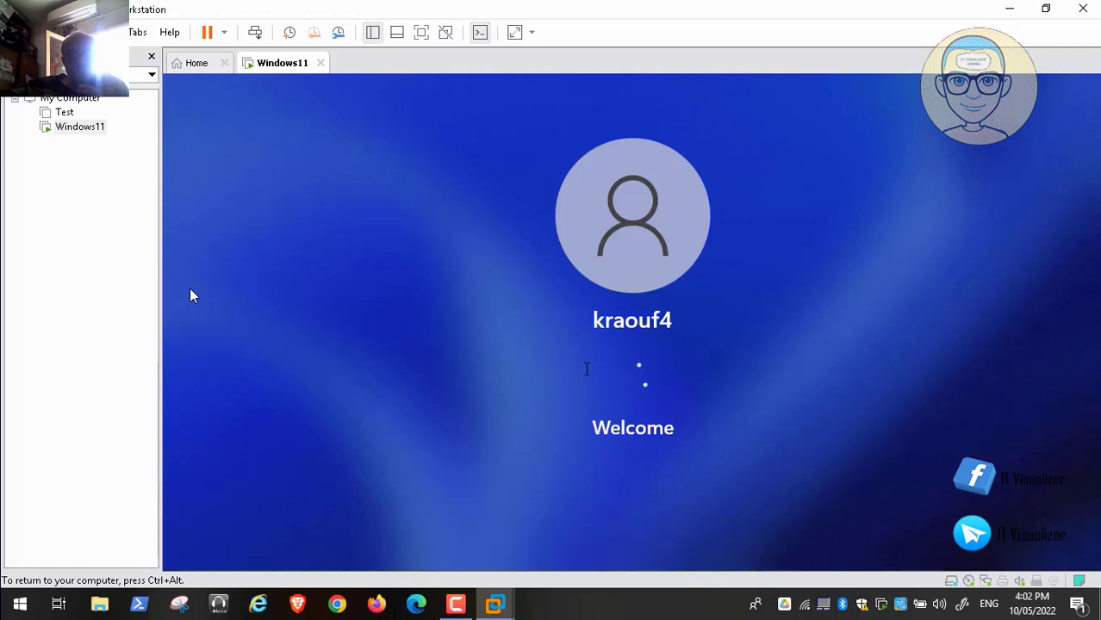
key(ctrl+alt)
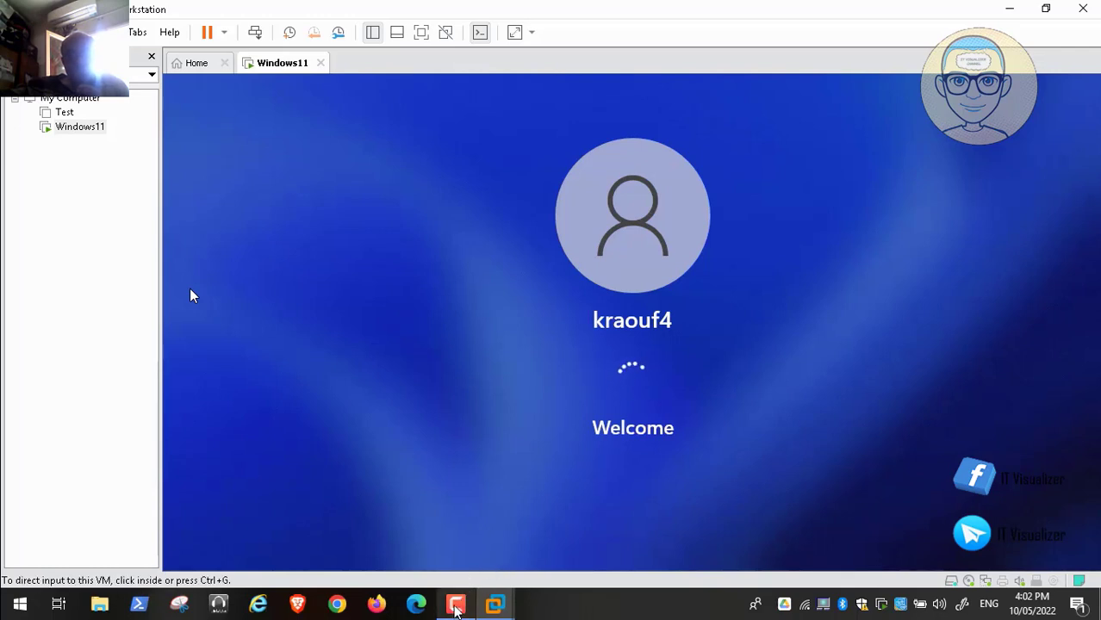
click(455, 609)
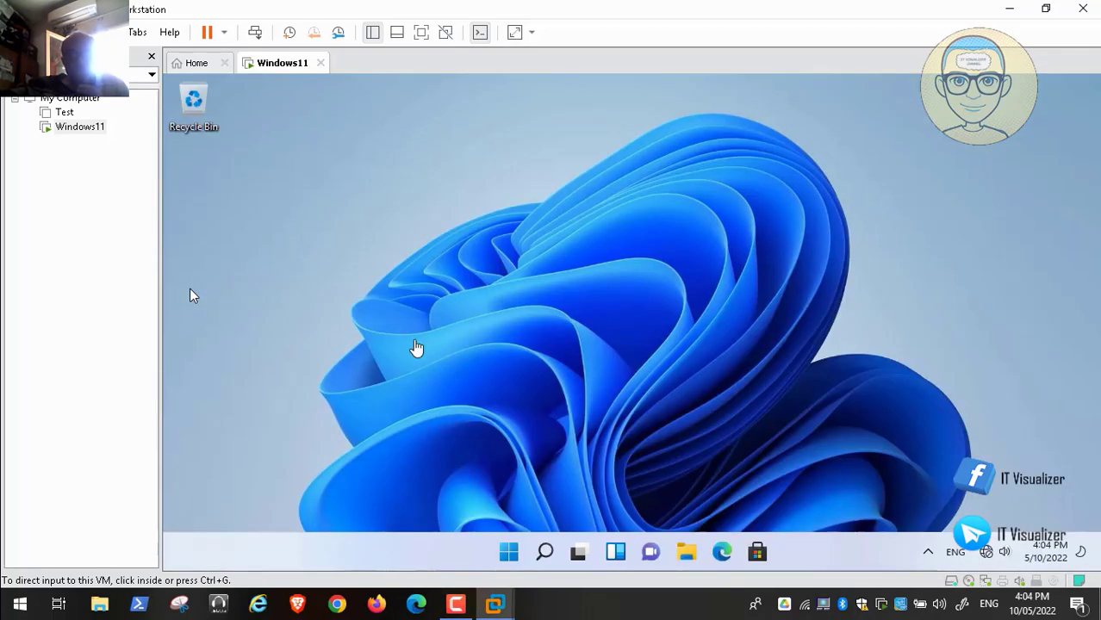
click(429, 354)
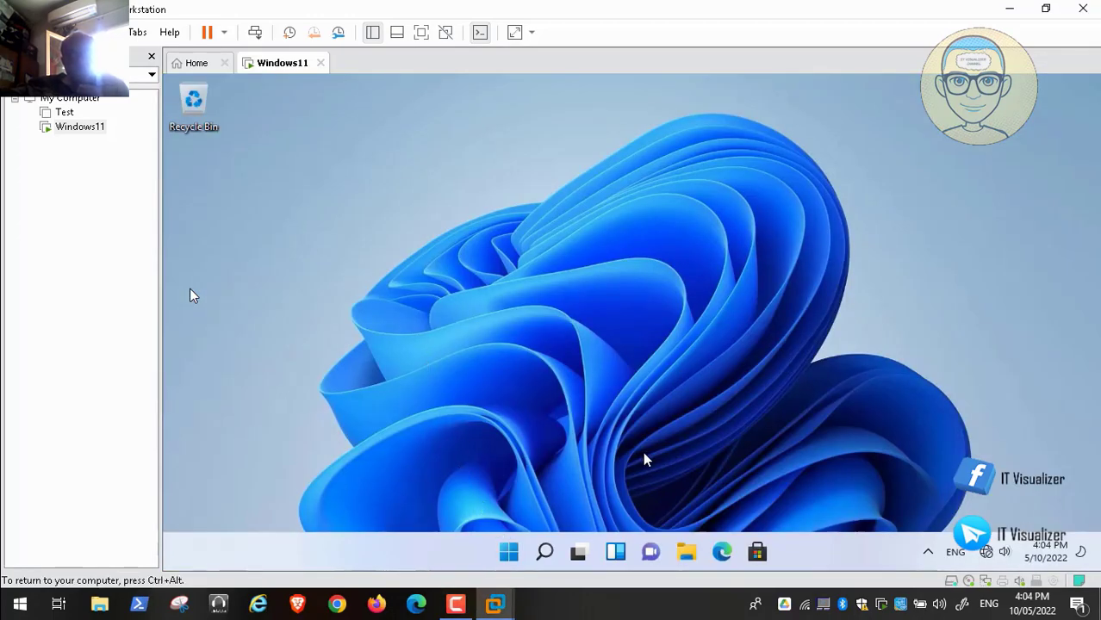
Step: Shut down the Windows 11 guest from the Win+X Shut down or sign out menu
right_click(506, 557)
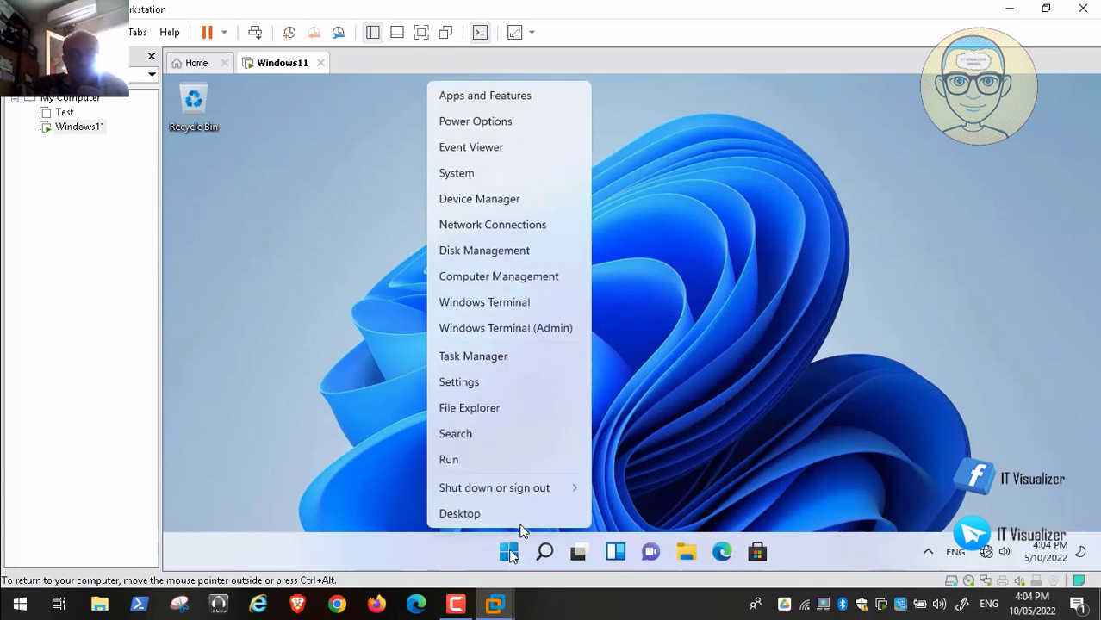
mouse_move(510, 487)
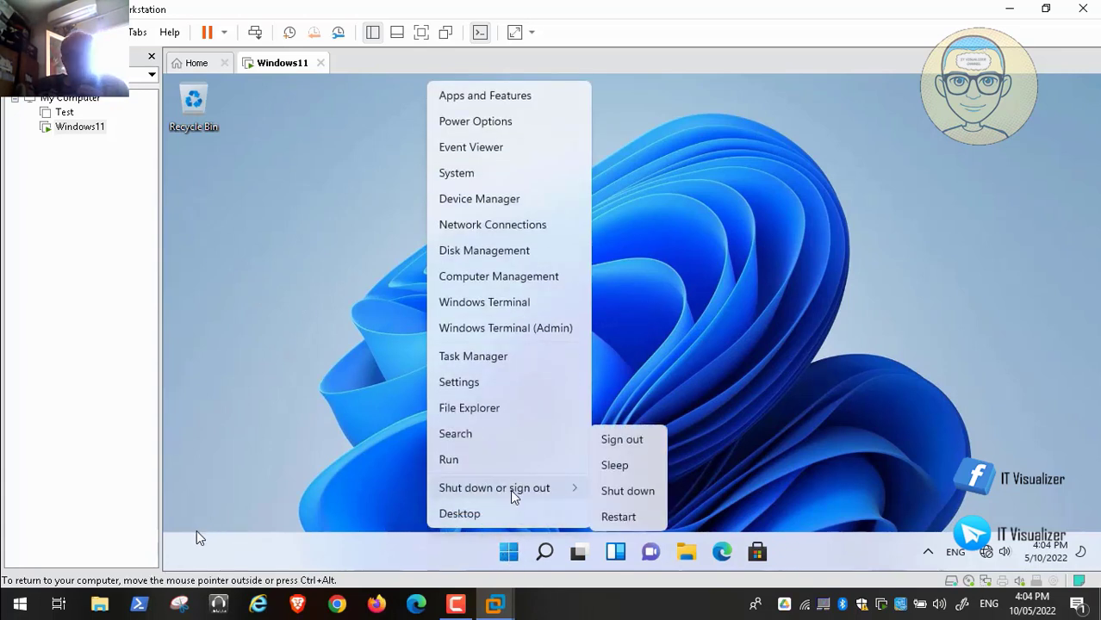
click(619, 493)
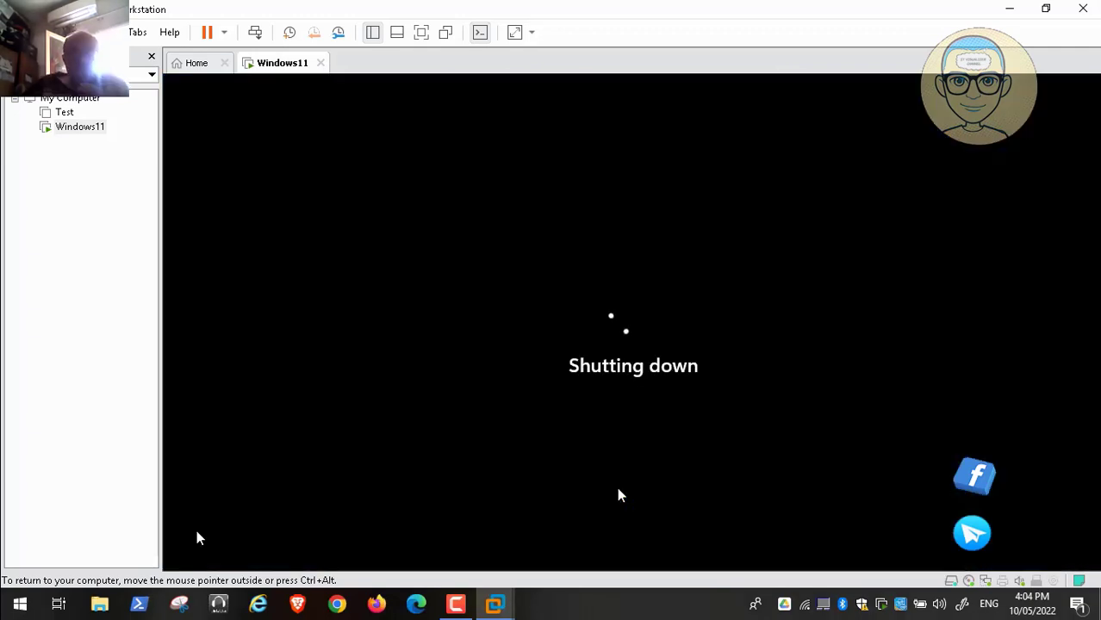
click(462, 602)
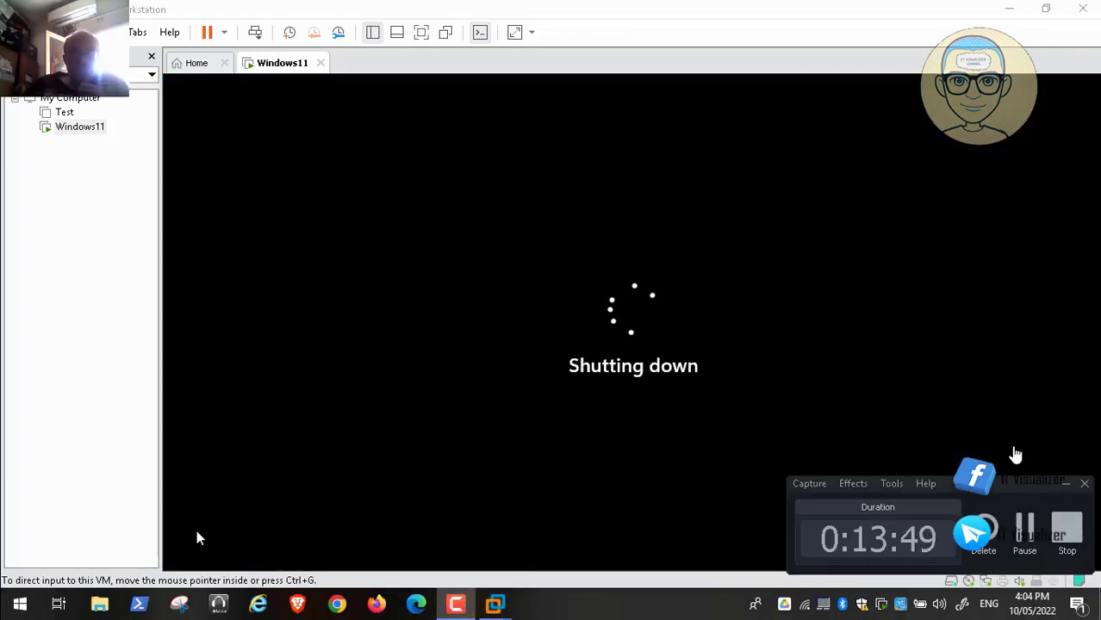
click(1065, 483)
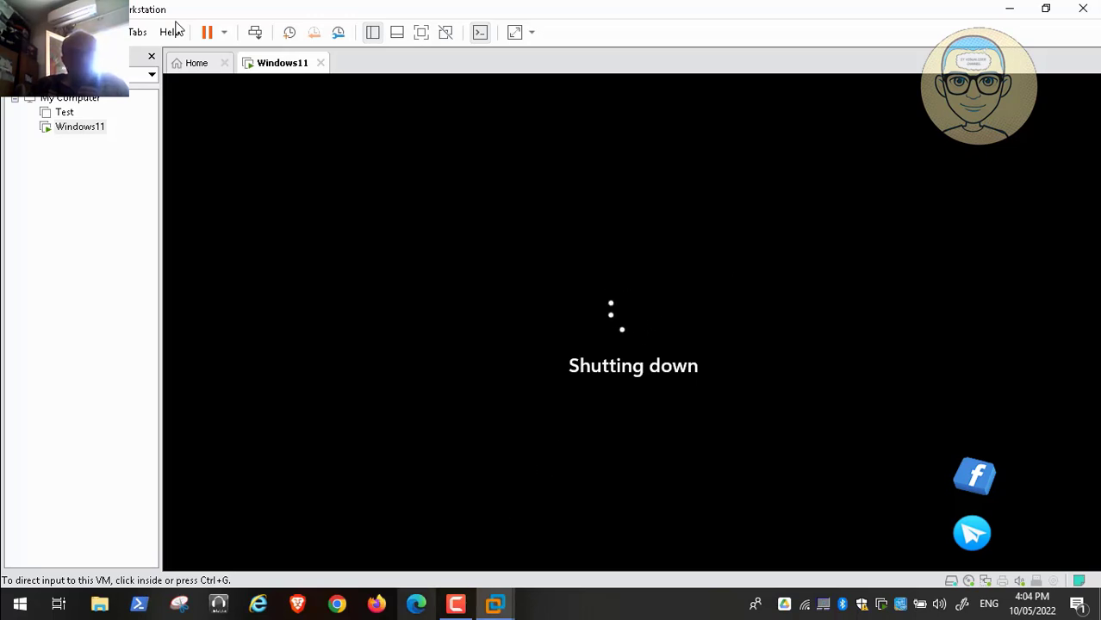
click(454, 613)
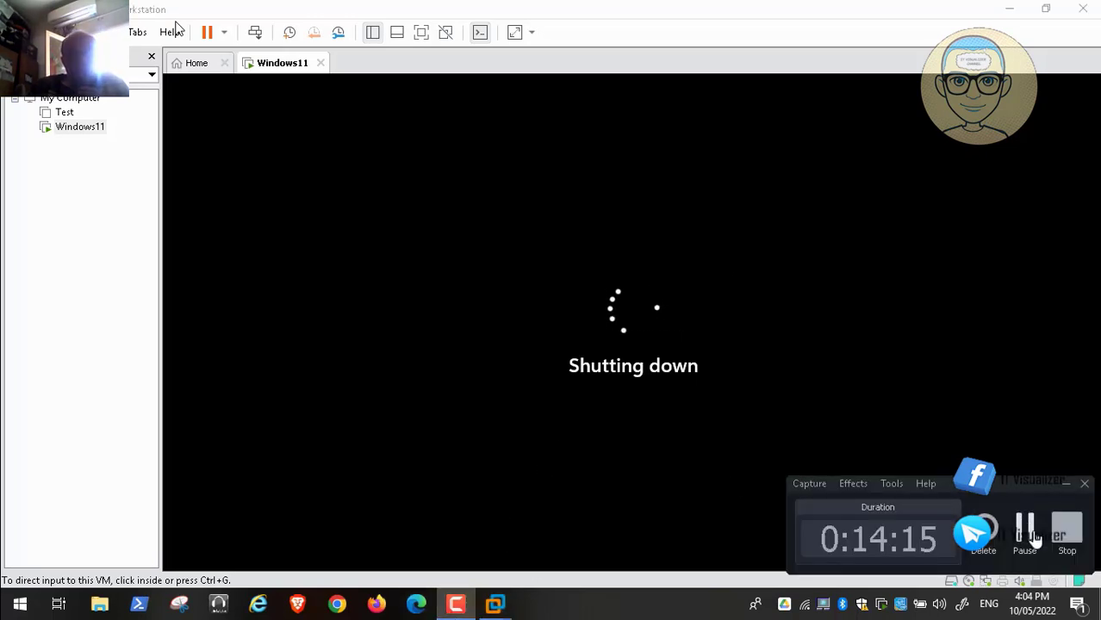
click(1032, 532)
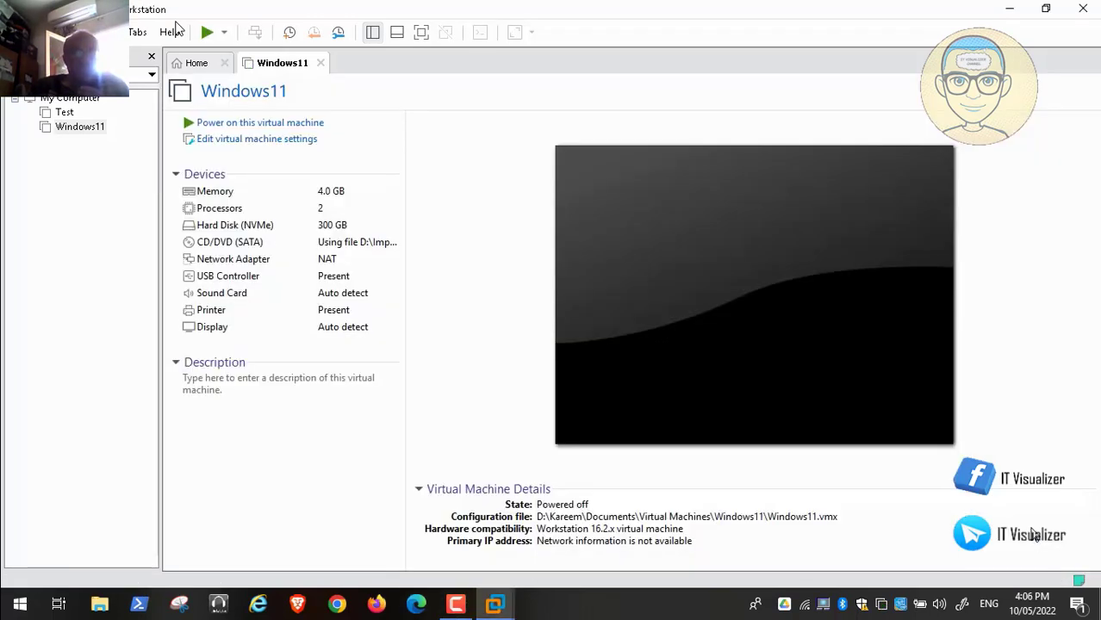
Step: In the VM settings, change the Network Adapter connection from NAT to Bridged
click(291, 148)
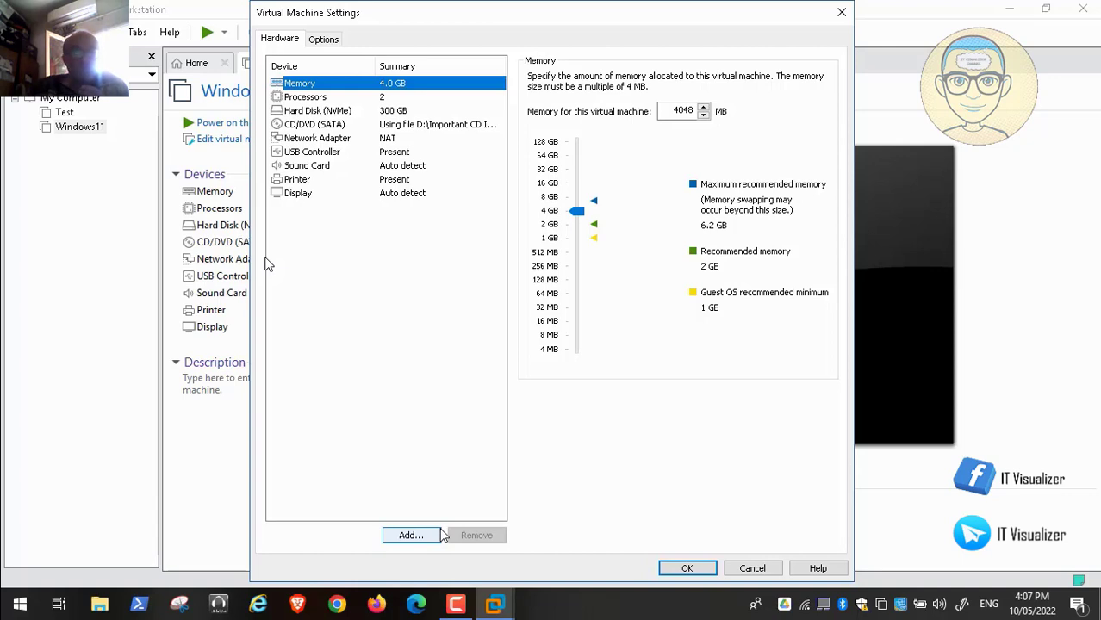
click(455, 605)
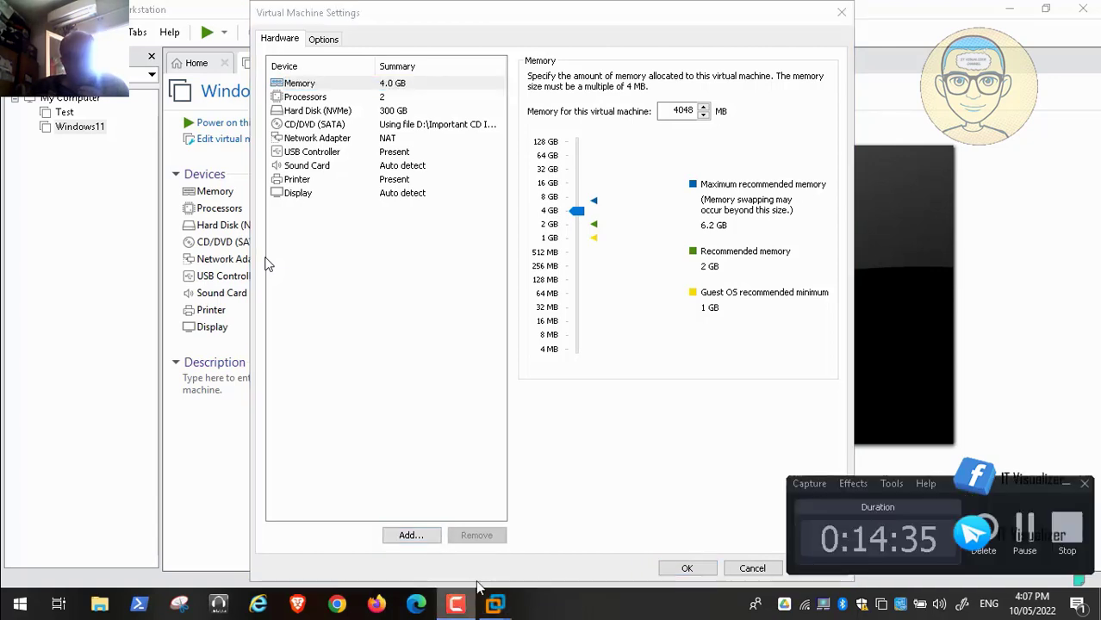
click(1065, 485)
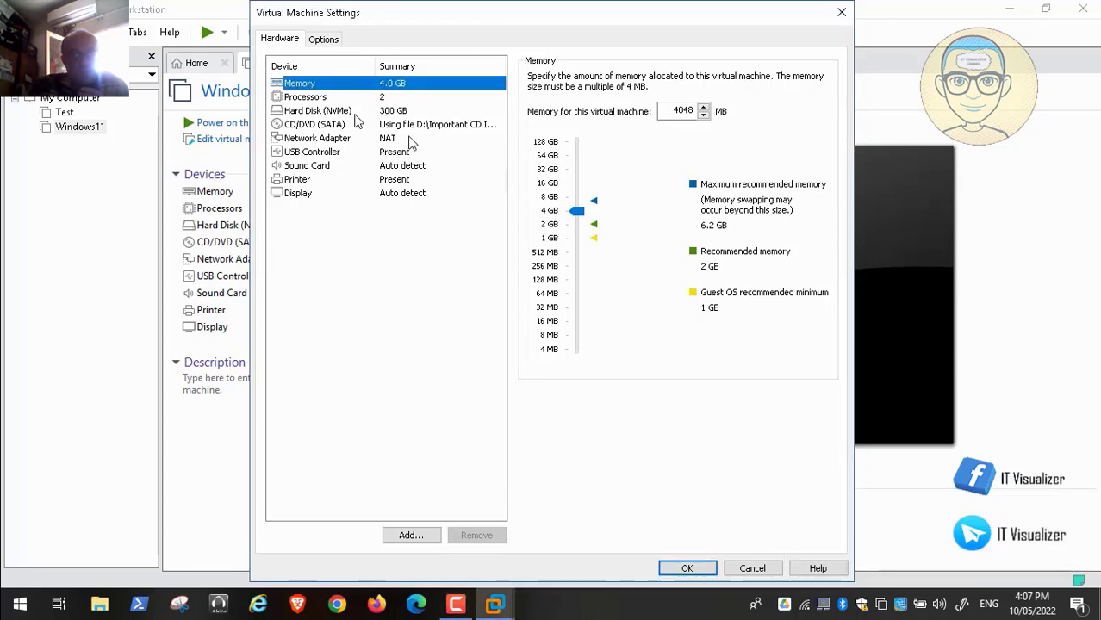
click(385, 138)
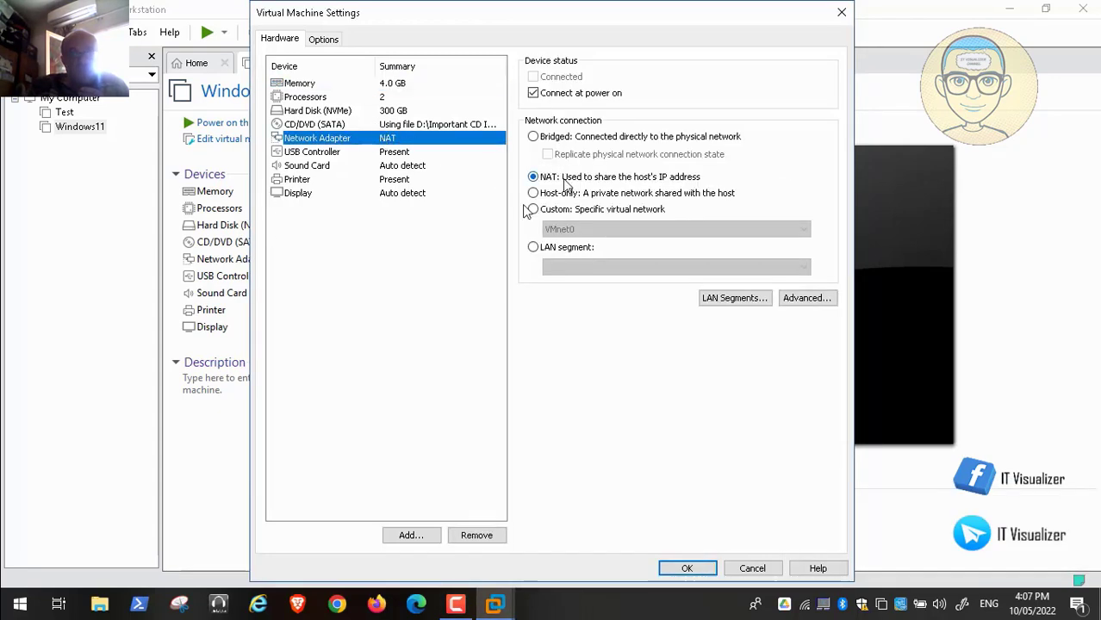
click(533, 137)
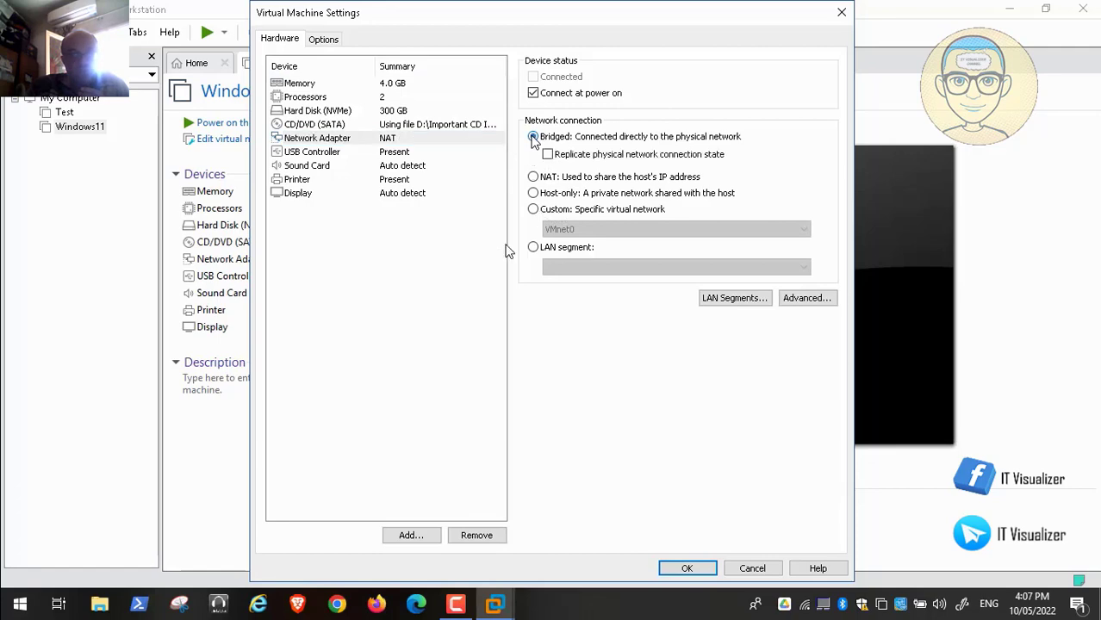
click(410, 571)
Step: Skip forward past the ipconfig, VM settings and virtual network editor footage
click(430, 571)
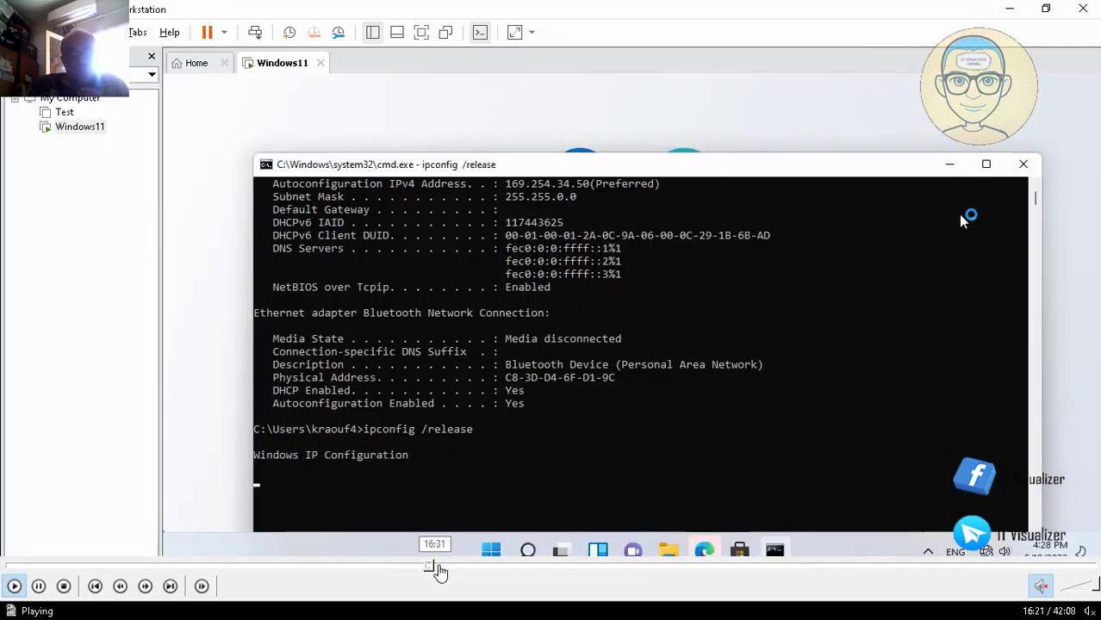
click(442, 571)
click(460, 570)
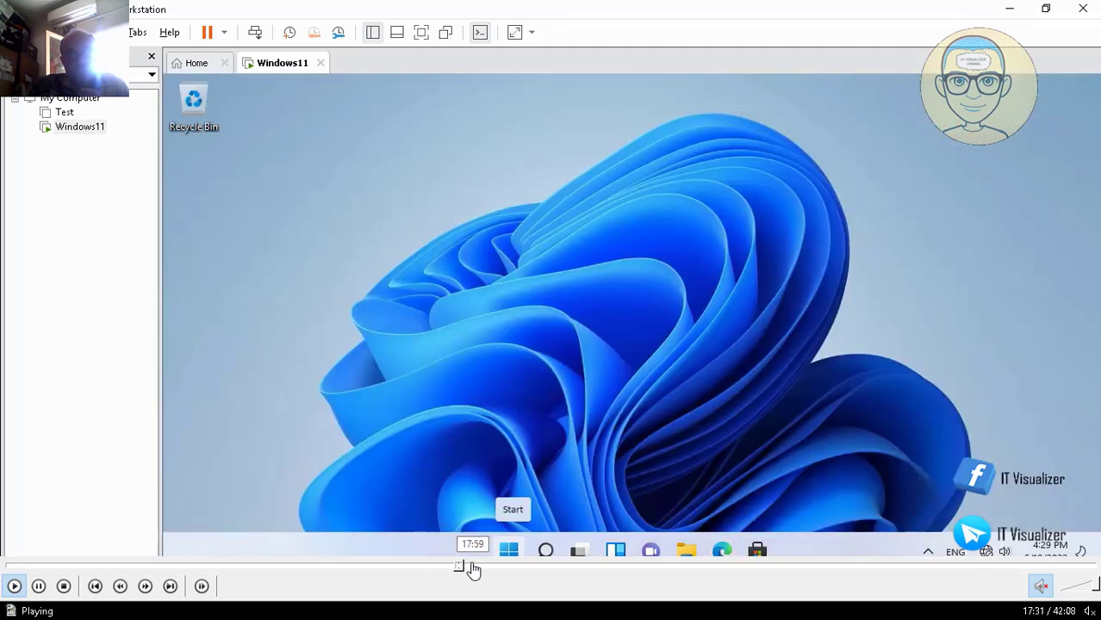
click(472, 571)
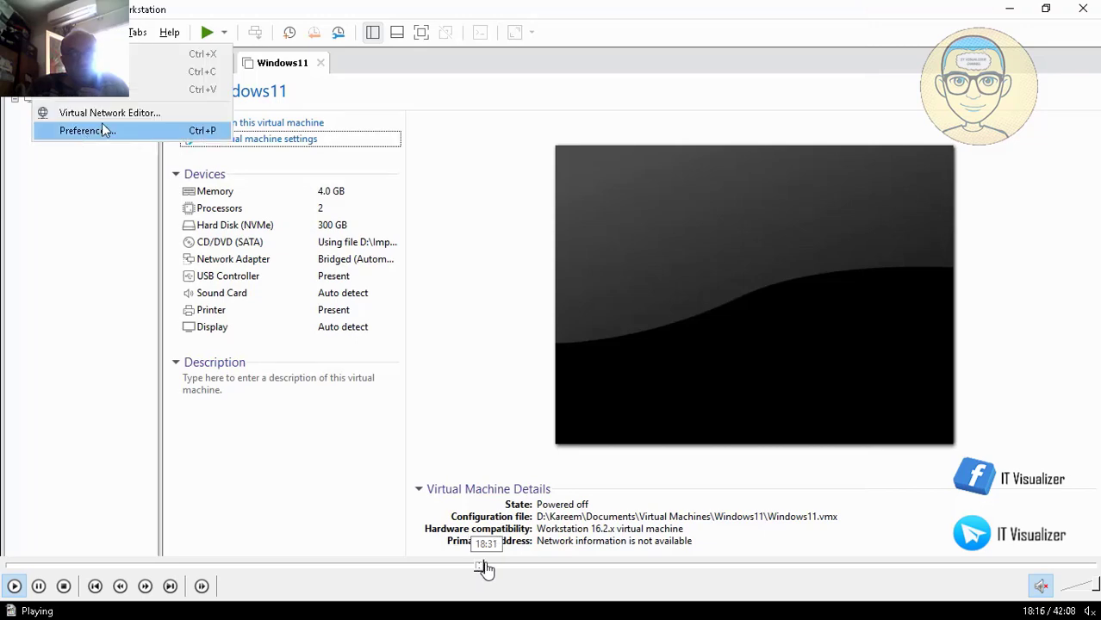
click(486, 567)
click(496, 568)
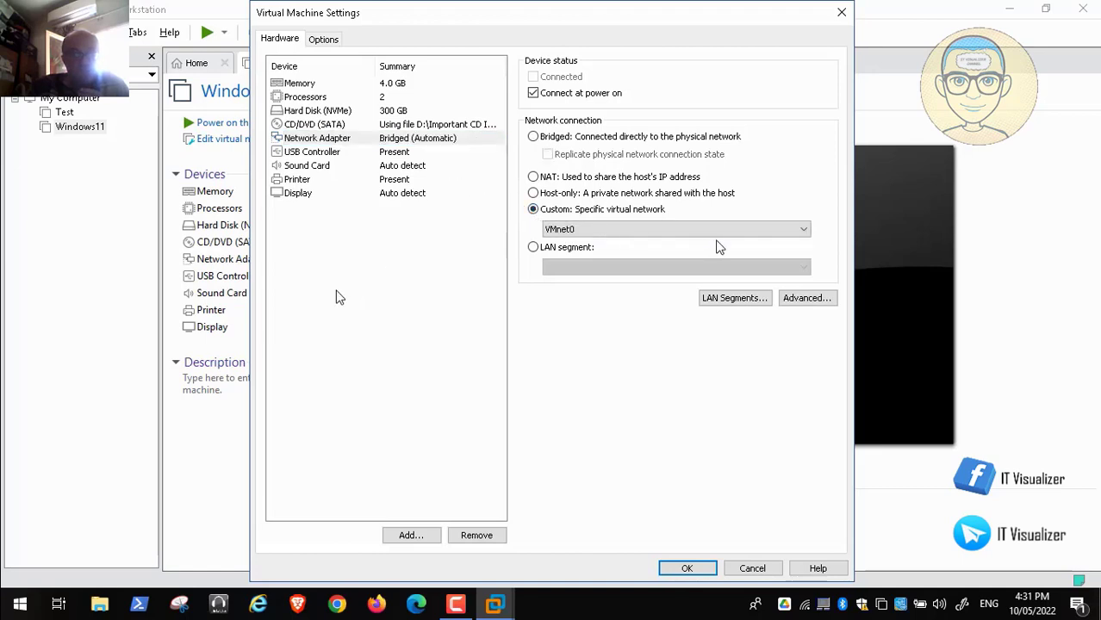
Step: Skip past the troubleshooter and NAT settings footage until the VM reaches its sign-in screen
mouse_move(13, 607)
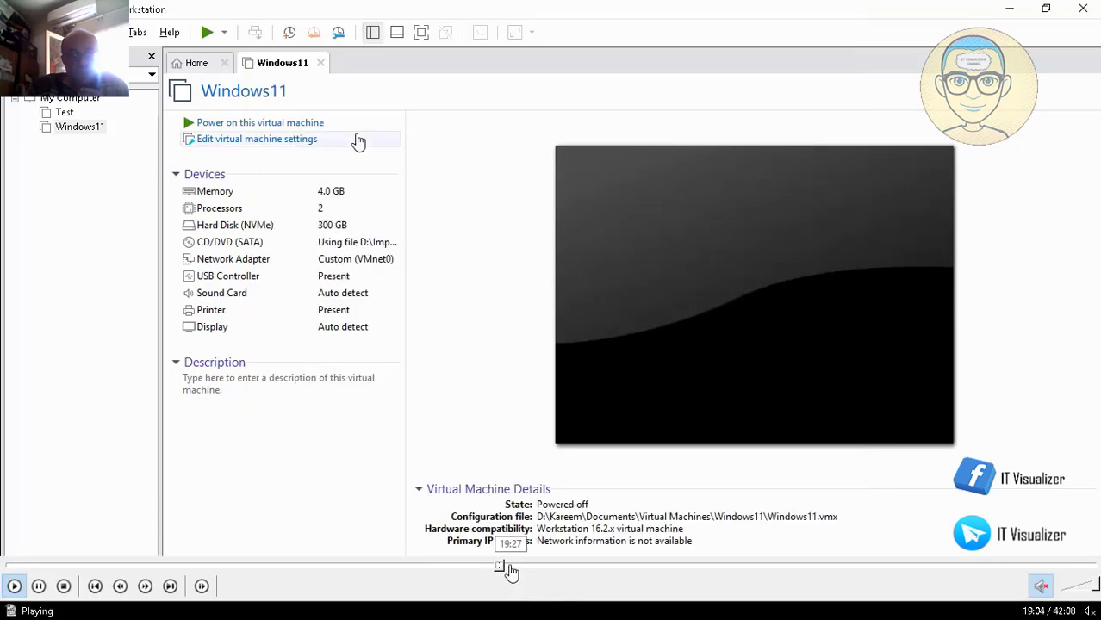
click(512, 568)
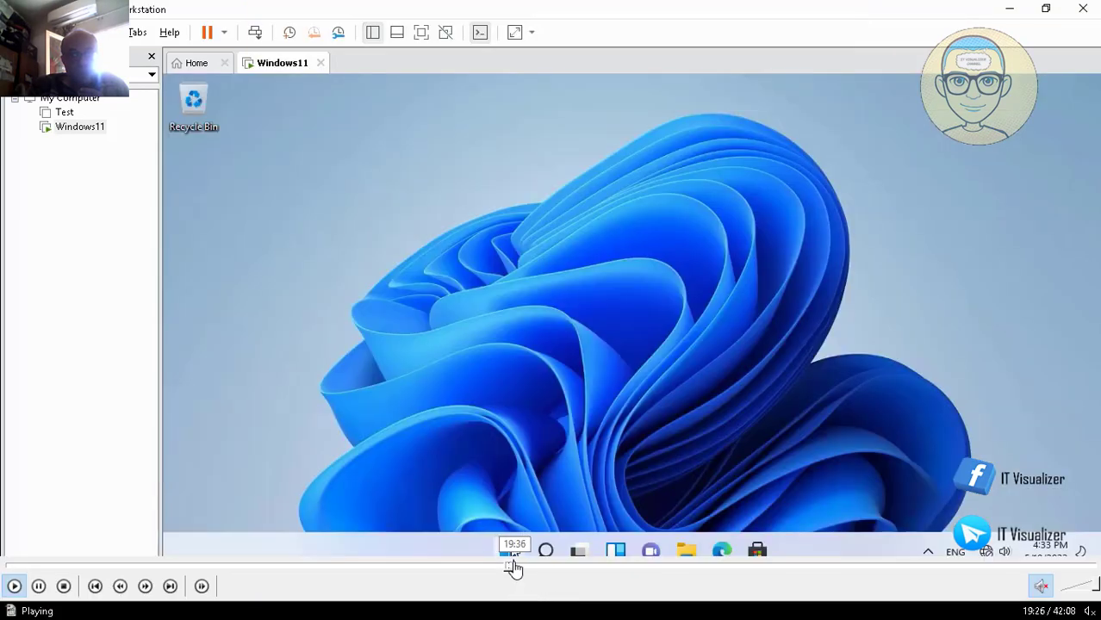
click(515, 569)
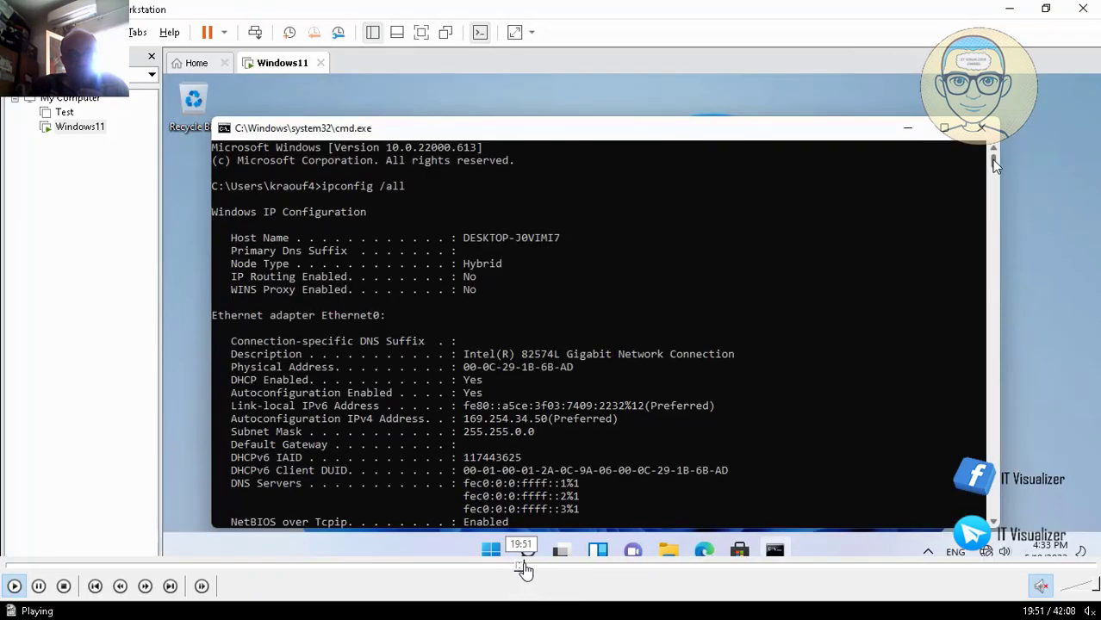
click(528, 569)
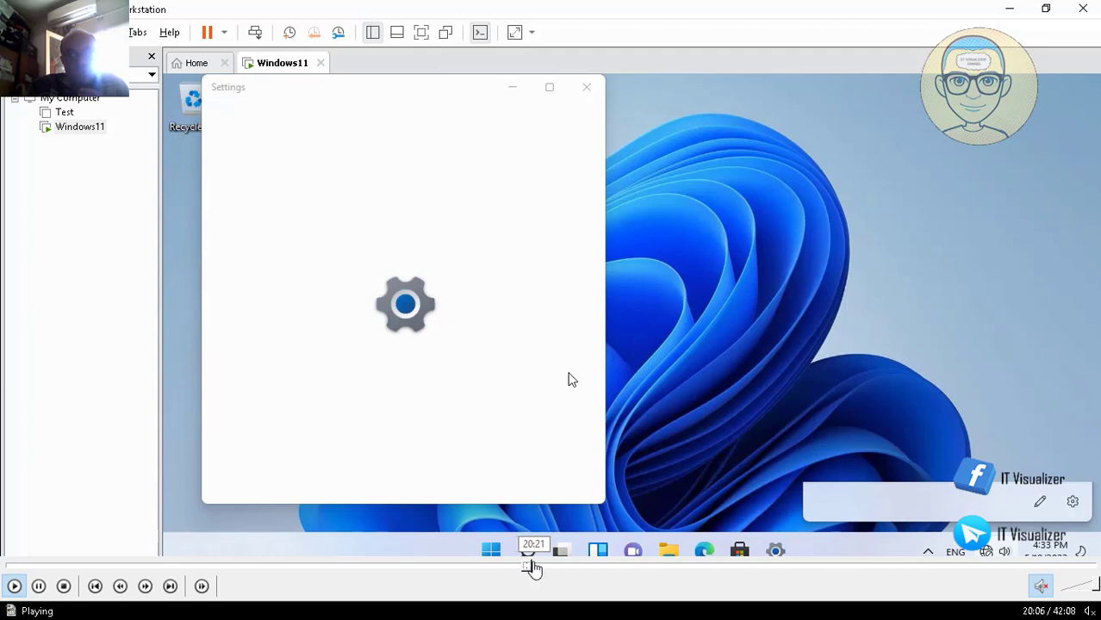
click(534, 568)
click(535, 569)
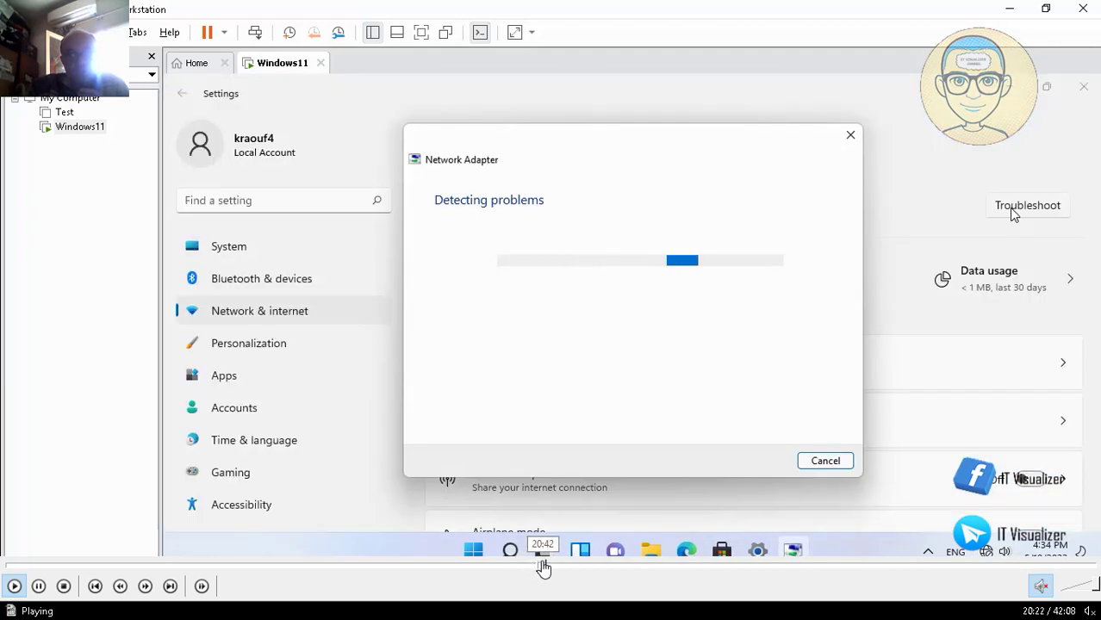
click(556, 569)
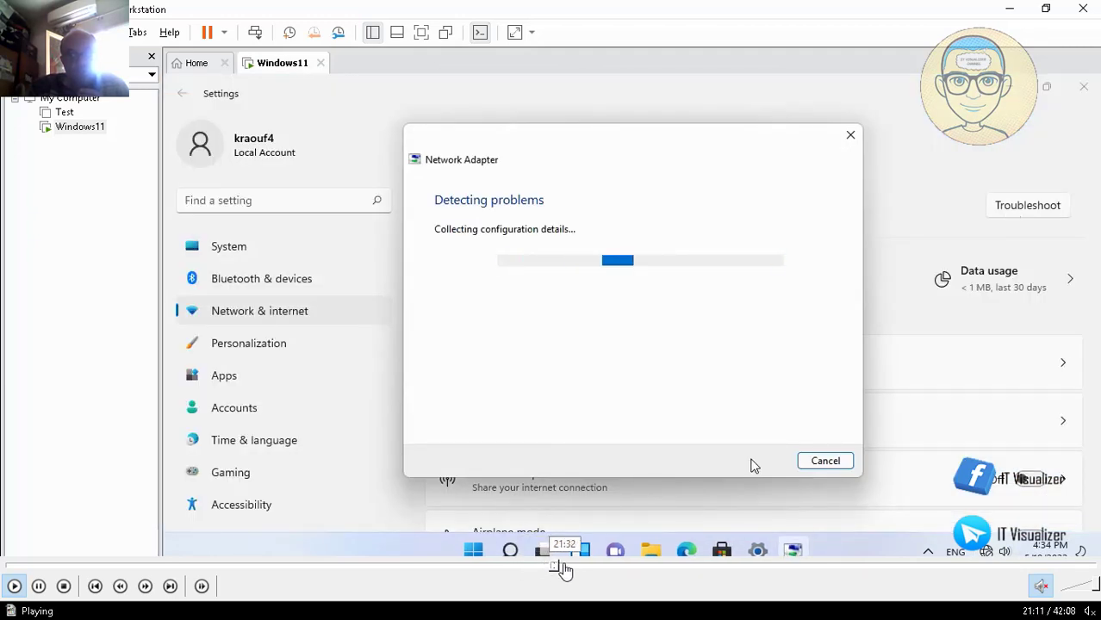
click(564, 569)
click(578, 569)
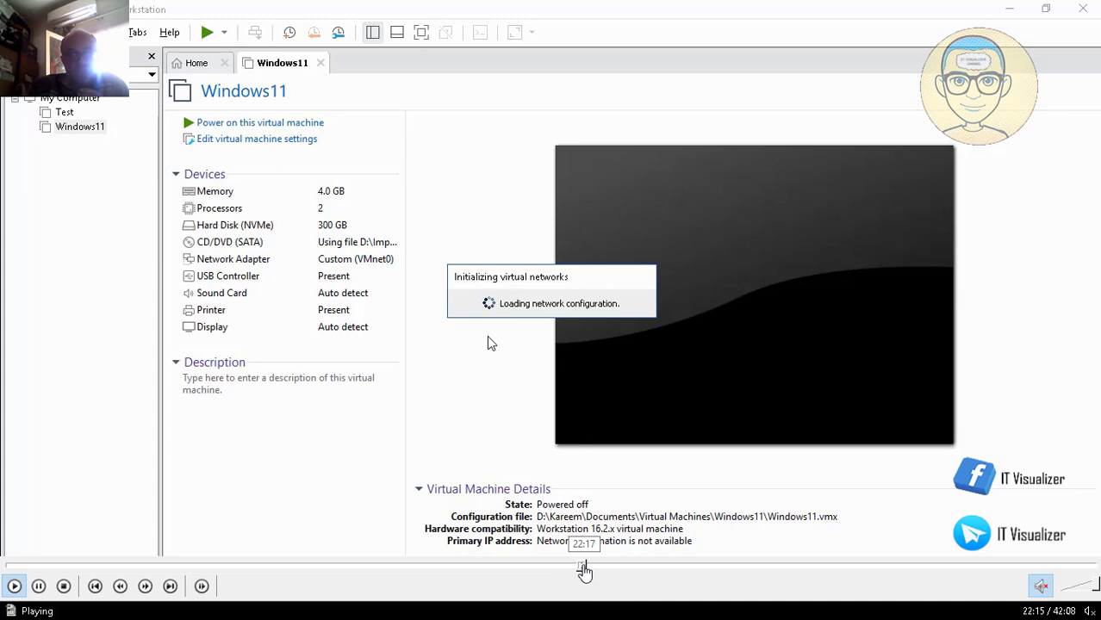
click(590, 569)
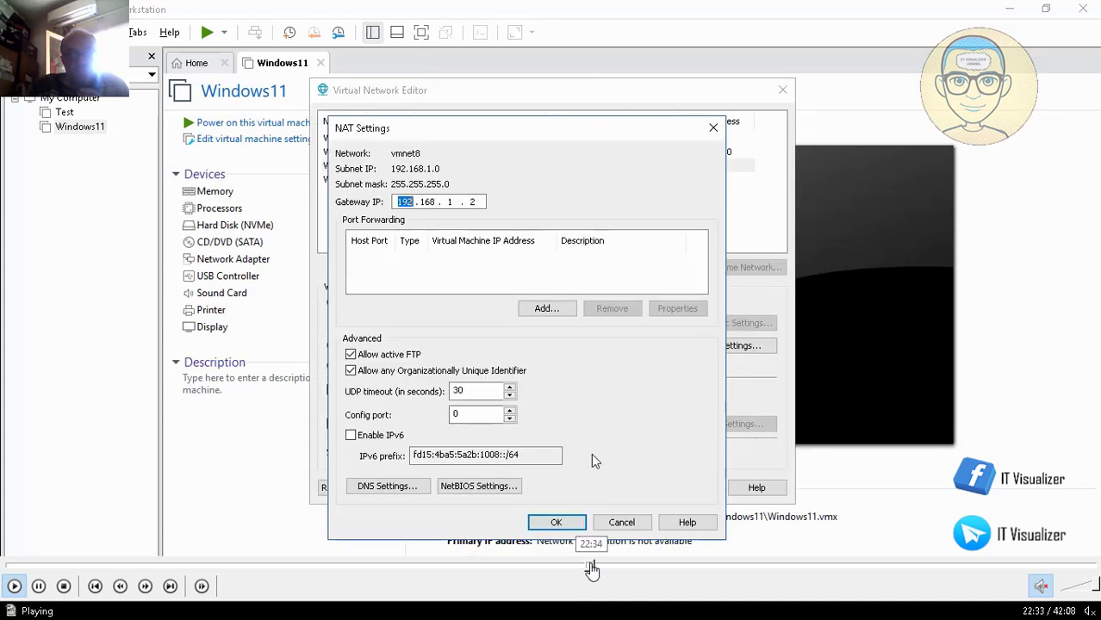
click(596, 569)
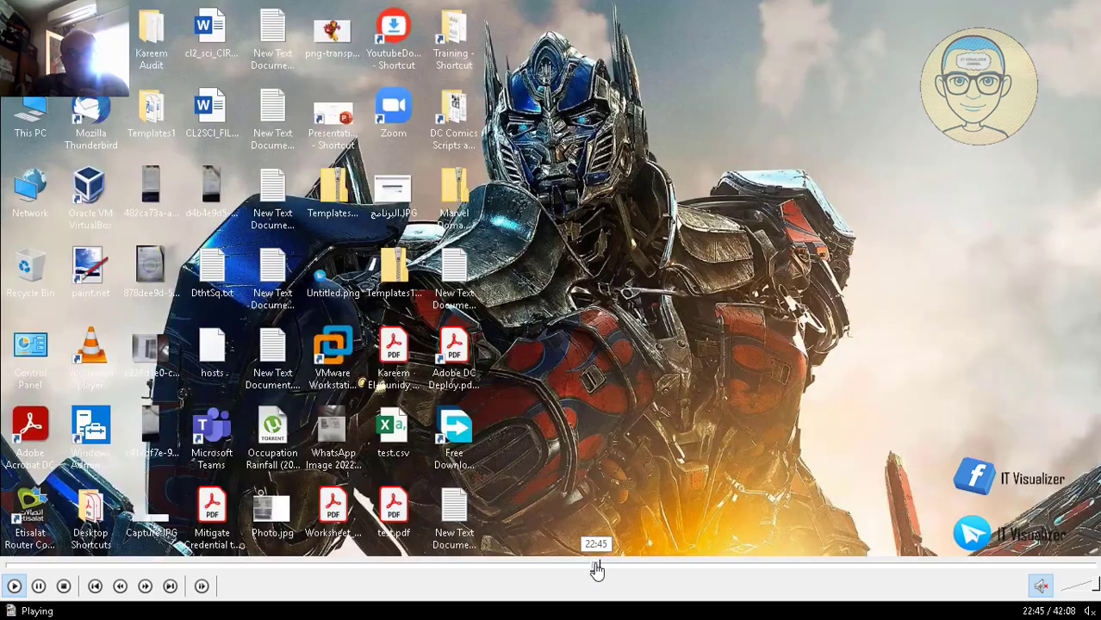
click(601, 569)
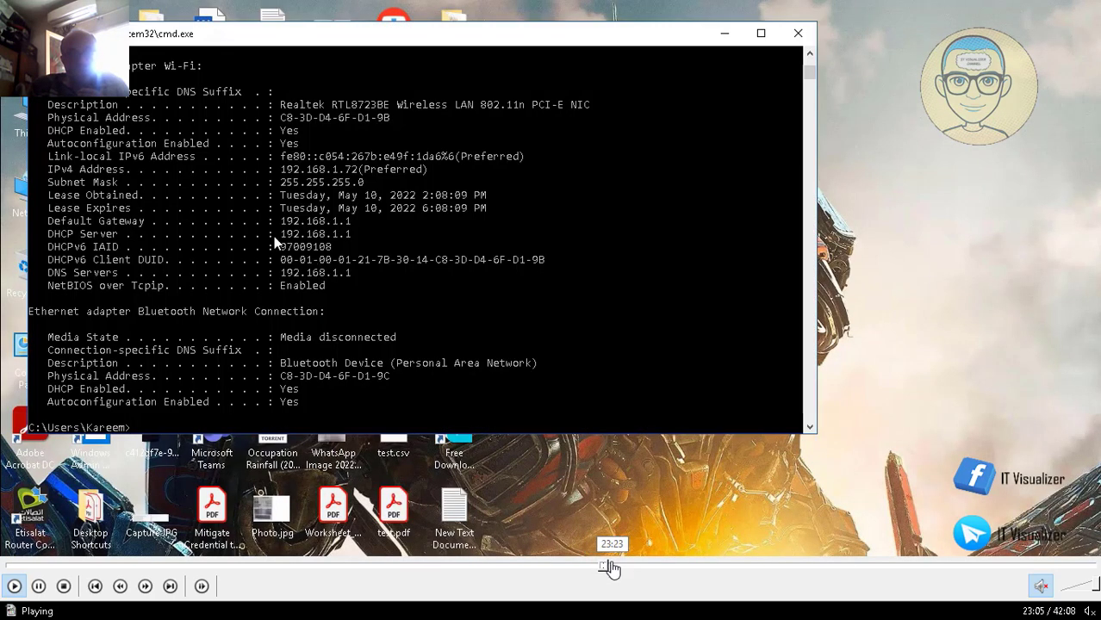
click(611, 569)
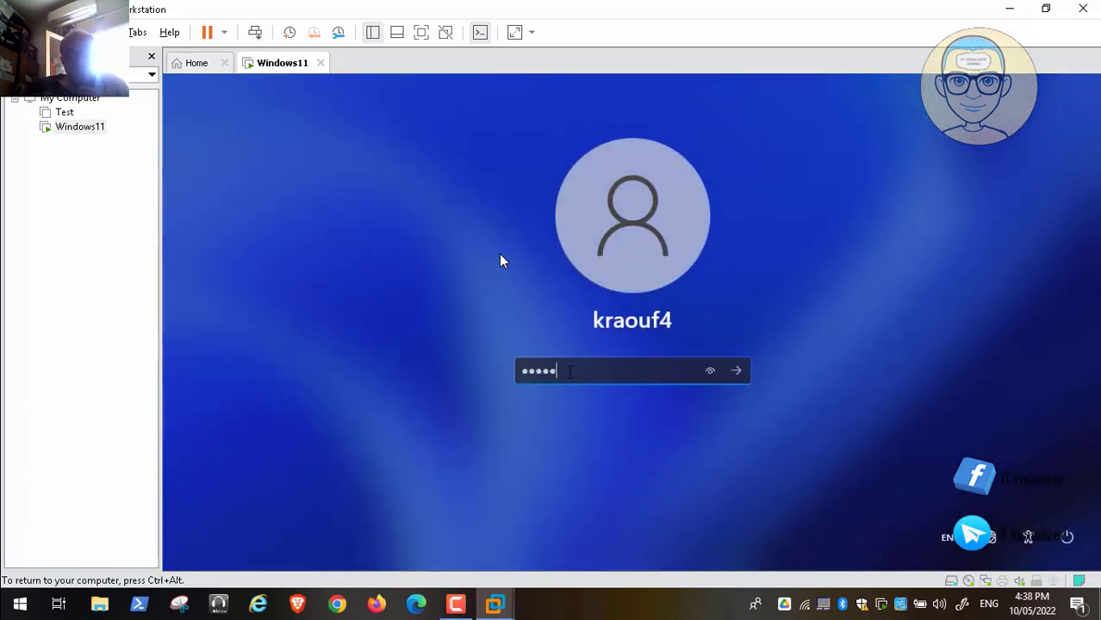
Step: Sign in to the Windows 11 guest with the account password and right-click the desktop
text(•••••)
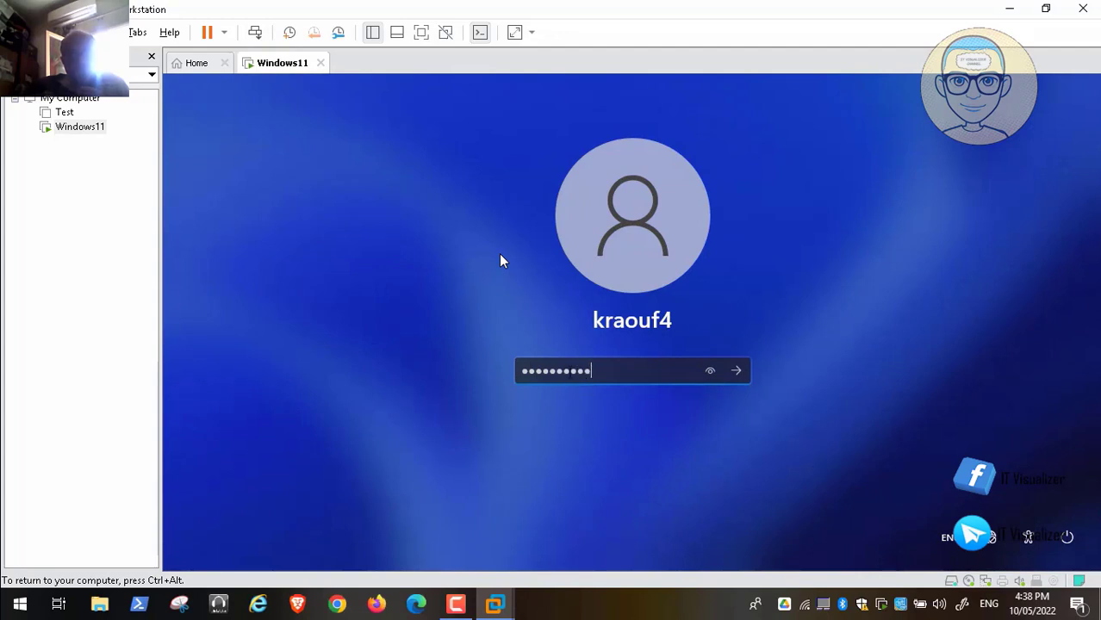
key(Return)
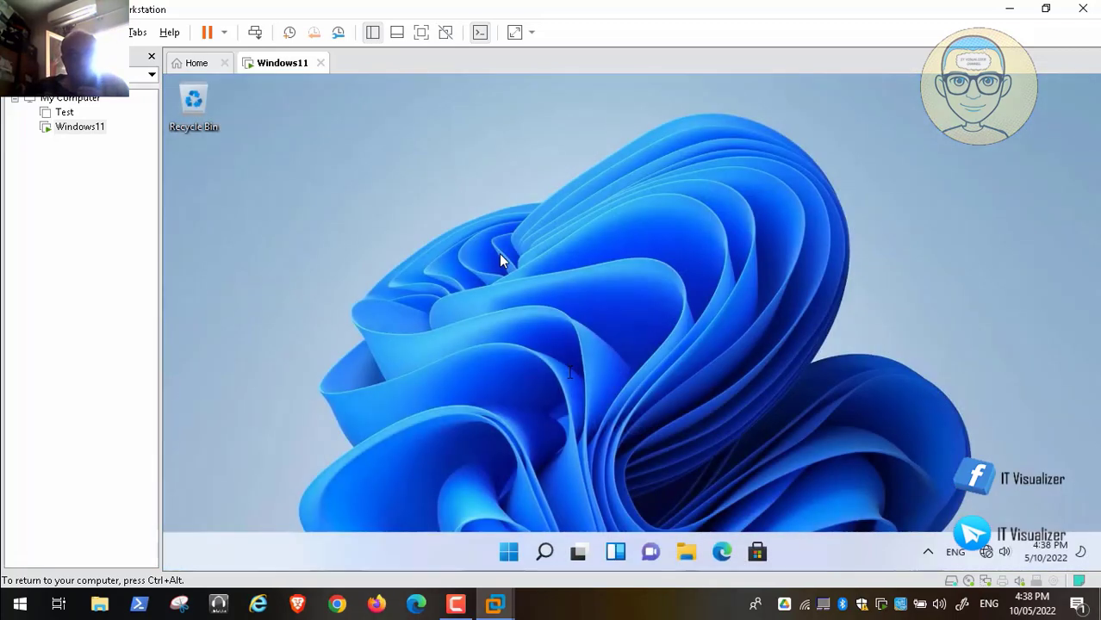
right_click(517, 203)
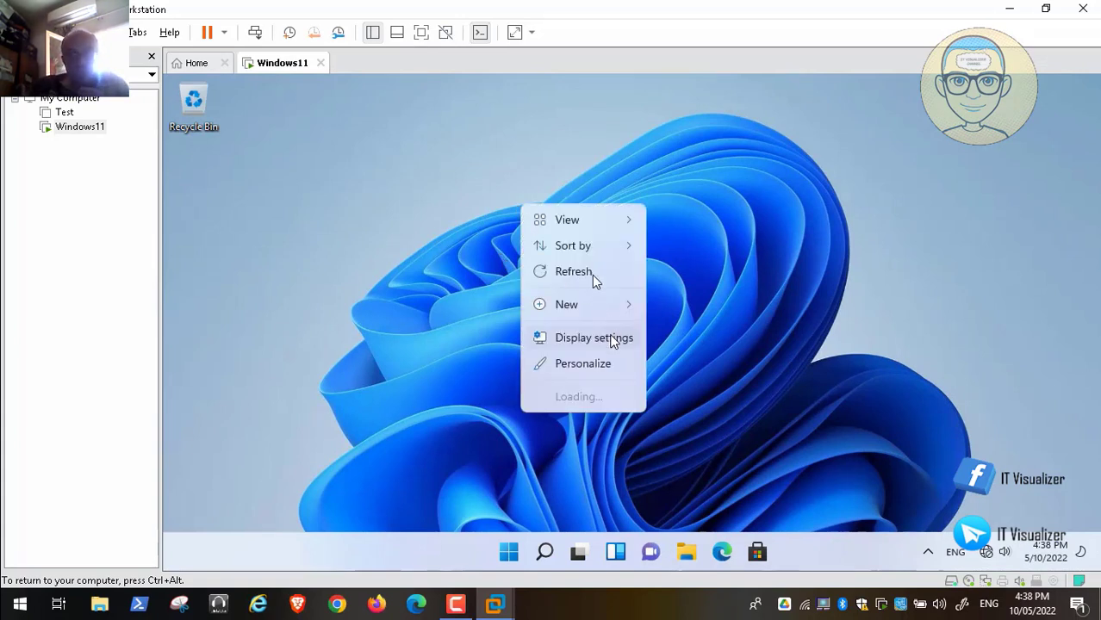
Step: Open Desktop icon settings from Personalization > Themes
click(608, 361)
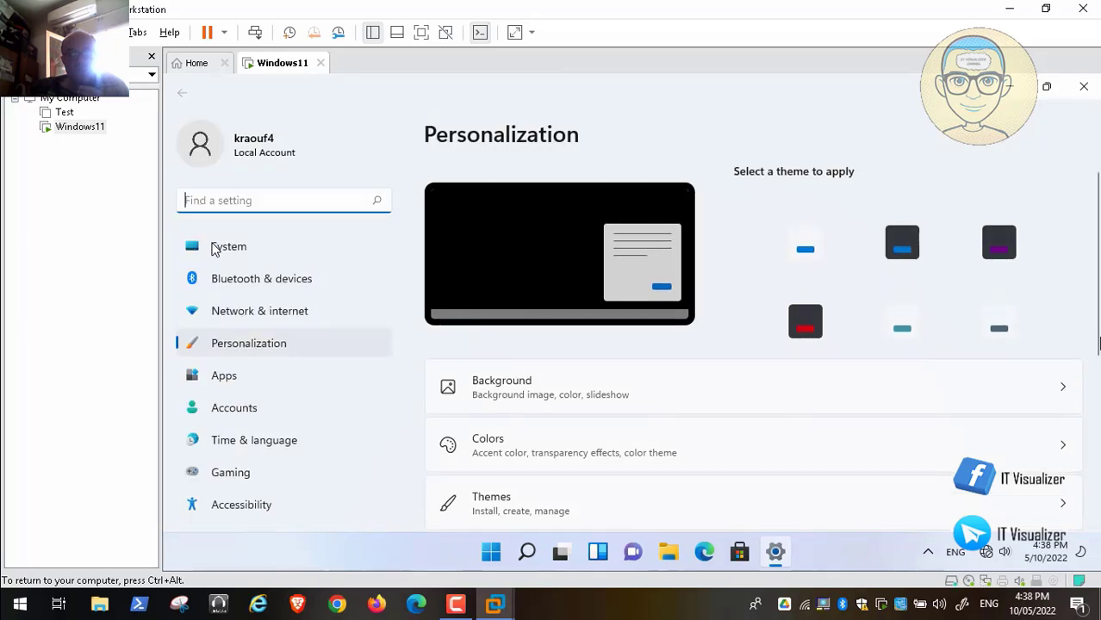
scroll(1096, 358, down, 3)
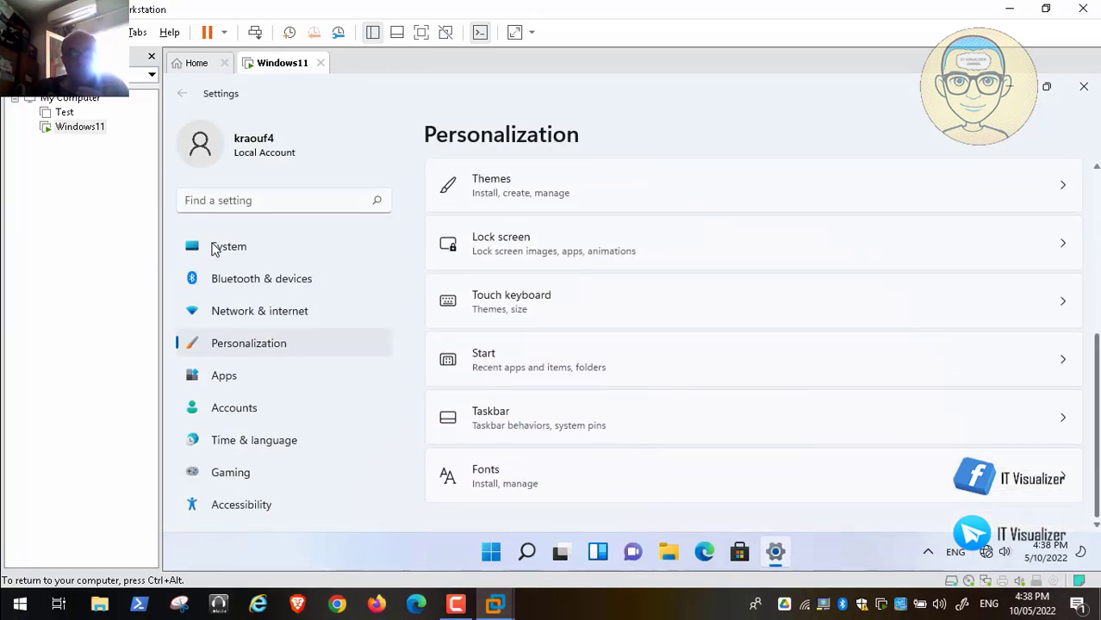
scroll(754, 344, up, 2)
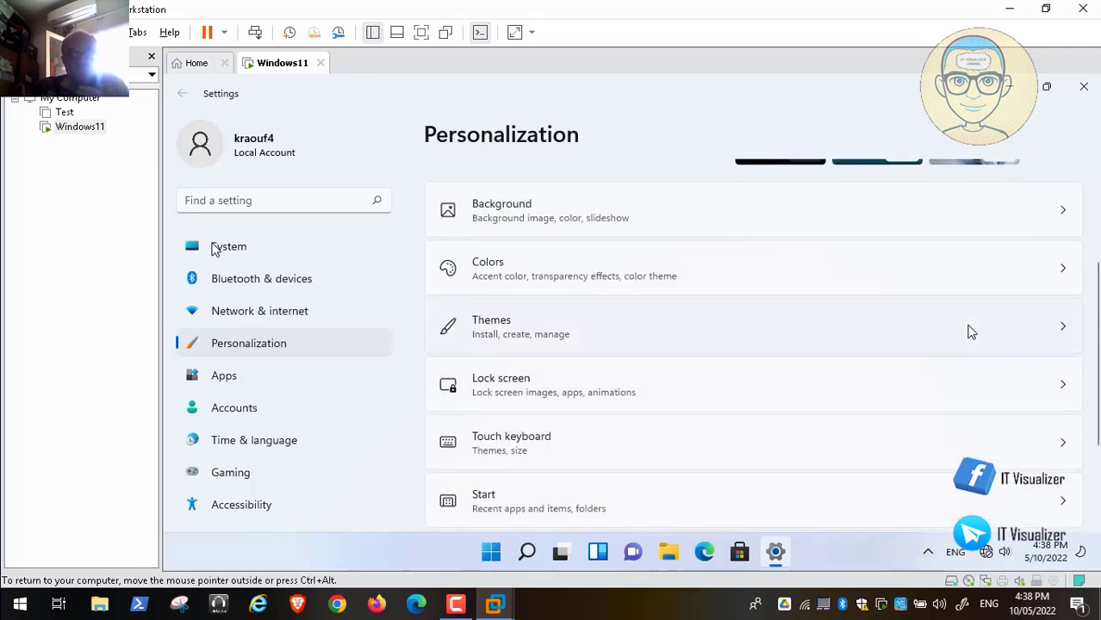
click(870, 324)
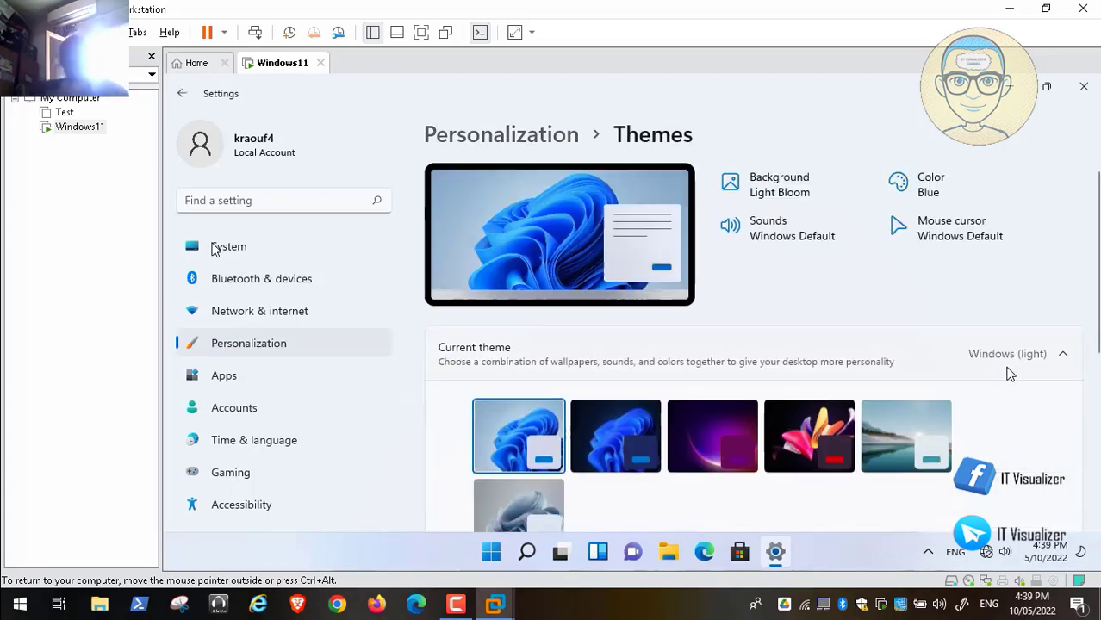
scroll(1010, 373, down, 2)
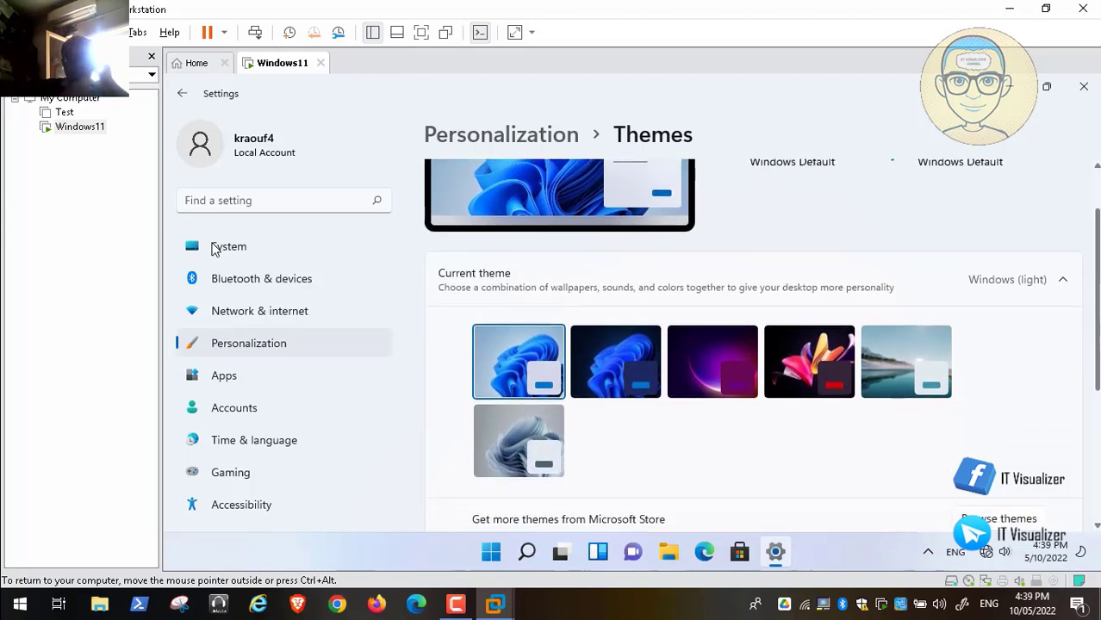
scroll(1047, 402, down, 5)
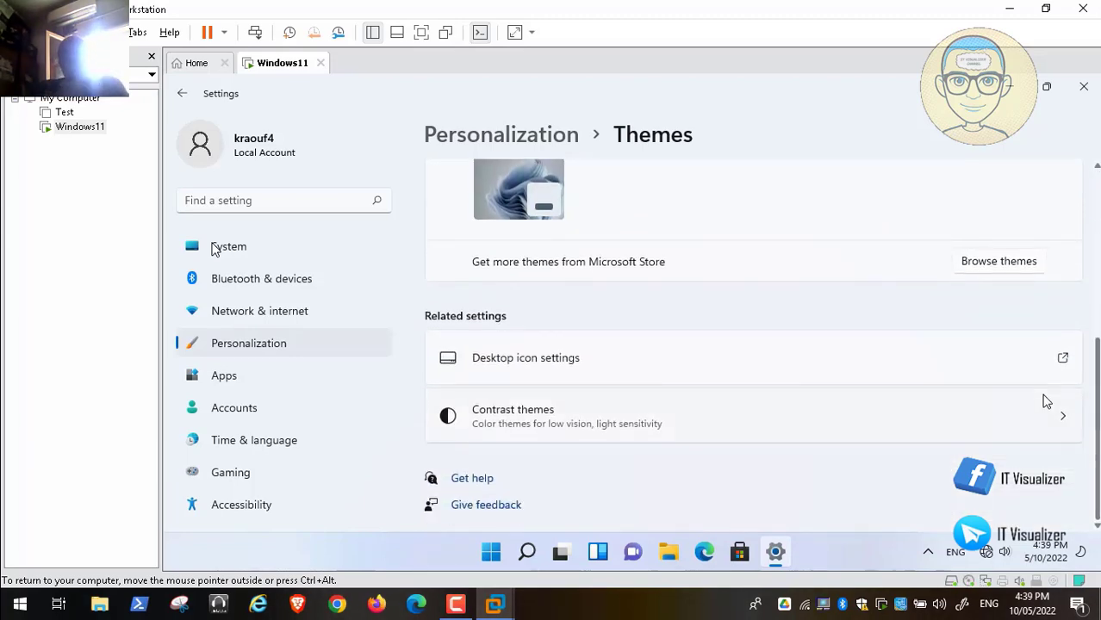
click(1062, 358)
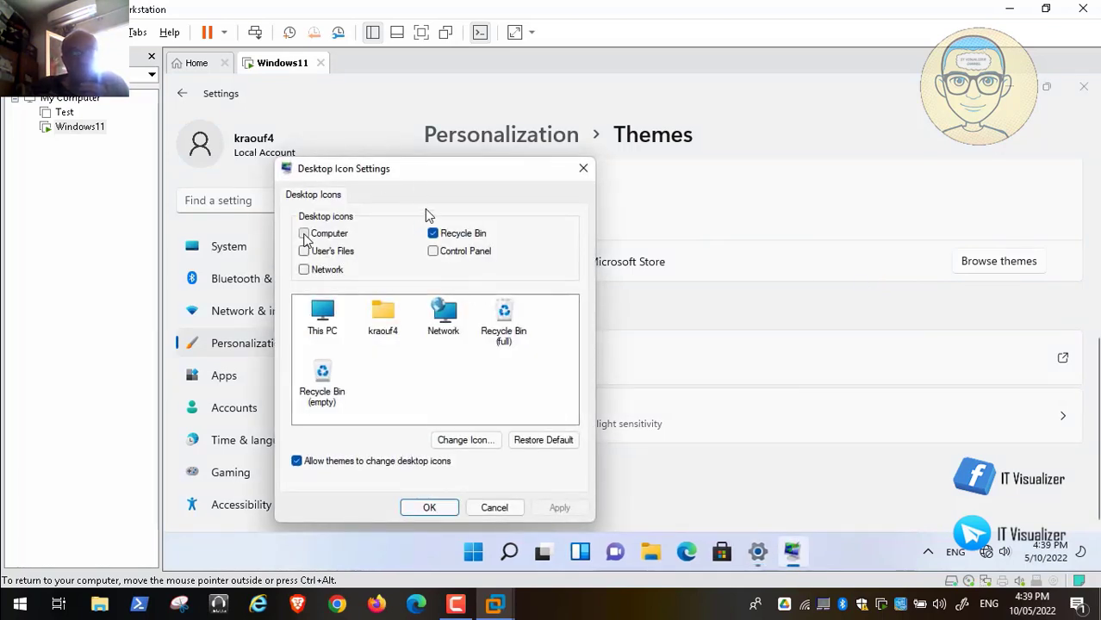
Step: Enable the Computer, Control Panel and User's Files desktop icons, apply, and close Settings
click(305, 235)
click(432, 251)
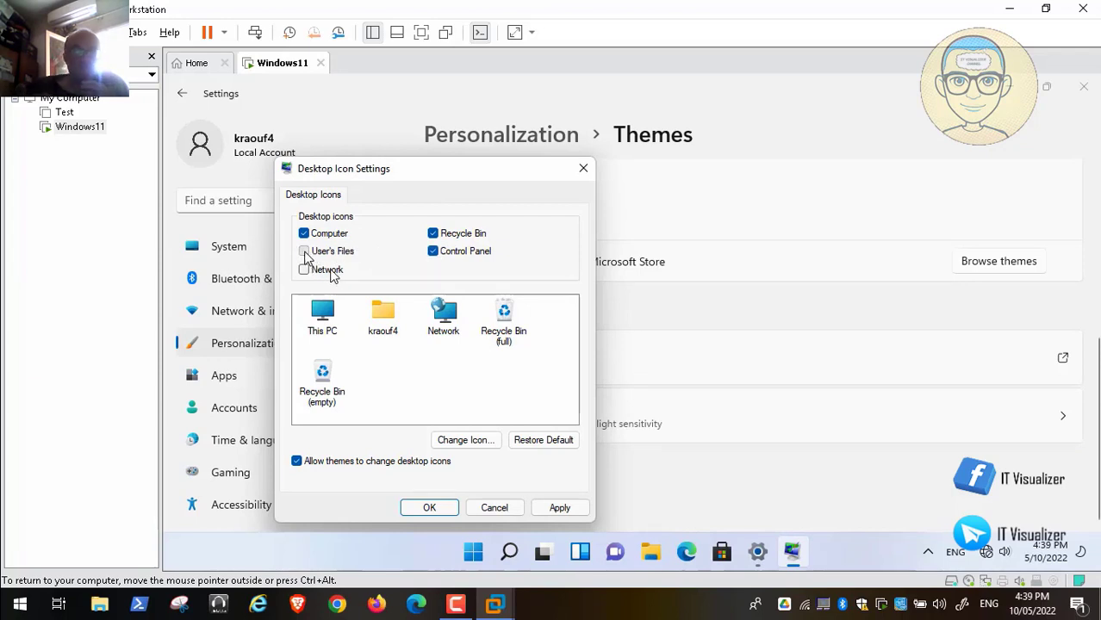
click(304, 251)
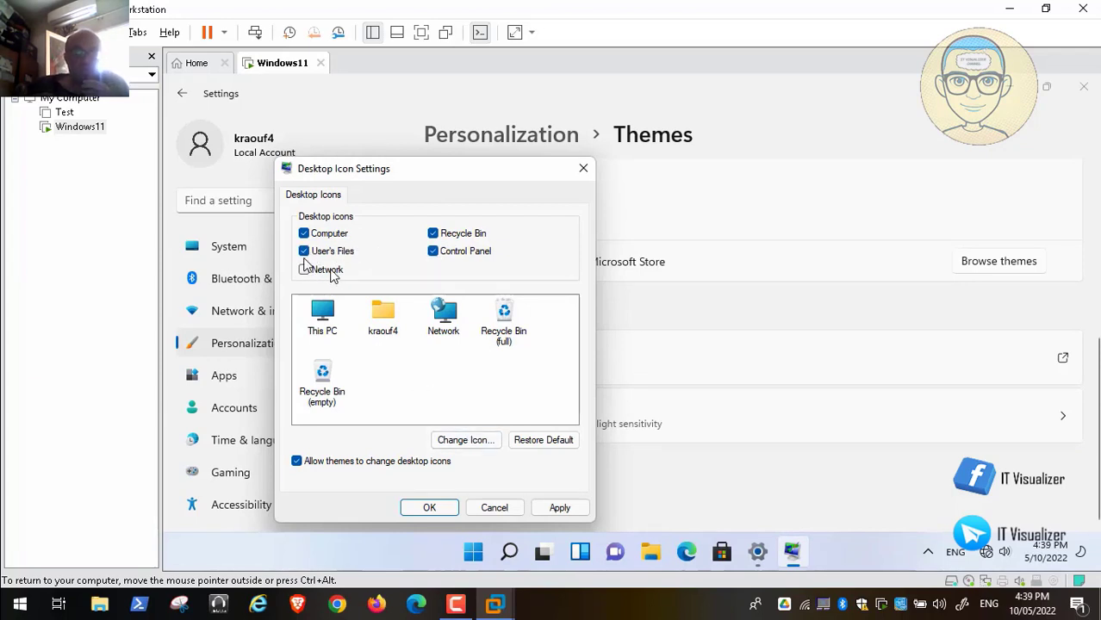
click(305, 270)
click(305, 270)
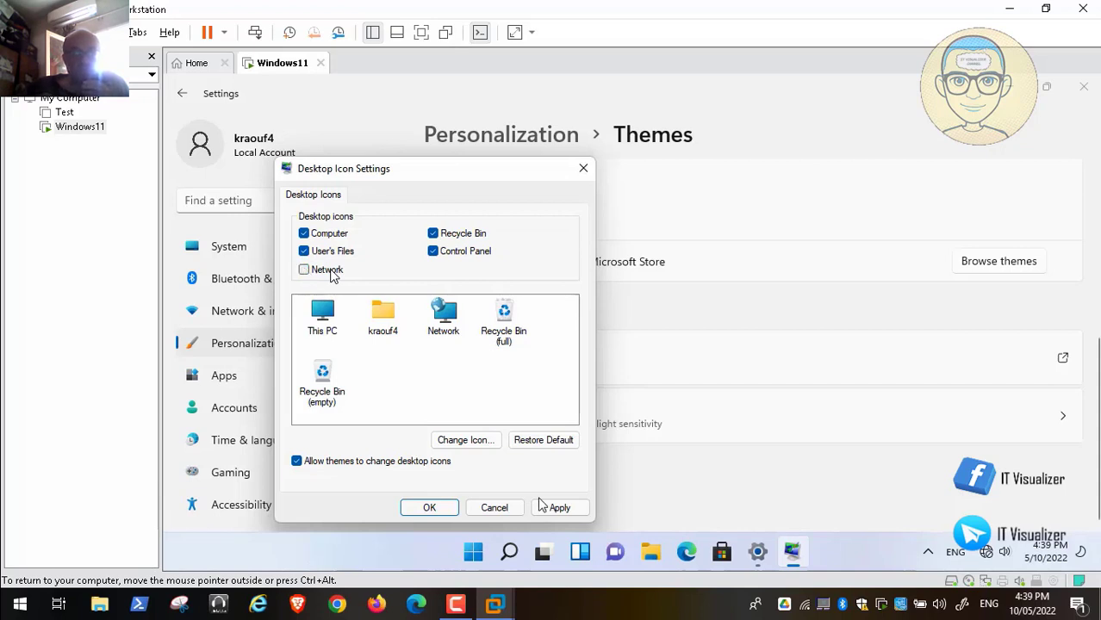
click(560, 508)
click(435, 510)
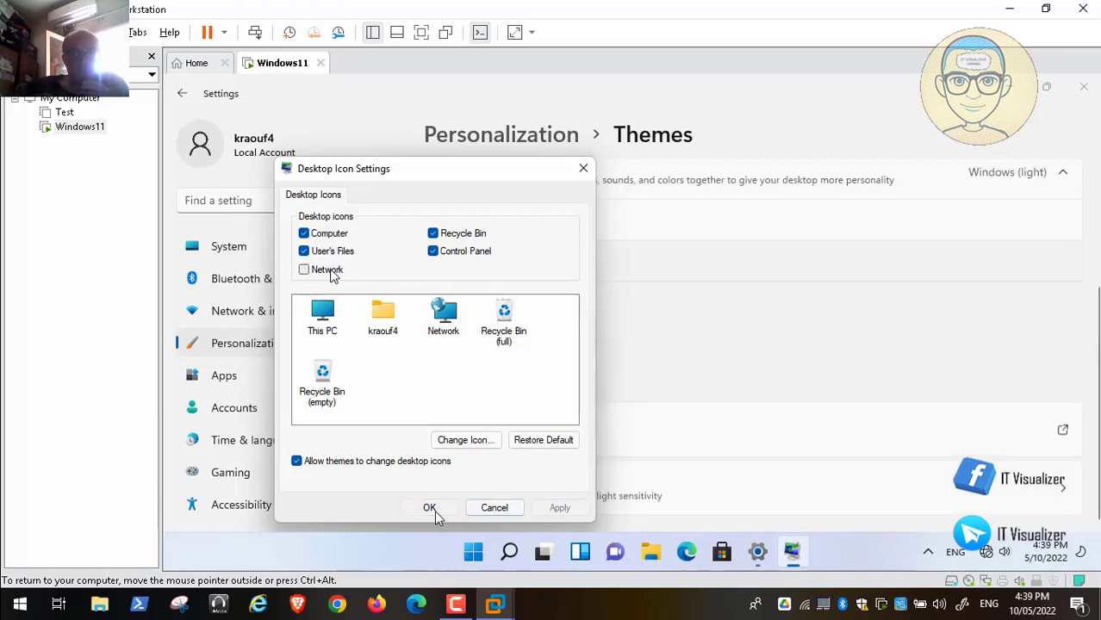
click(1082, 89)
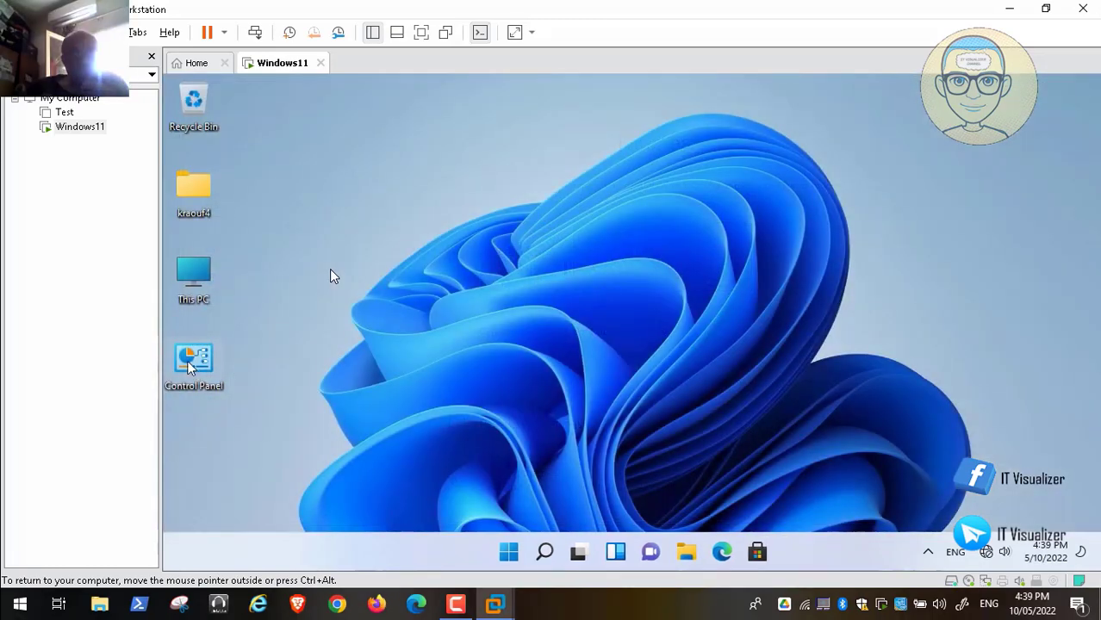
Step: Open Ethernet0's TCP/IPv4 properties via Control Panel small icons and Network and Sharing Center
double_click(189, 366)
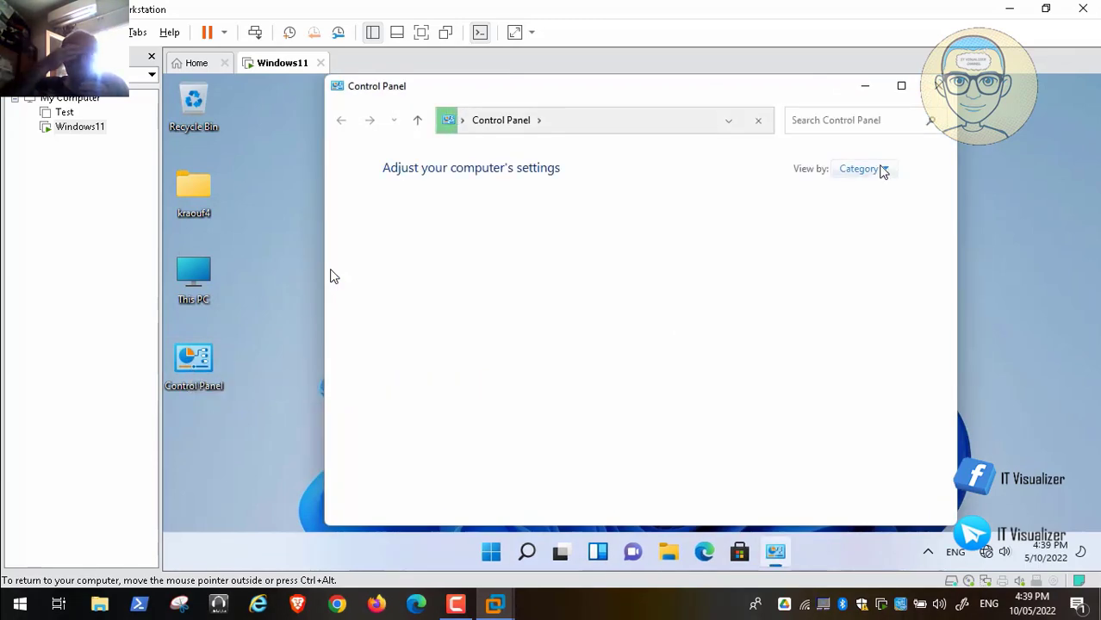
click(883, 169)
click(895, 233)
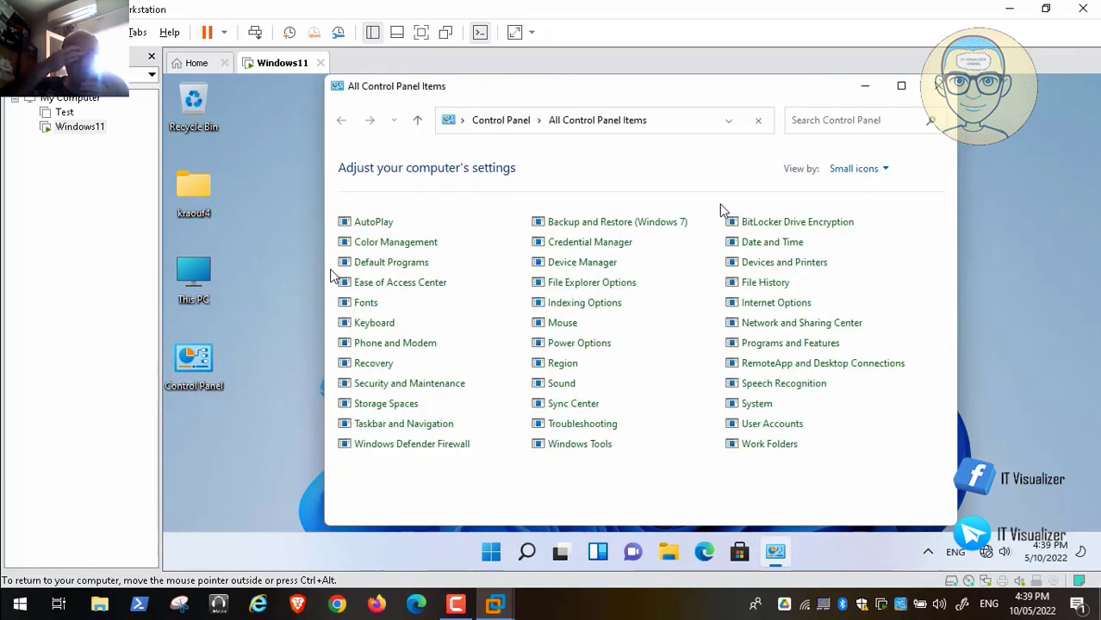
click(825, 330)
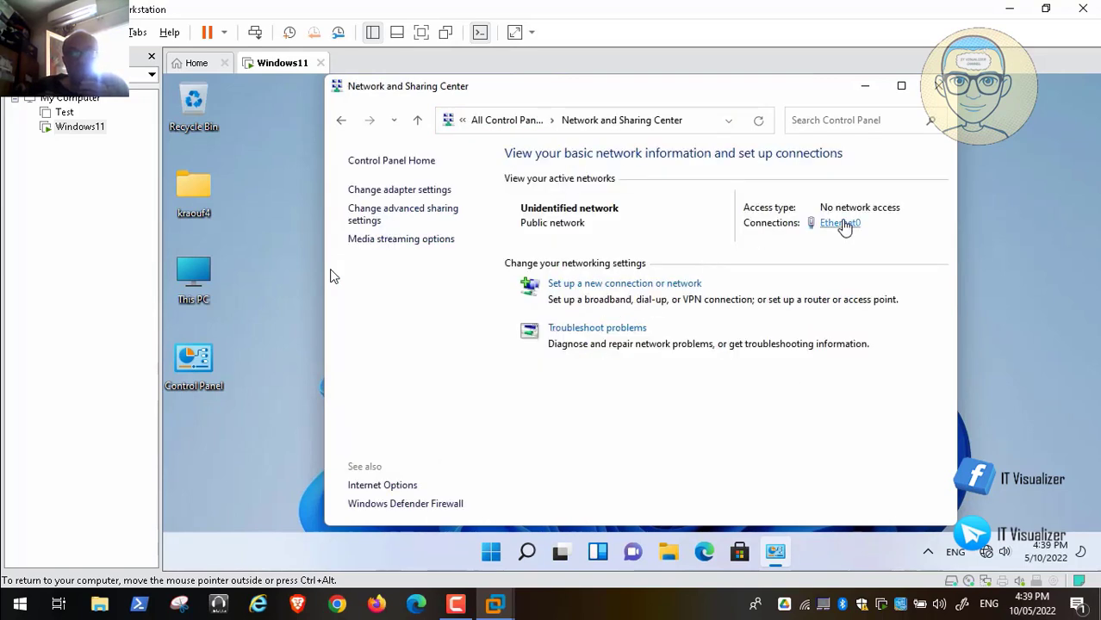
click(840, 223)
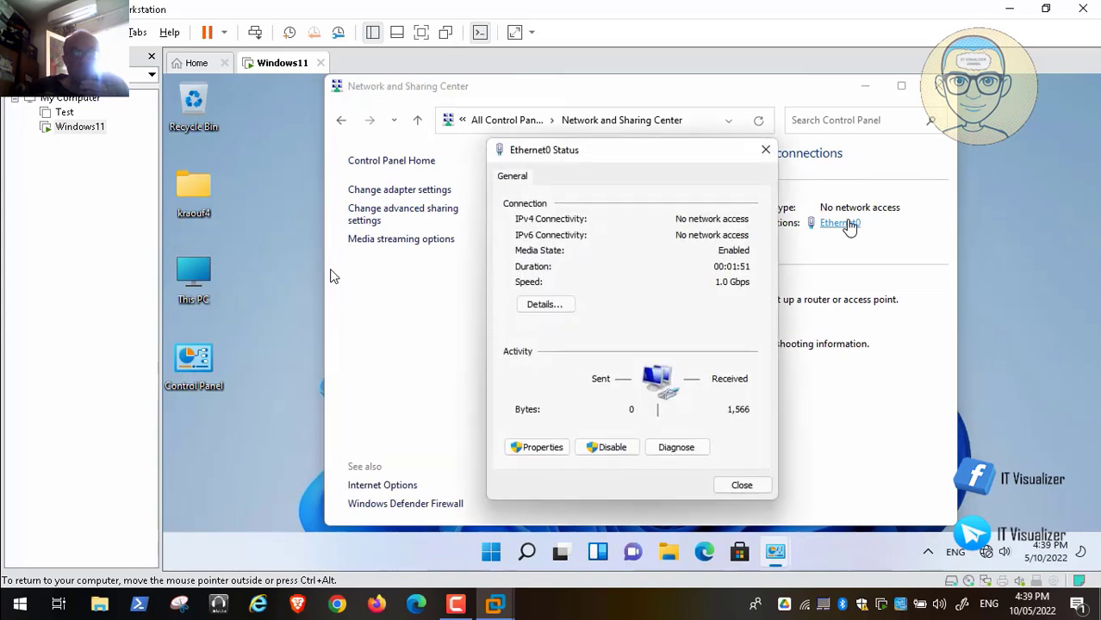
click(543, 448)
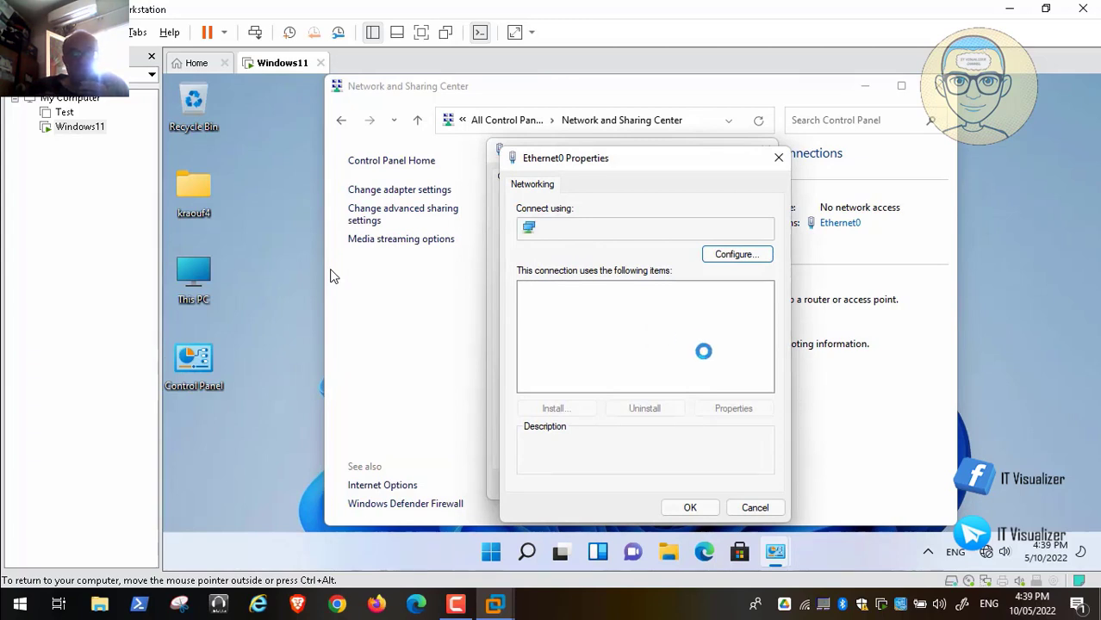
click(663, 331)
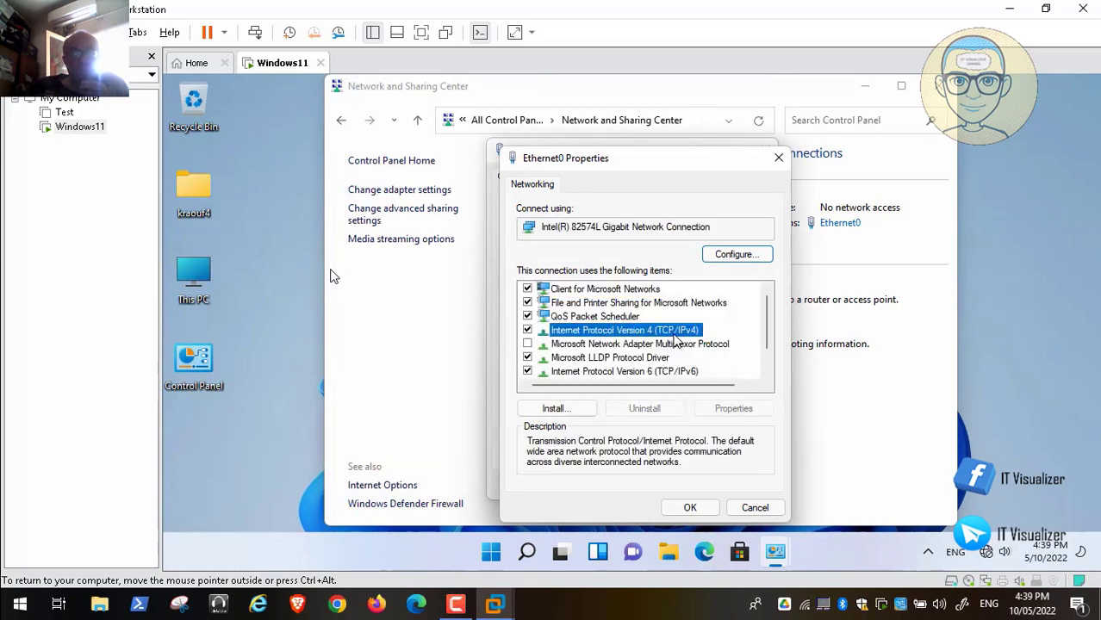
click(734, 408)
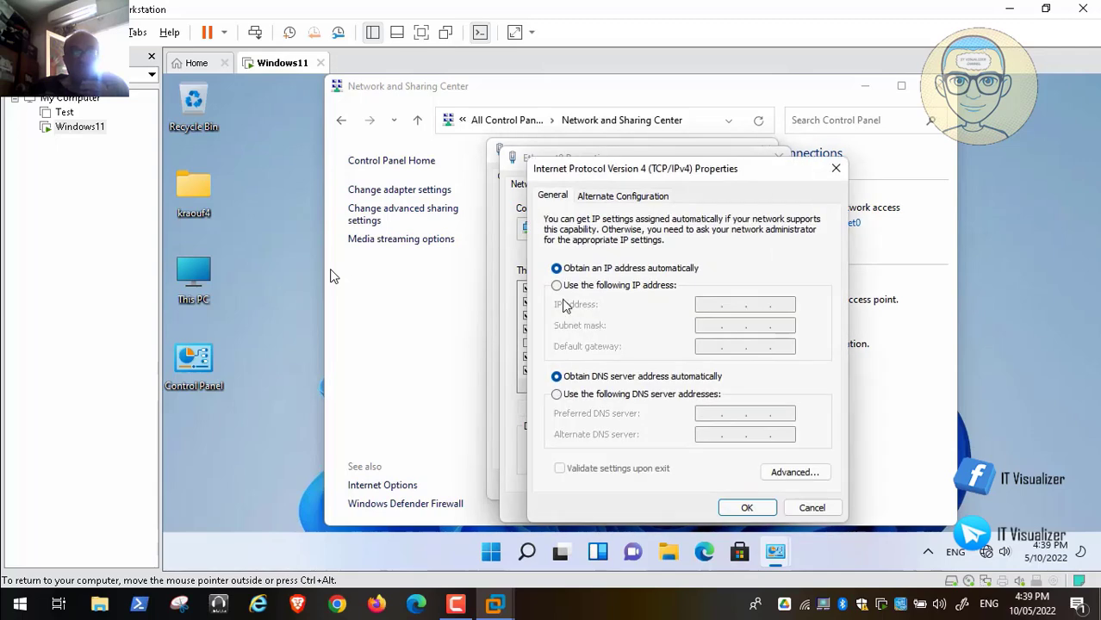
Step: Assign static IP 192.168.1.100, mask 255.255.255.0 and gateway 192.168.1.2 to Ethernet0
click(559, 286)
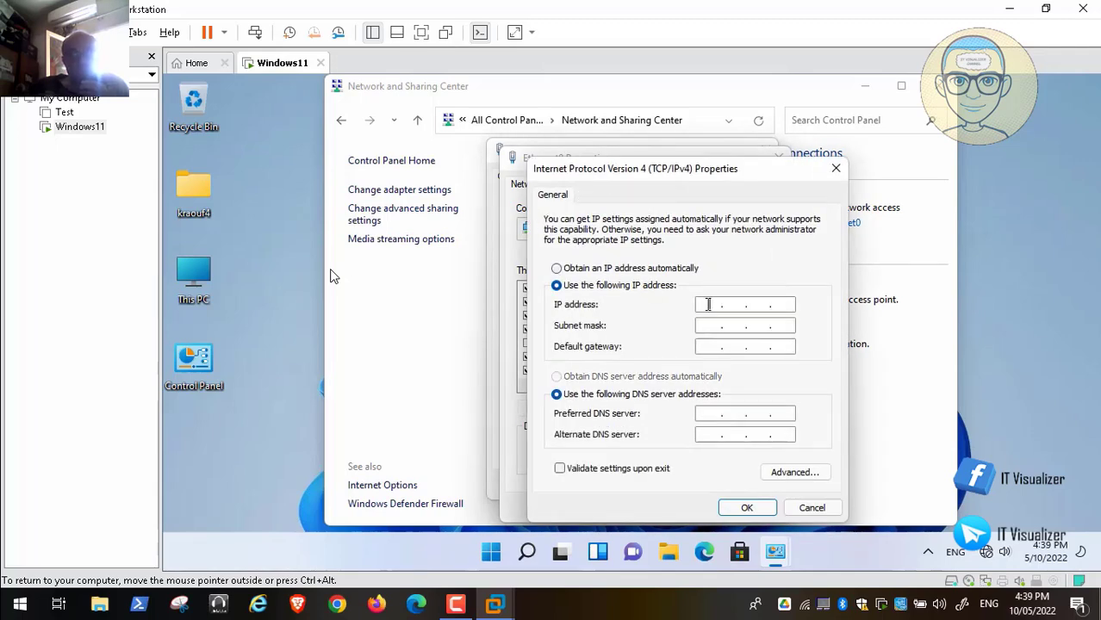
click(708, 304)
text(192 . 168 . 1 )
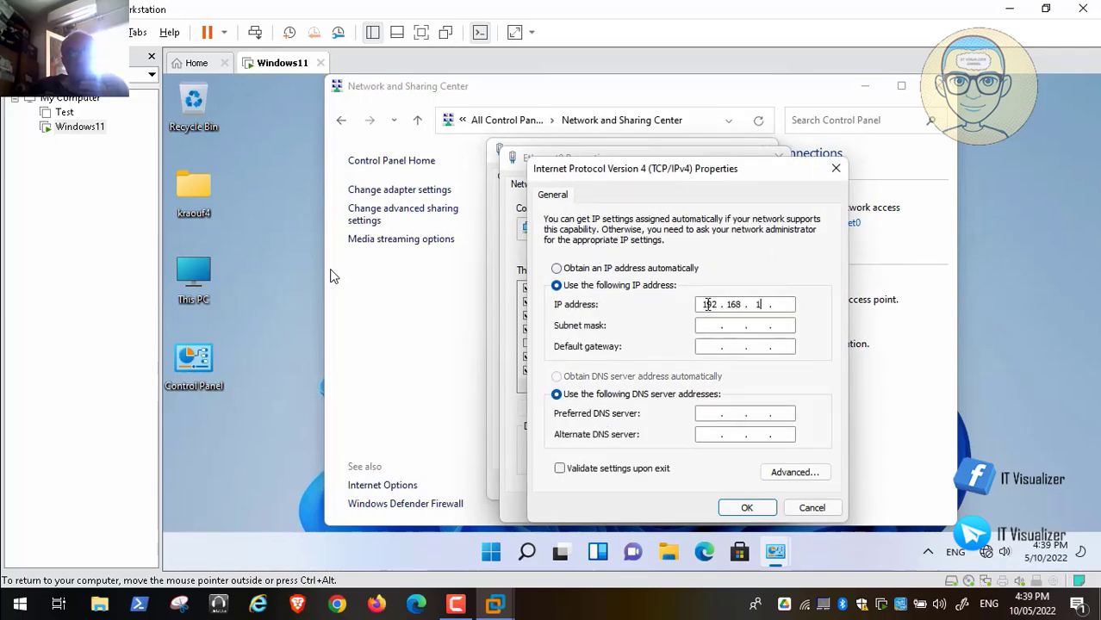
text(. 100)
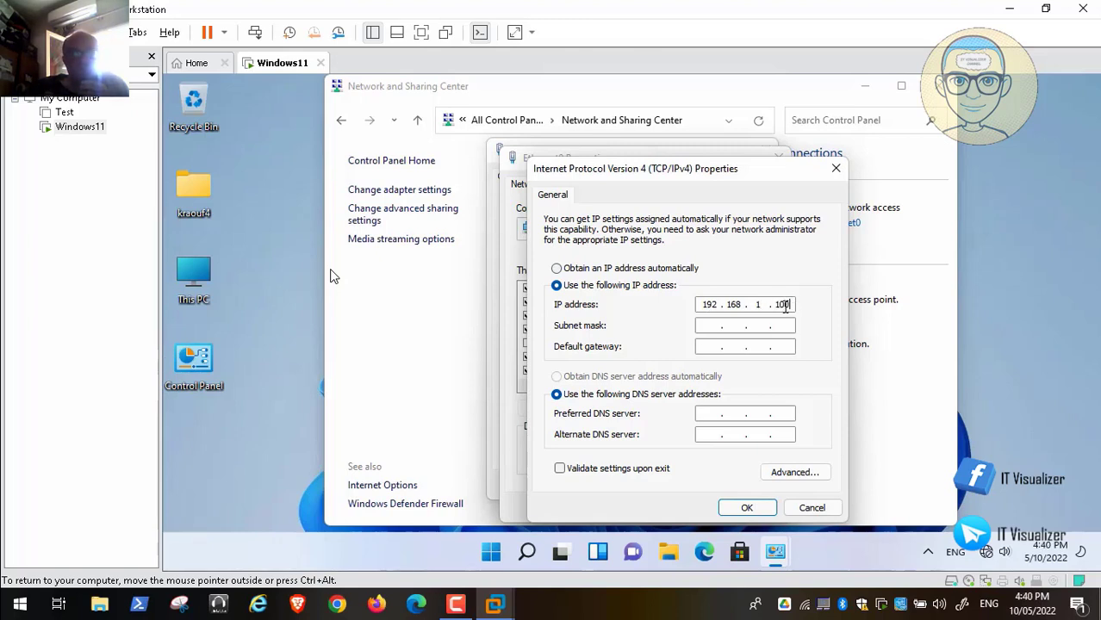
click(755, 325)
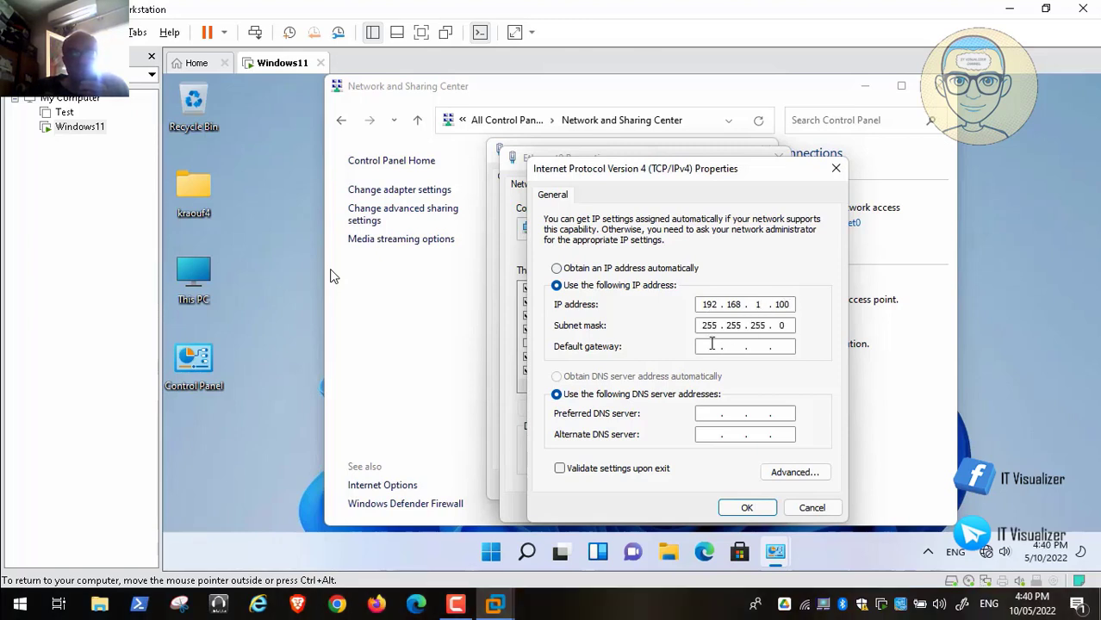
text(192 . 168 . )
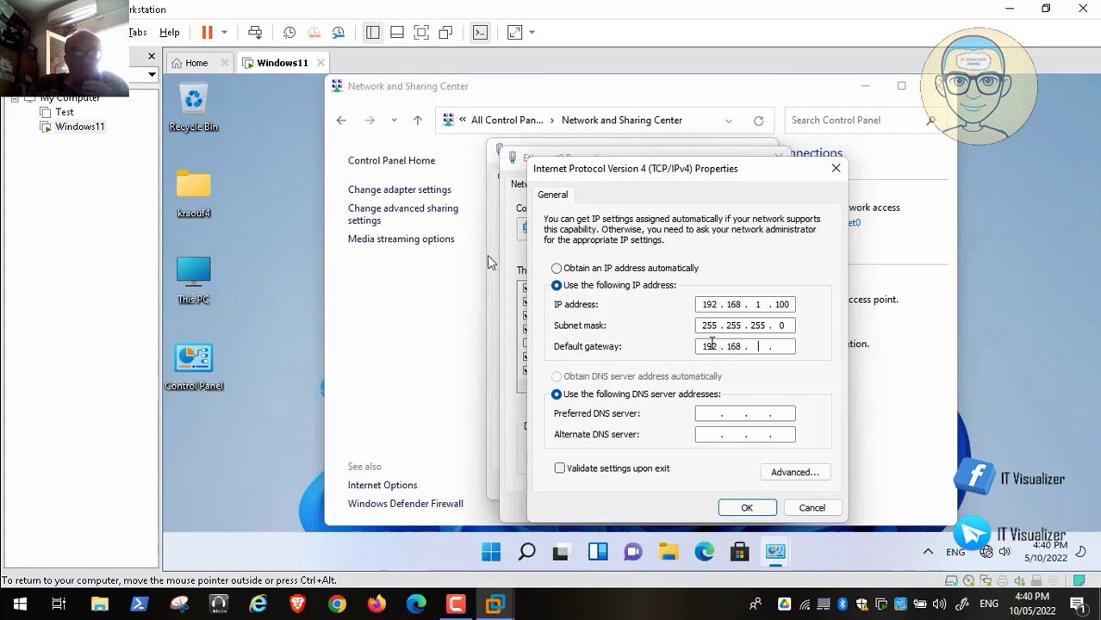
text(1 )
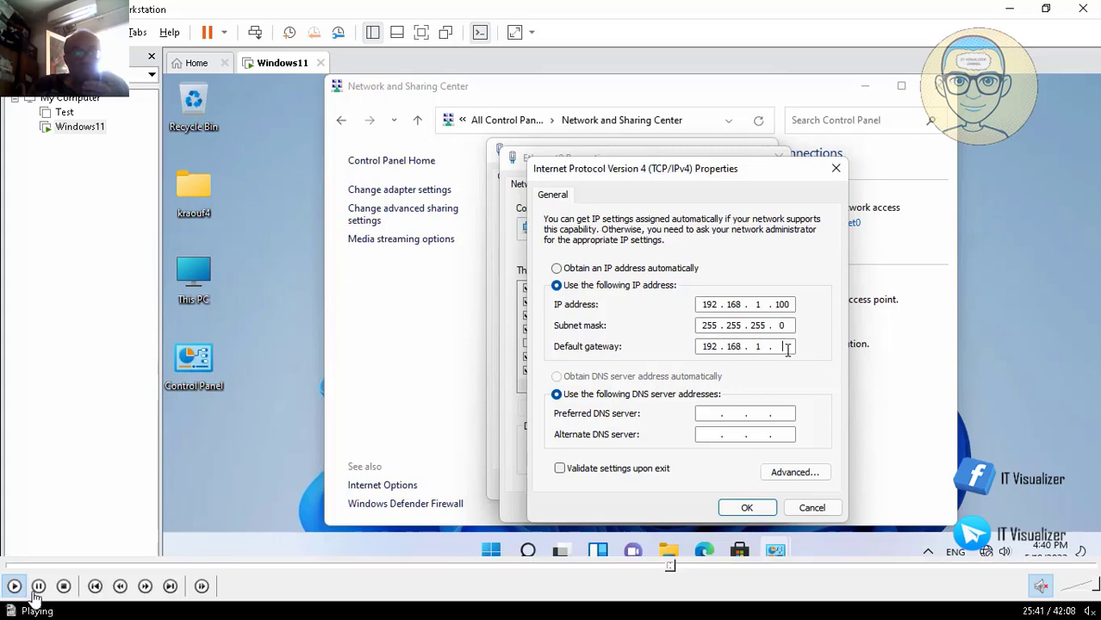
text(. 2)
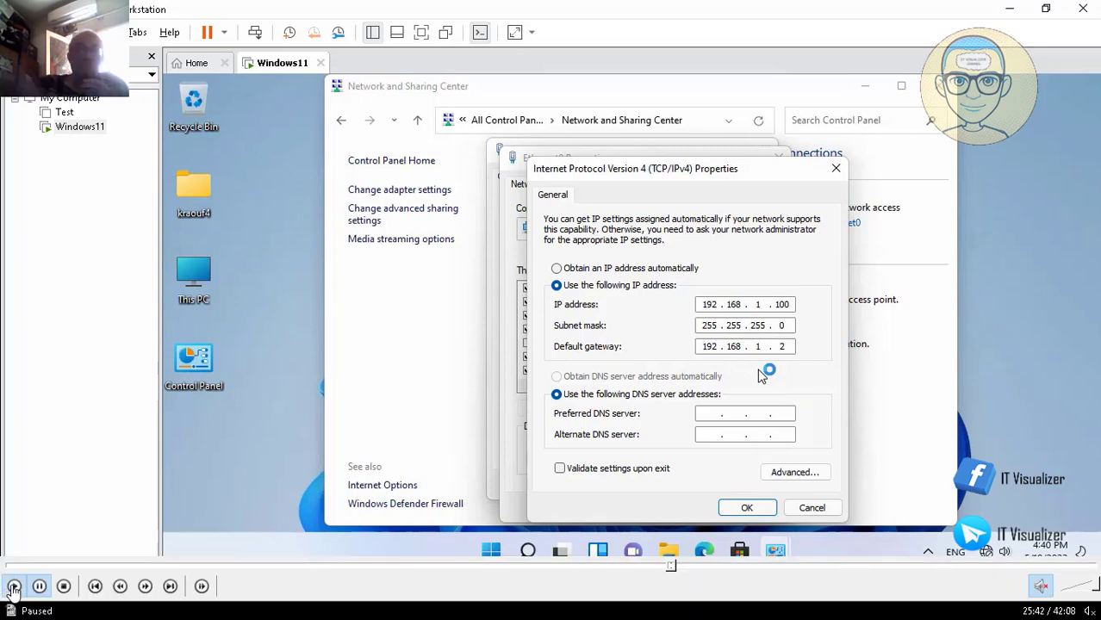
click(14, 587)
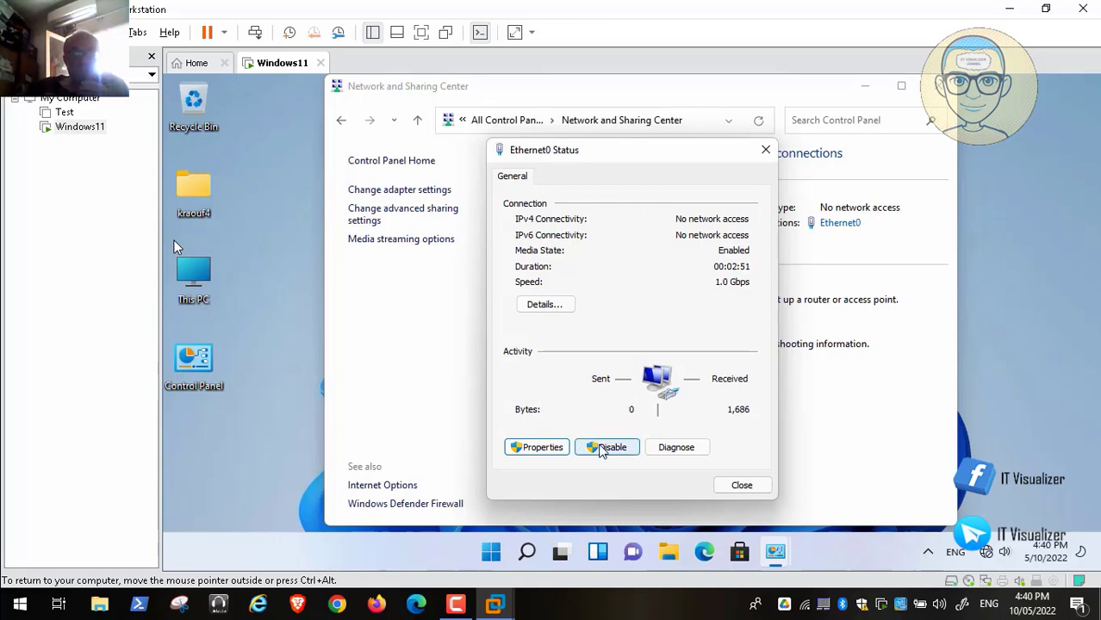
Step: Disable the Ethernet0 adapter and re-enable it from Network Connections
click(606, 448)
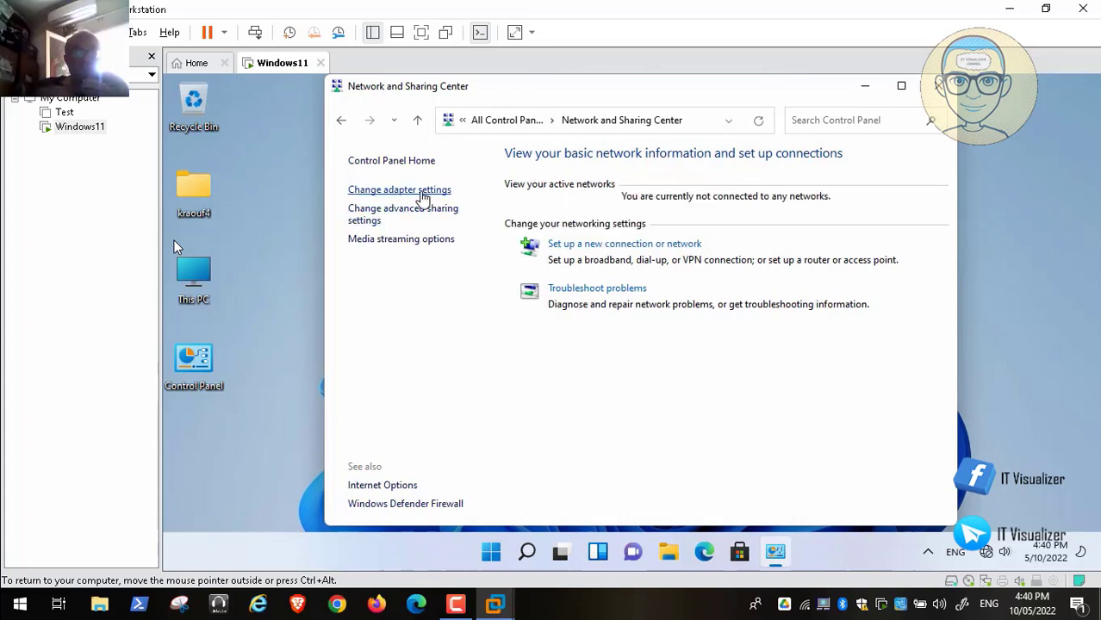
click(422, 194)
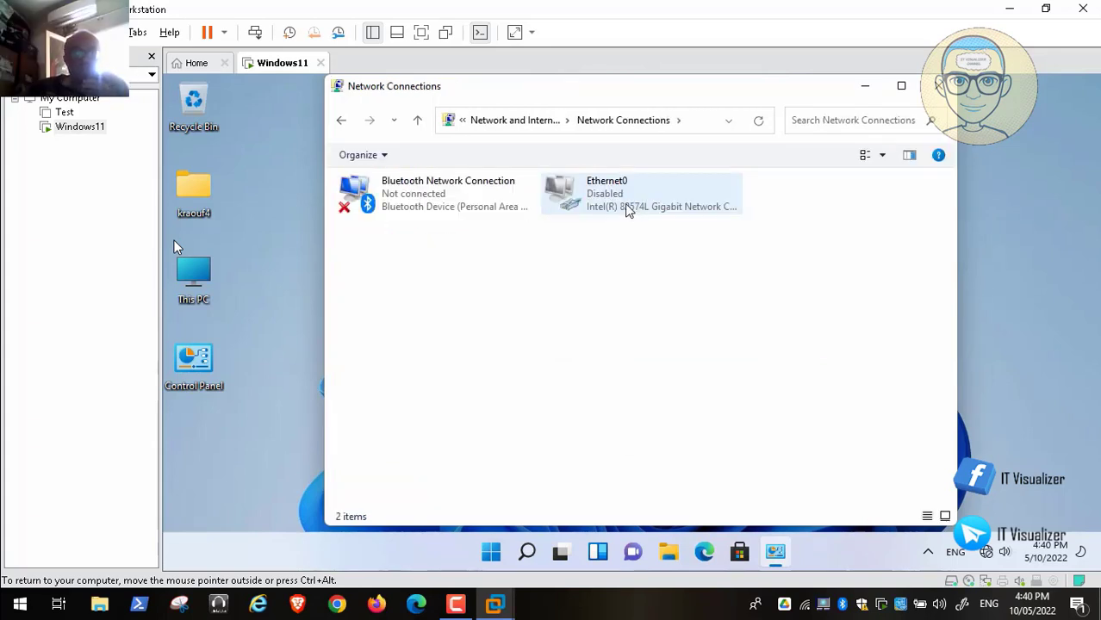
right_click(627, 211)
click(646, 217)
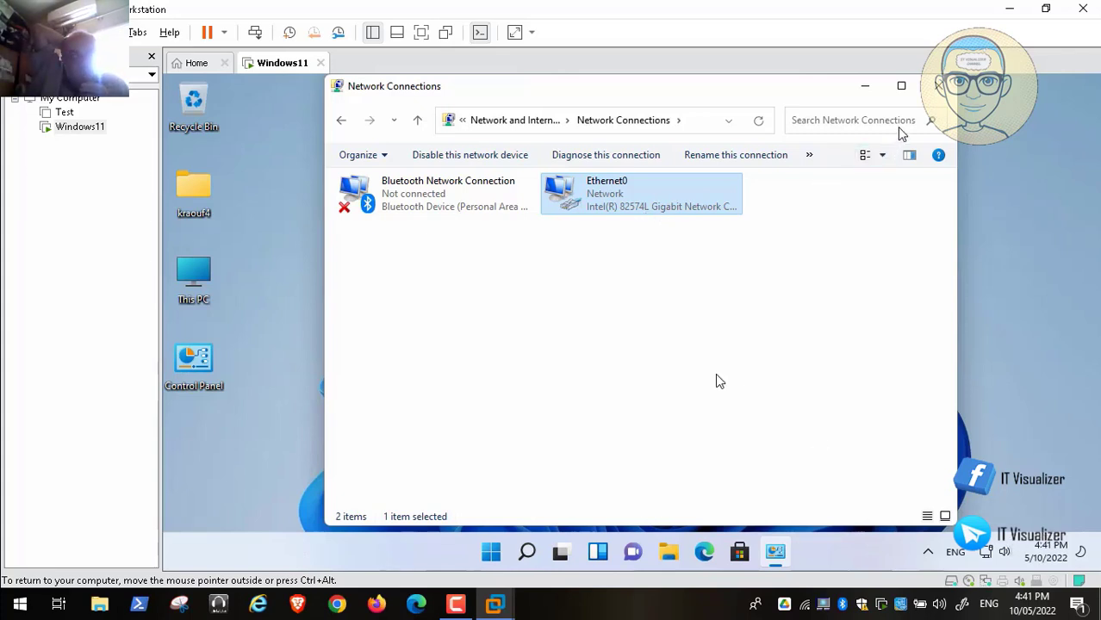
Step: Check Ethernet0's connection details, then close the details, status and Network Connections windows
double_click(595, 213)
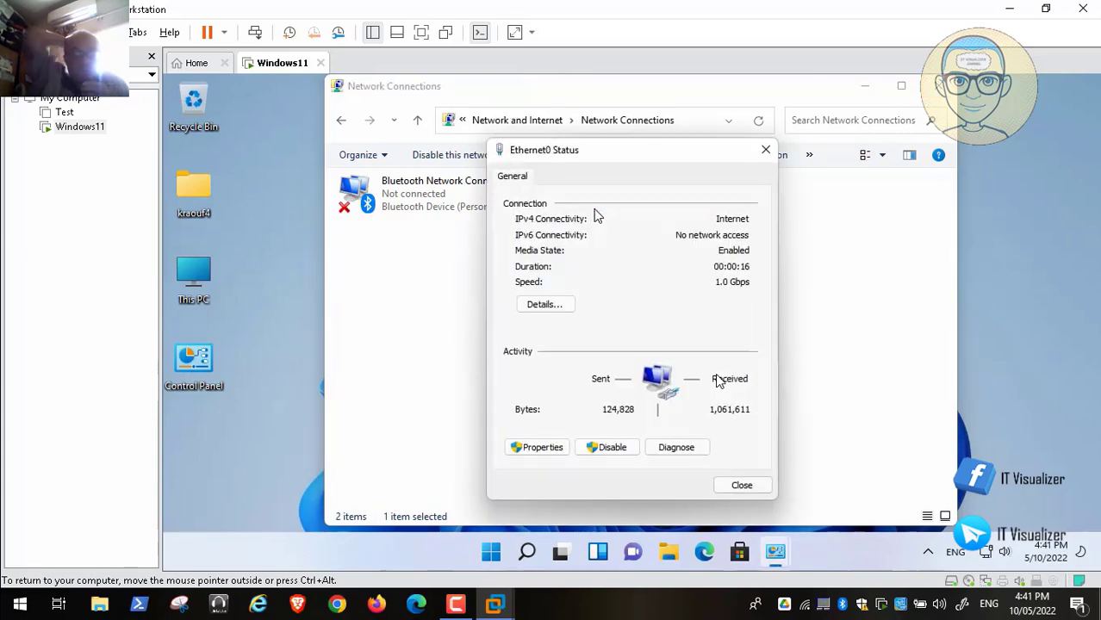
click(548, 307)
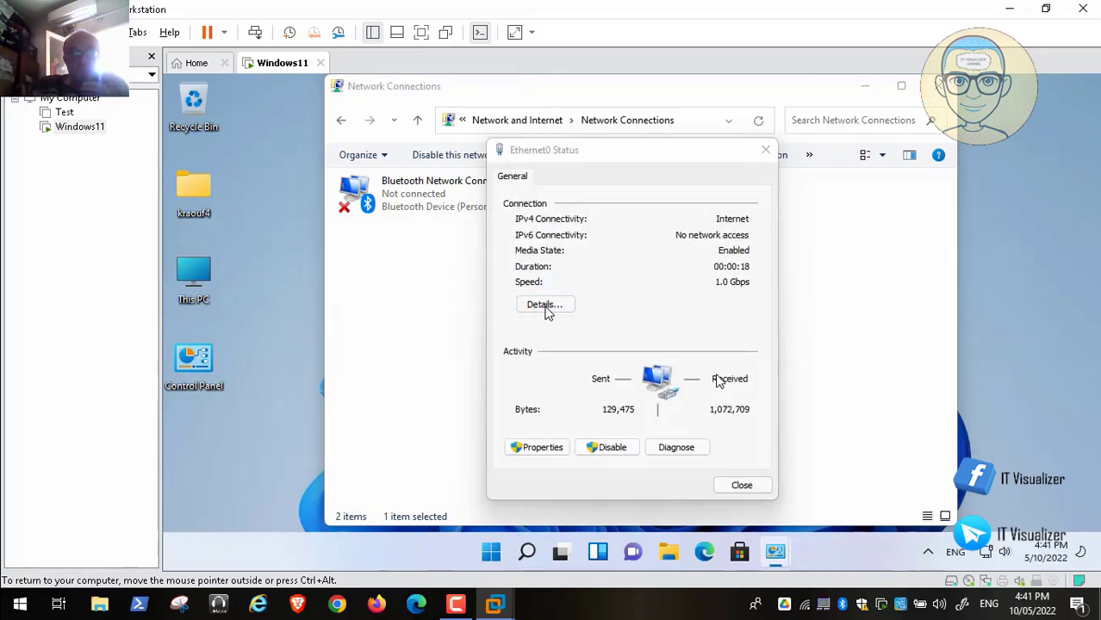
click(744, 498)
click(734, 489)
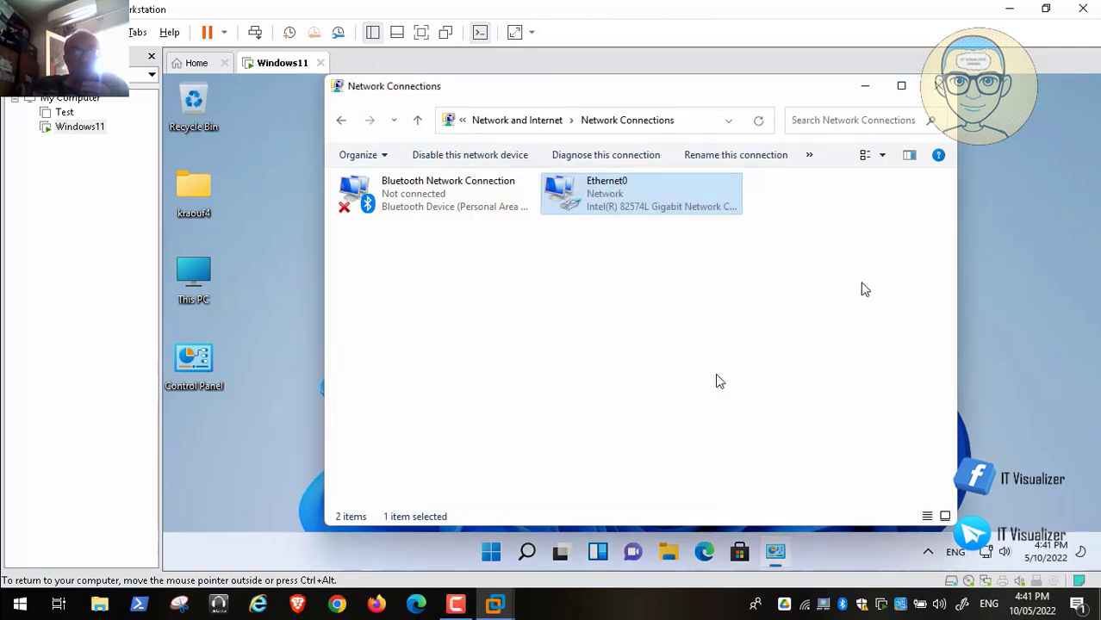
key(alt+F4)
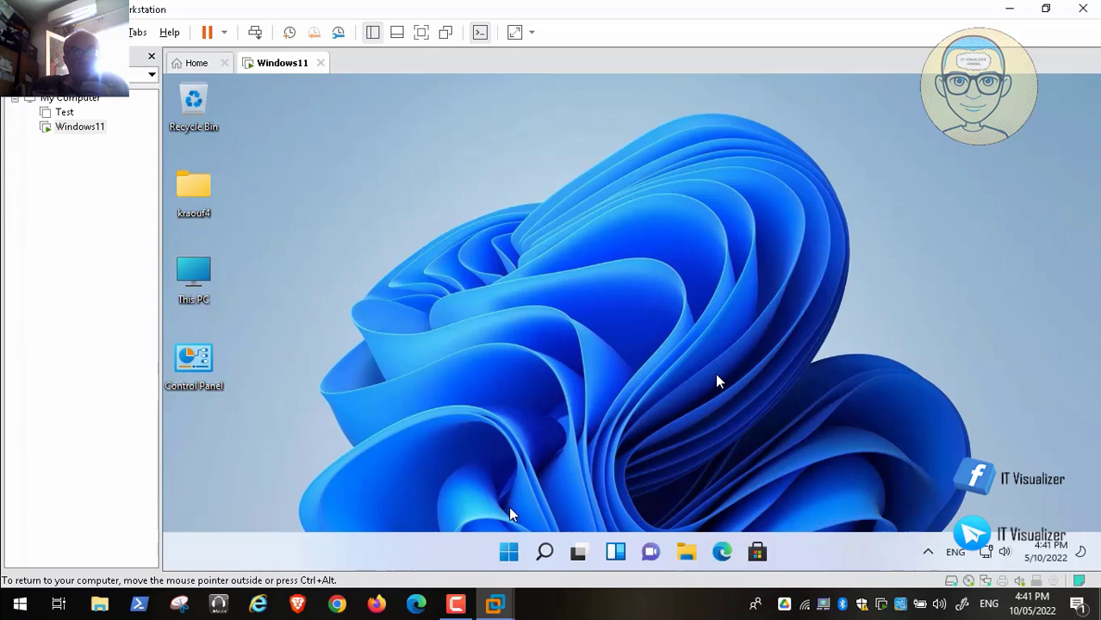
click(722, 552)
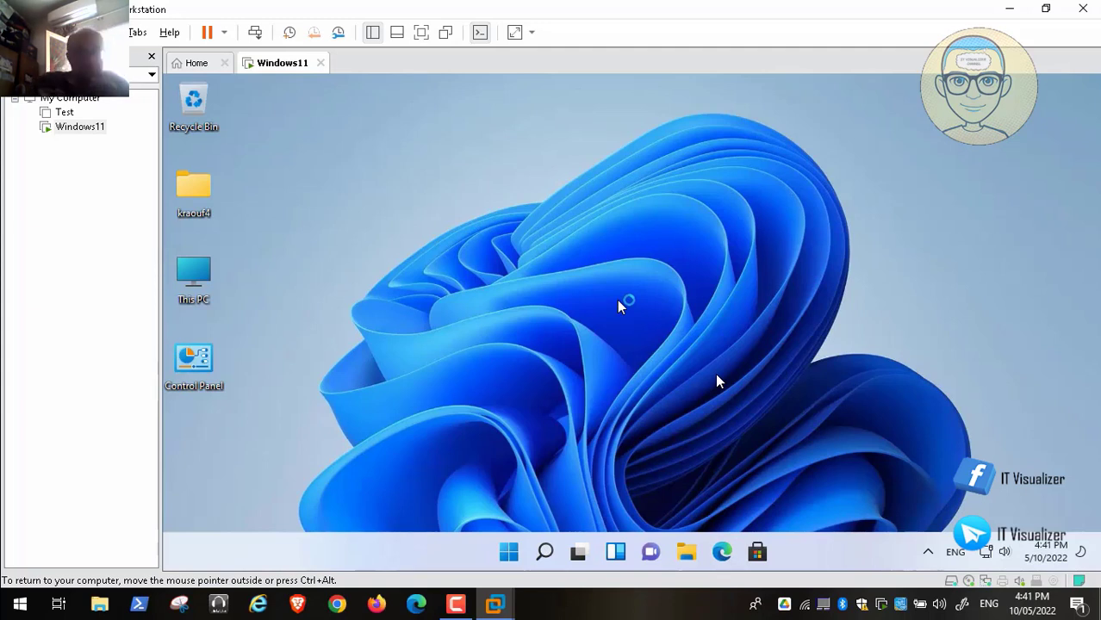
mouse_move(40, 587)
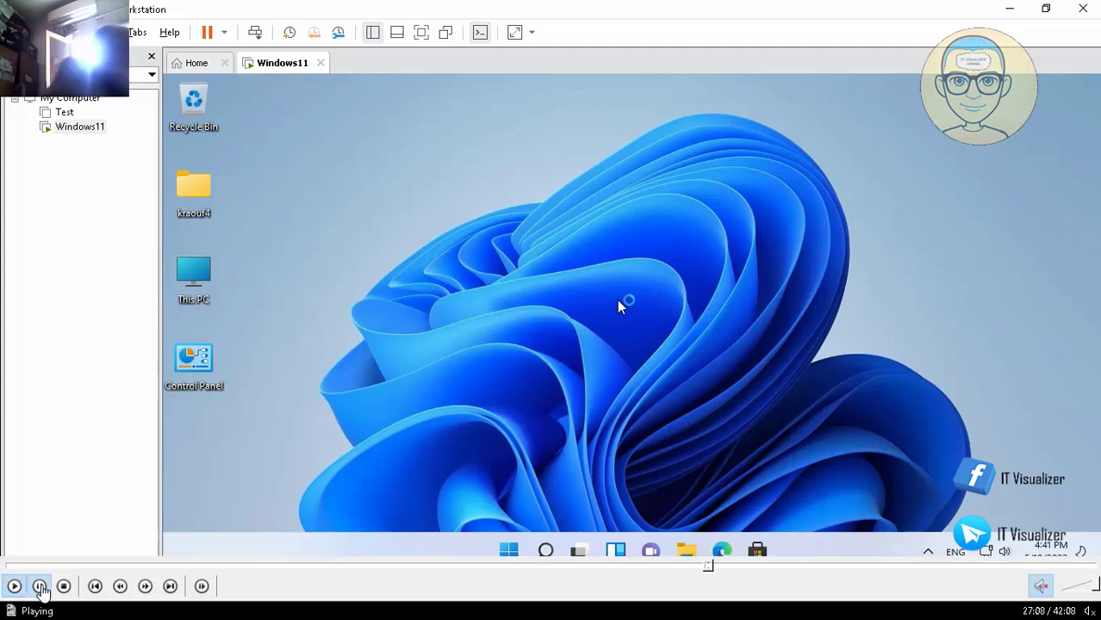
click(39, 586)
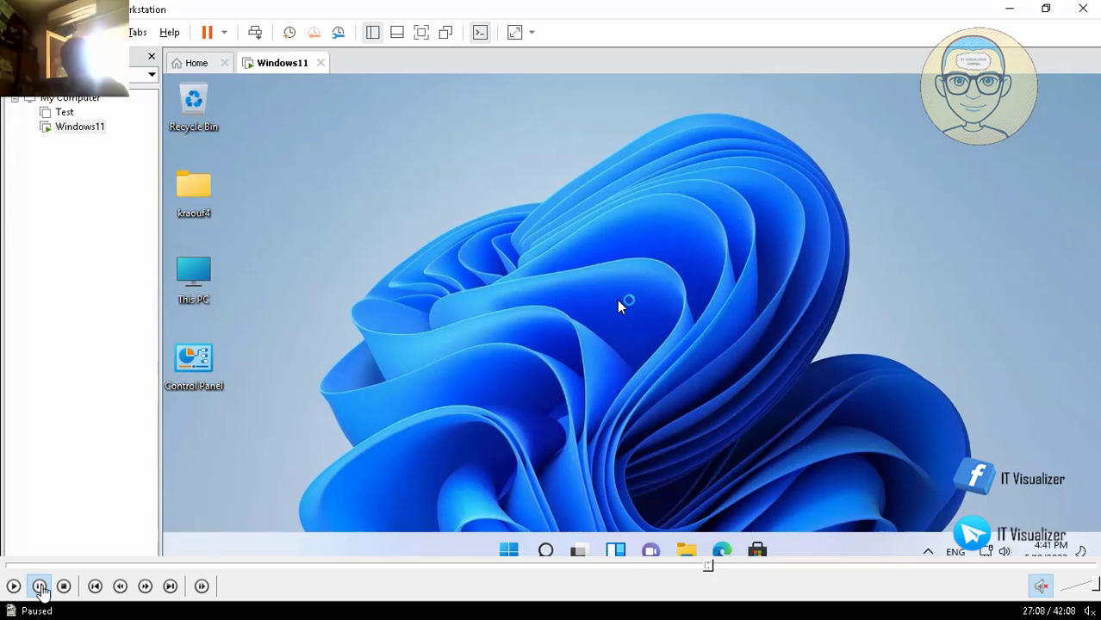
click(40, 587)
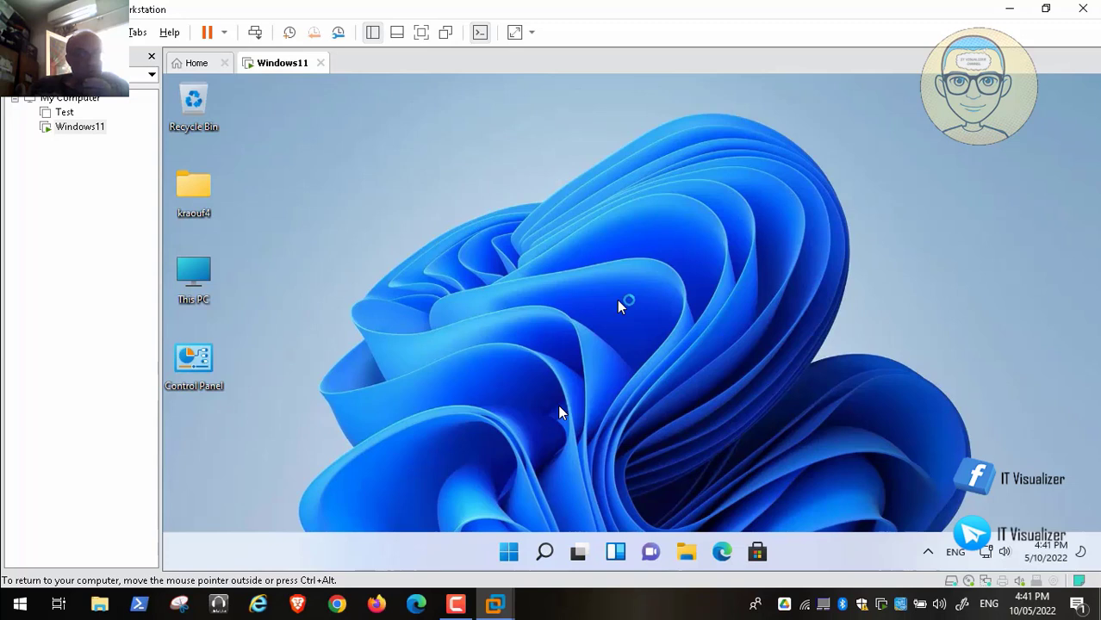
mouse_move(103, 586)
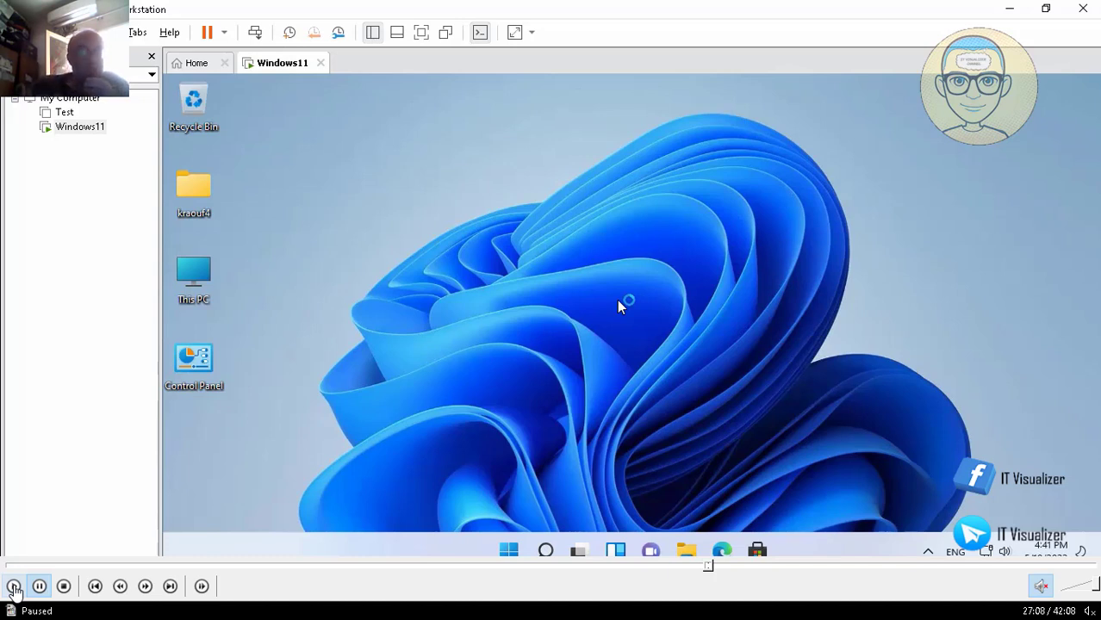
click(13, 586)
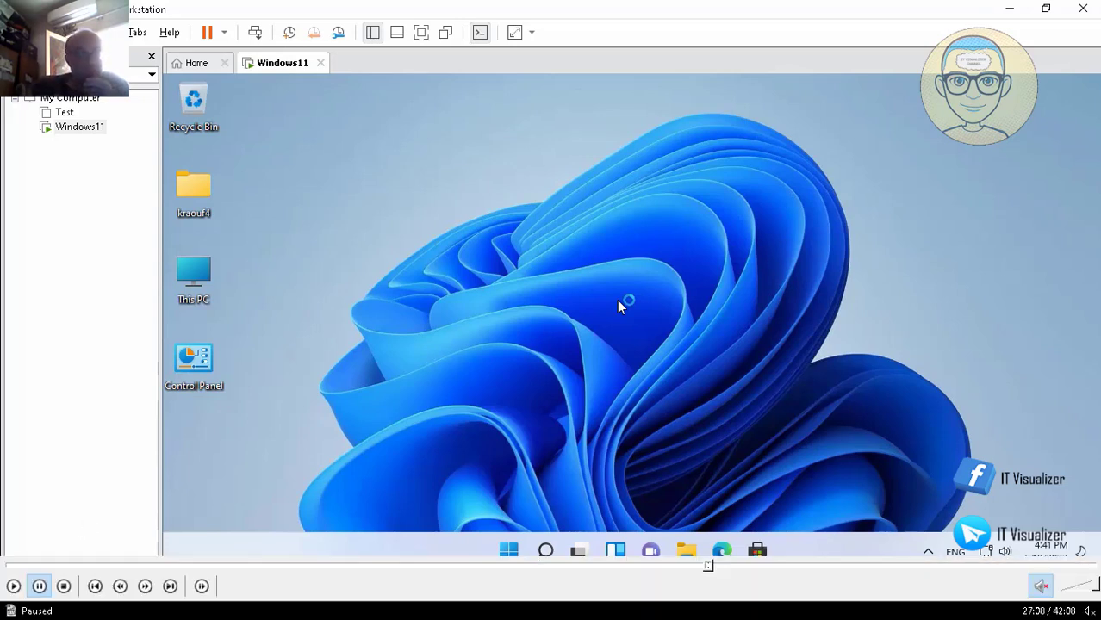
click(13, 587)
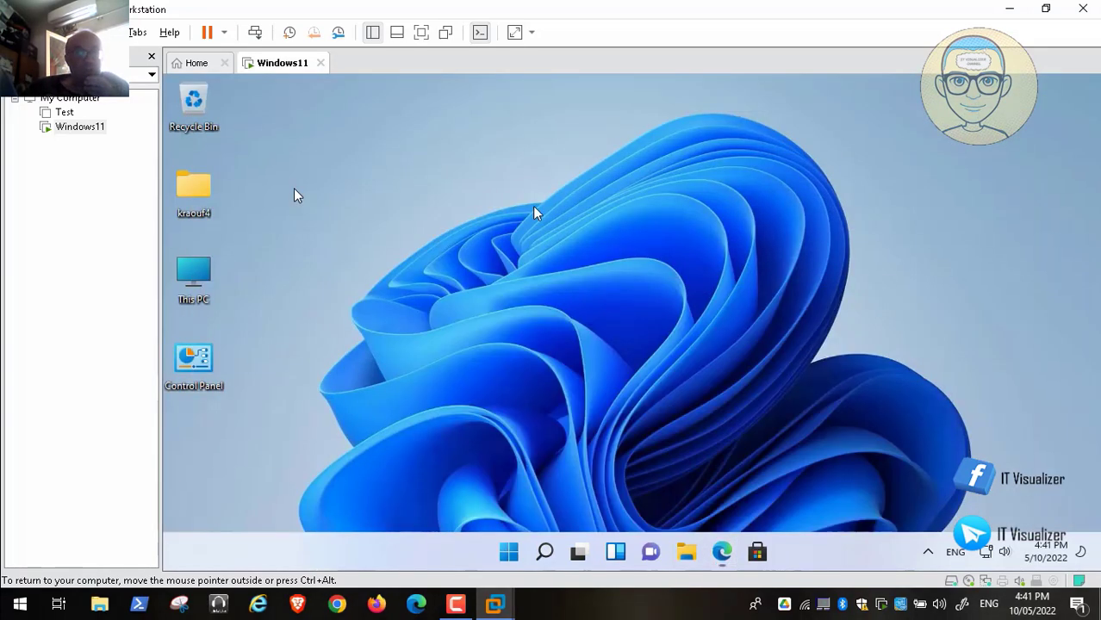
Step: From This PC's Advanced system settings, open Performance Options and choose 'Adjust for best performance'
right_click(197, 277)
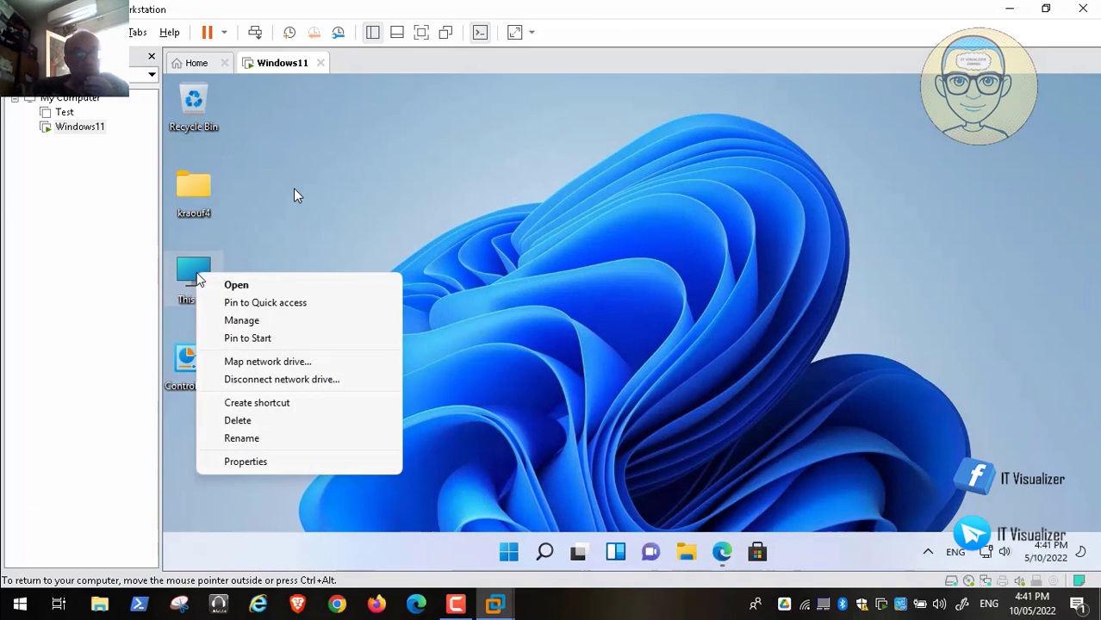
click(291, 463)
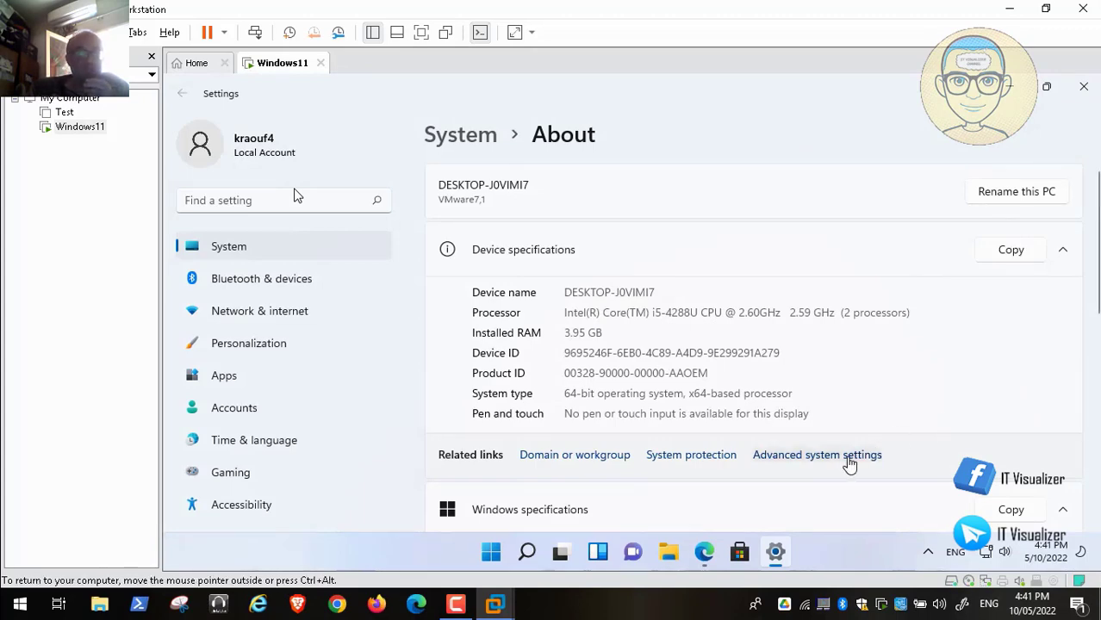
click(850, 463)
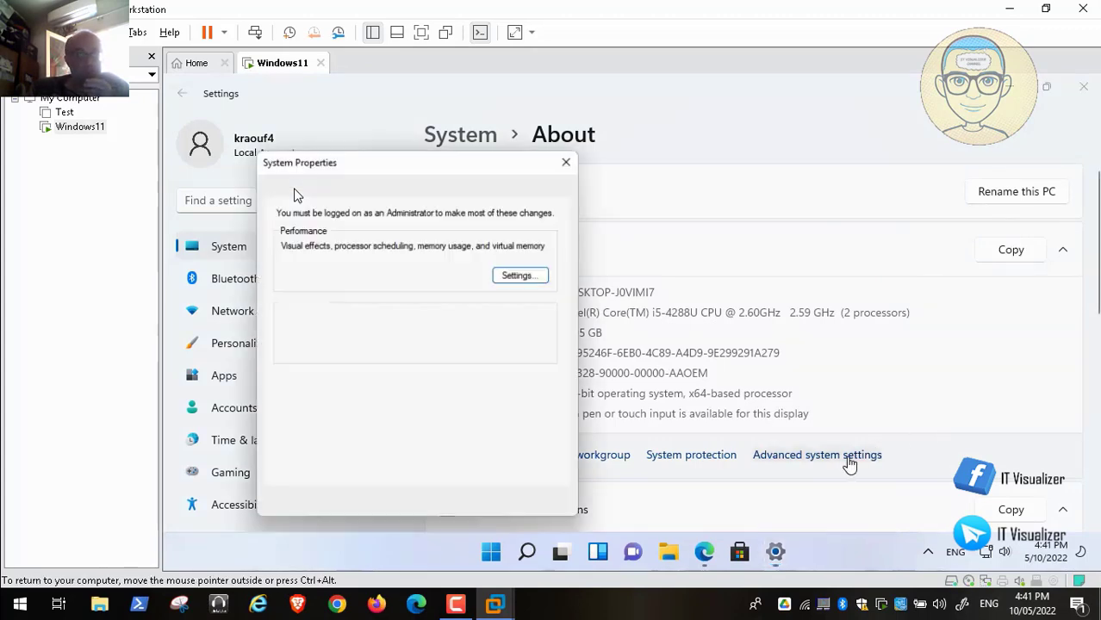
click(539, 282)
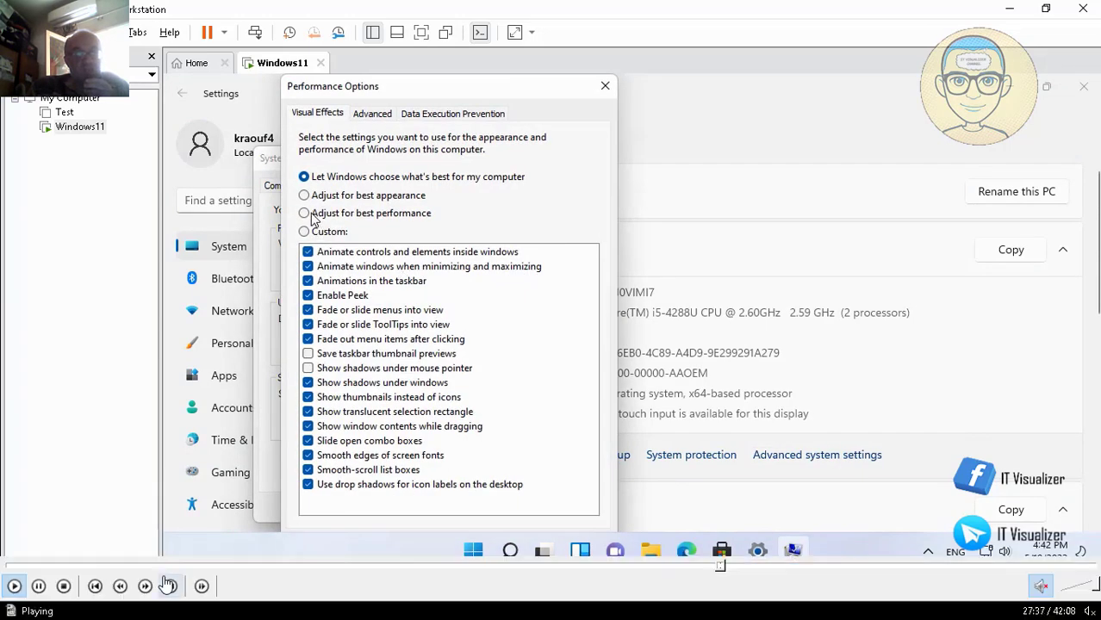
click(310, 214)
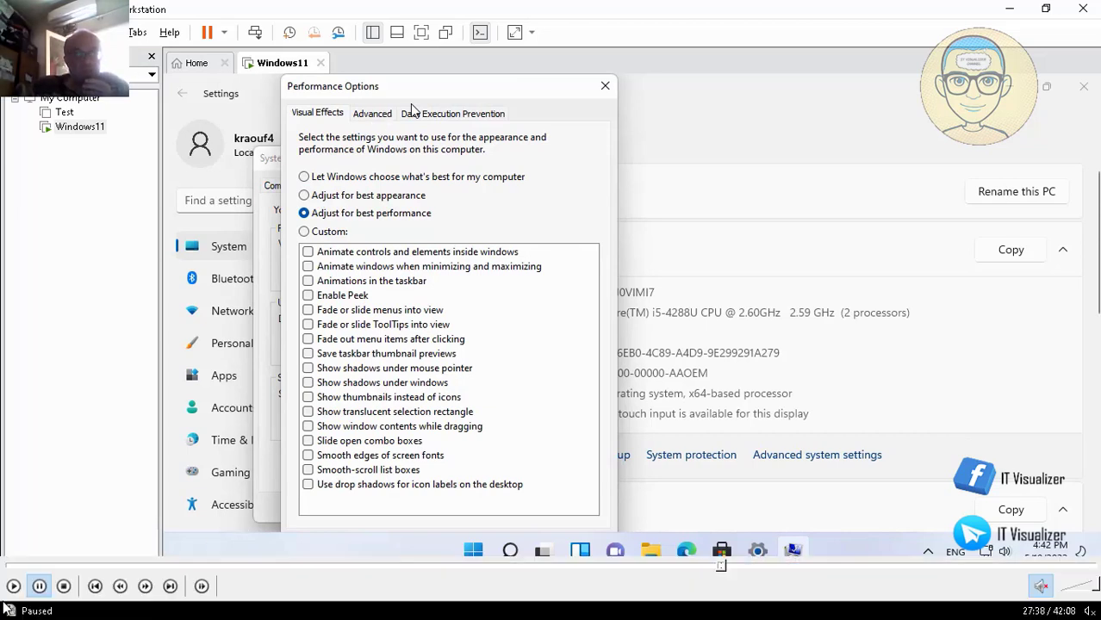
click(15, 587)
click(15, 587)
Step: In Virtual Memory, turn off automatic management and give C: a custom 8000–9000 MB paging file
click(377, 115)
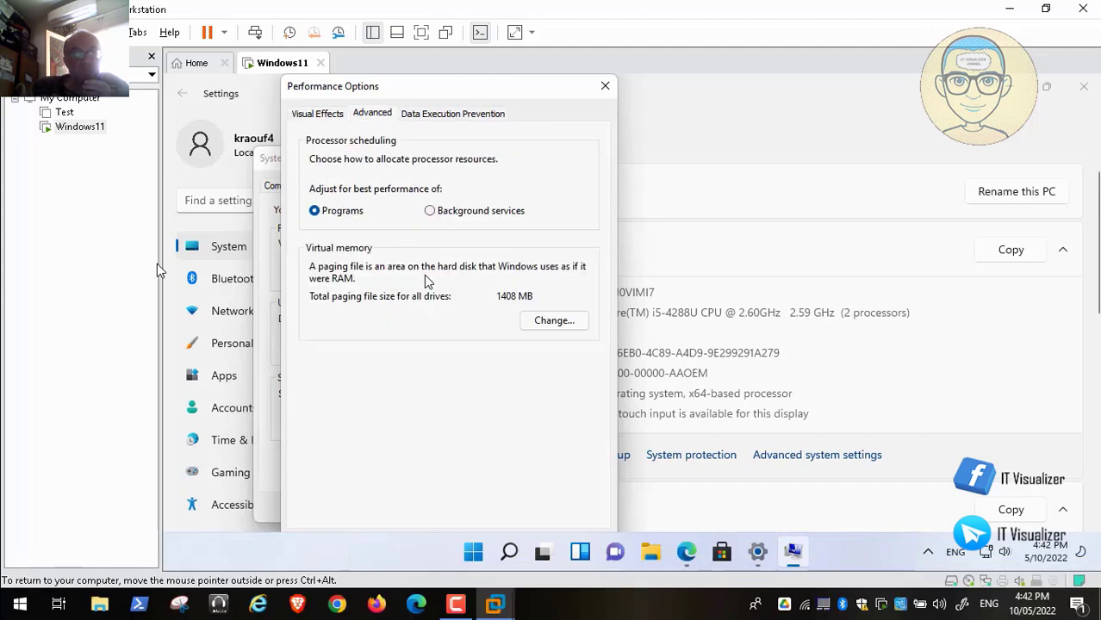
click(566, 322)
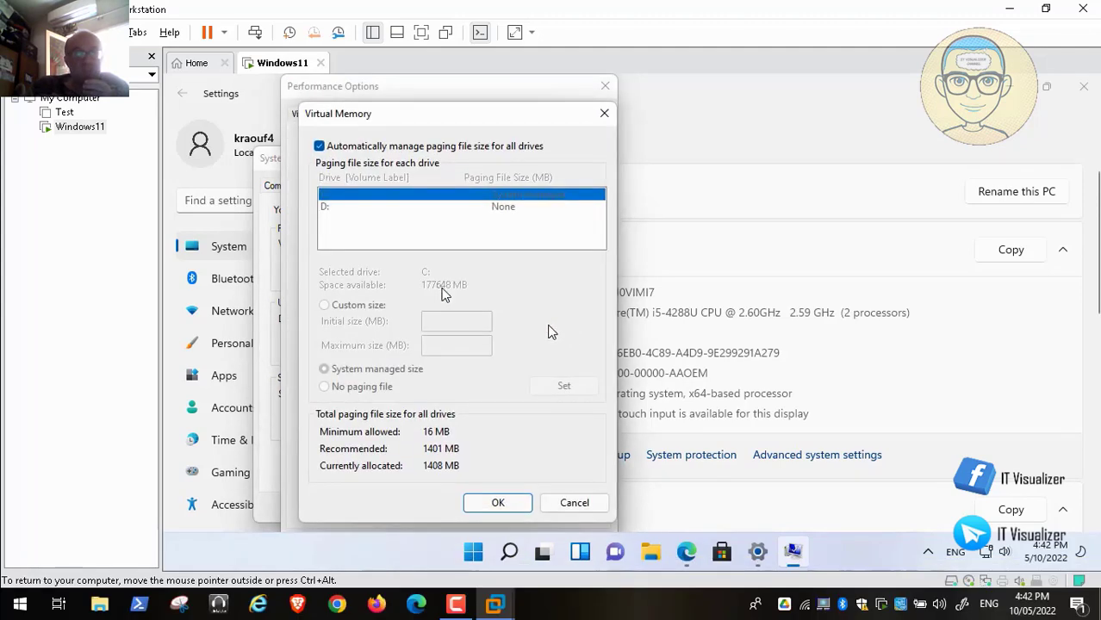
mouse_move(38, 588)
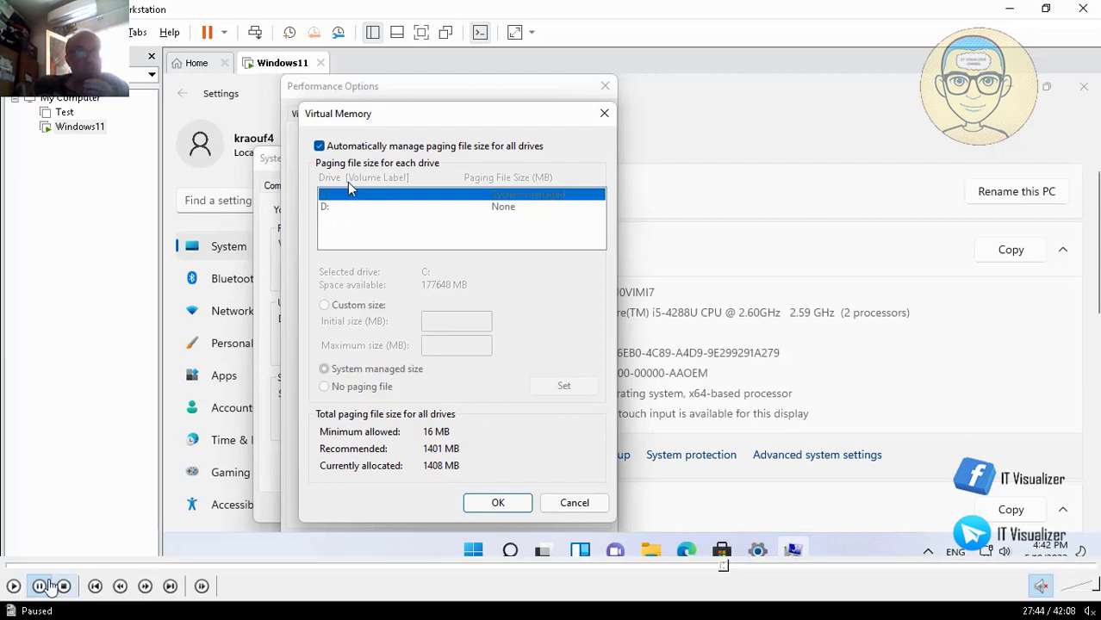
click(14, 588)
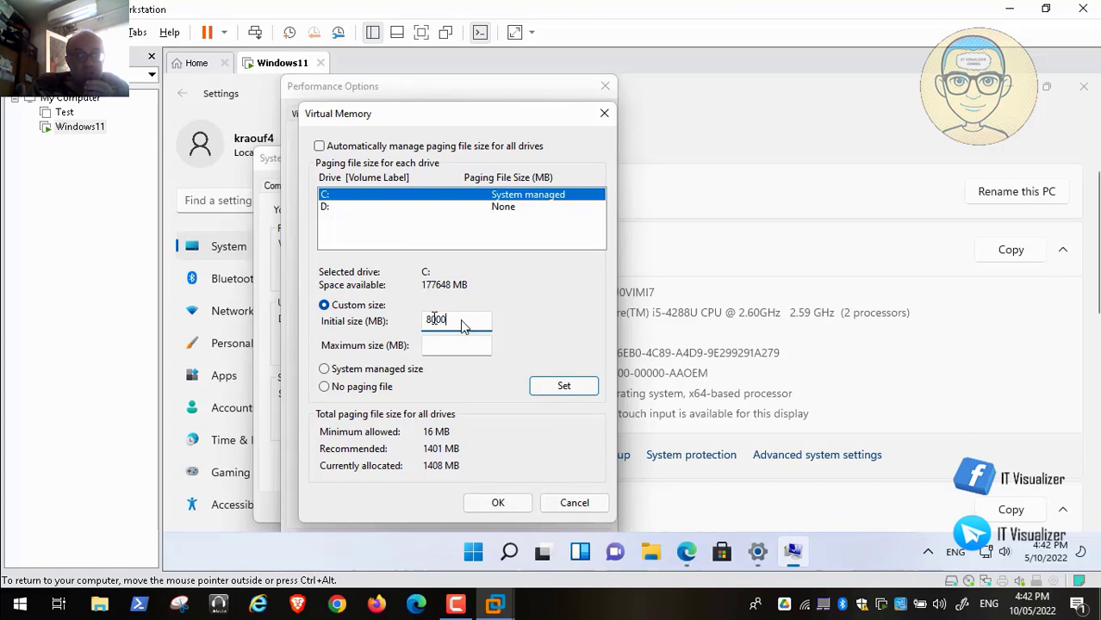
mouse_move(16, 595)
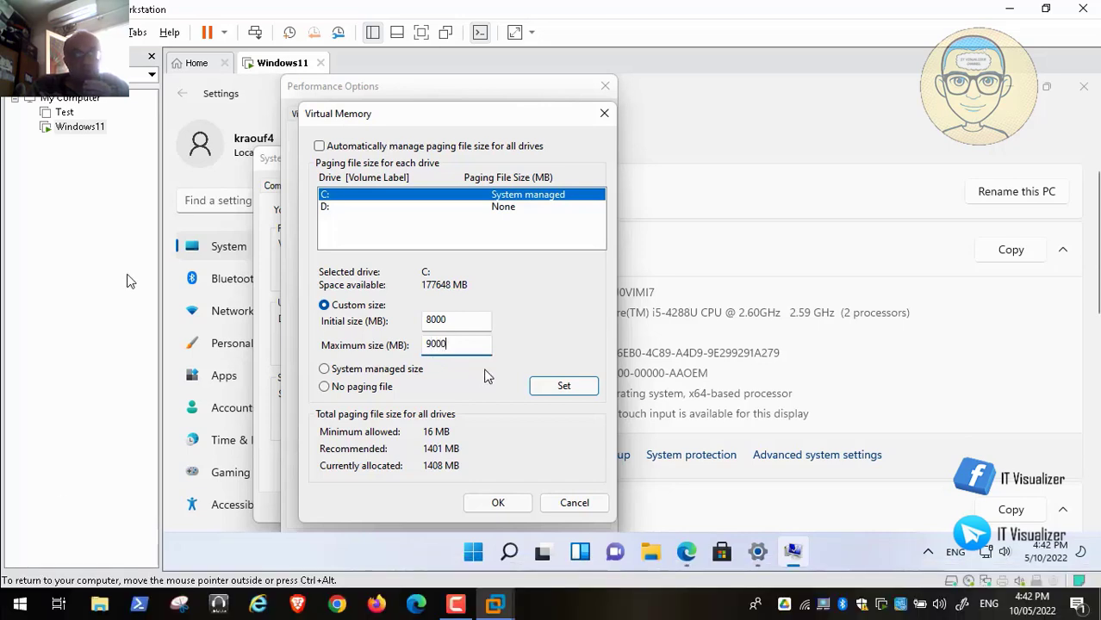
click(562, 388)
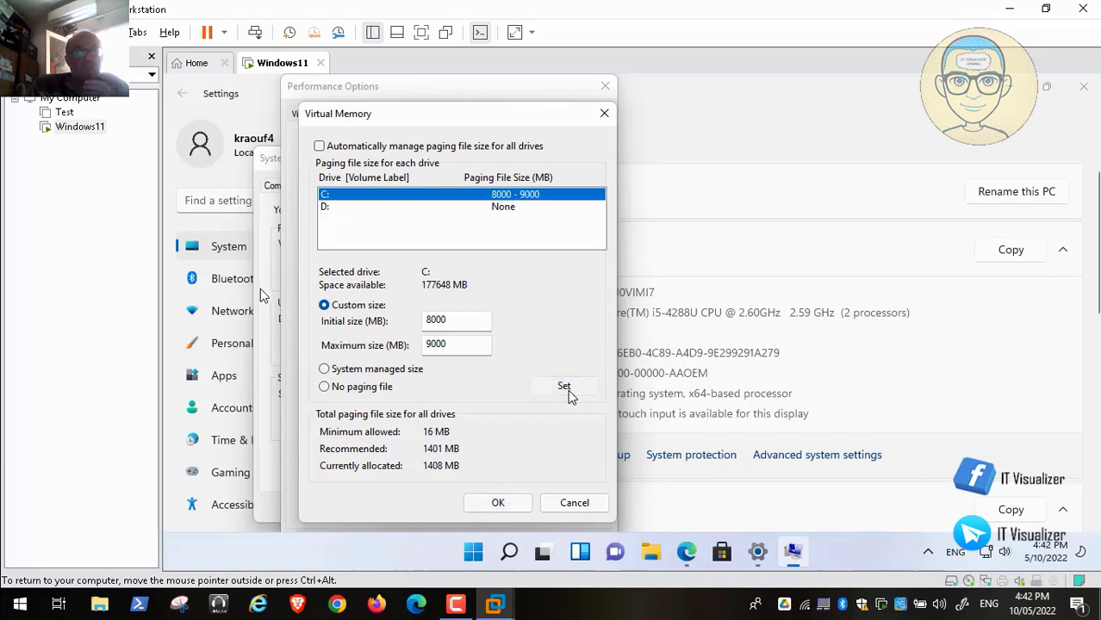
click(502, 504)
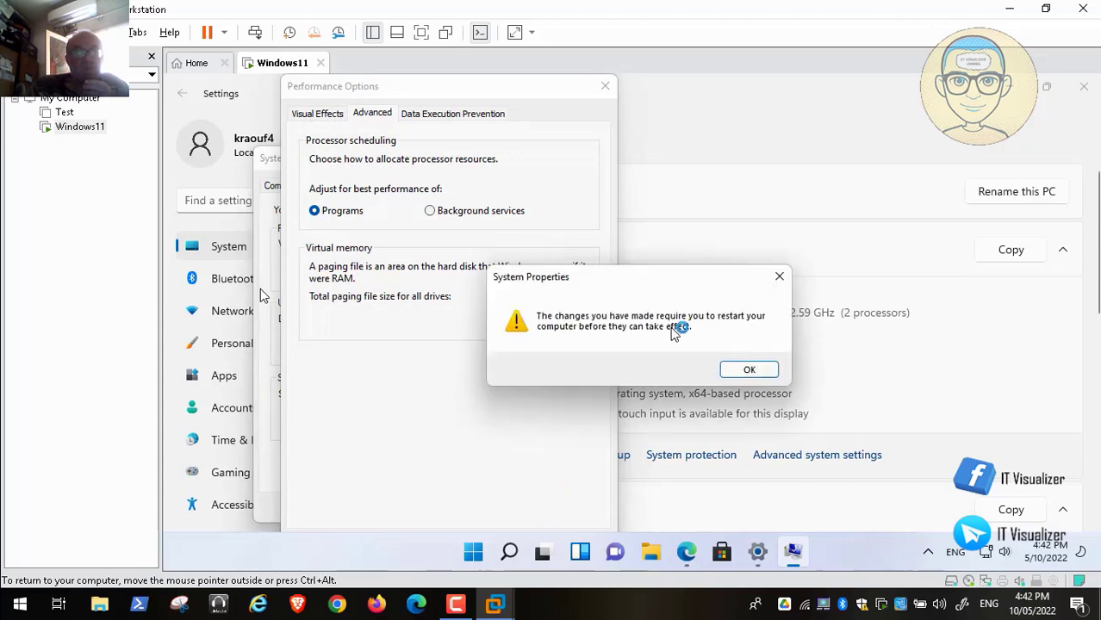
Step: Acknowledge the restart warning, show the VM full screen, then apply and close Performance Options
click(753, 371)
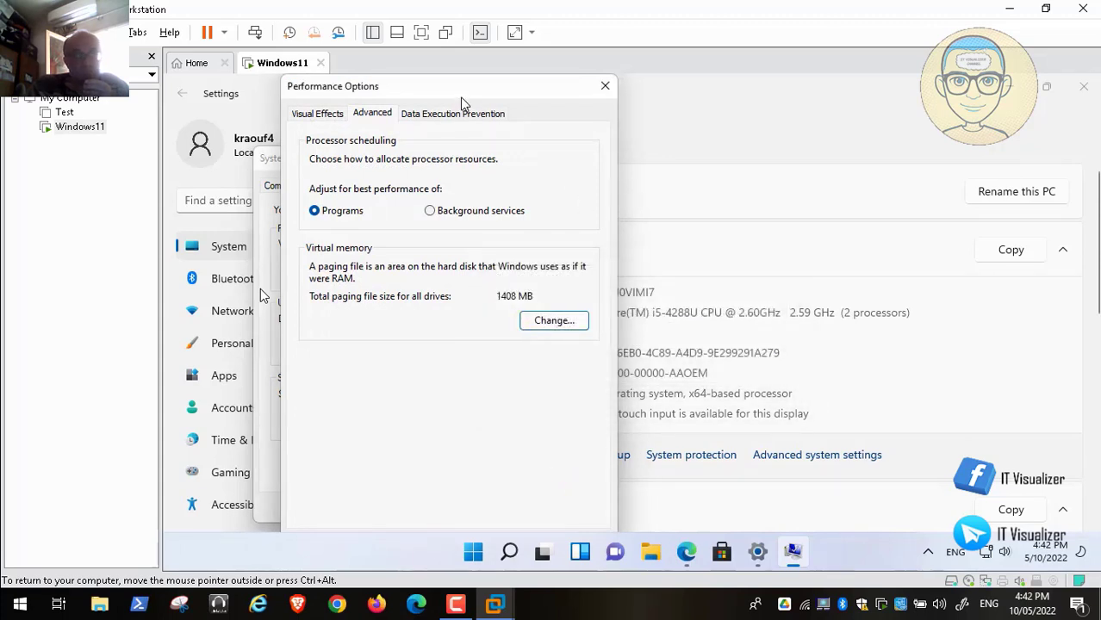
drag(452, 90, 446, 74)
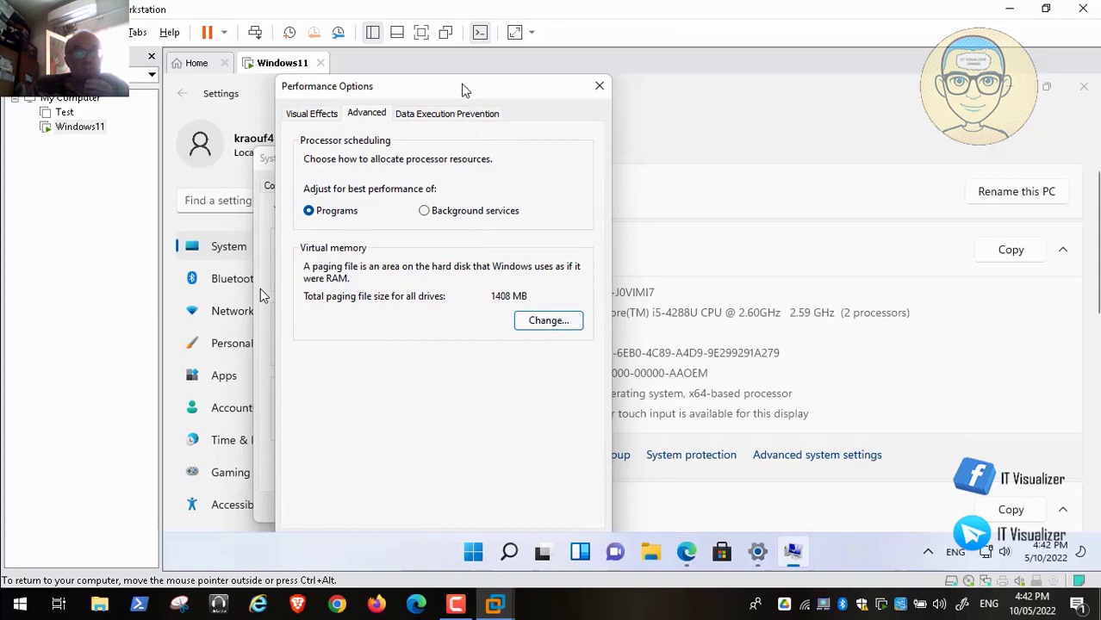
drag(462, 91, 487, 115)
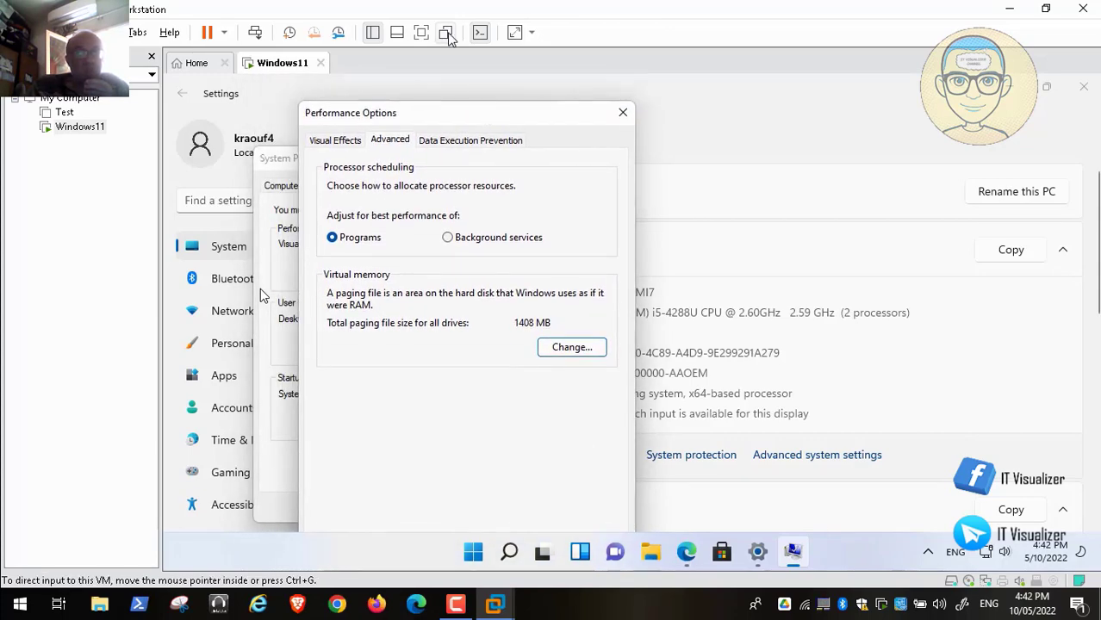
click(422, 32)
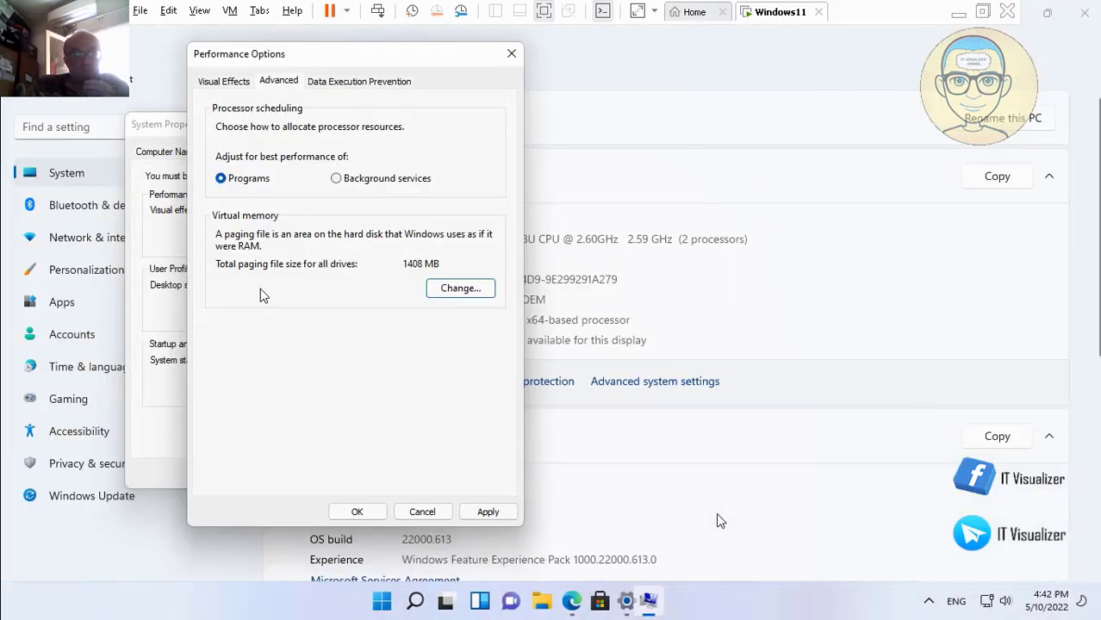
click(486, 512)
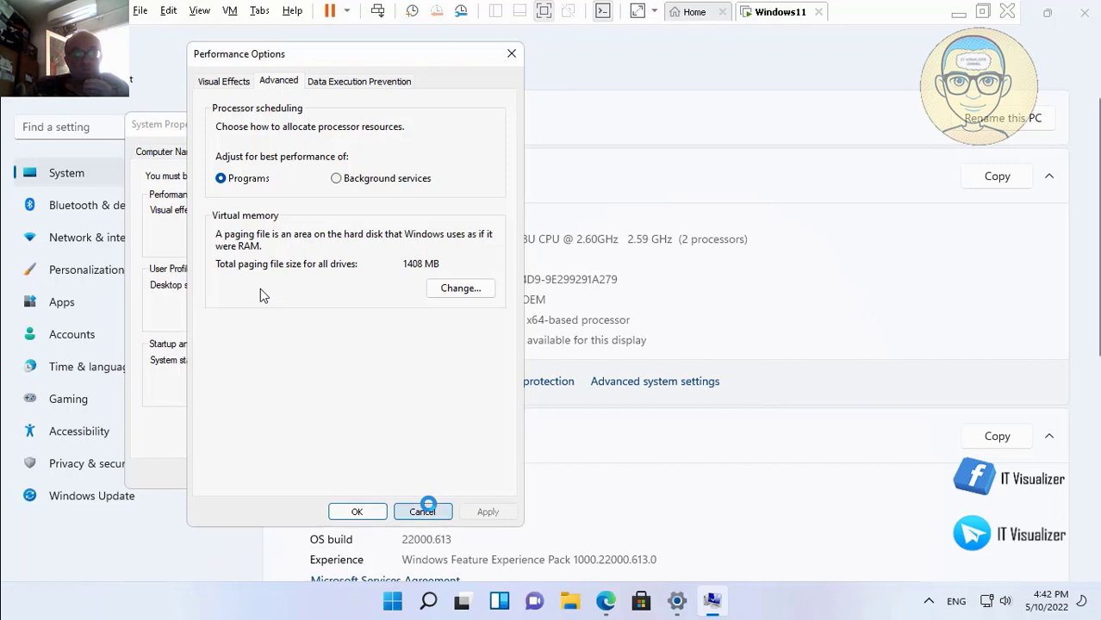
click(358, 513)
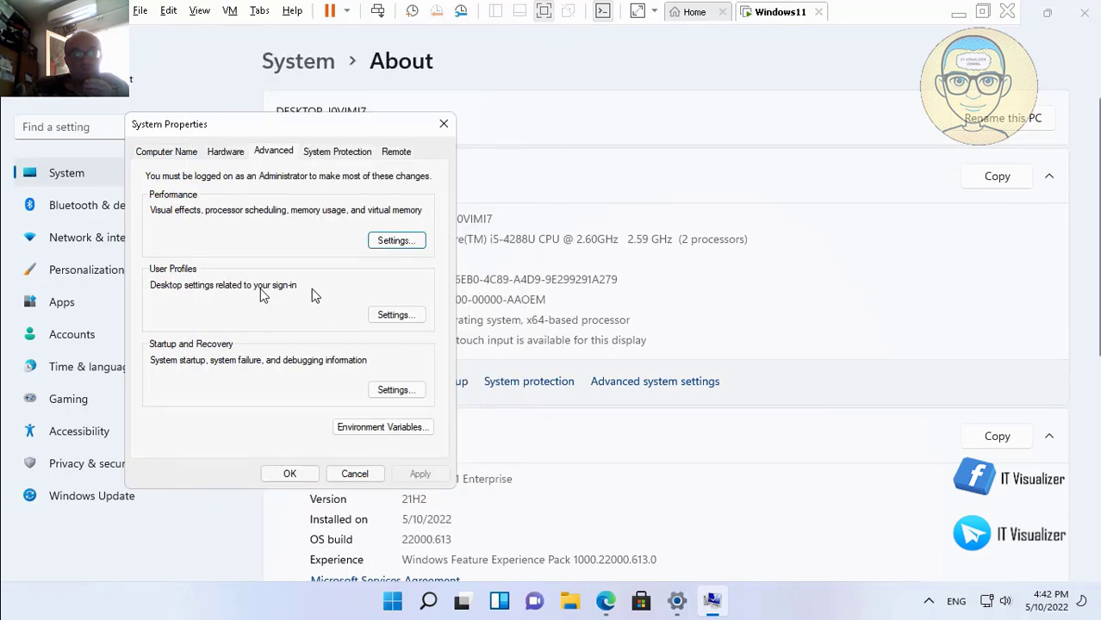
Step: Switch System Properties to the System Protection tab, showing C: protected and D: off
click(332, 152)
mouse_move(43, 607)
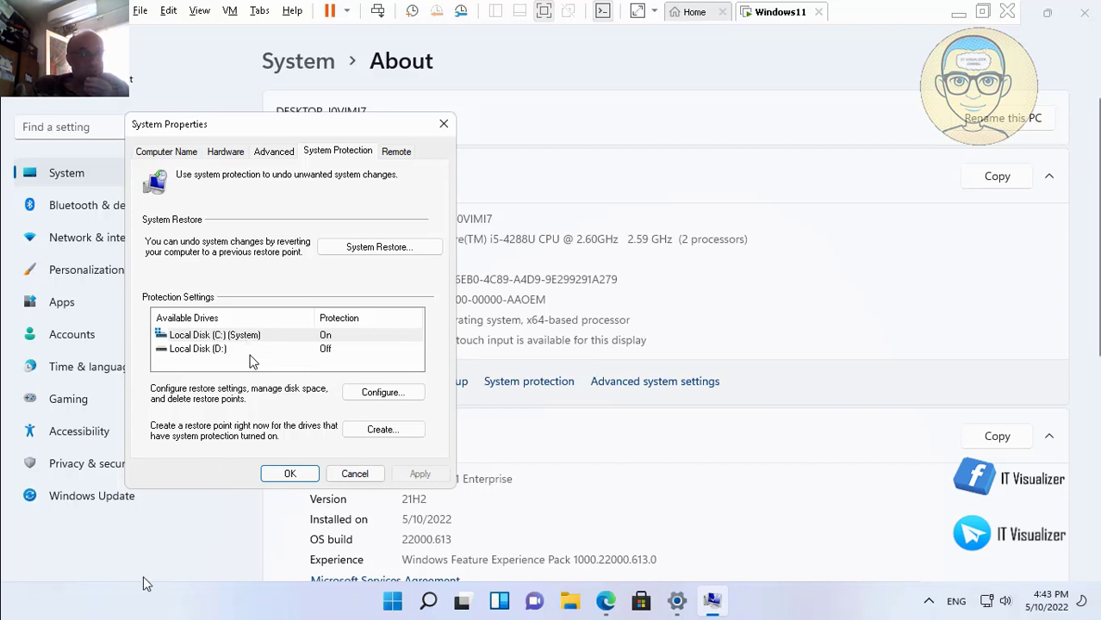
Step: Set drive C:'s Max Usage slider to 10% (19.46 GB), then leave full screen
mouse_move(4, 564)
click(13, 586)
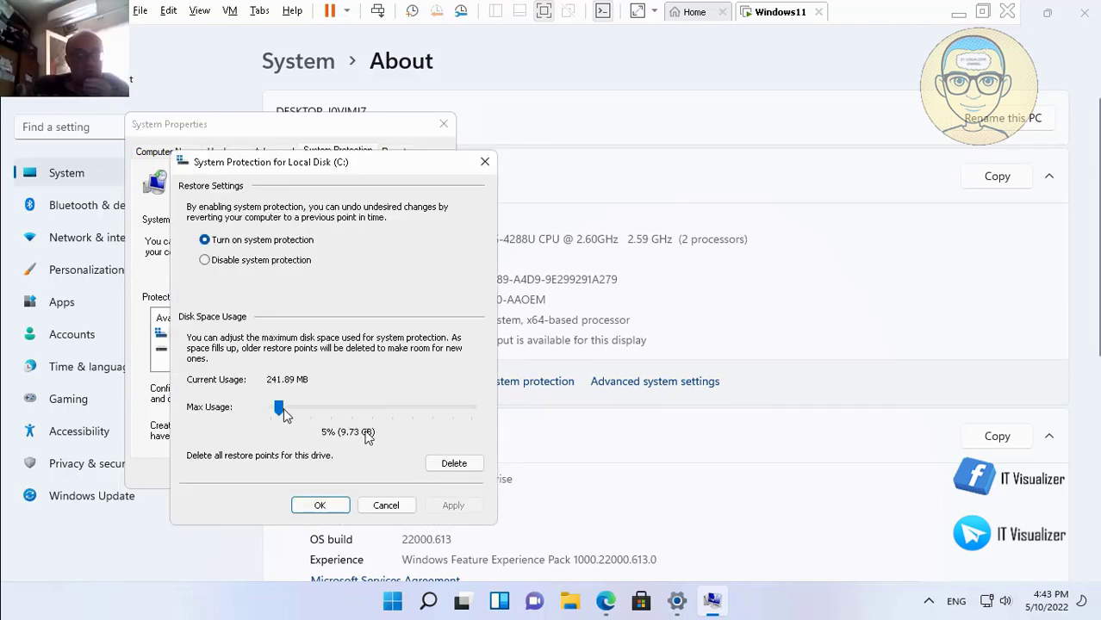
drag(281, 407, 289, 408)
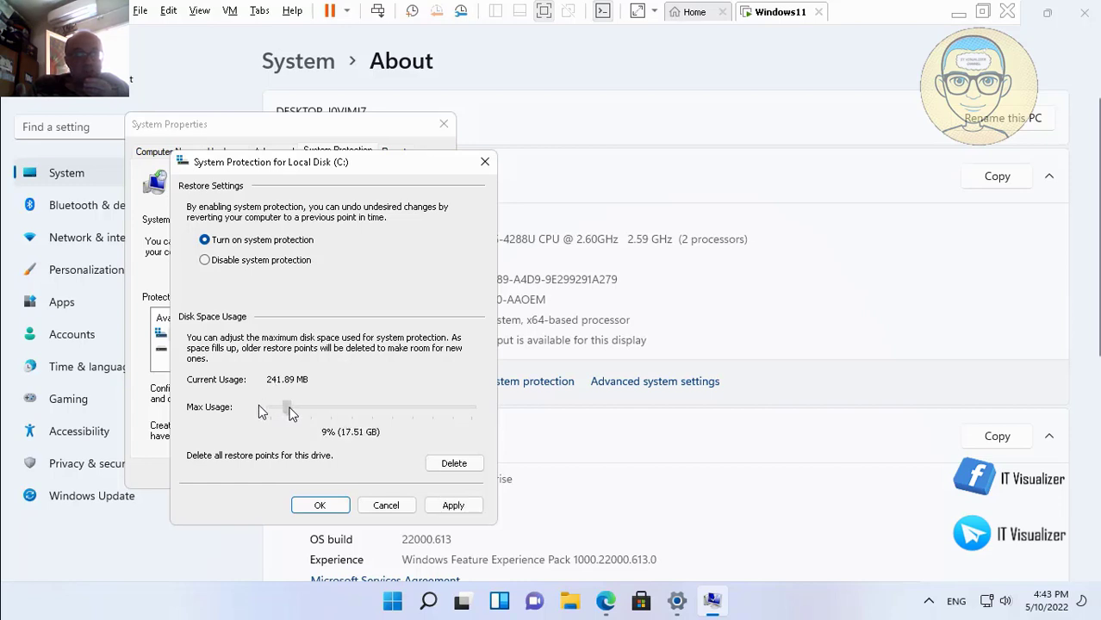
mouse_move(146, 588)
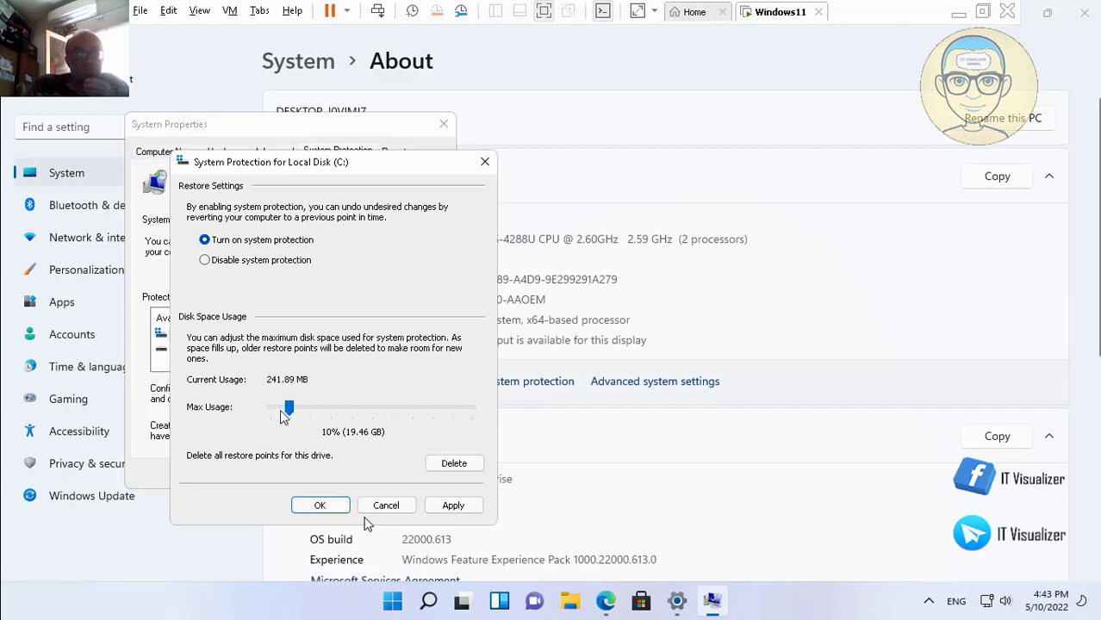
double_click(445, 311)
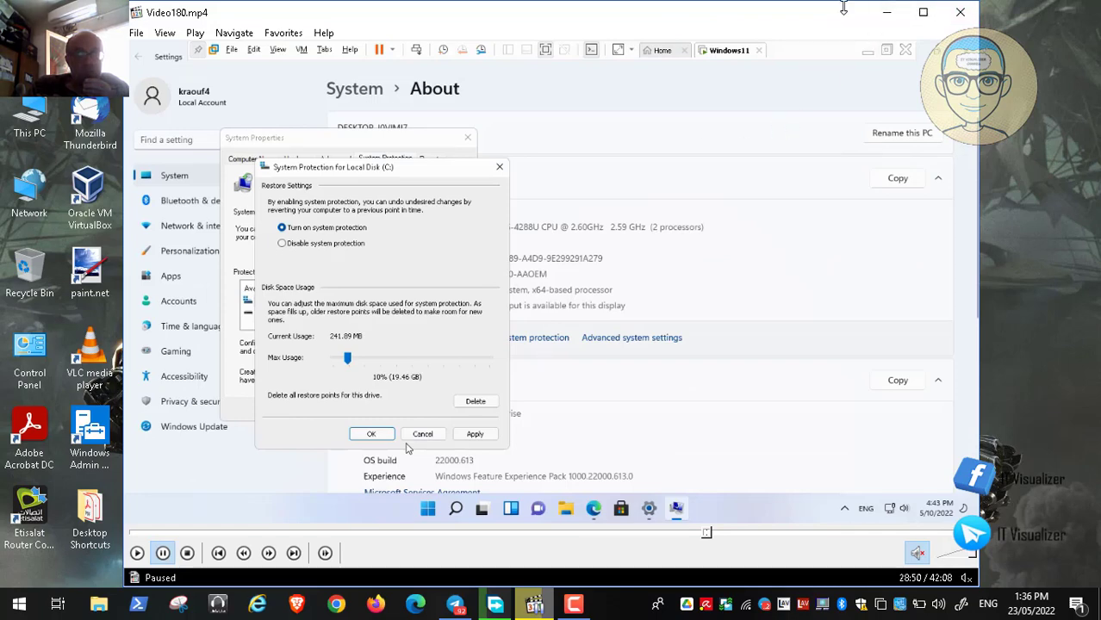
click(887, 12)
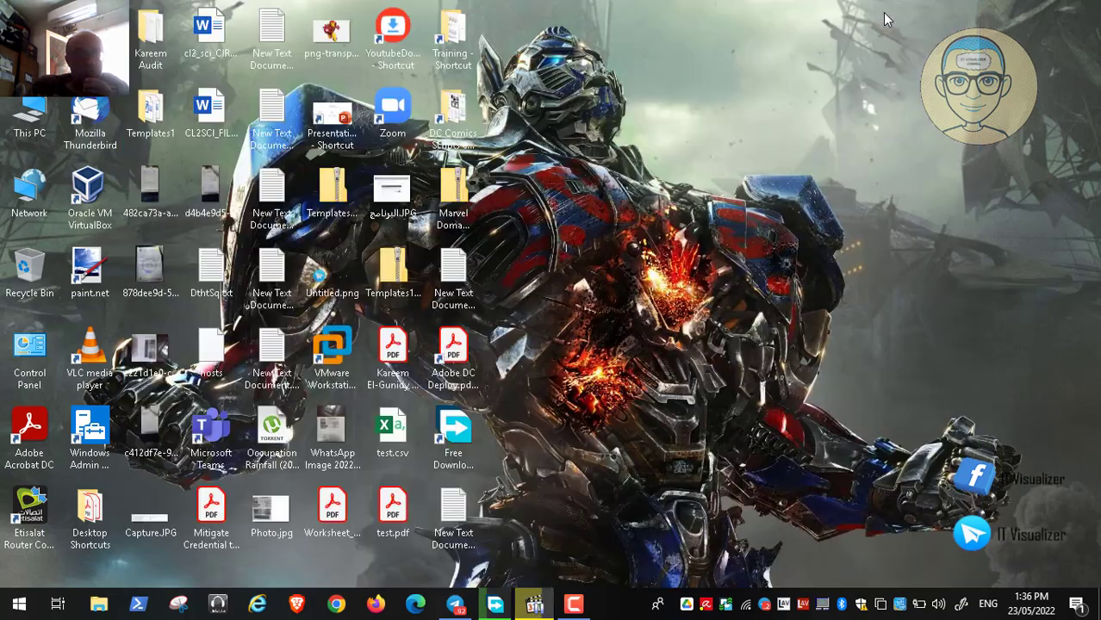
right_click(40, 133)
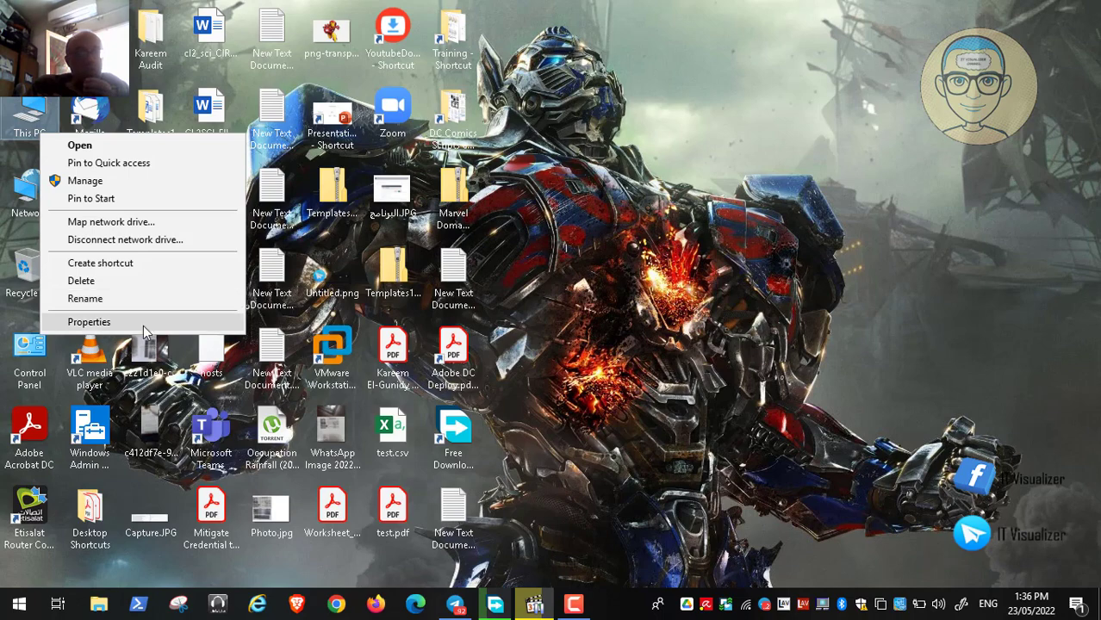
click(88, 321)
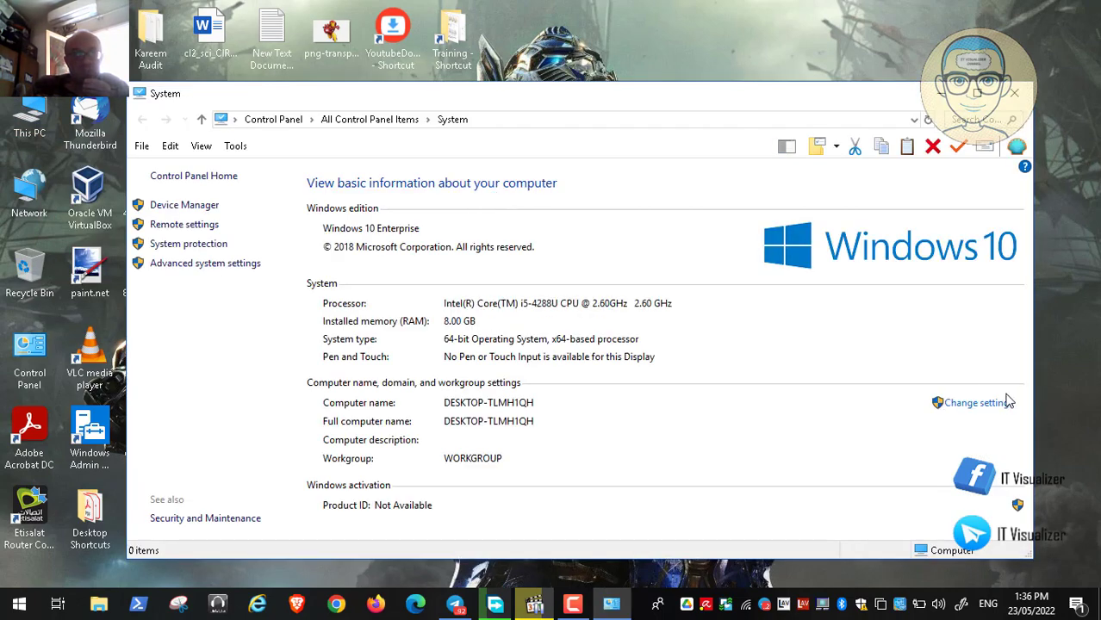
click(226, 265)
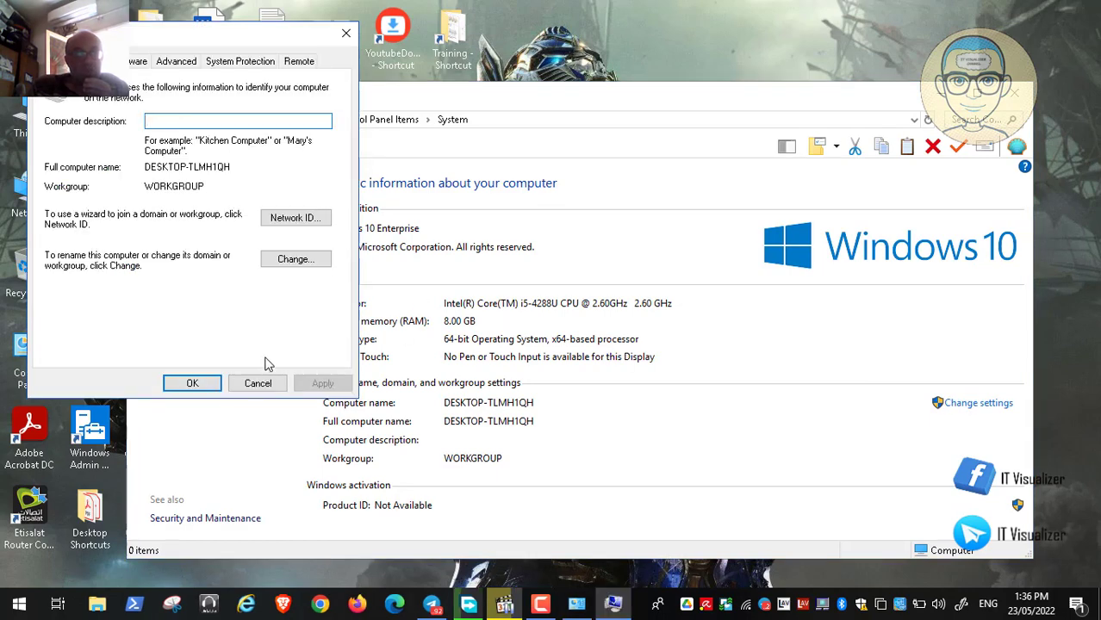
click(260, 383)
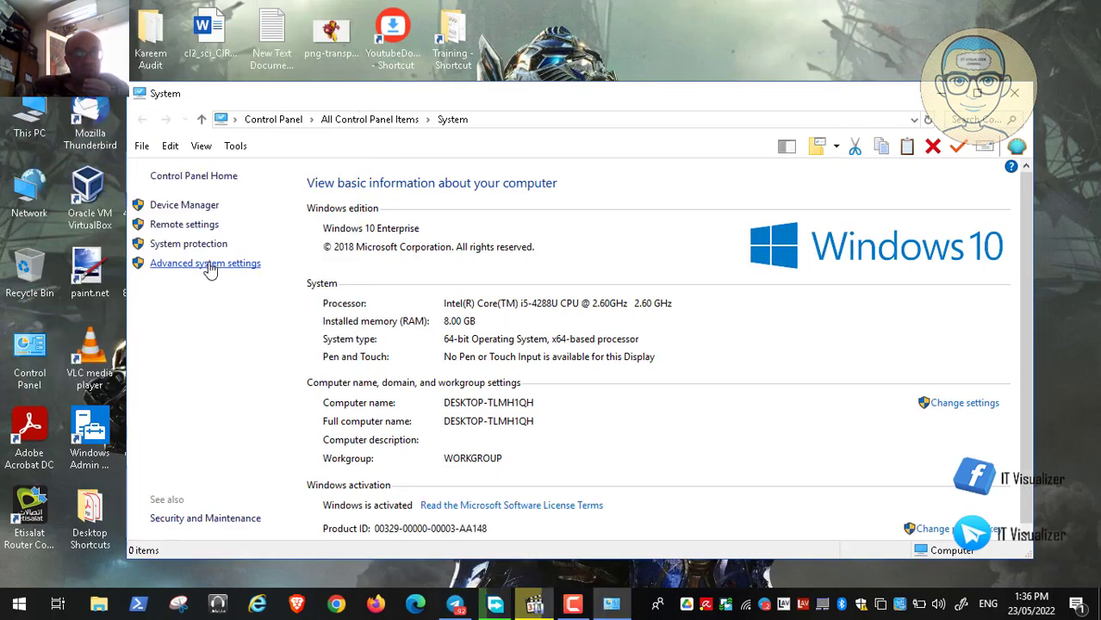
click(211, 270)
click(274, 84)
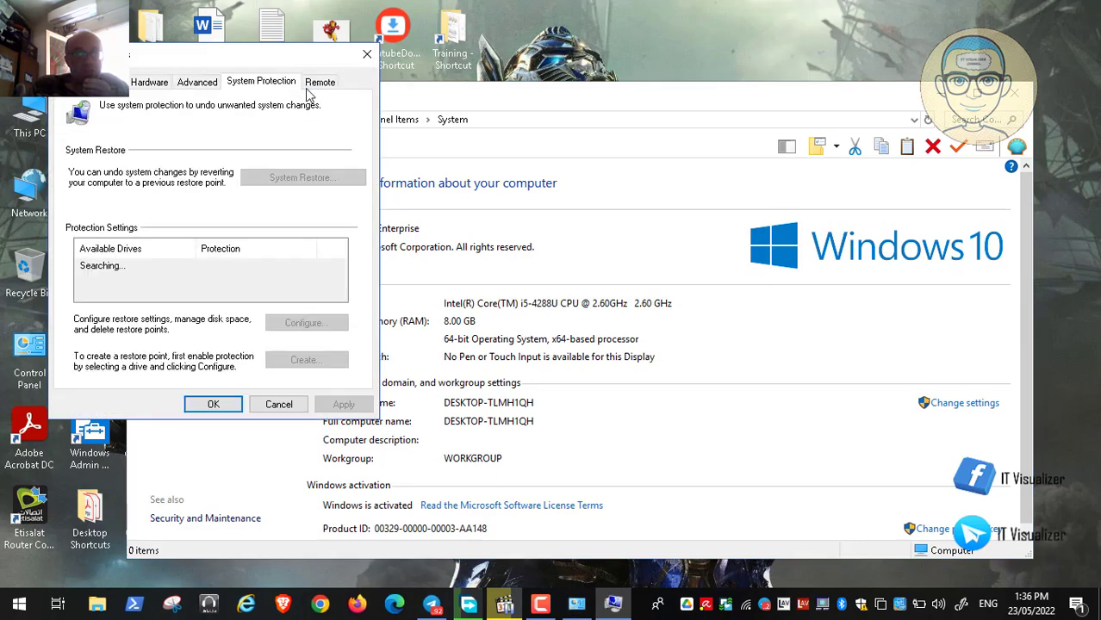
click(315, 81)
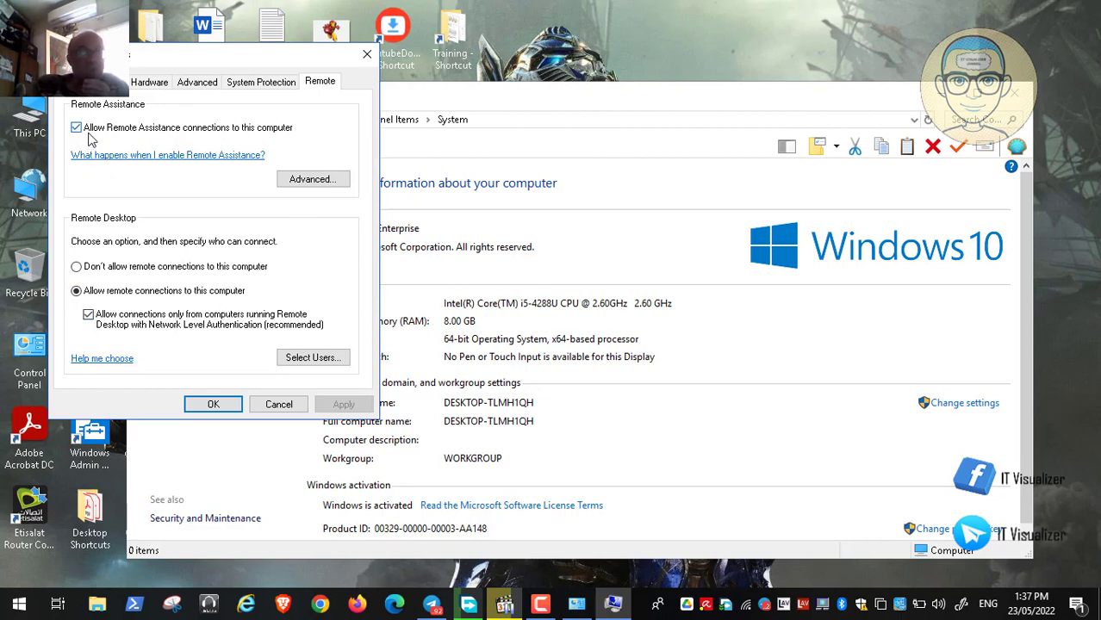
click(278, 405)
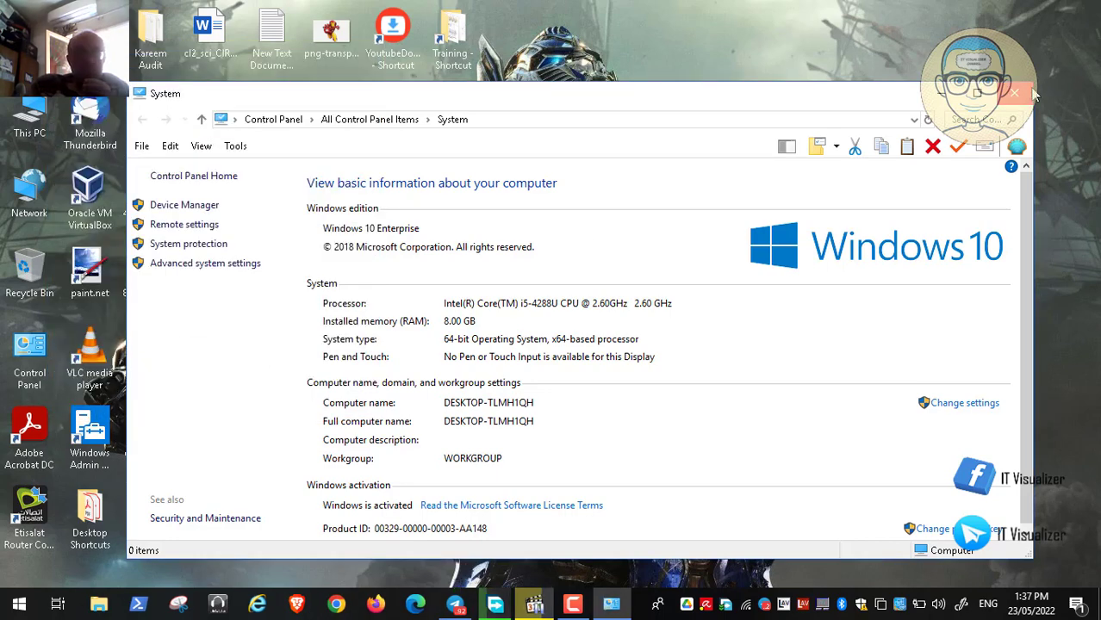
click(1017, 92)
click(532, 605)
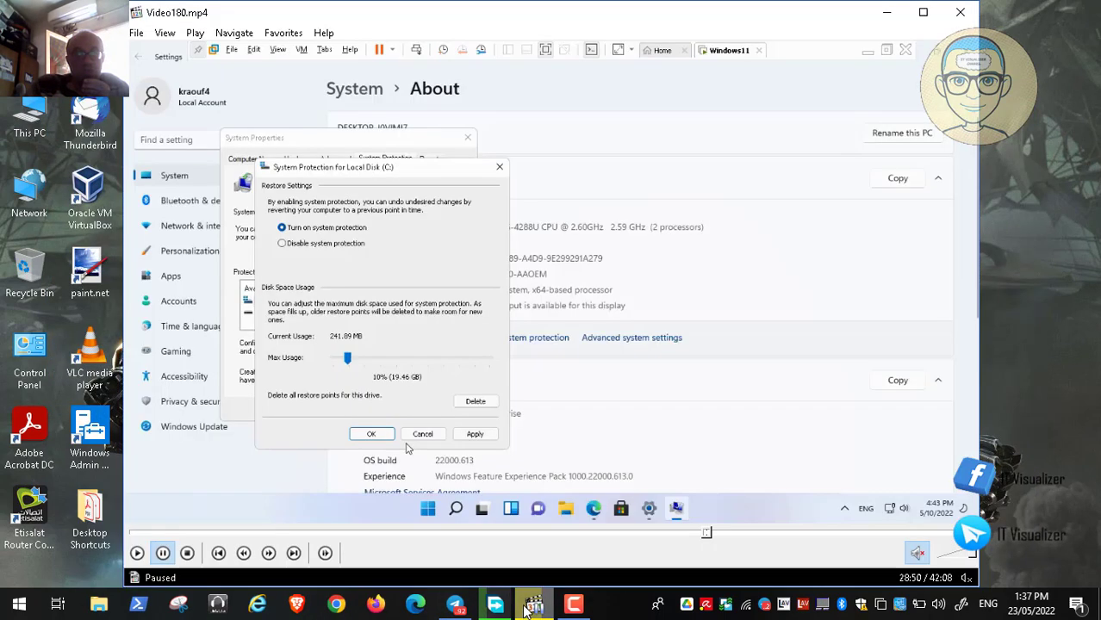
Step: Play the tutorial video full screen, then take the virtual machine out of full screen
double_click(487, 374)
click(13, 587)
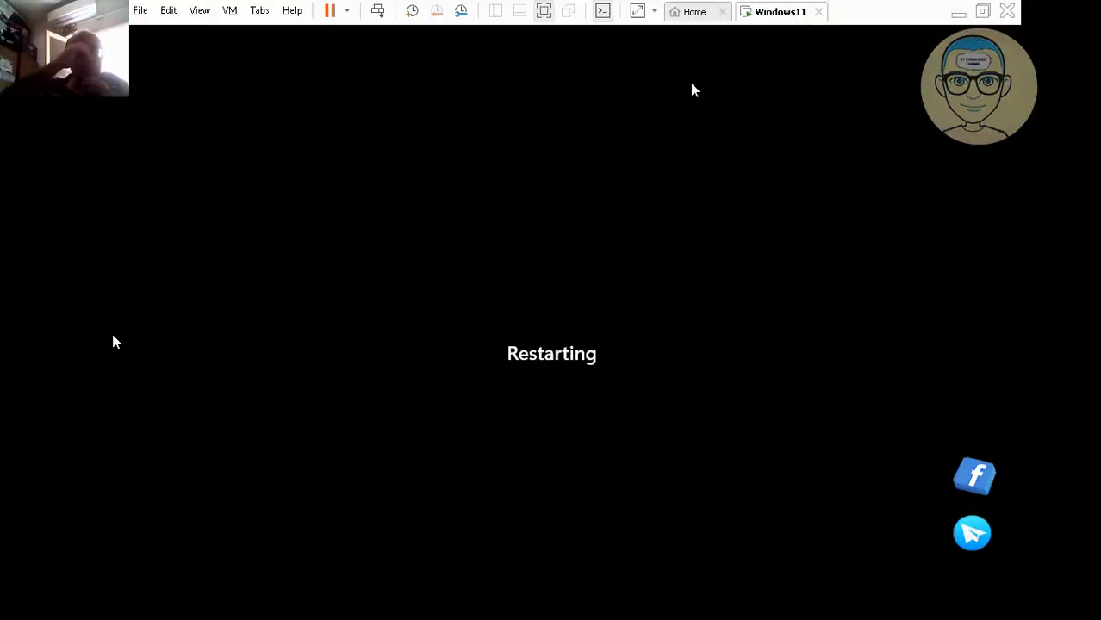
click(544, 11)
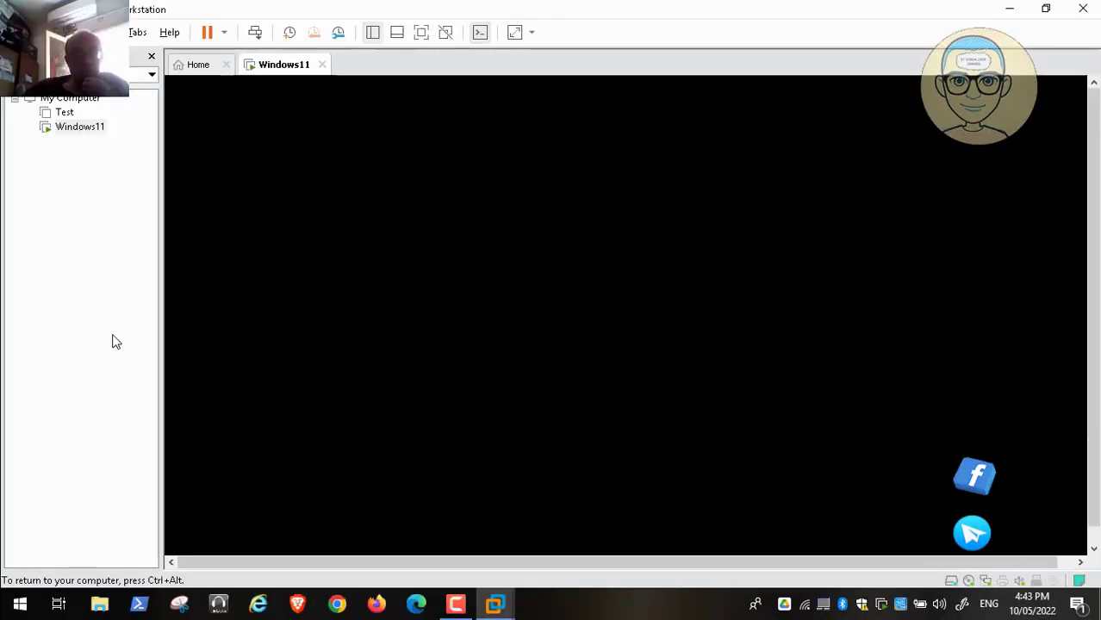
click(457, 606)
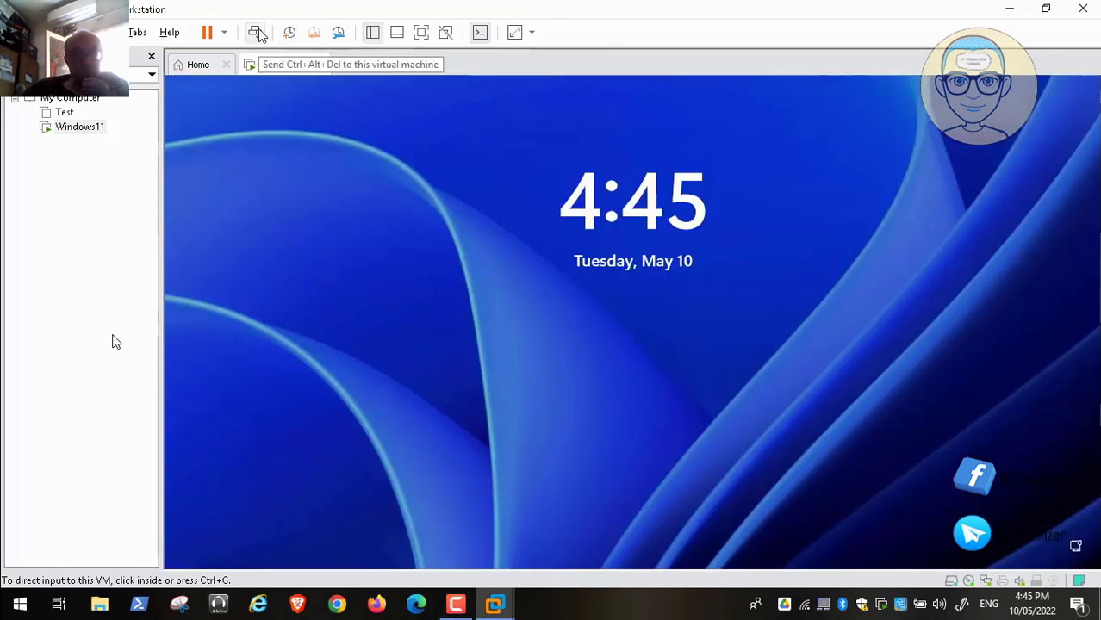
Step: Dismiss the lock screen, sign in with the account password, and resume the screen recording
click(438, 263)
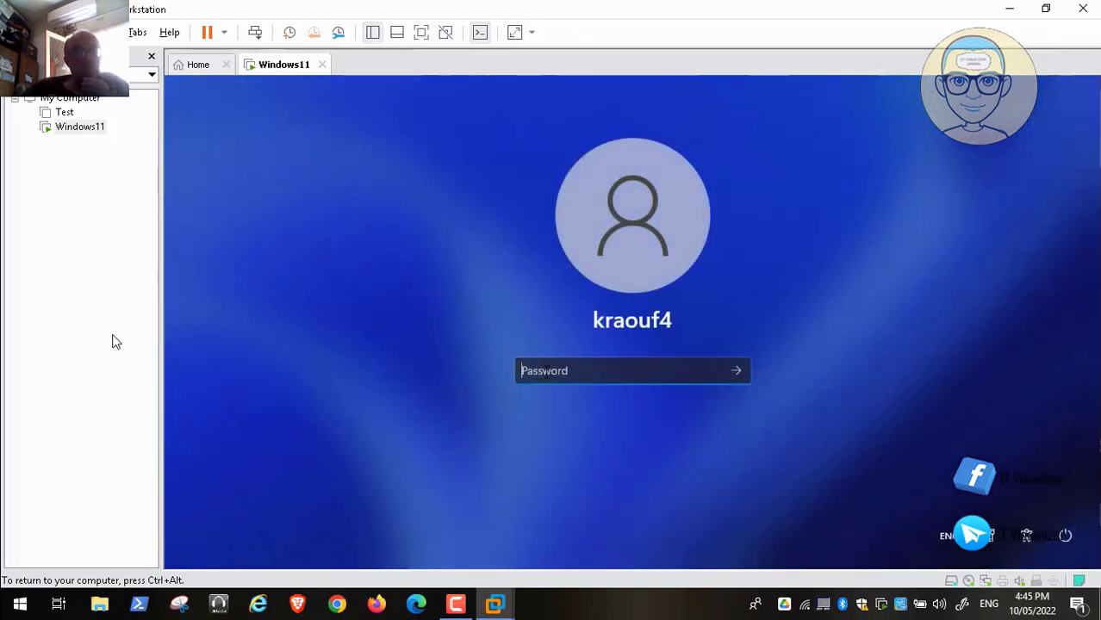
text(*****)
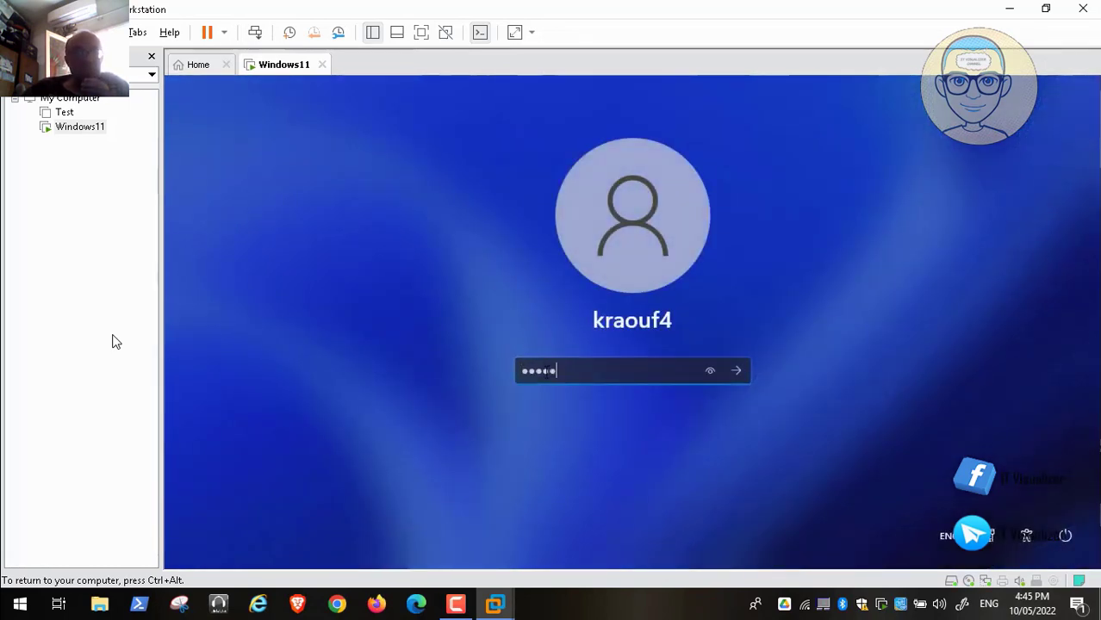
text(********)
key(Return)
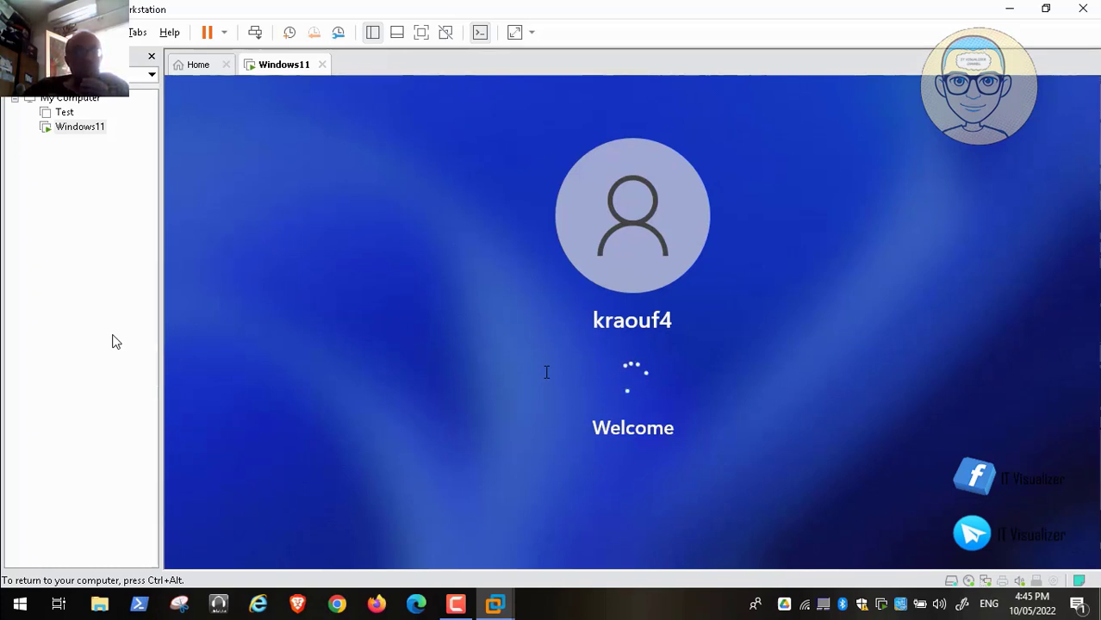
key(ctrl+alt)
click(466, 608)
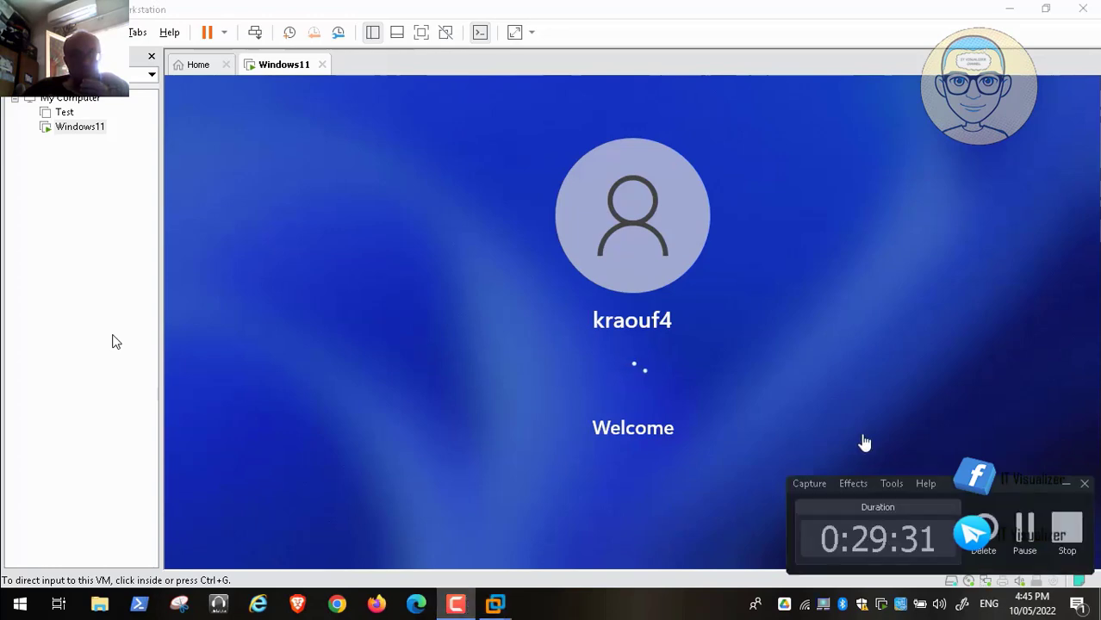
click(1025, 529)
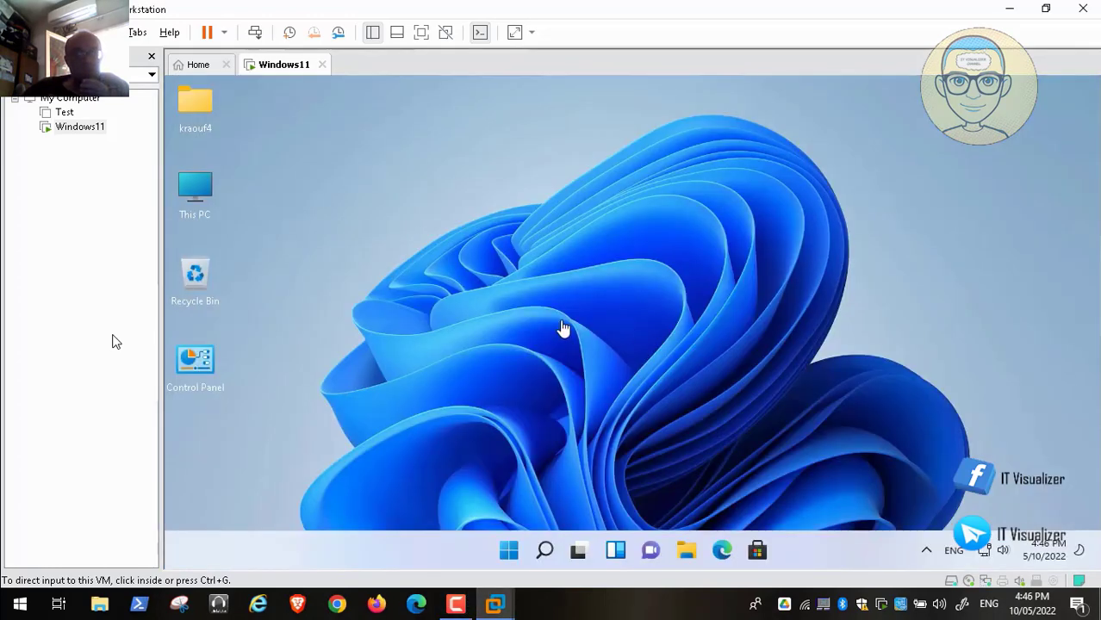
Step: Unpin the Microsoft Store icon from the guest's taskbar using its right-click menu
click(486, 294)
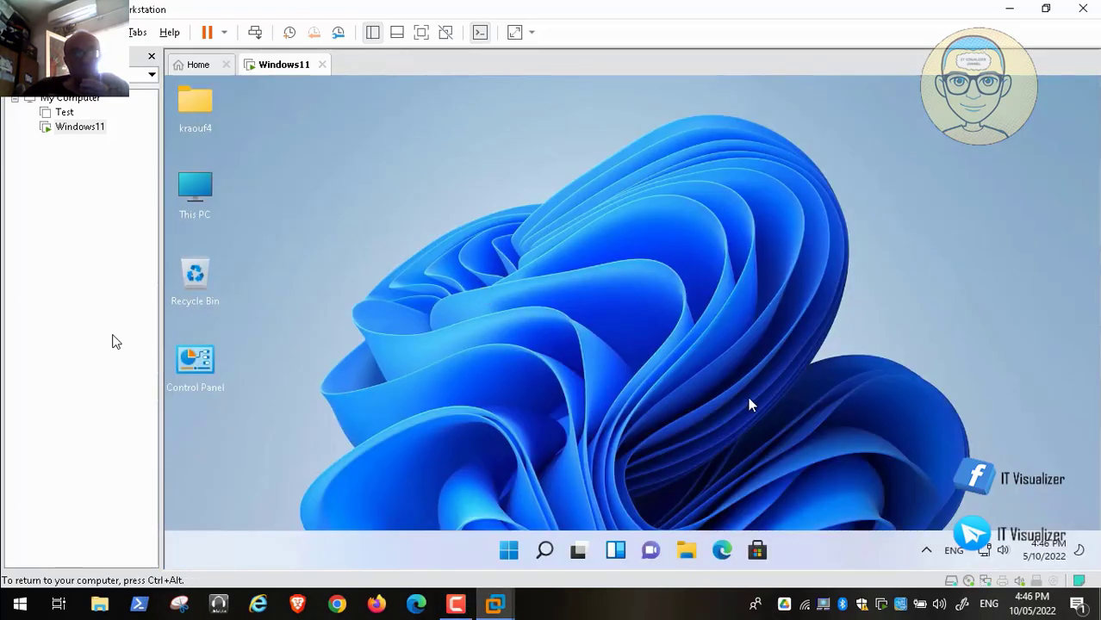
right_click(759, 552)
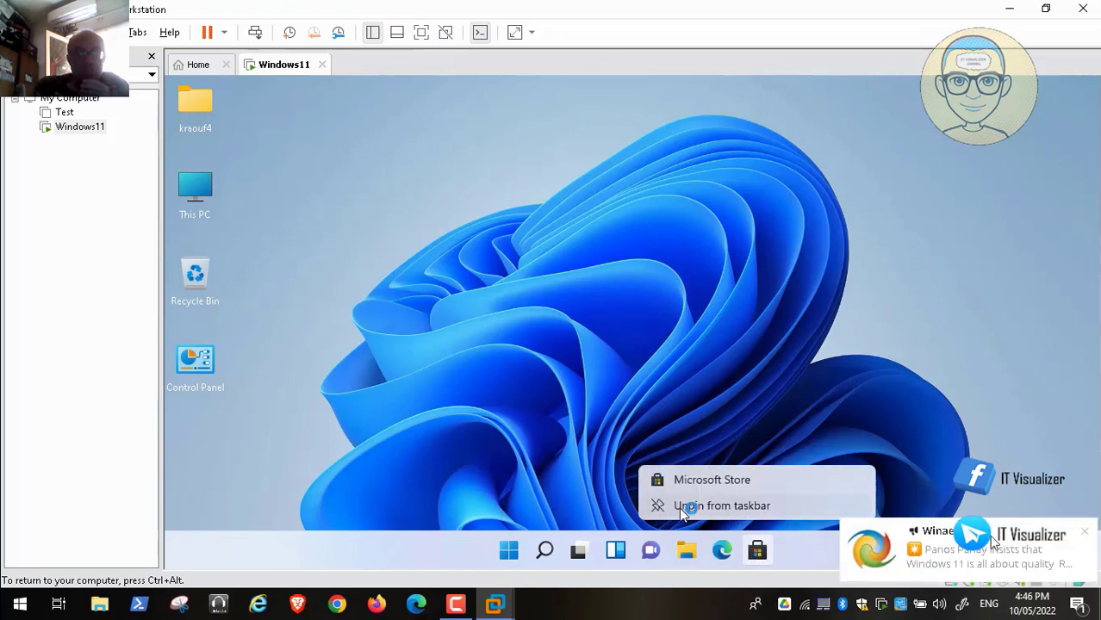
click(713, 510)
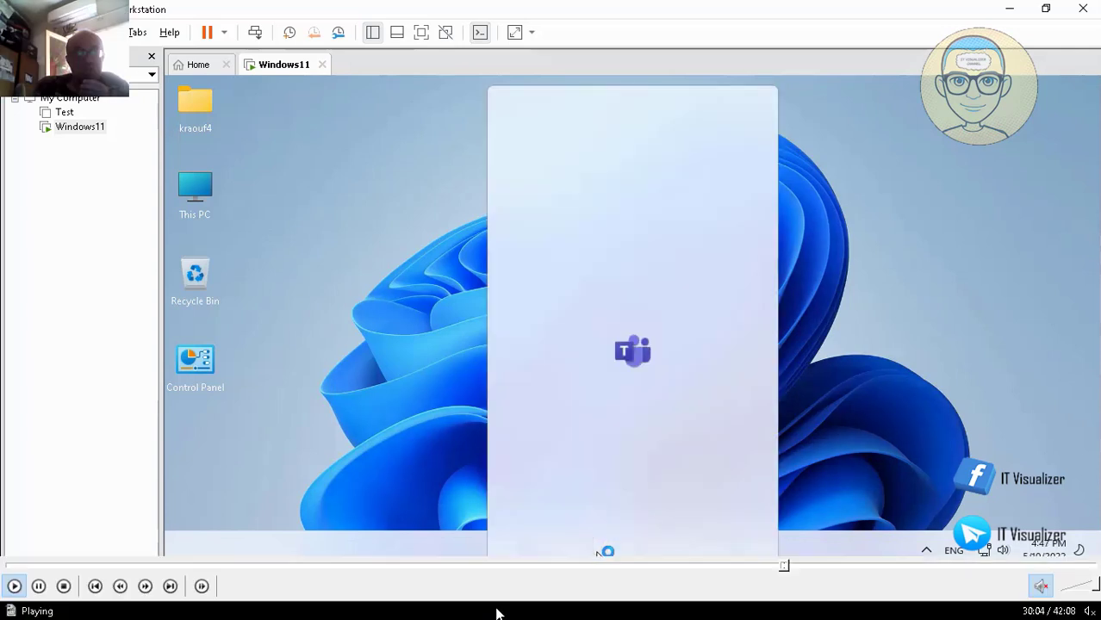
Step: Scrub the tutorial video's seek bar to the Personalization > Taskbar settings moment
click(792, 566)
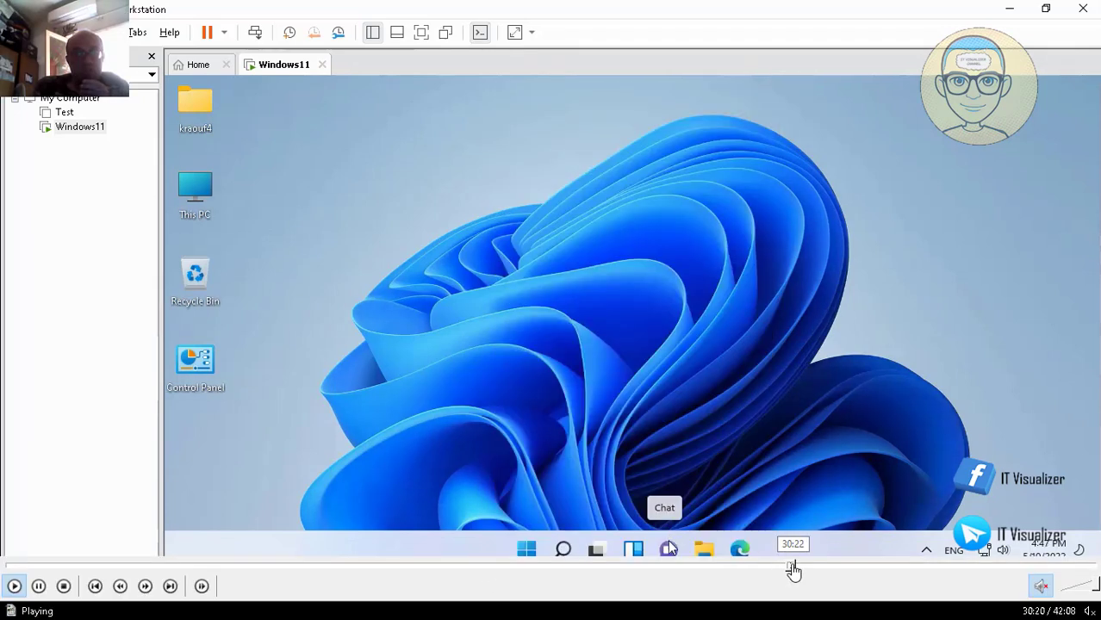
click(801, 566)
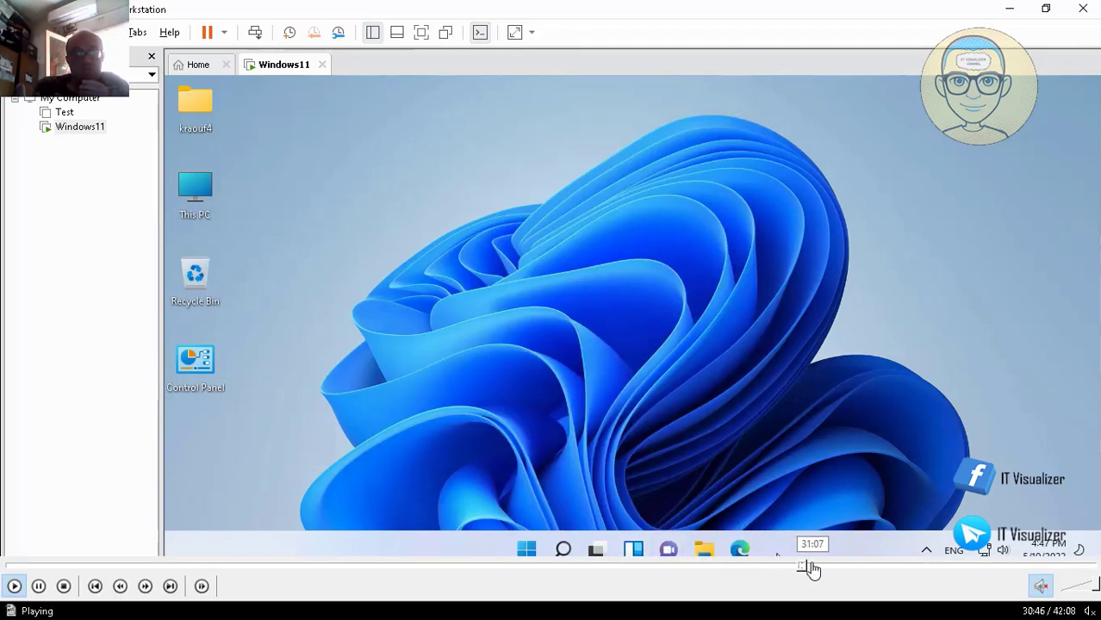
click(811, 568)
click(808, 568)
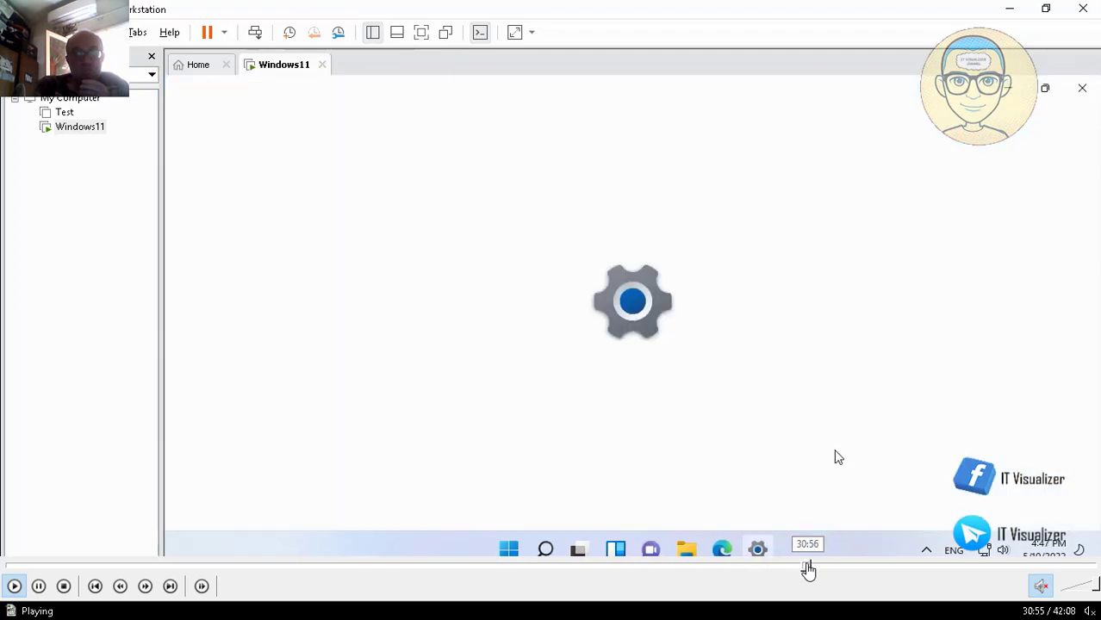
click(806, 569)
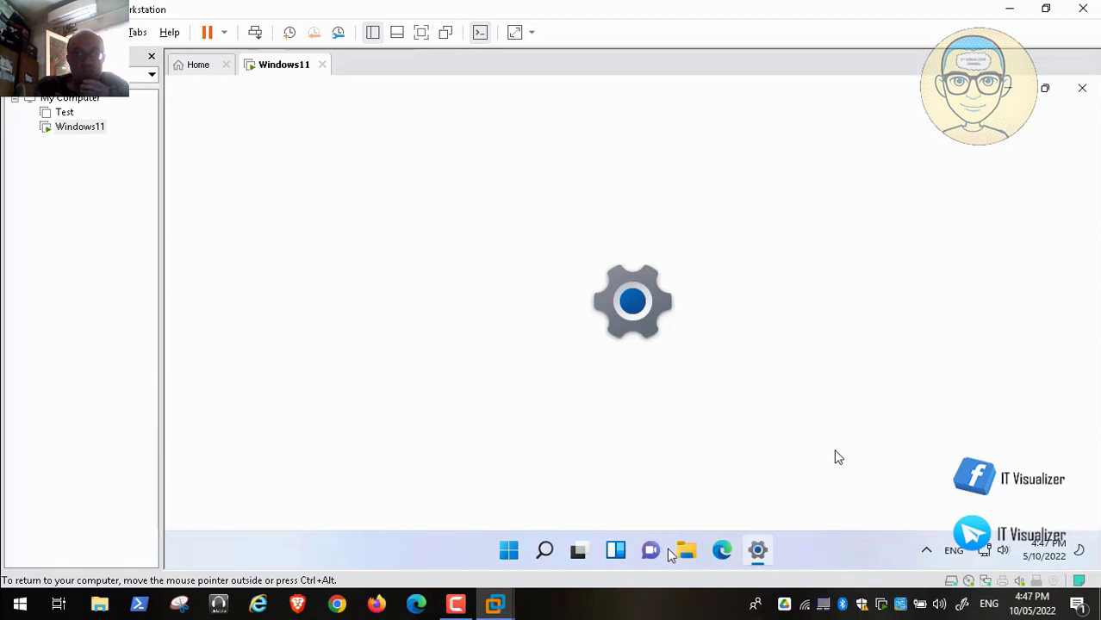
click(804, 569)
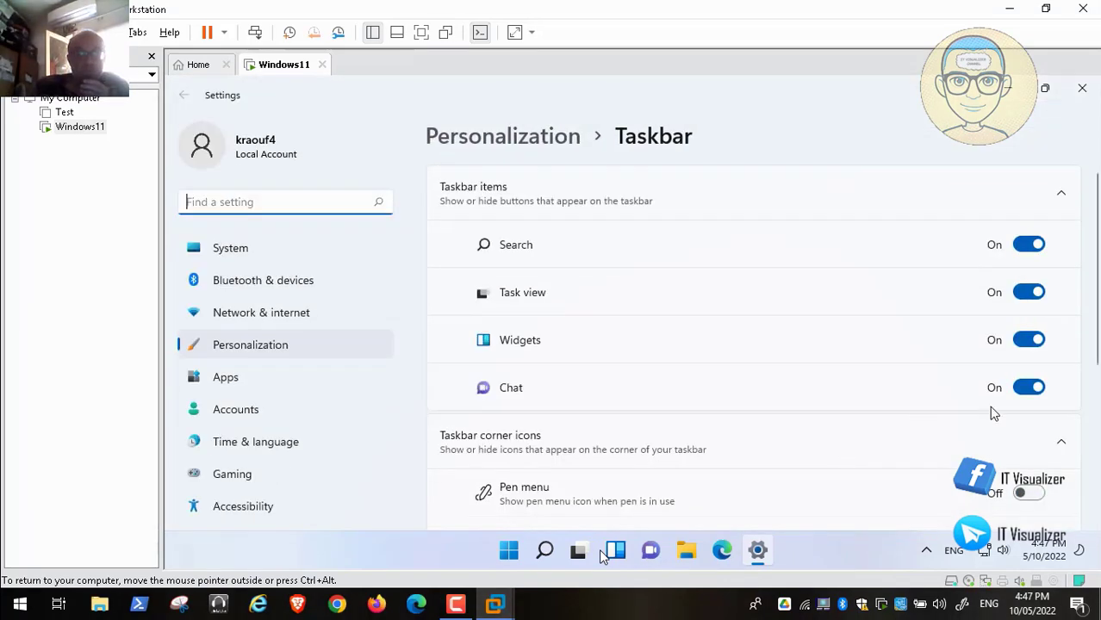
mouse_move(110, 594)
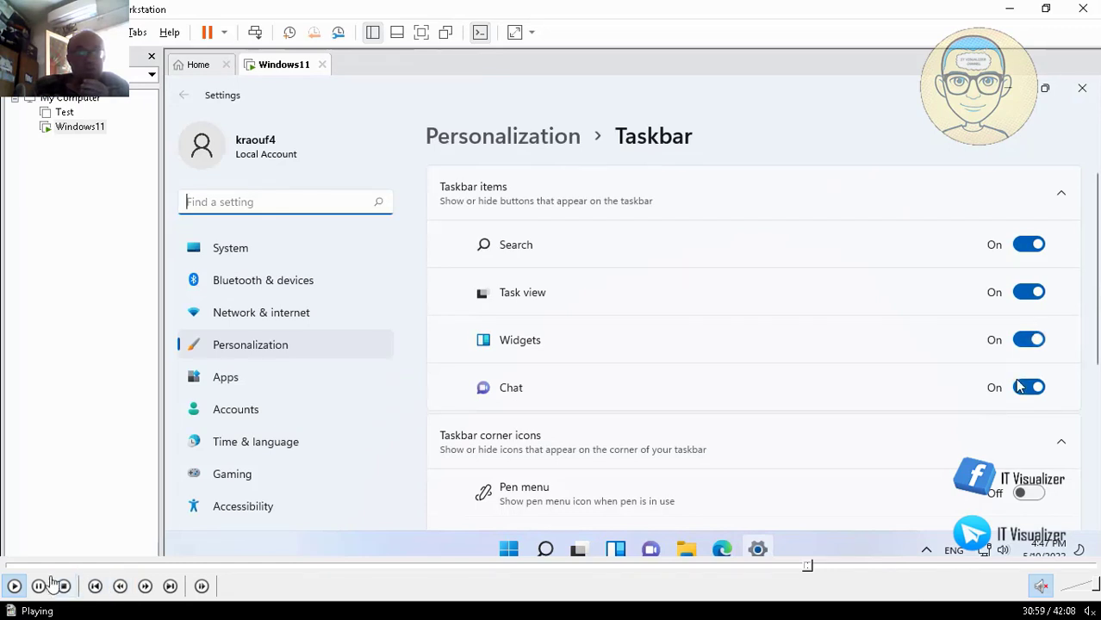
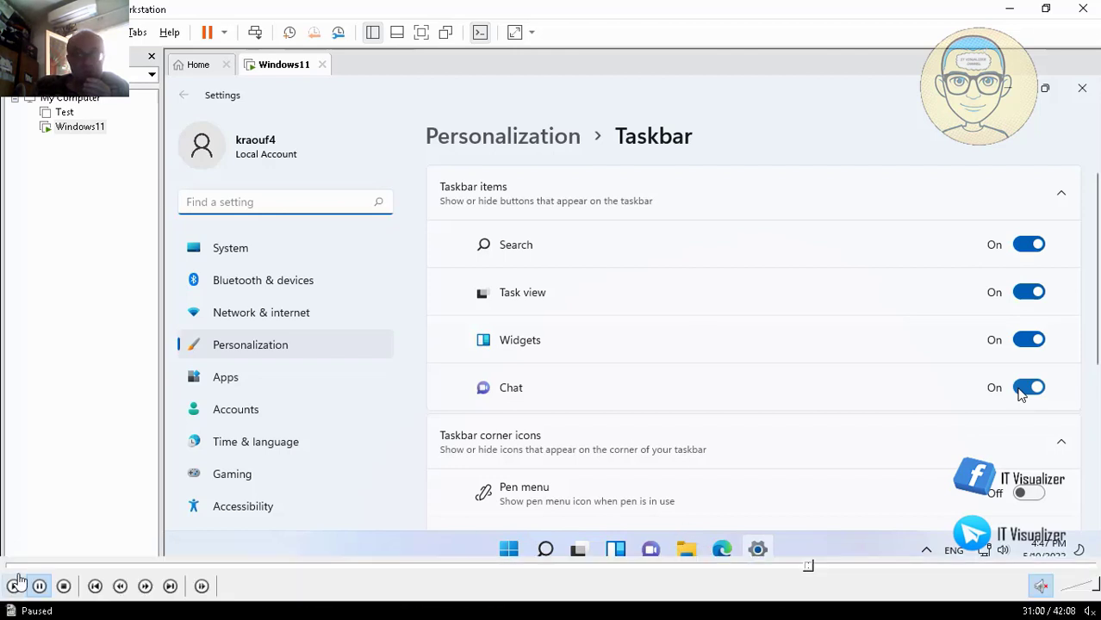
Step: Dismiss the Widgets panel and return to the guest's Taskbar settings
click(13, 589)
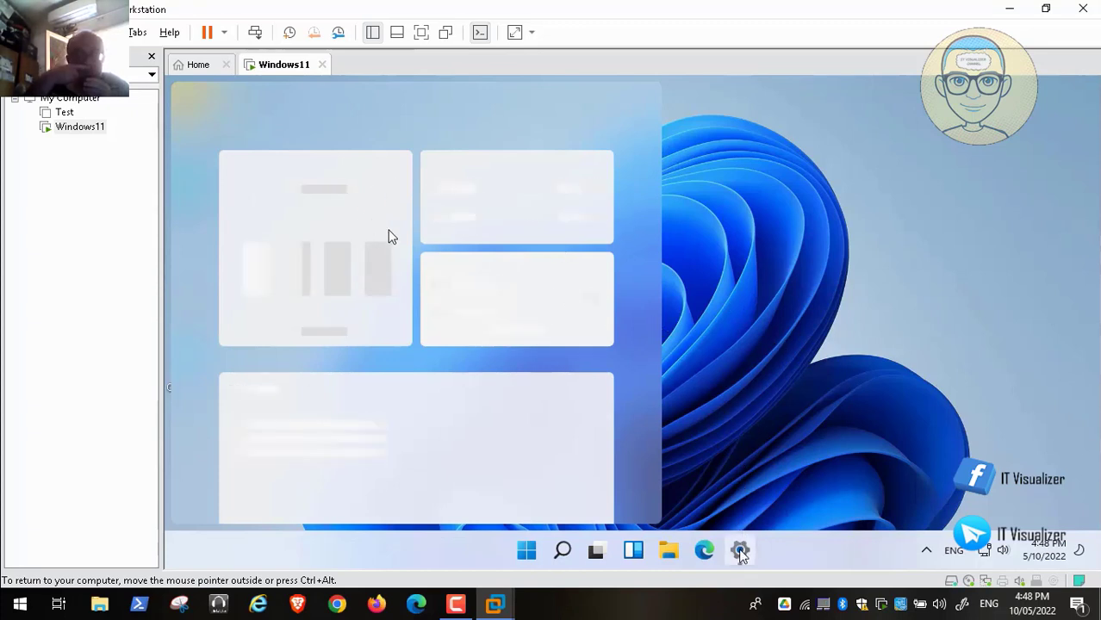
mouse_move(741, 554)
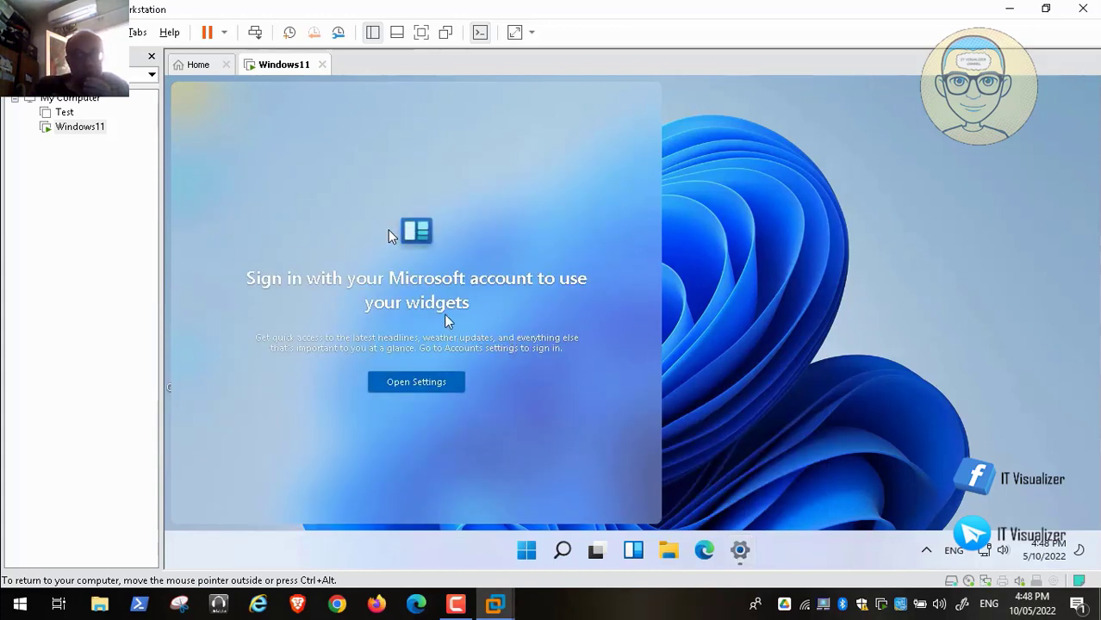
click(749, 361)
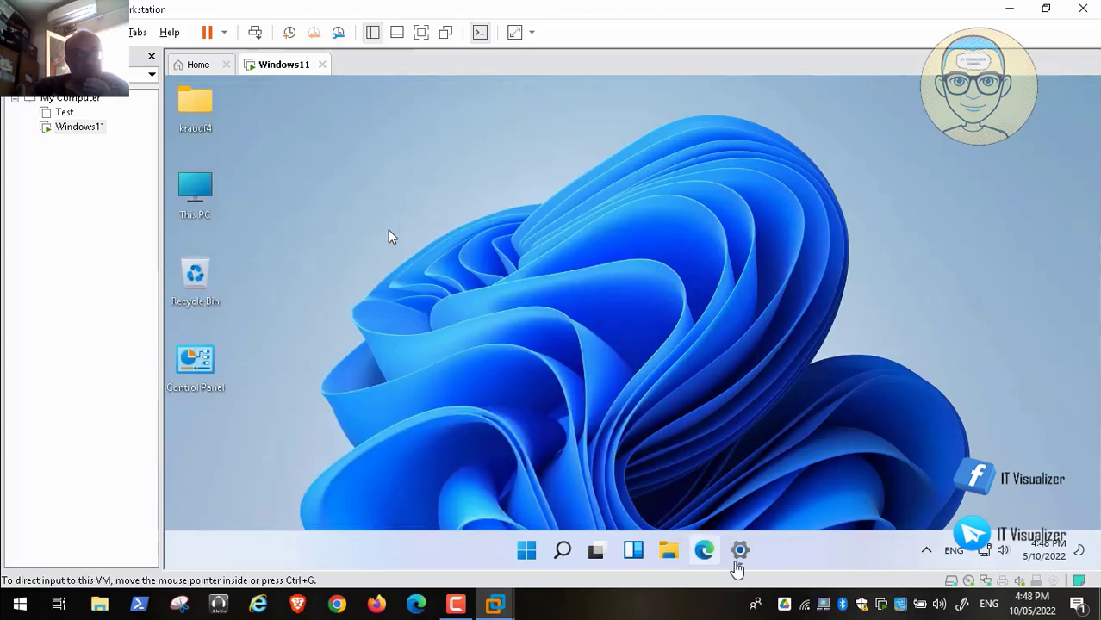
click(739, 556)
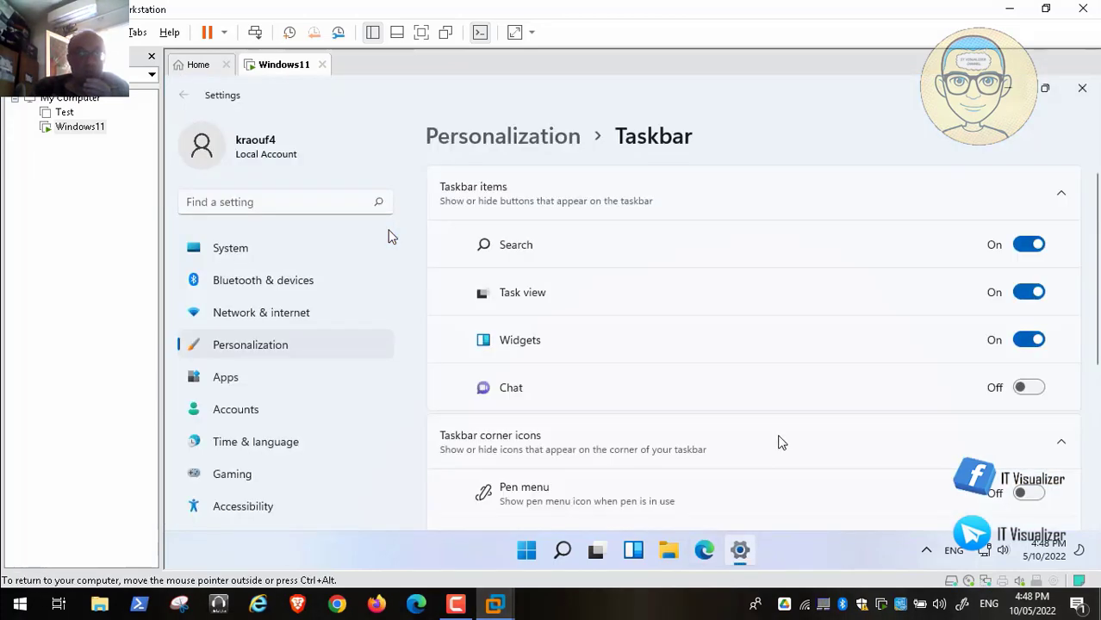
Step: Switch off the Widgets, Task view and Search taskbar buttons, then close Settings
click(1021, 341)
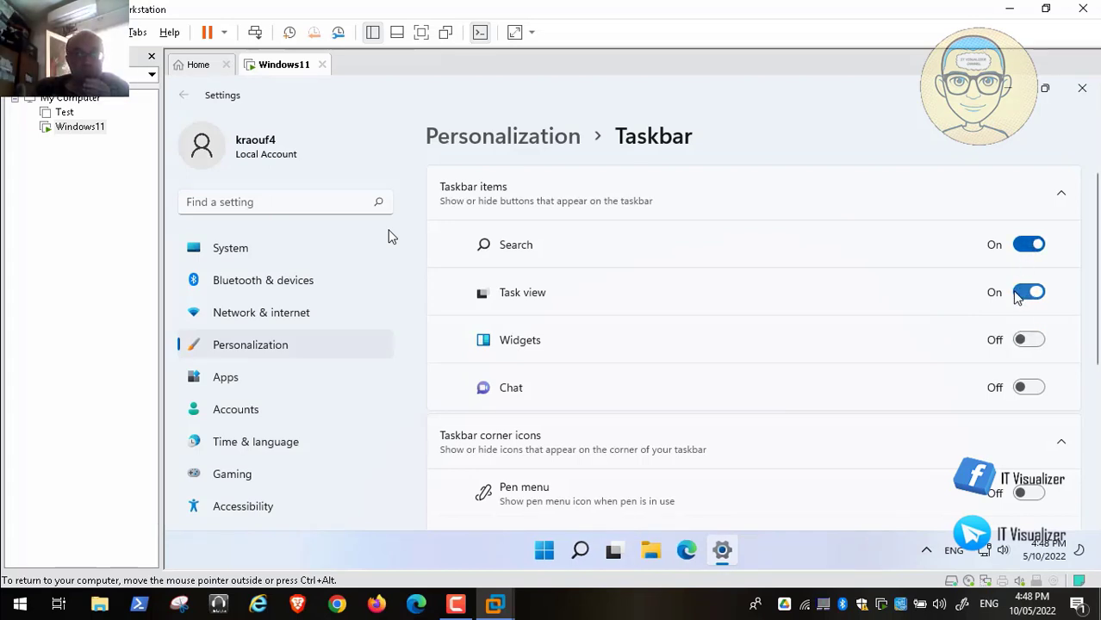
click(1025, 294)
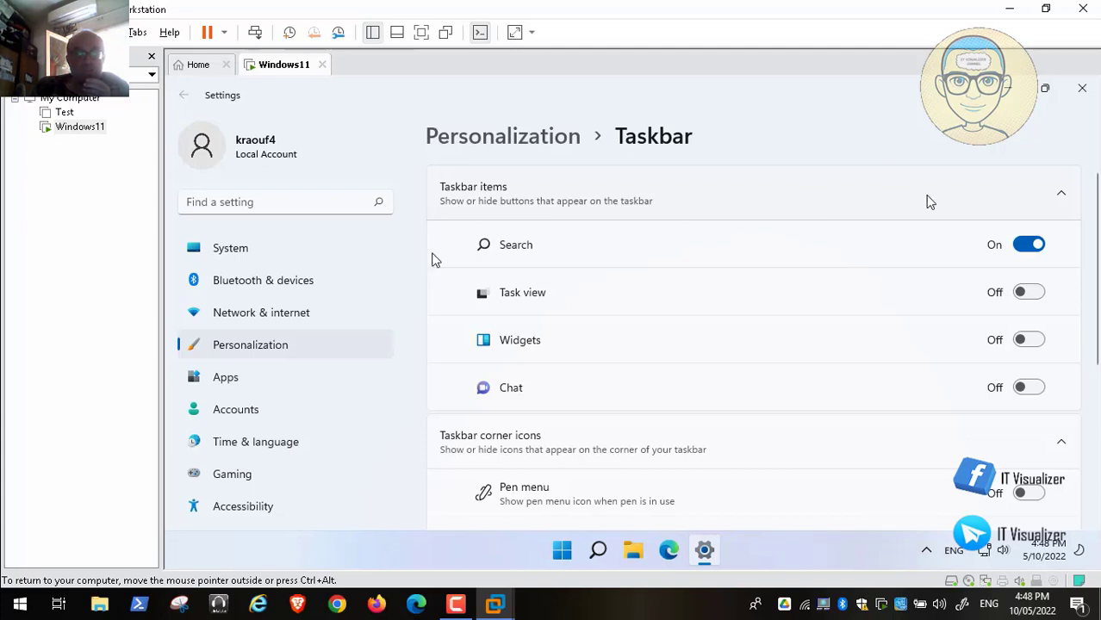
click(1025, 245)
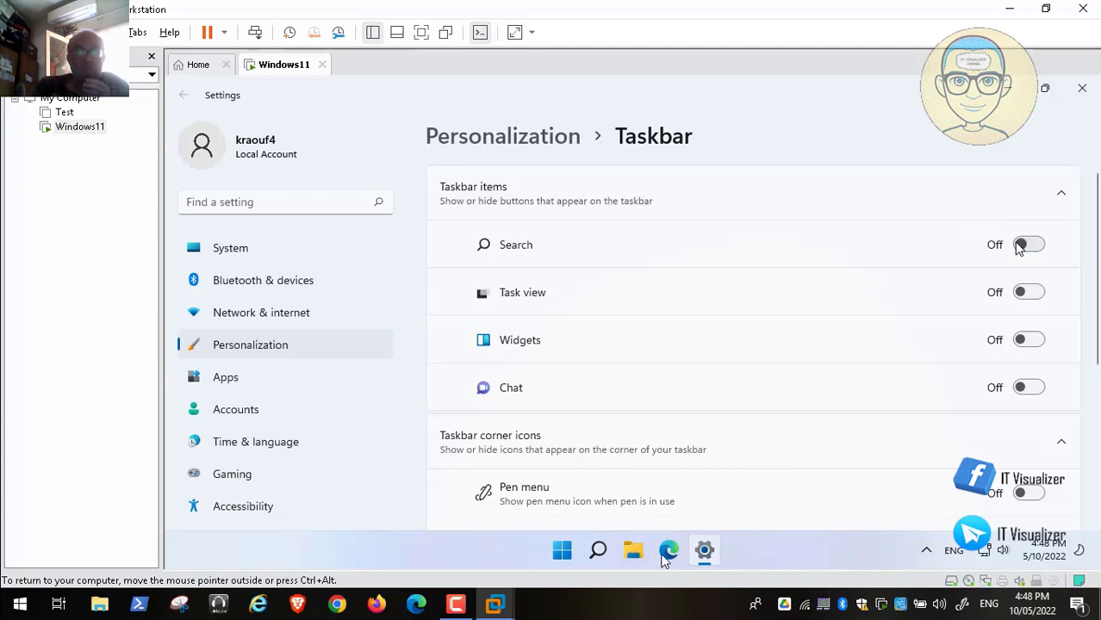
click(1083, 89)
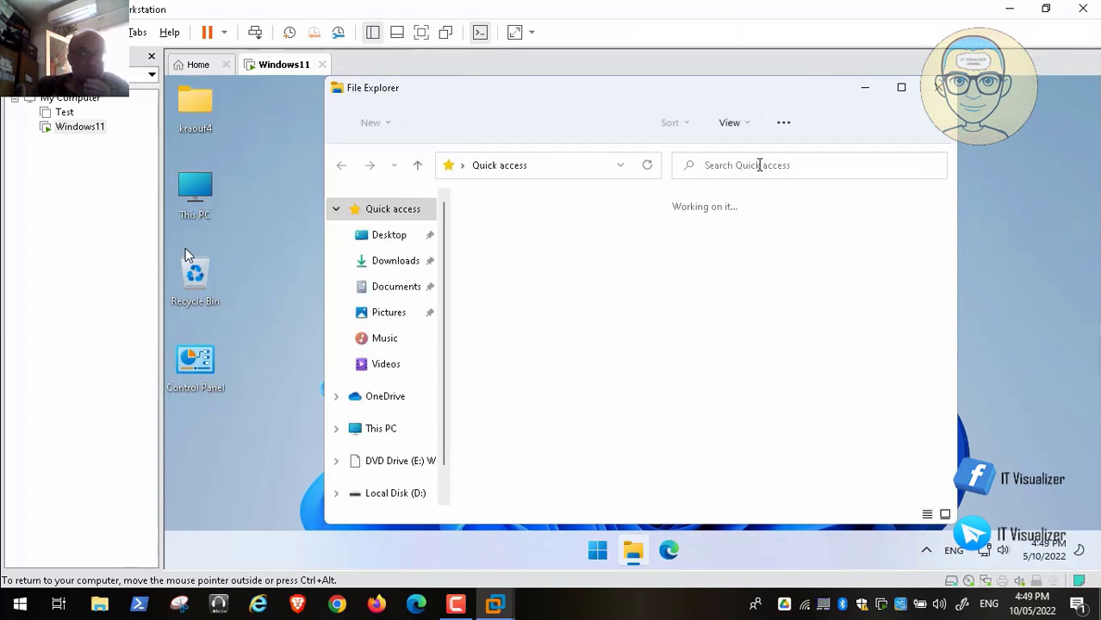
Step: Browse This PC in File Explorer, then close the window
click(392, 435)
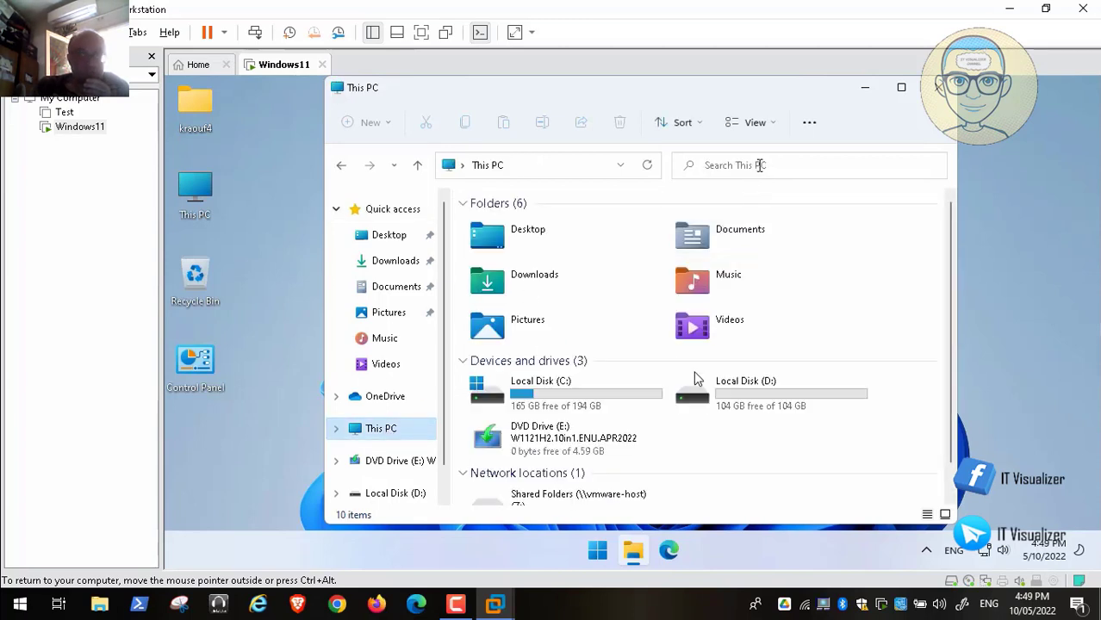
click(759, 165)
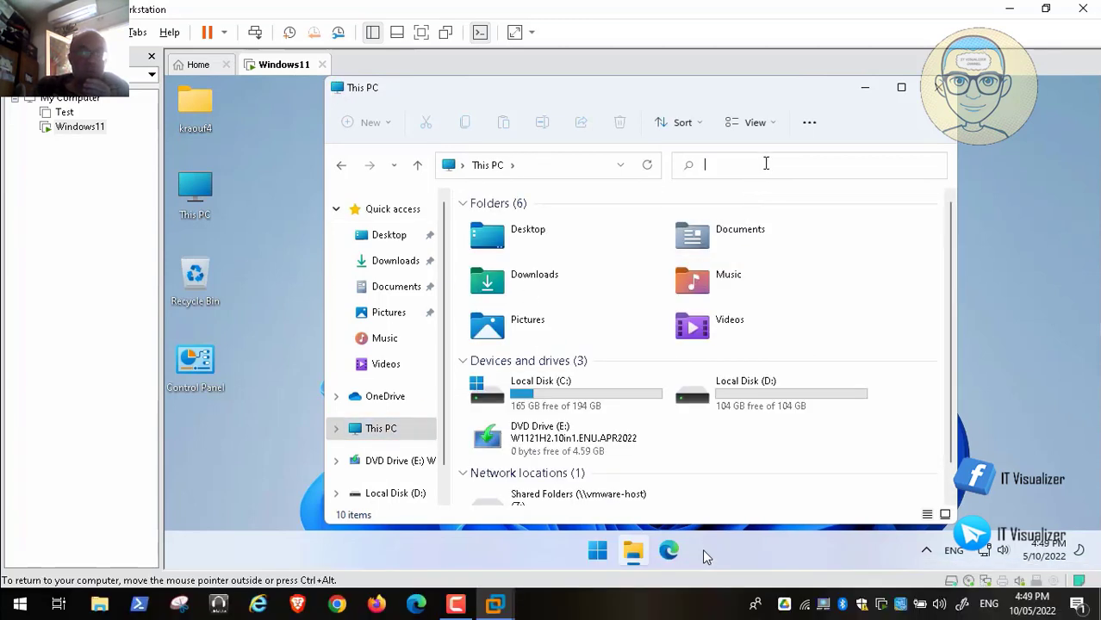
click(941, 93)
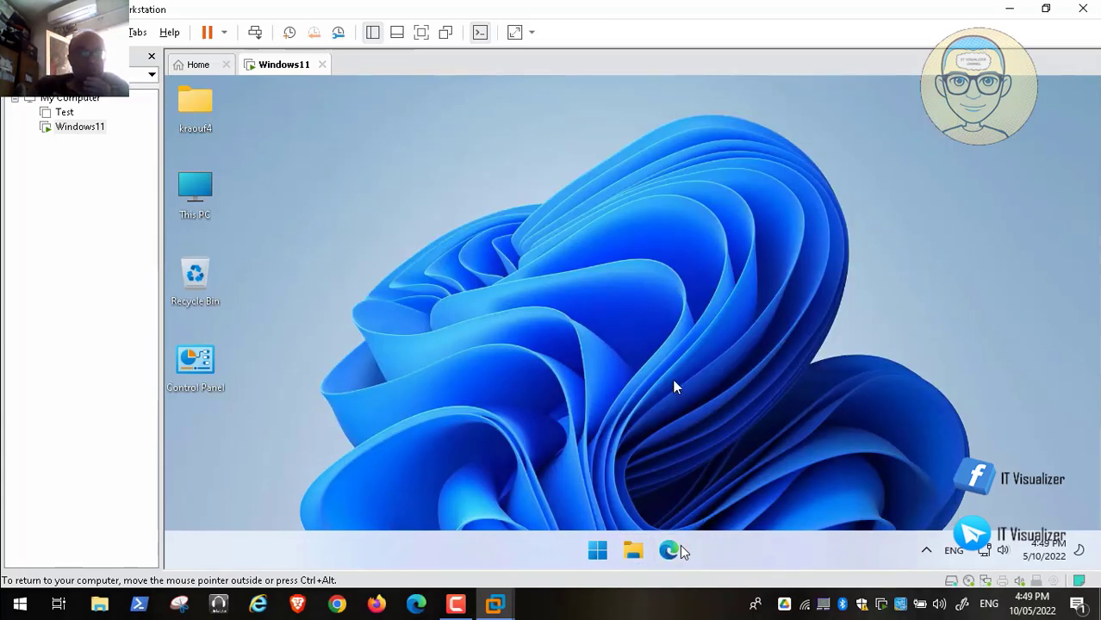
Step: Launch Edge and minimize it, then open and close the Control Panel
click(670, 551)
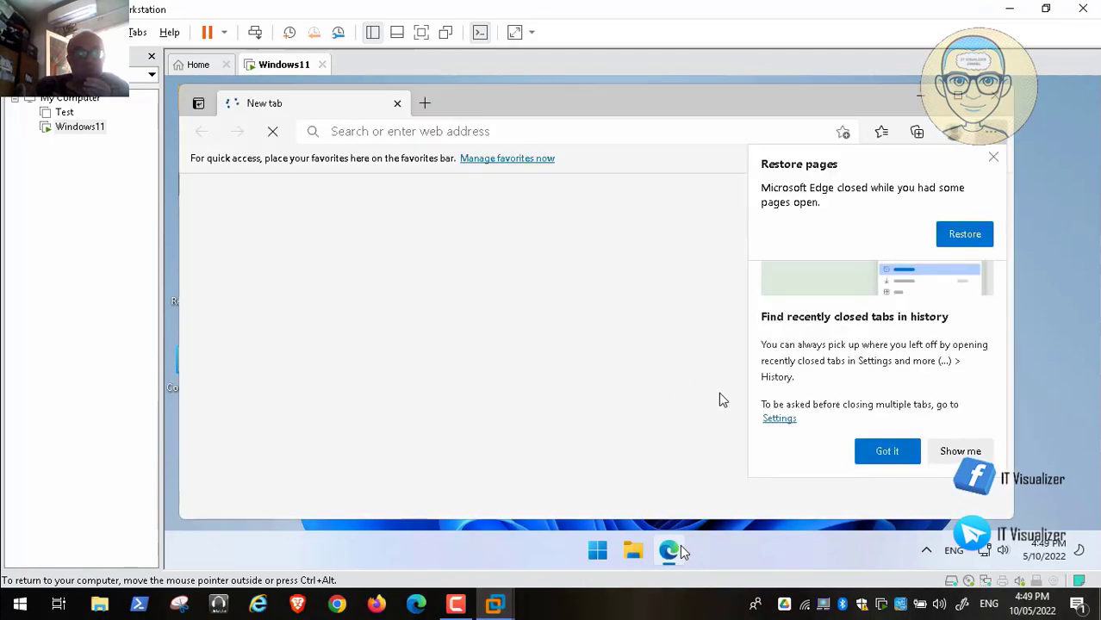
click(891, 457)
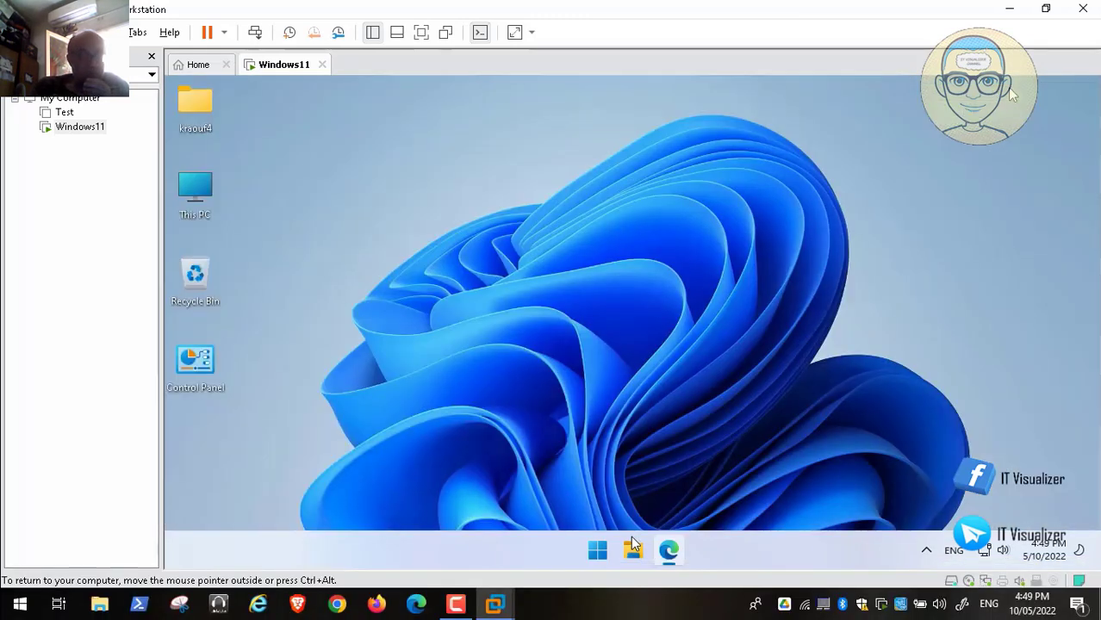
click(1009, 87)
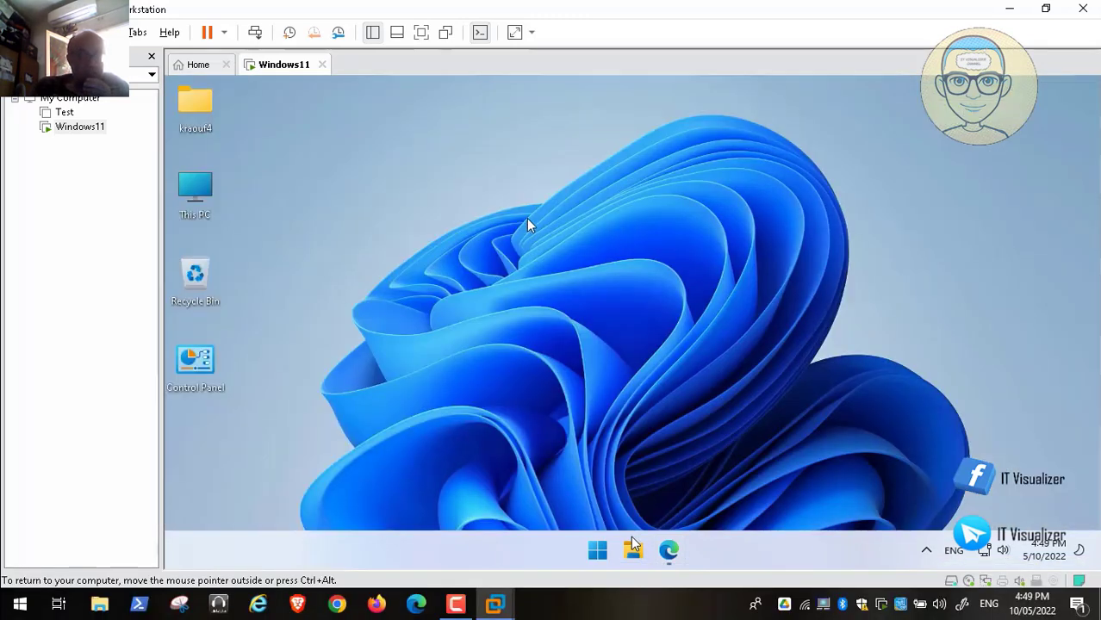
double_click(206, 360)
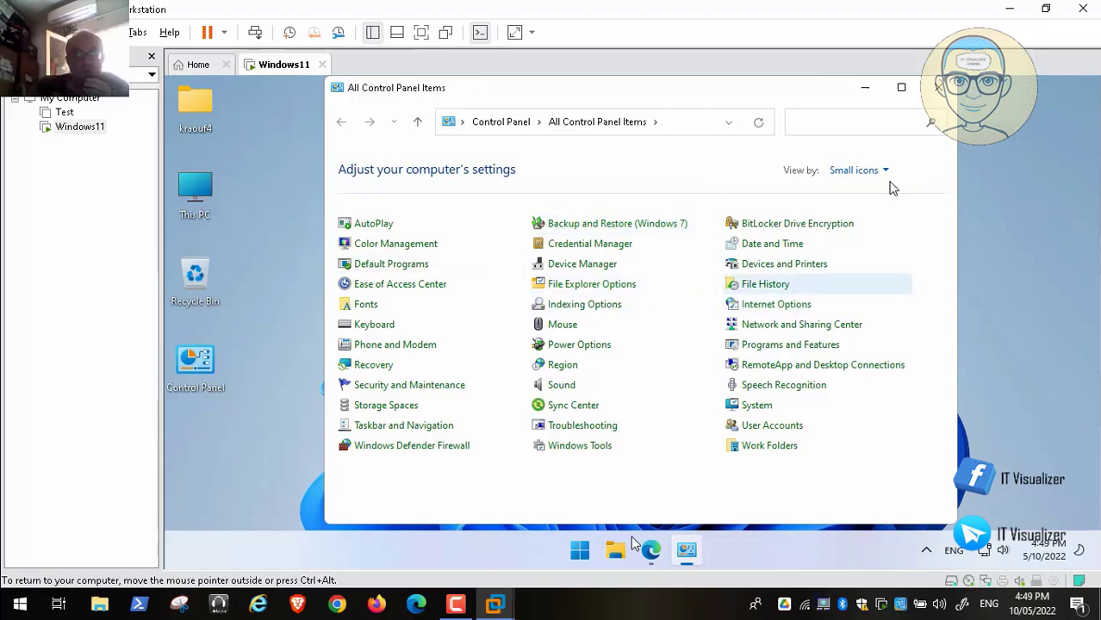
click(937, 91)
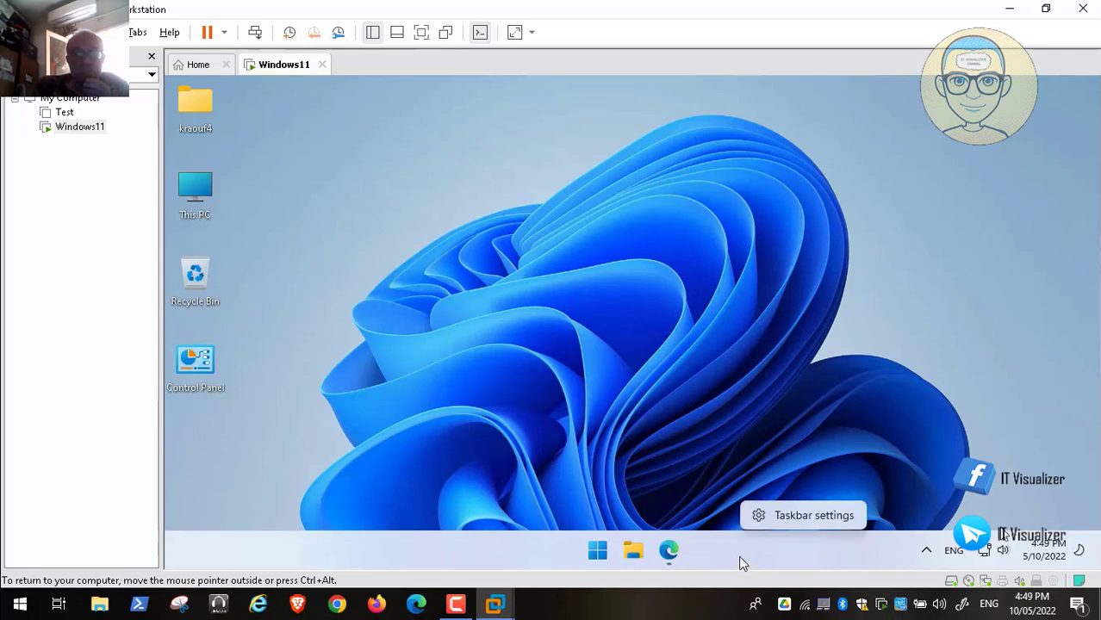
mouse_move(1005, 560)
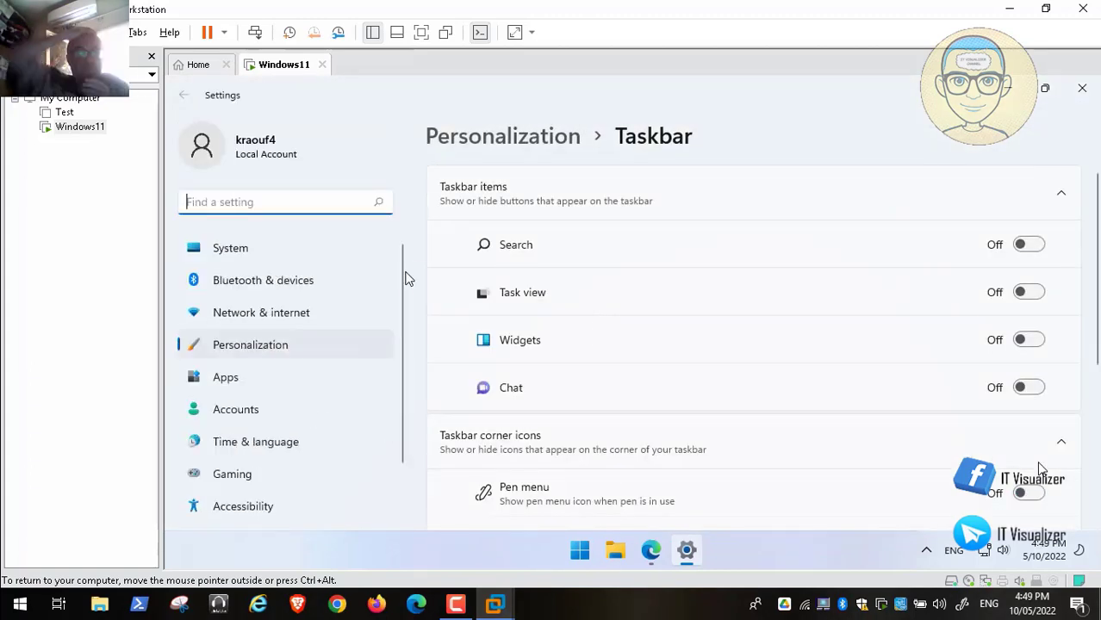
Step: Scroll the Settings sidebar down to Windows Update and open it
scroll(398, 315, down, 1)
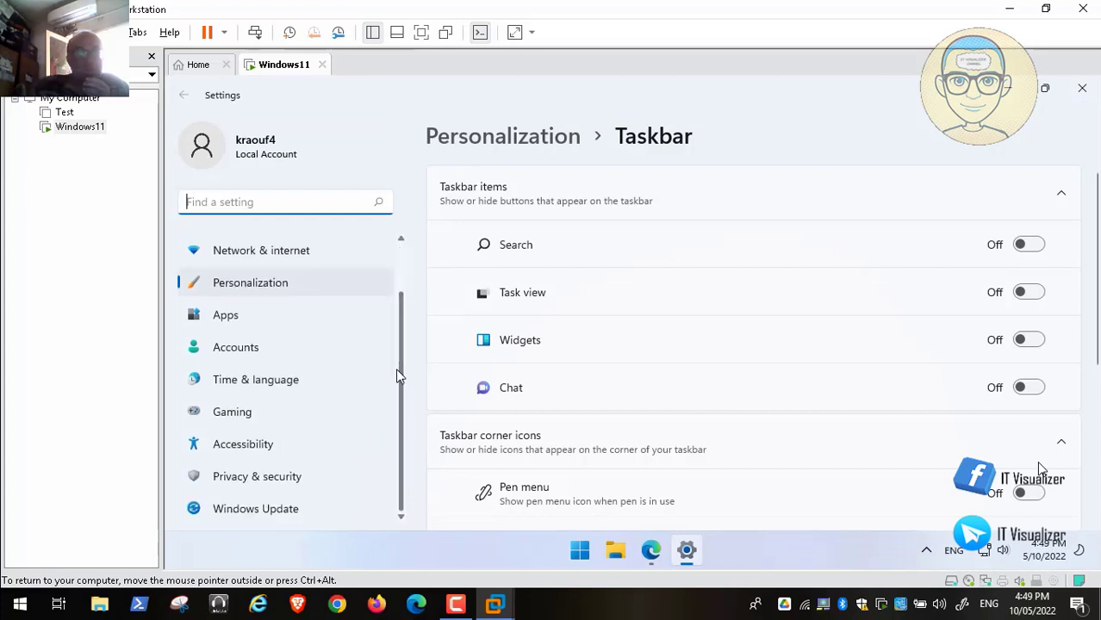
click(279, 511)
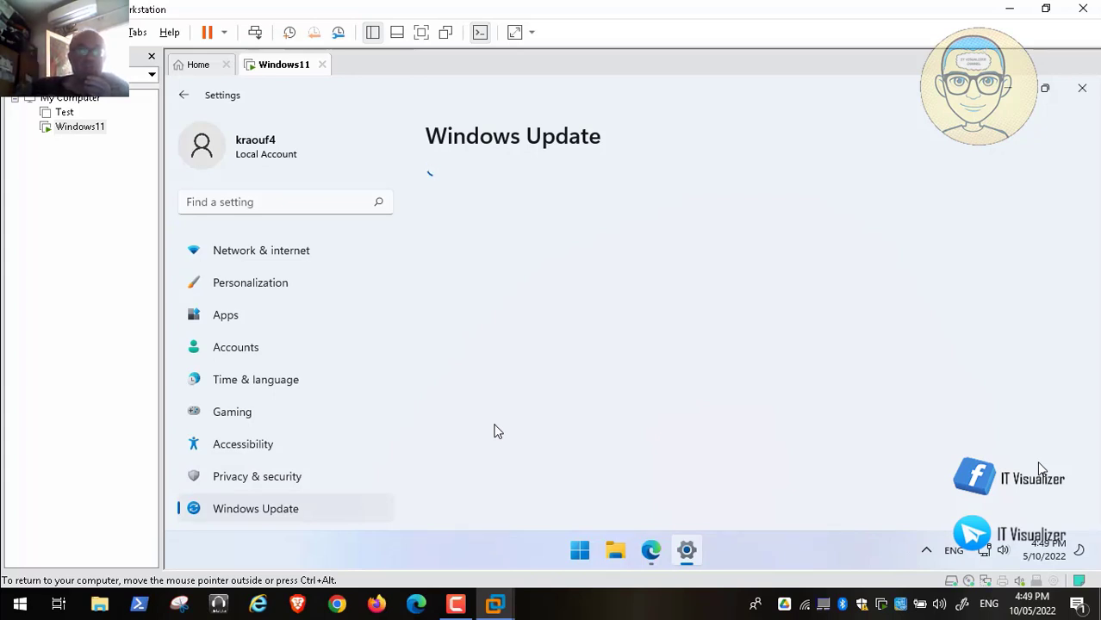
Step: Check the hidden tray icons and scroll through the pending Windows updates
click(927, 552)
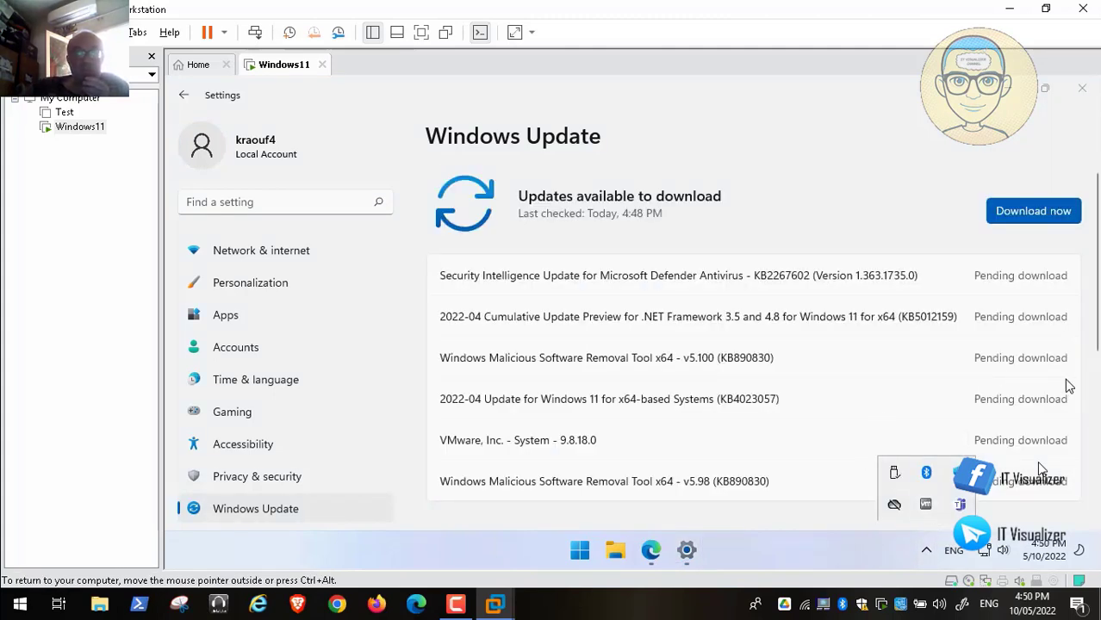
mouse_move(1097, 343)
mouse_down()
mouse_move(1094, 445)
mouse_move(1094, 345)
mouse_up()
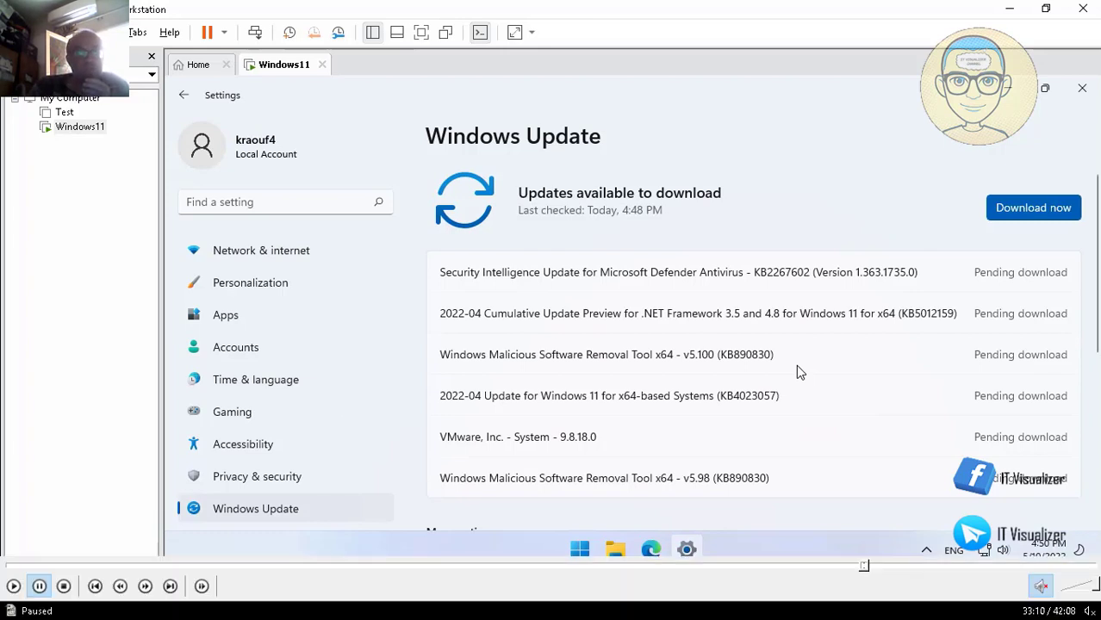
click(13, 587)
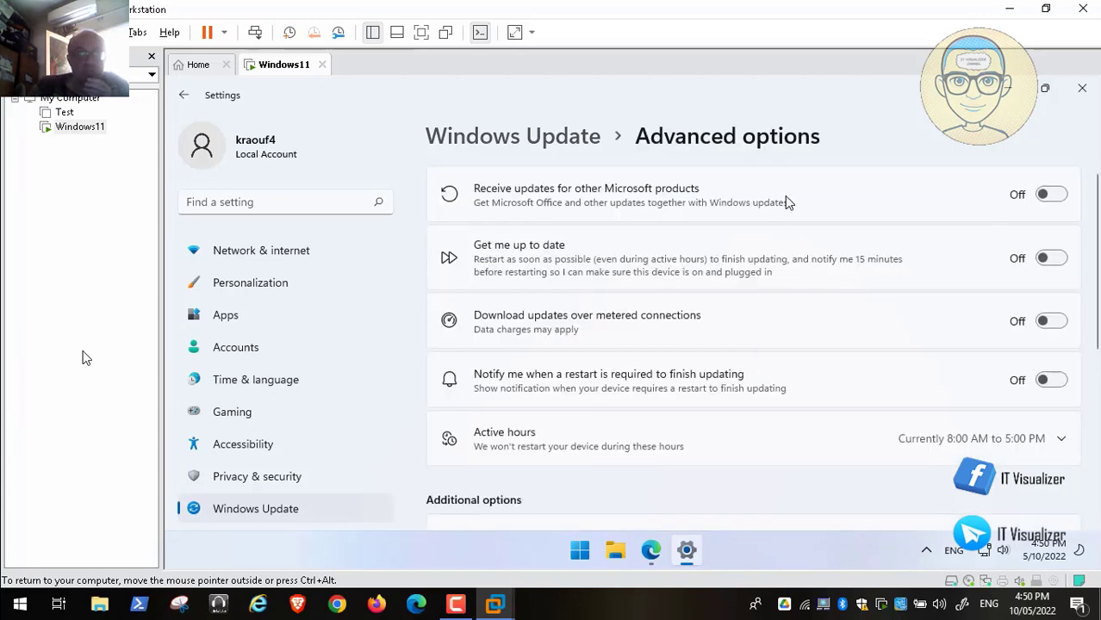
mouse_move(9, 604)
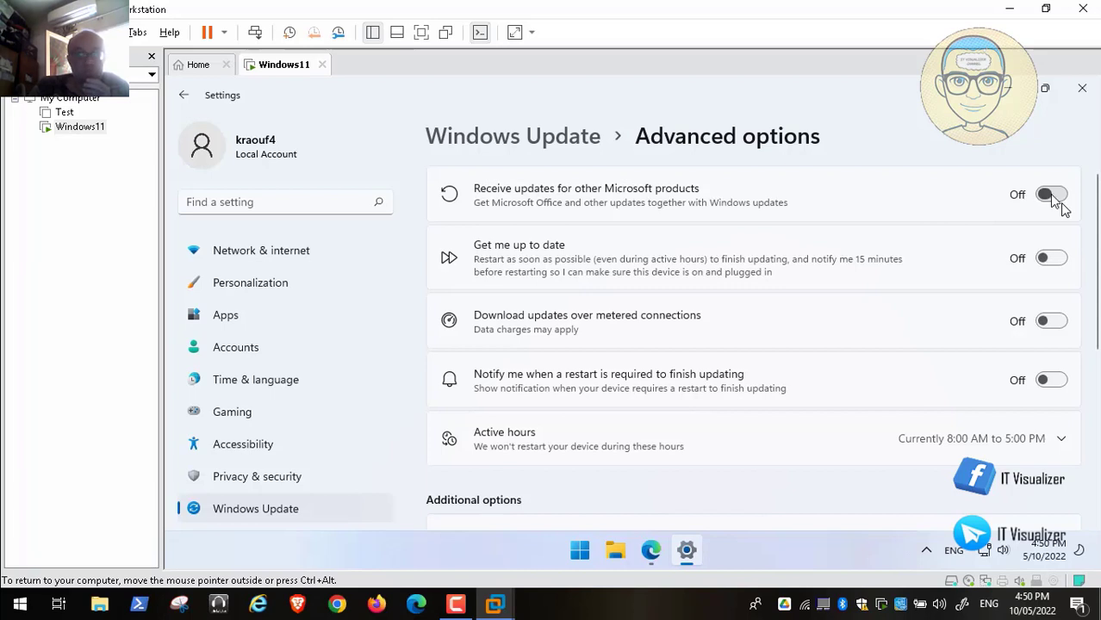
key(space)
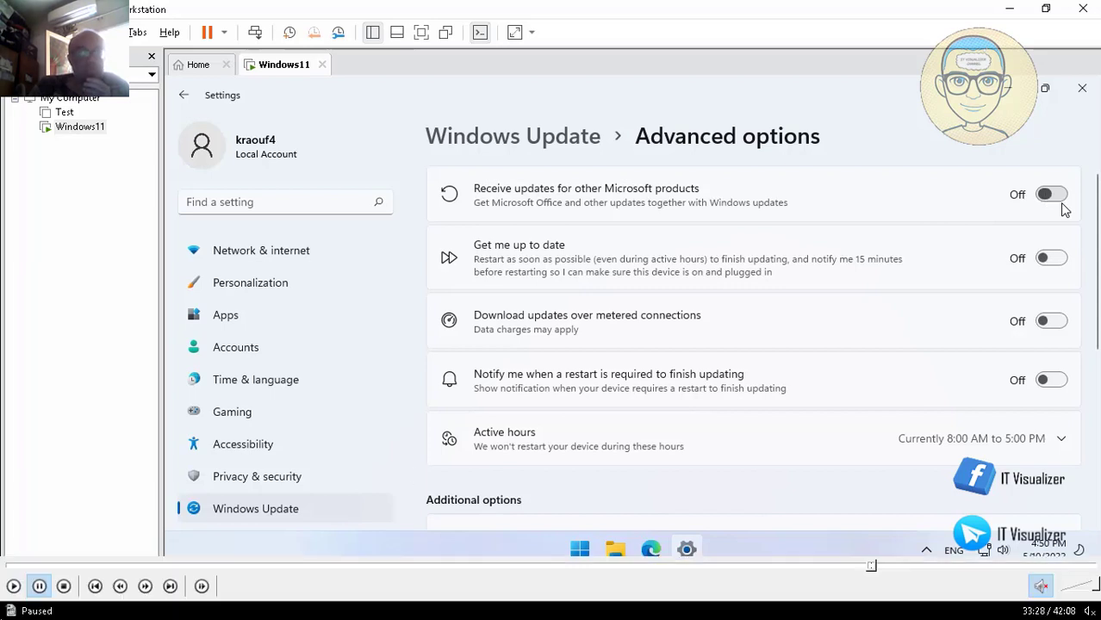
click(13, 586)
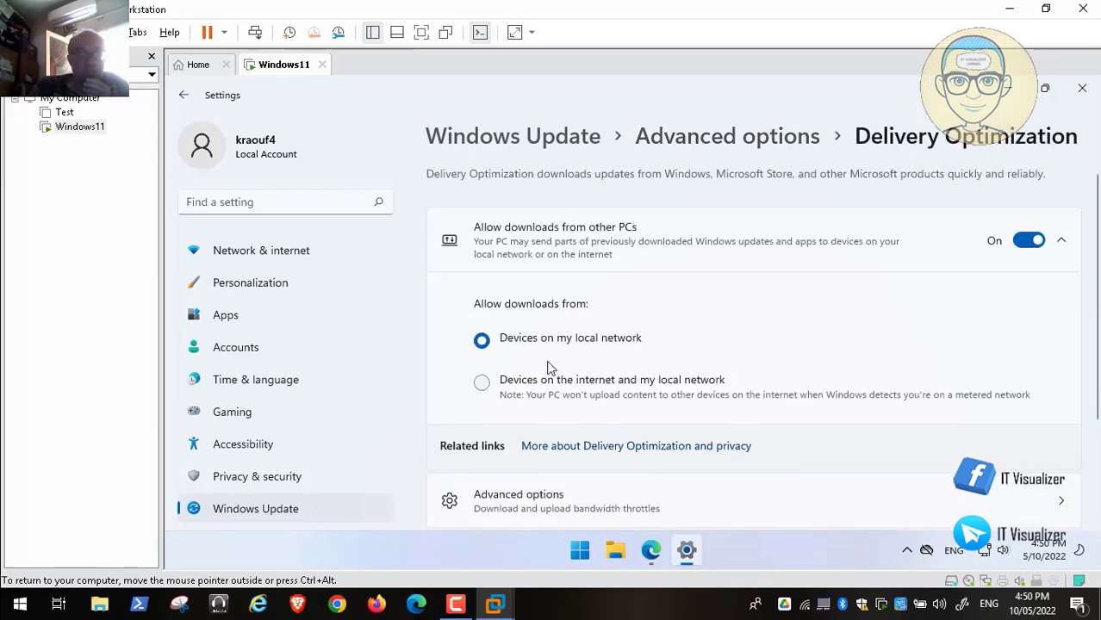
Step: Switch Delivery Optimization's 'Allow downloads from other PCs' Off and close Settings
mouse_move(43, 593)
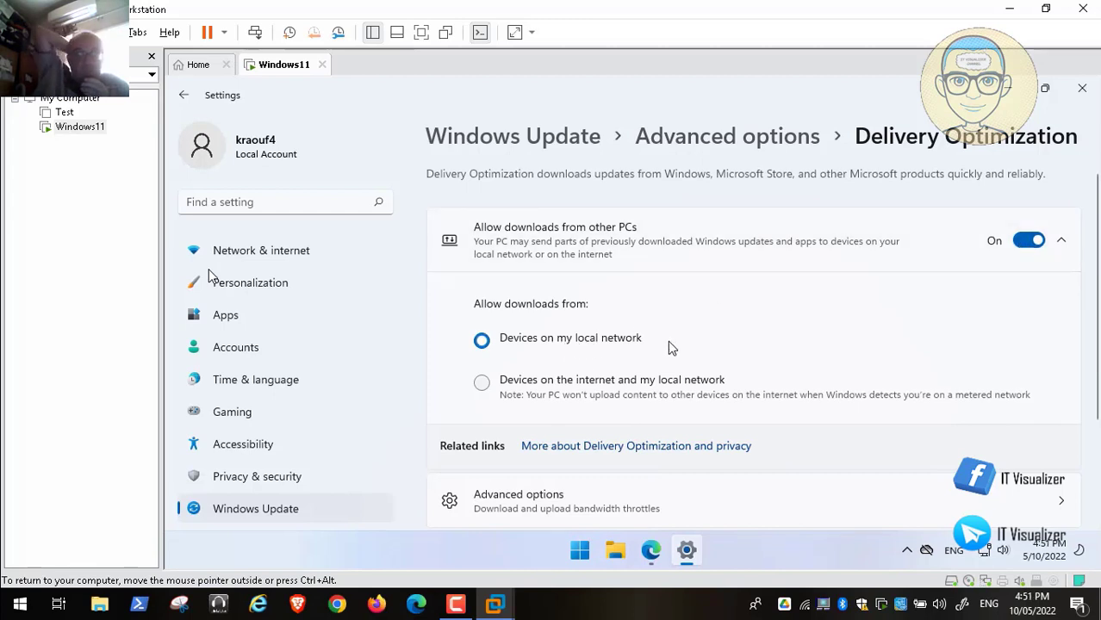
click(1026, 241)
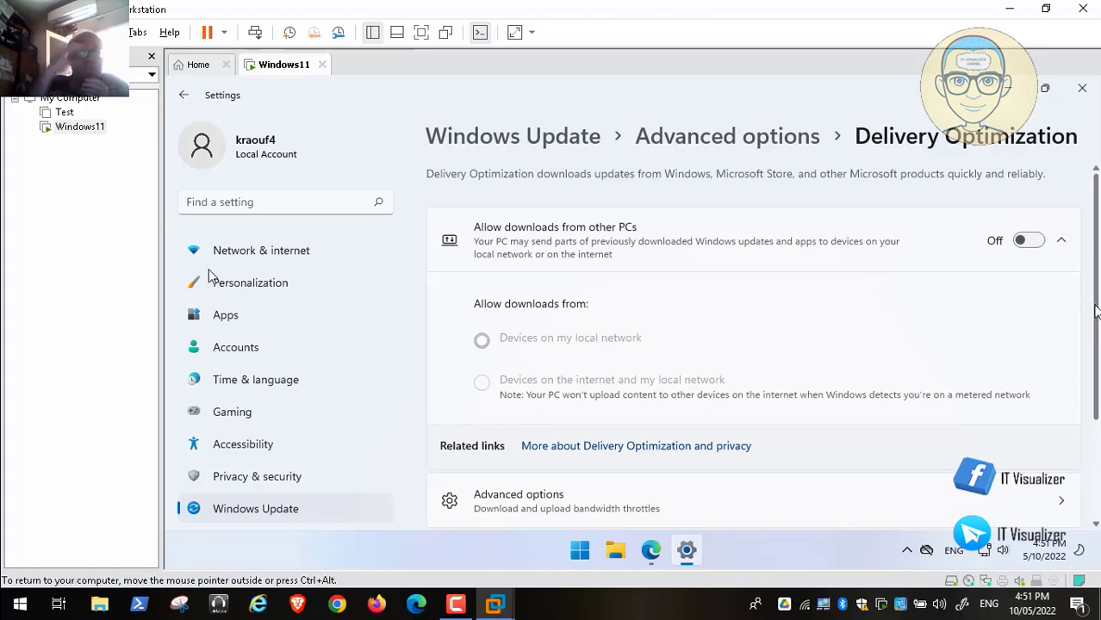
scroll(1087, 472, down, 2)
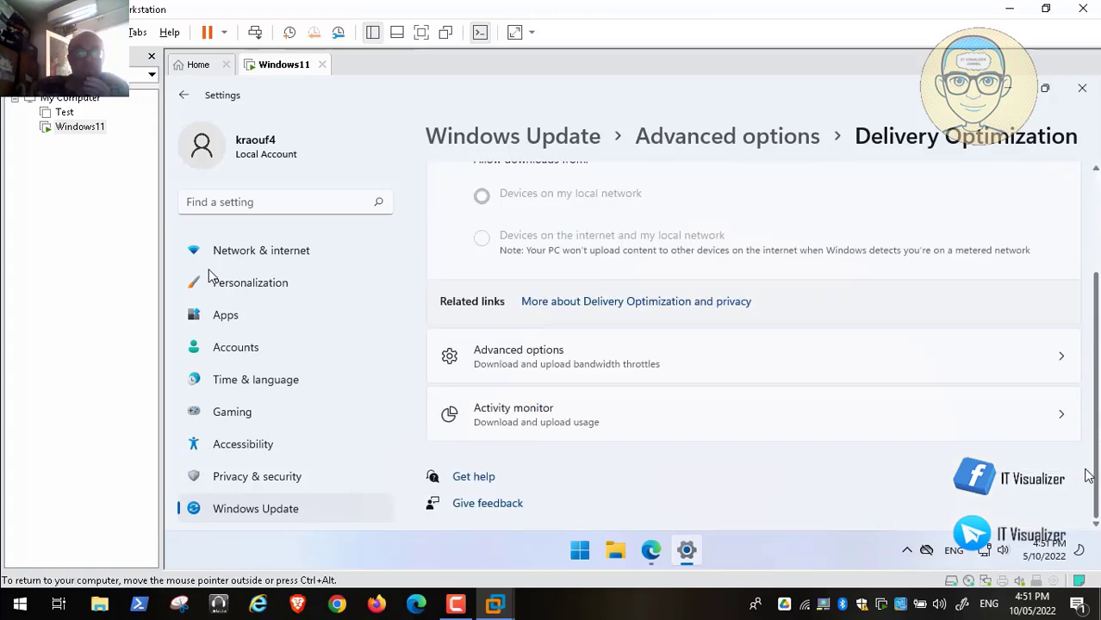
scroll(1080, 335, up, 2)
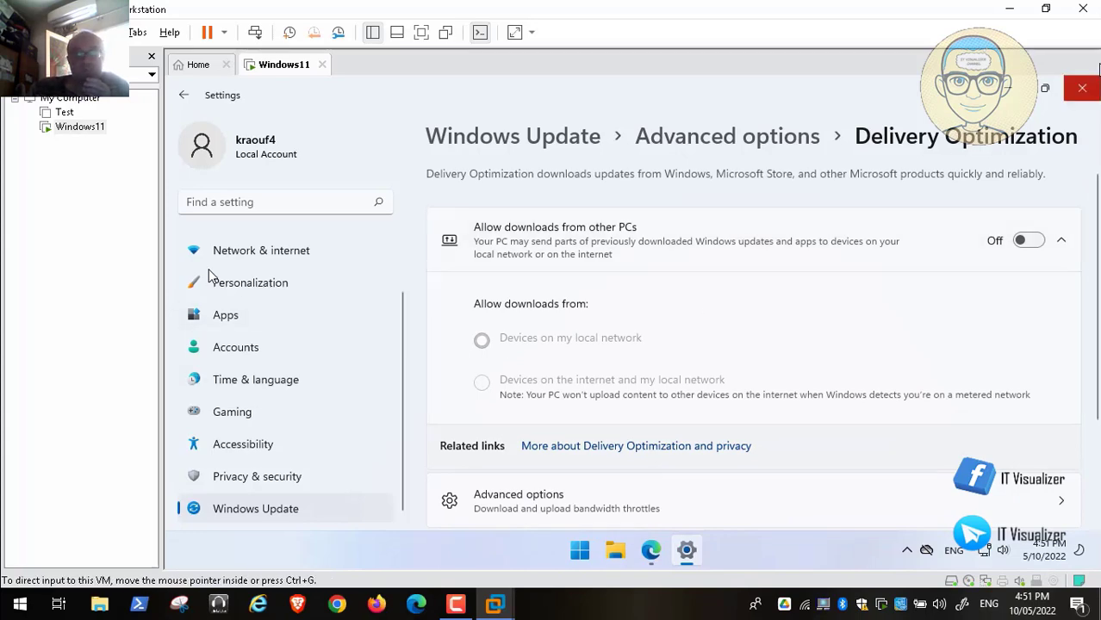
click(1091, 92)
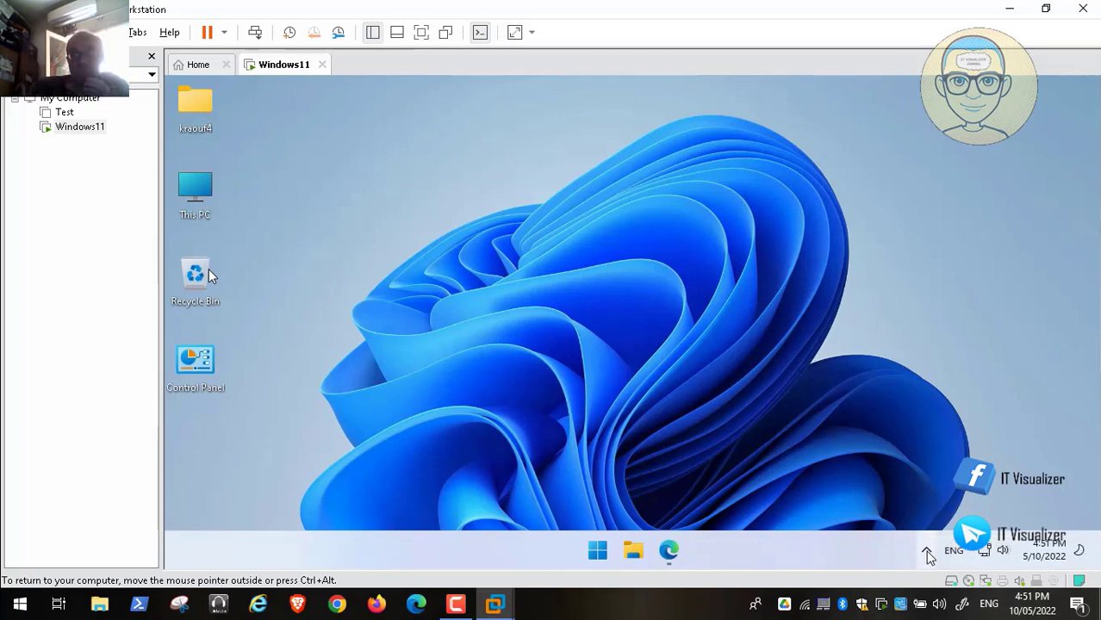
Step: From the Windows Security tray icon's menu, check for protection updates
click(926, 551)
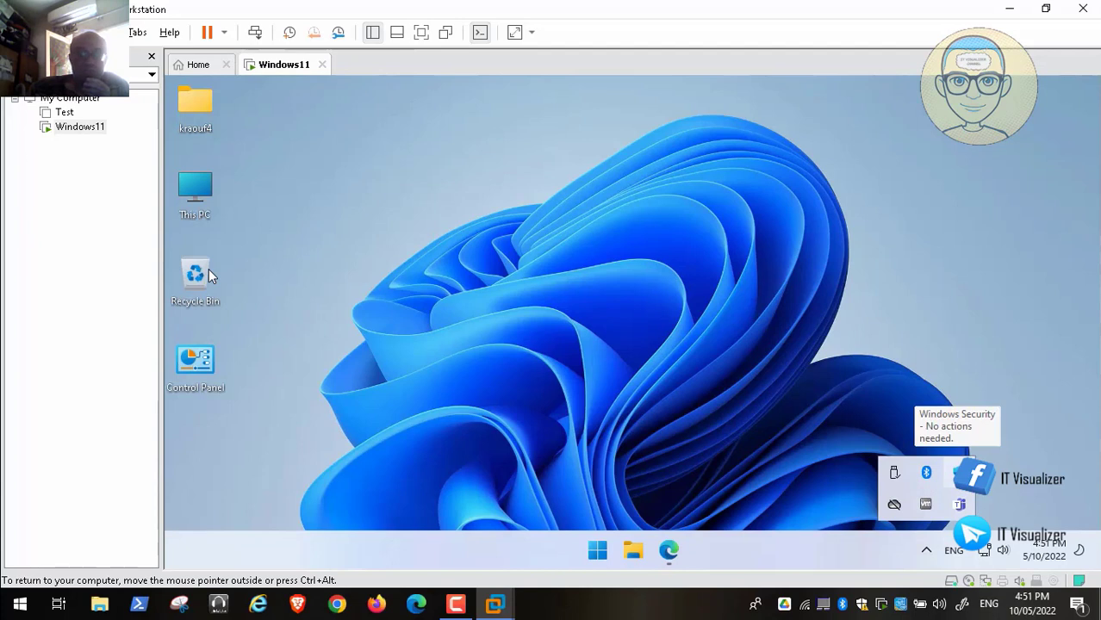
right_click(960, 473)
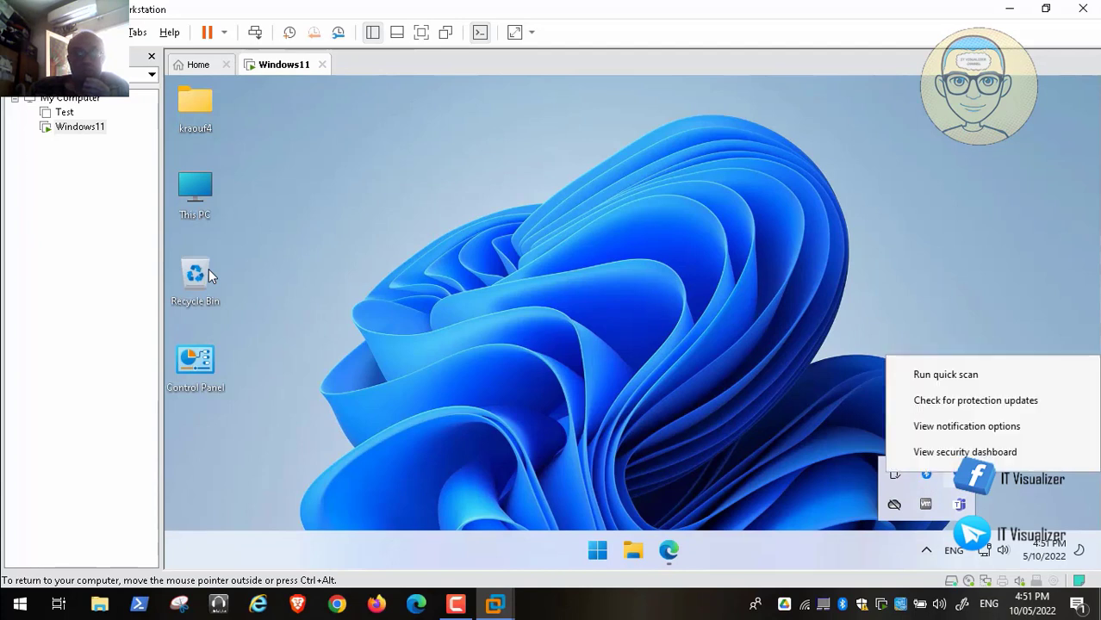
click(990, 401)
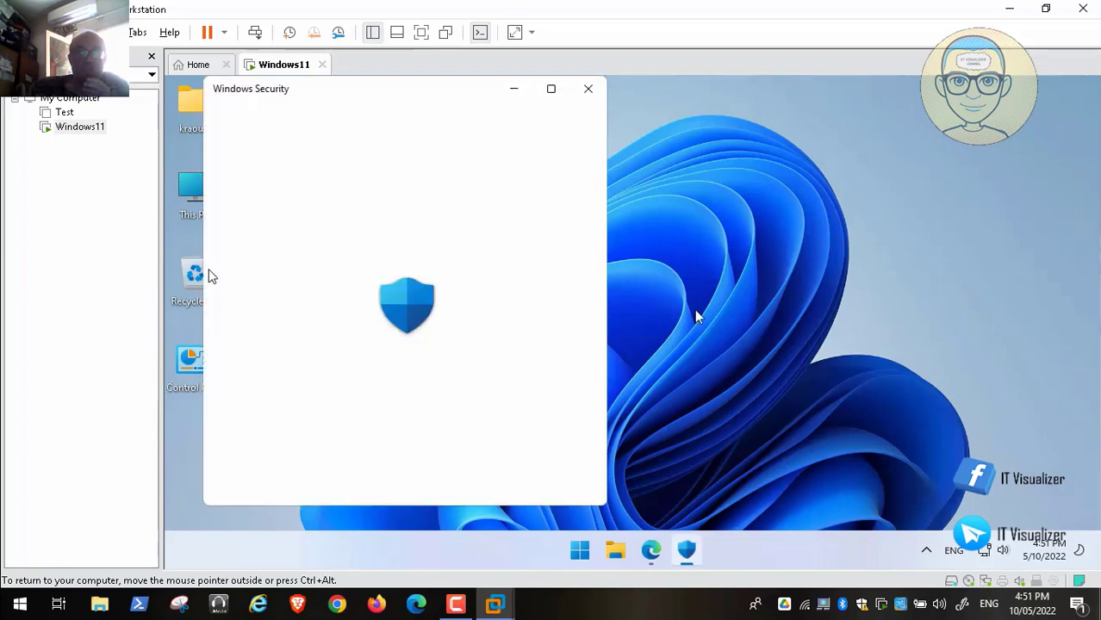
Step: Search Bing in Edge for 'open-shell-menu', open the Open-Shell-Menu site, then minimize Edge
click(651, 551)
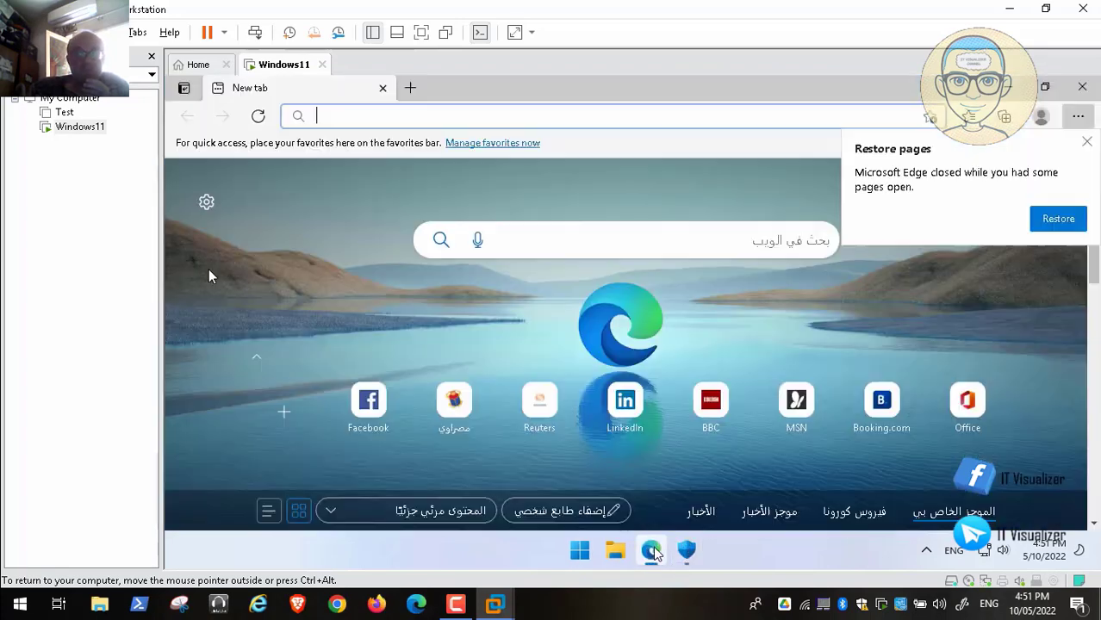
text(ope)
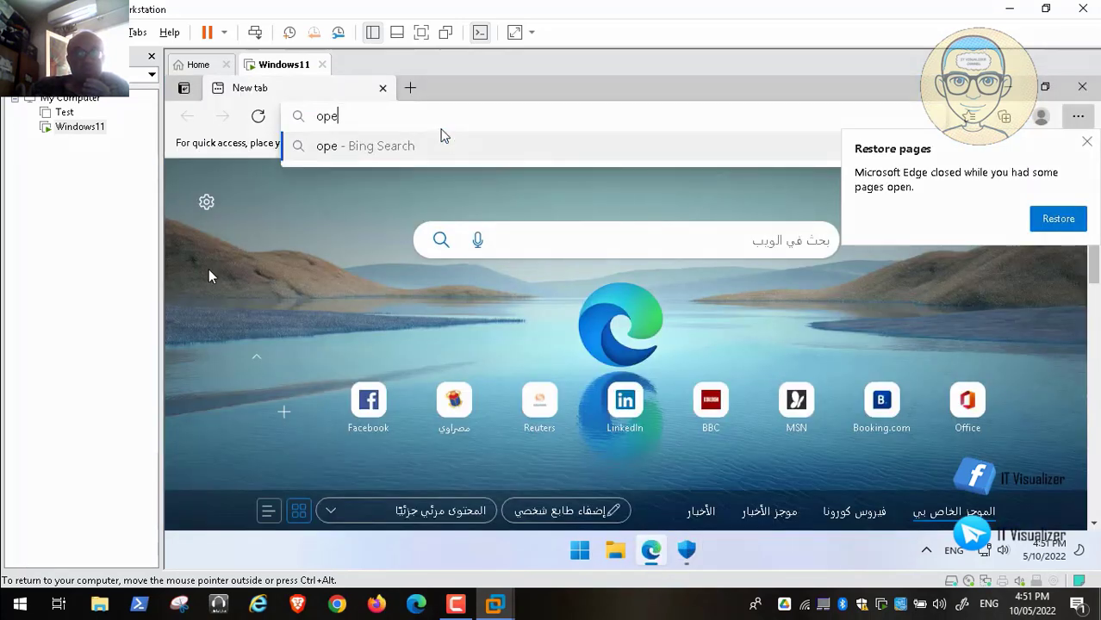
text(n-she)
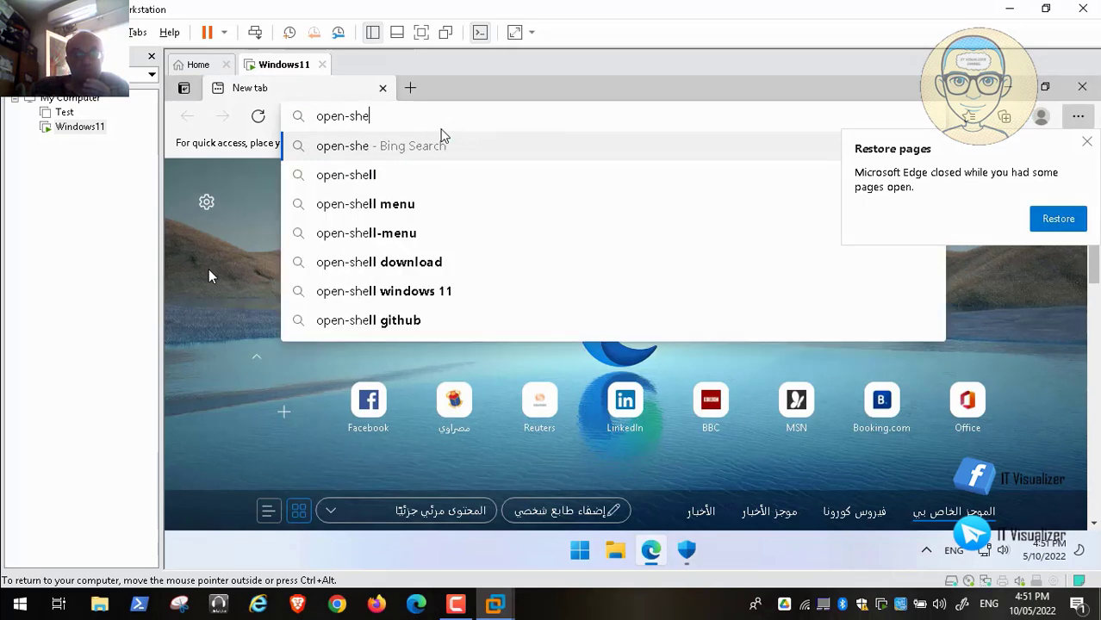
text(ll-menu)
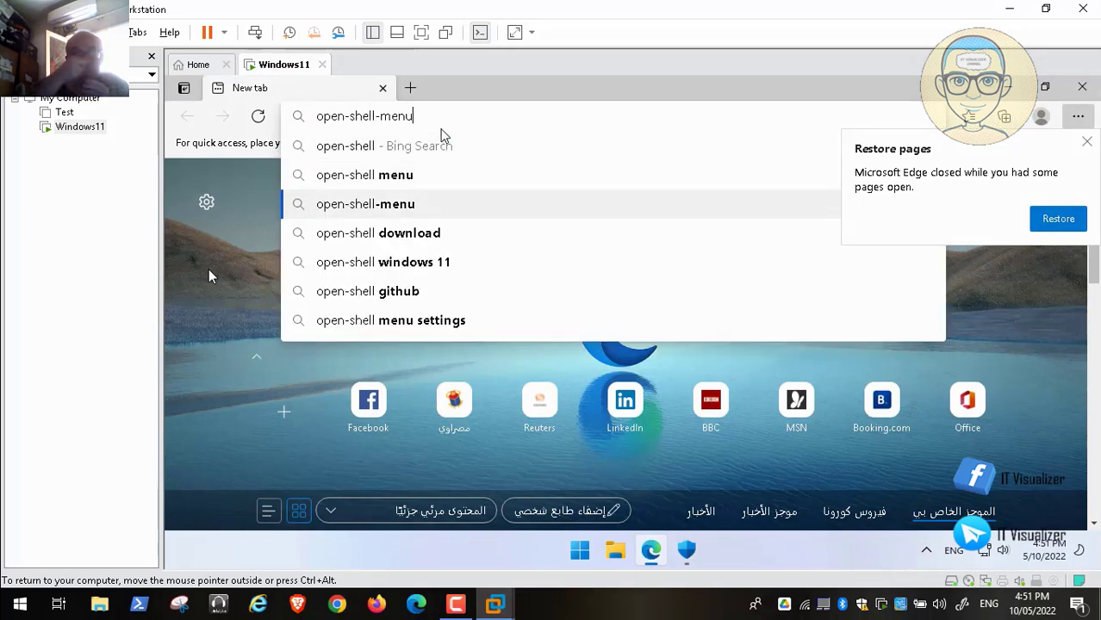
key(Return)
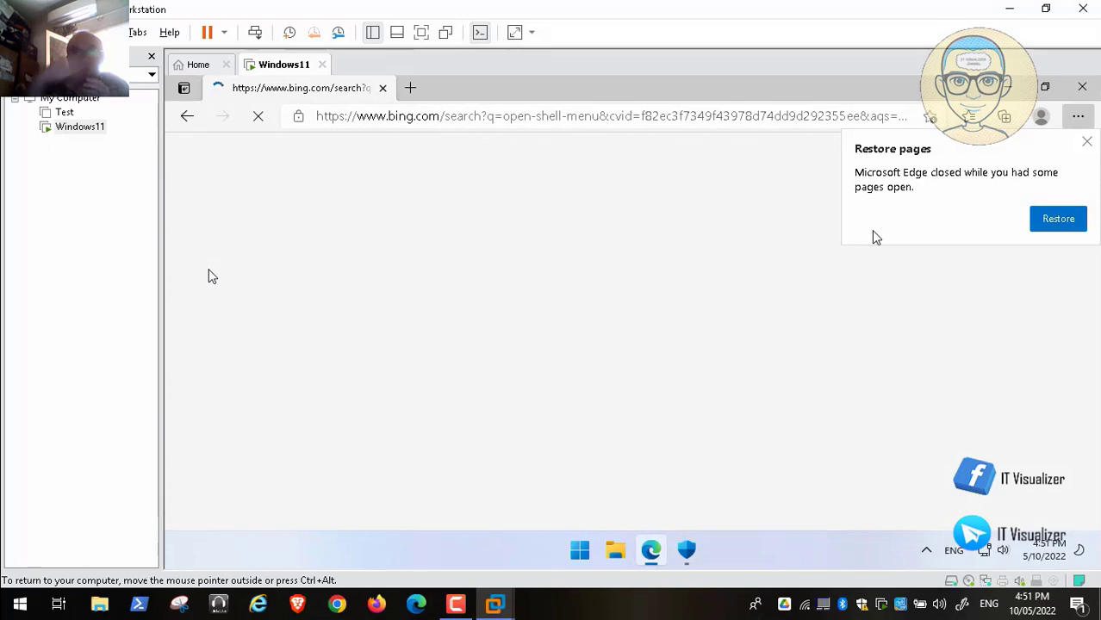
click(1088, 143)
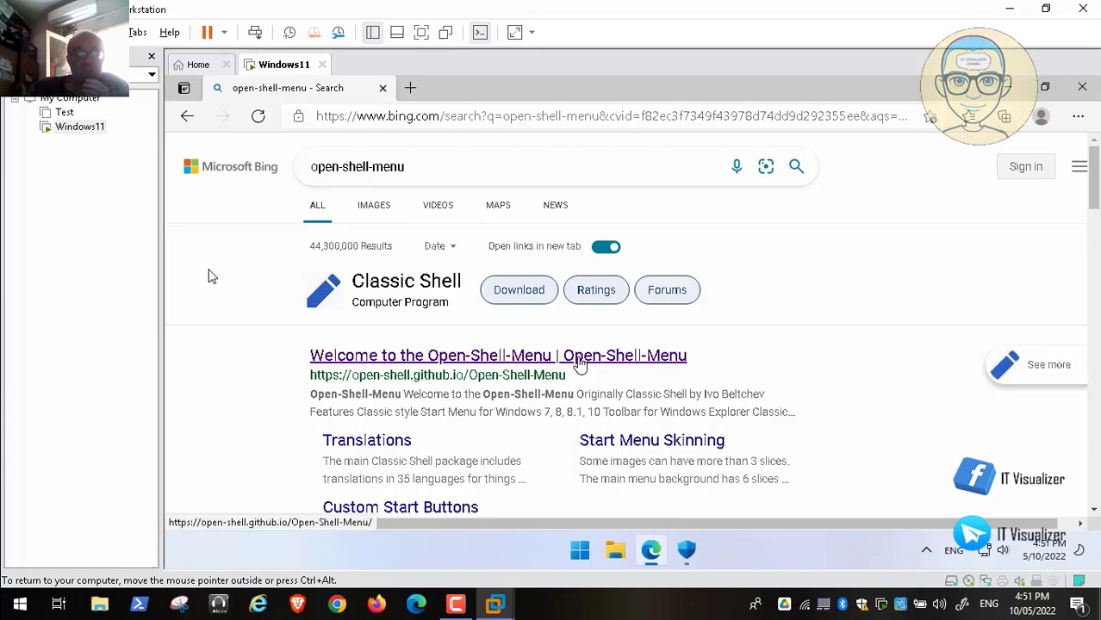
click(580, 363)
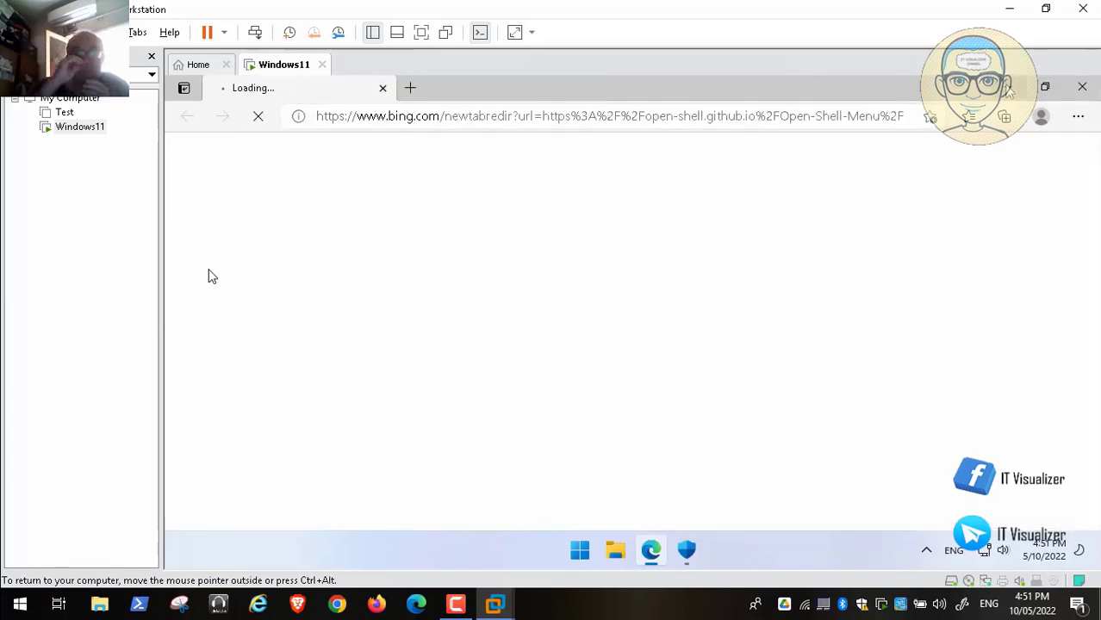
click(1008, 86)
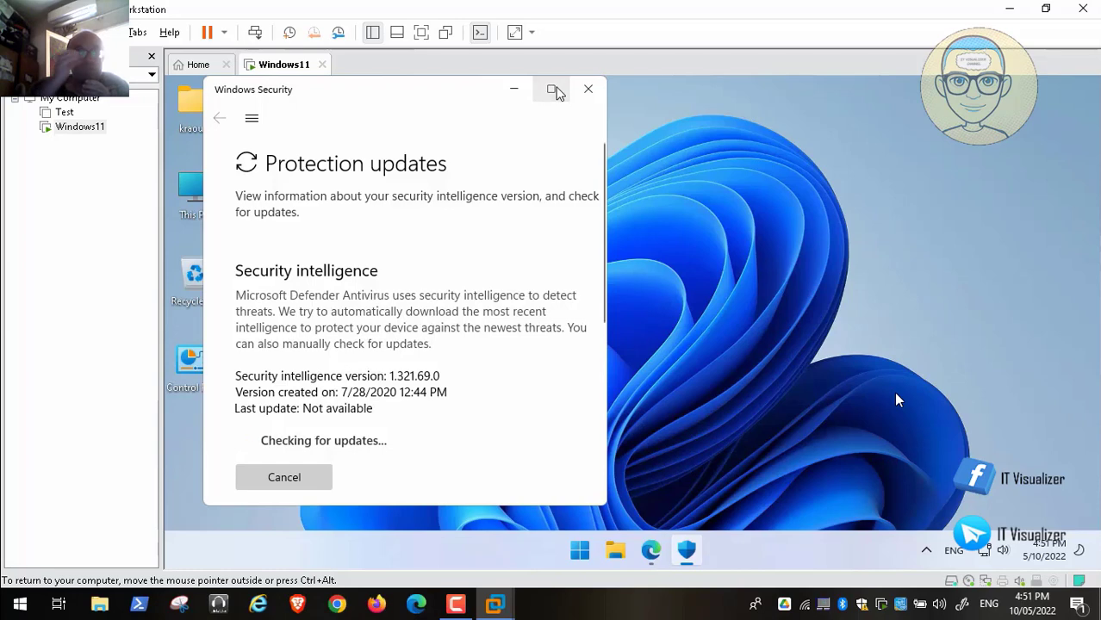
Step: Maximize Windows Security, review Virus & threat protection showing no threats, then close it
click(552, 90)
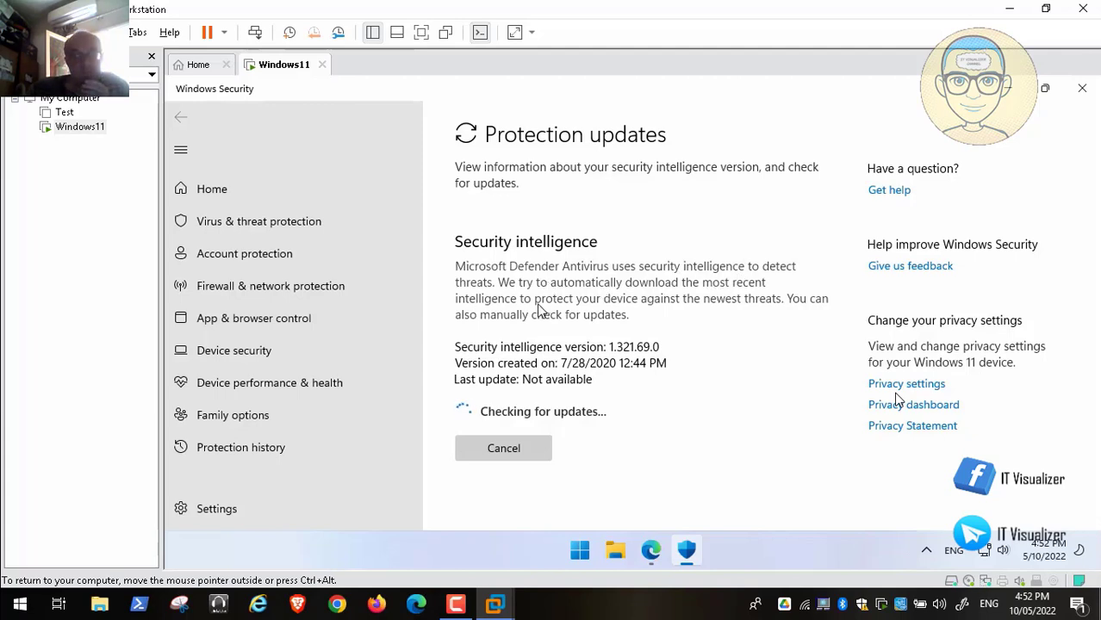
click(303, 221)
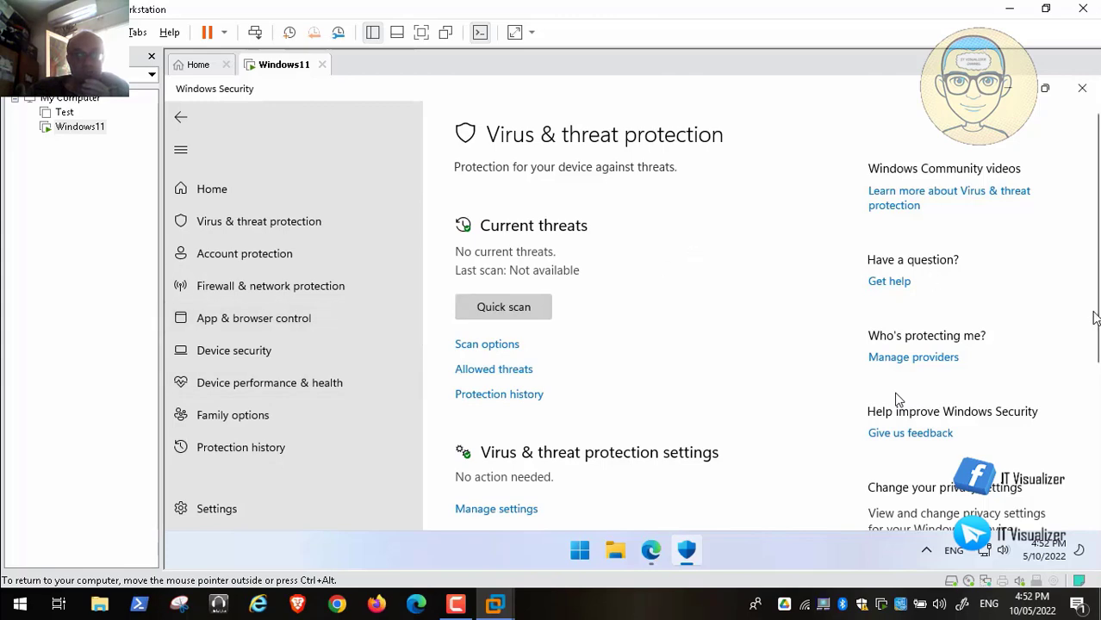
mouse_move(1094, 319)
mouse_down()
mouse_move(1099, 491)
mouse_move(1099, 315)
mouse_up()
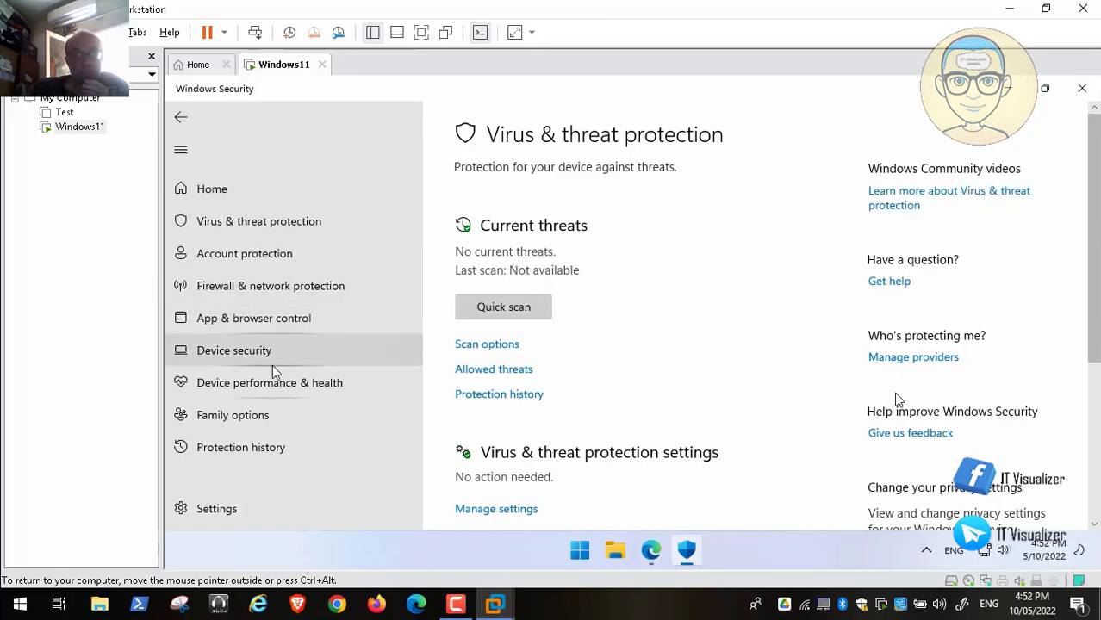
click(1081, 89)
Step: Return to the Open-Shell-Menu site in Edge and go to its downloads releases page
click(671, 556)
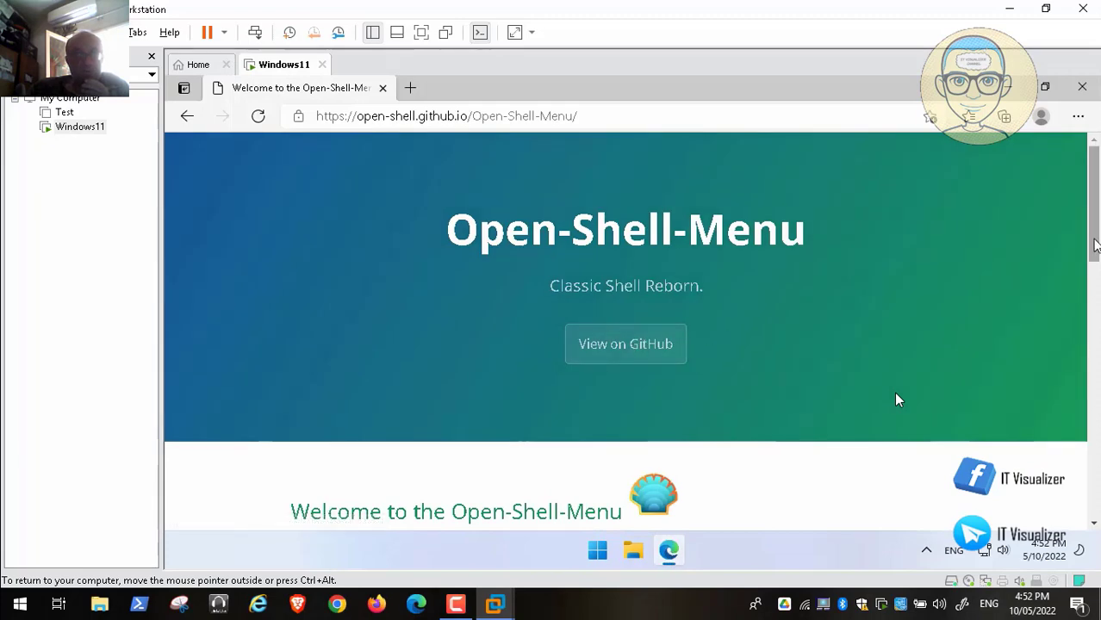
scroll(896, 399, down, 1)
scroll(896, 399, up, 1)
scroll(896, 398, down, 5)
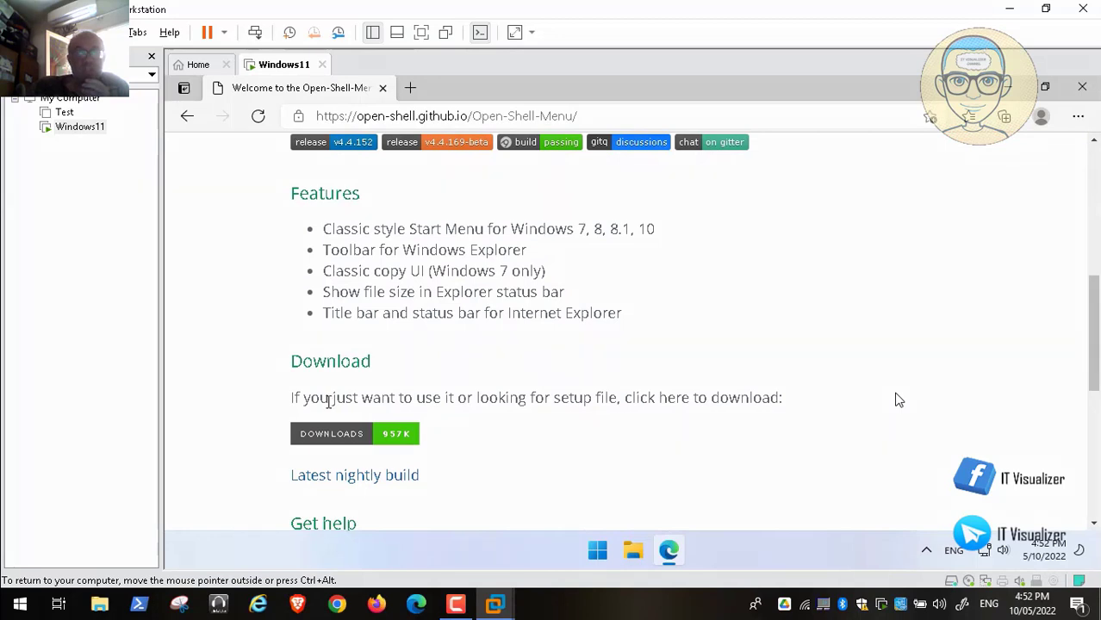
click(327, 439)
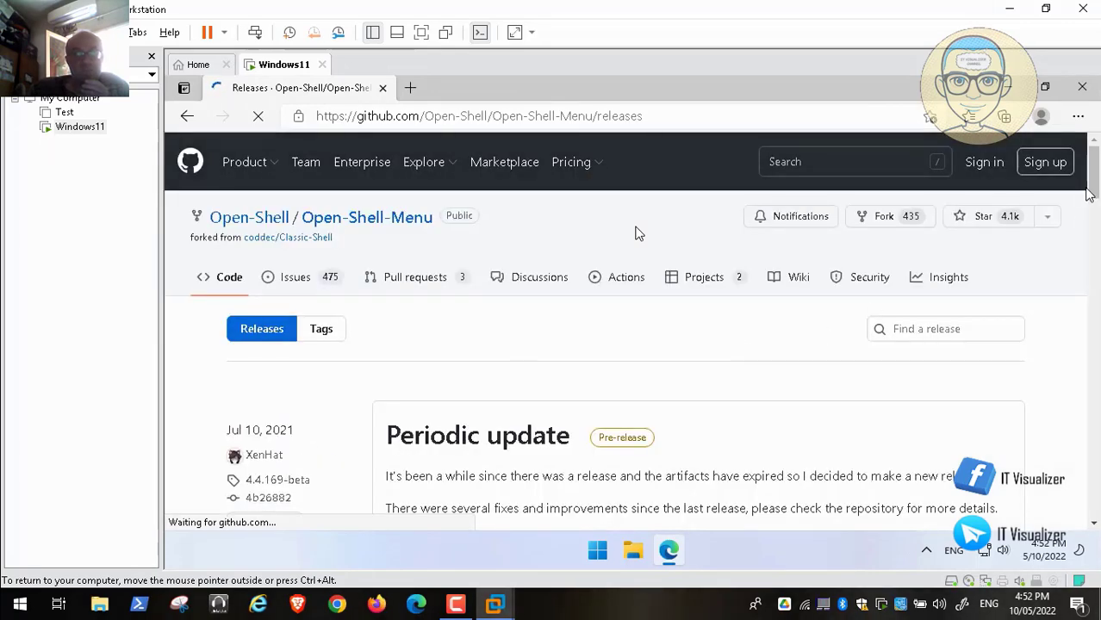
Step: Download and run OpenShellSetup_4_4_152.exe, then close Edge
drag(1096, 182, 1096, 276)
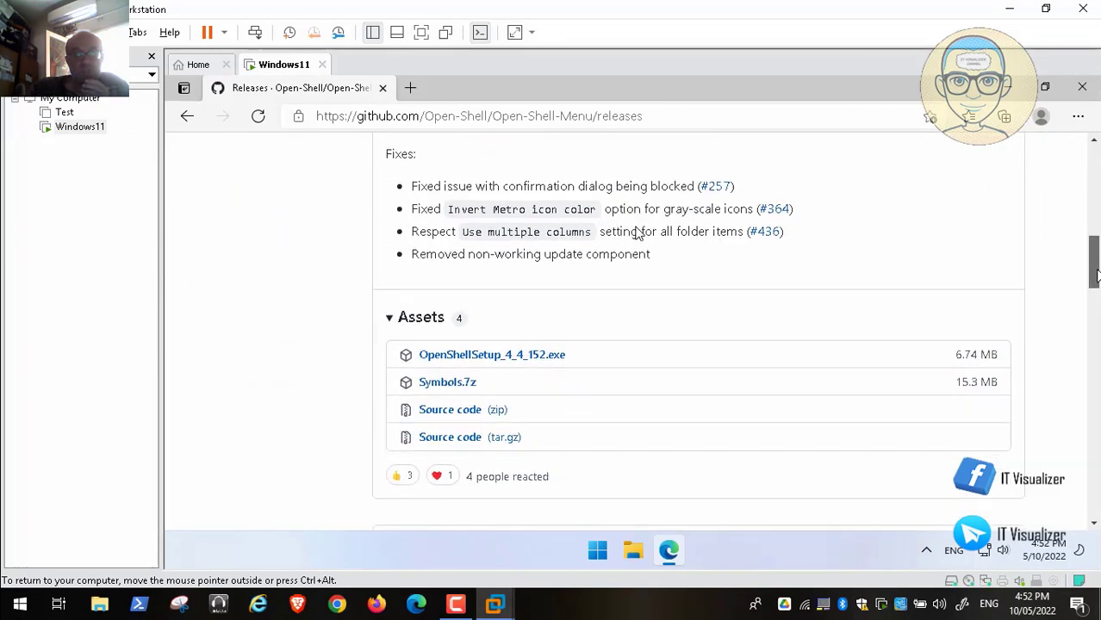
click(531, 362)
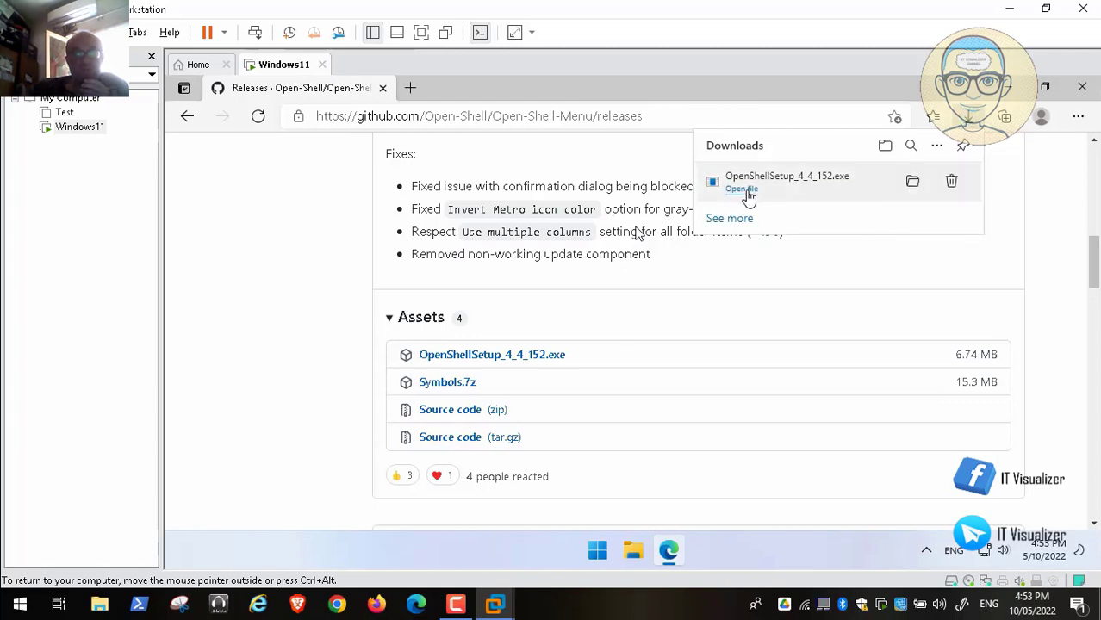
click(743, 189)
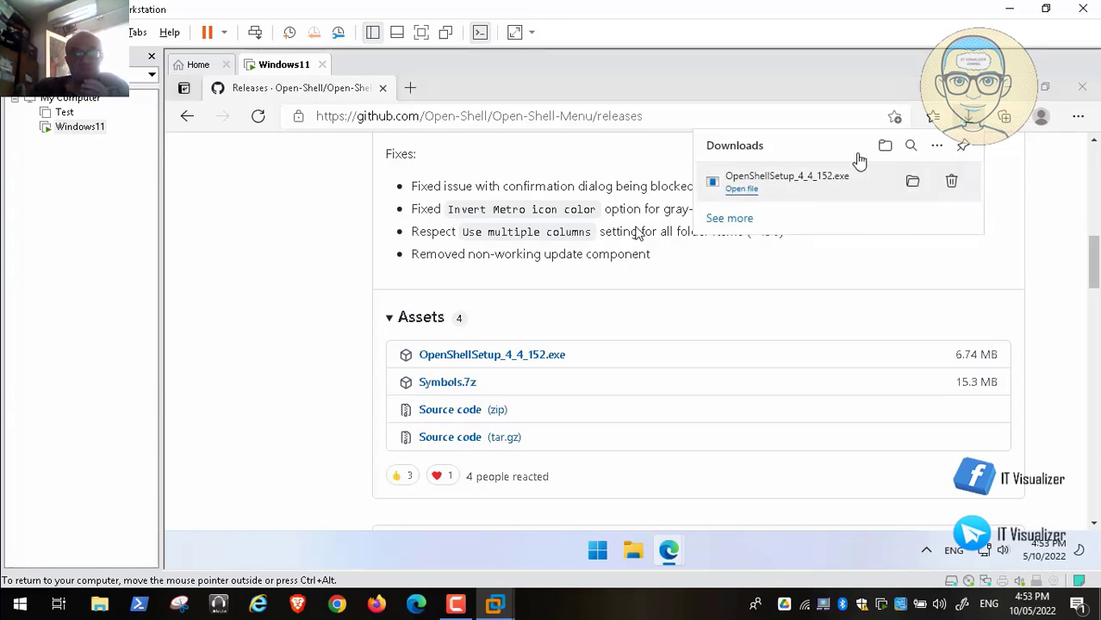
click(1073, 90)
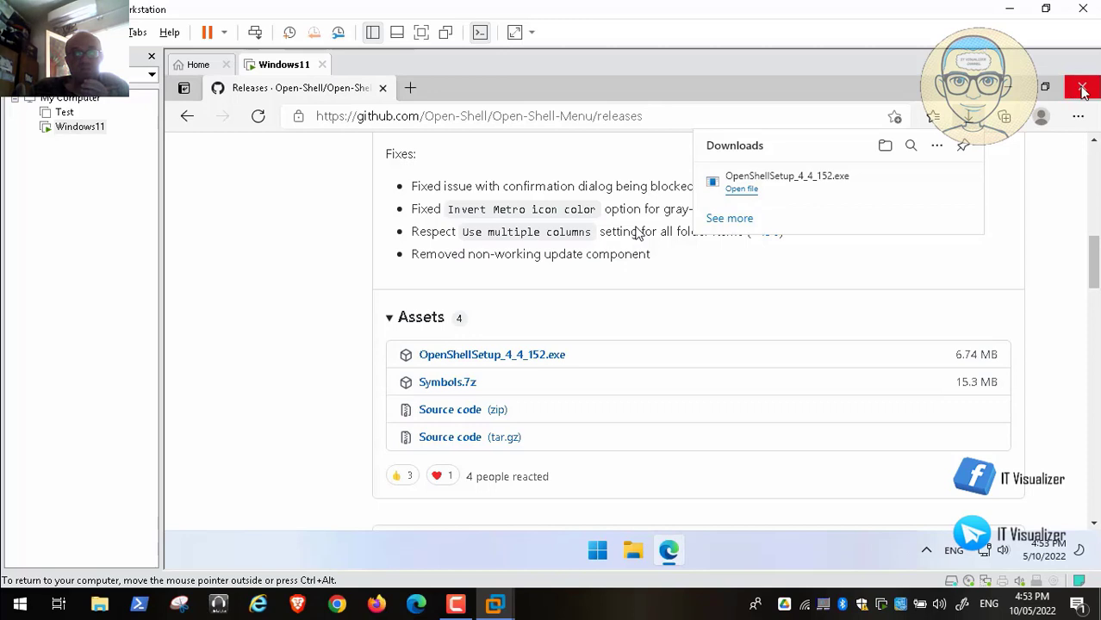
click(1083, 90)
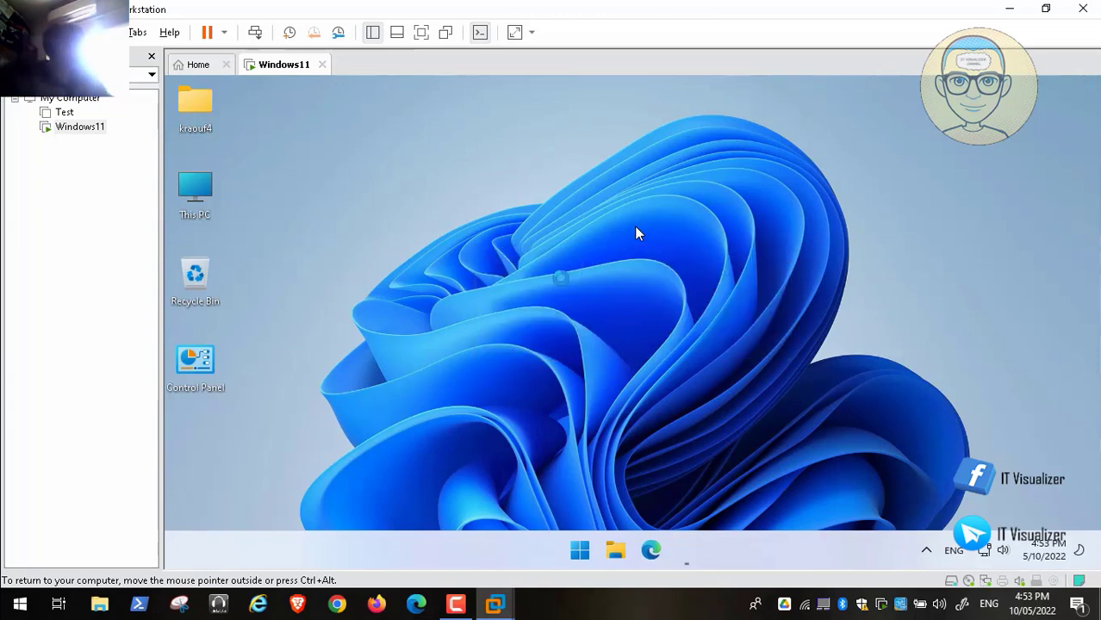
Step: Accept the Open-Shell licence, keep the default features, install, and approve the UAC prompt
click(711, 438)
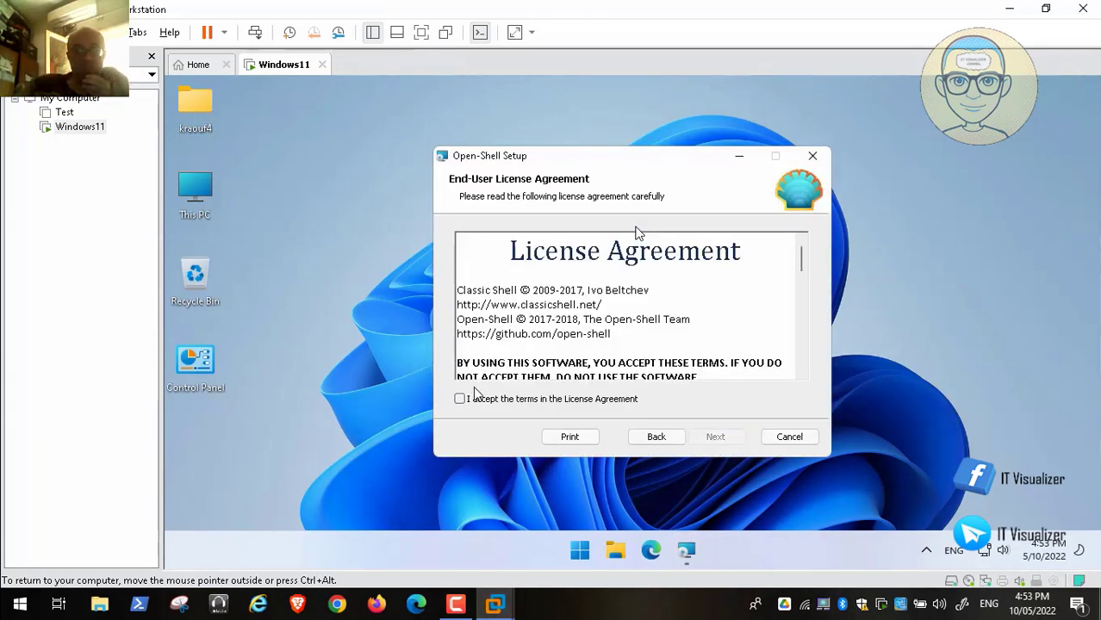
click(461, 401)
click(715, 436)
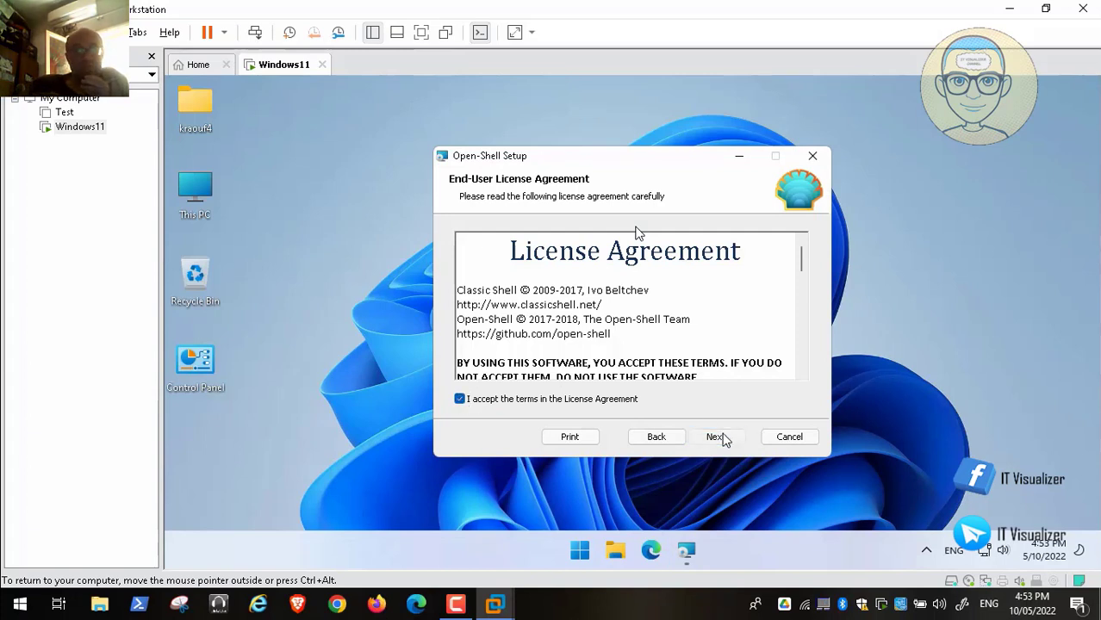
click(715, 438)
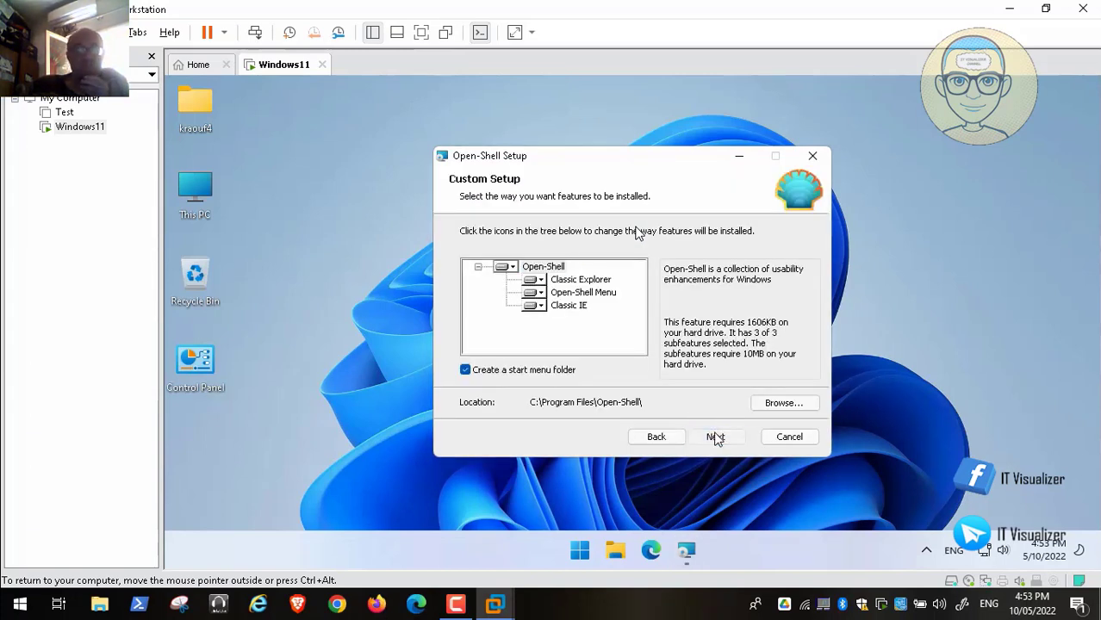
click(720, 437)
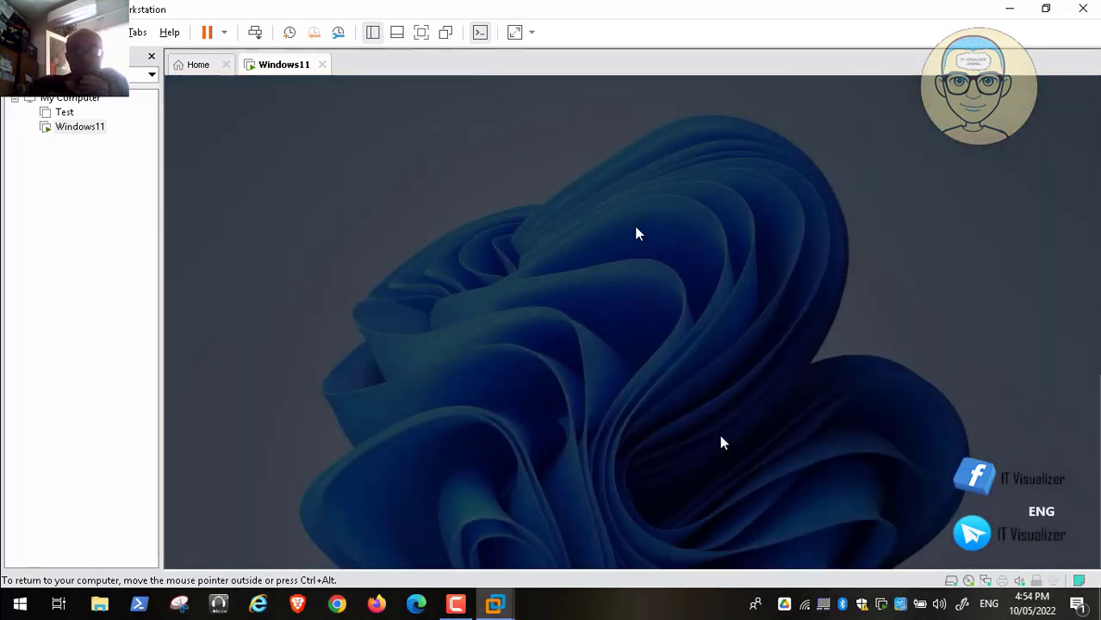
click(551, 458)
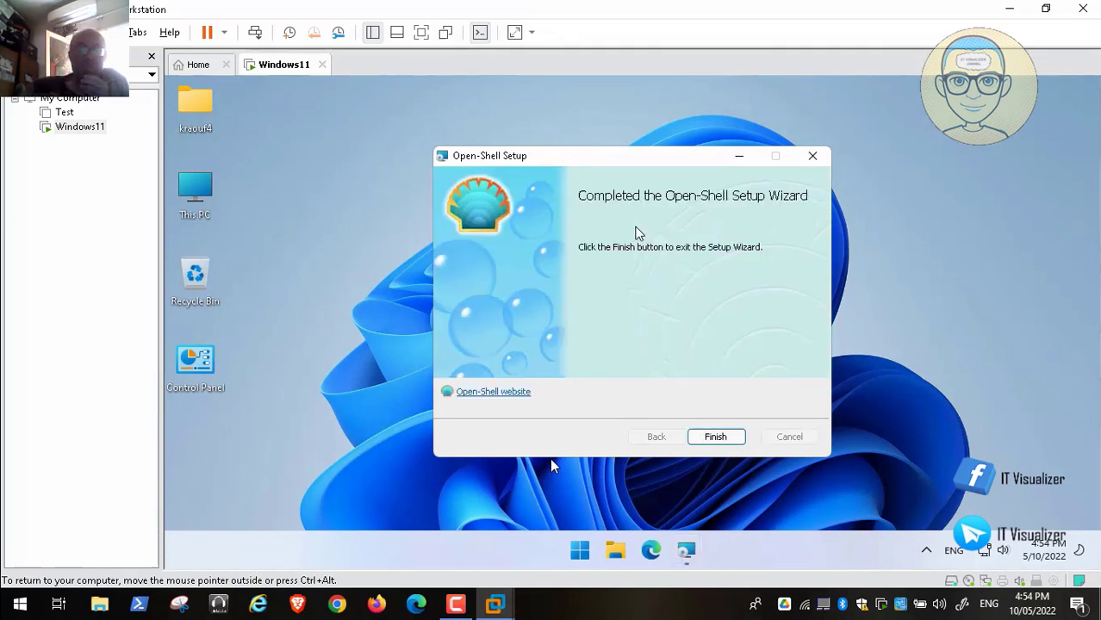
Step: Finish the Open-Shell setup wizard and open the VM's standard Windows 11 Start menu
click(722, 435)
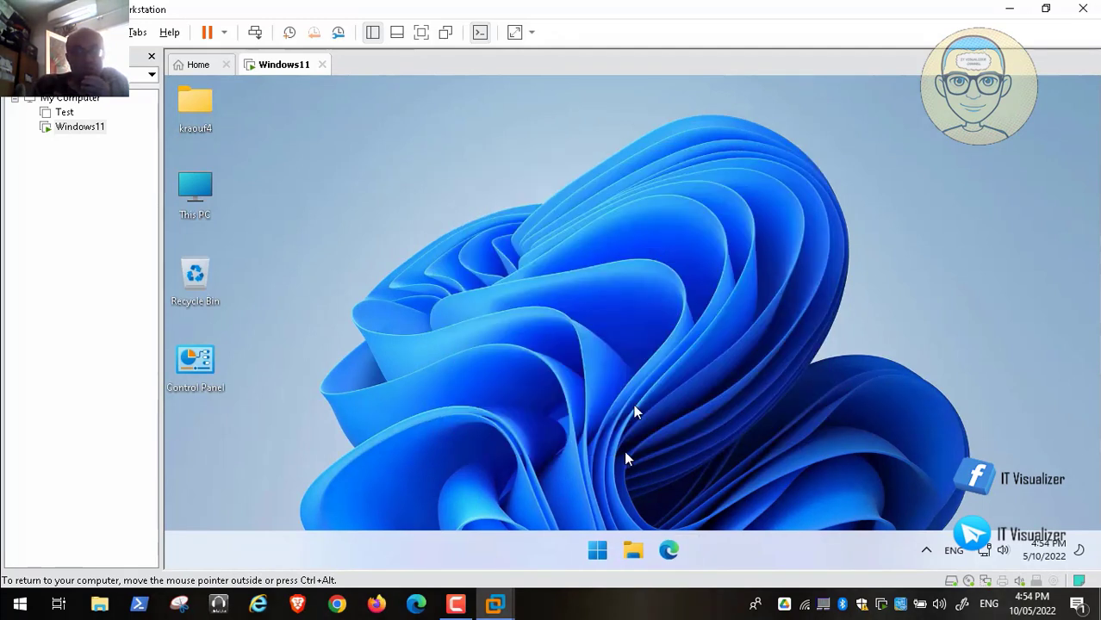
click(597, 550)
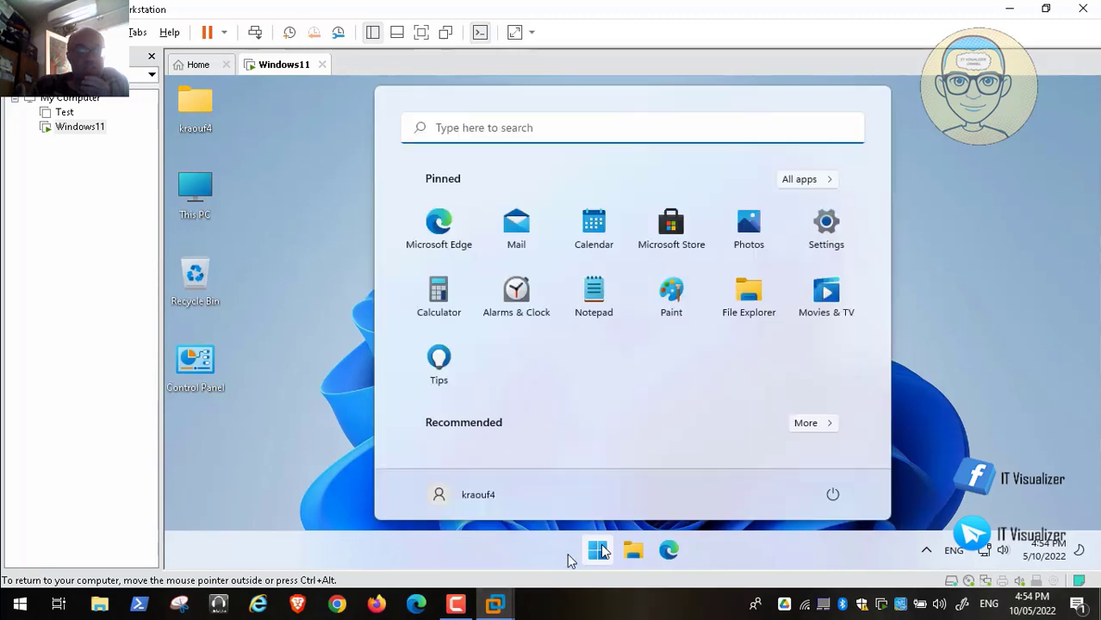
mouse_move(14, 600)
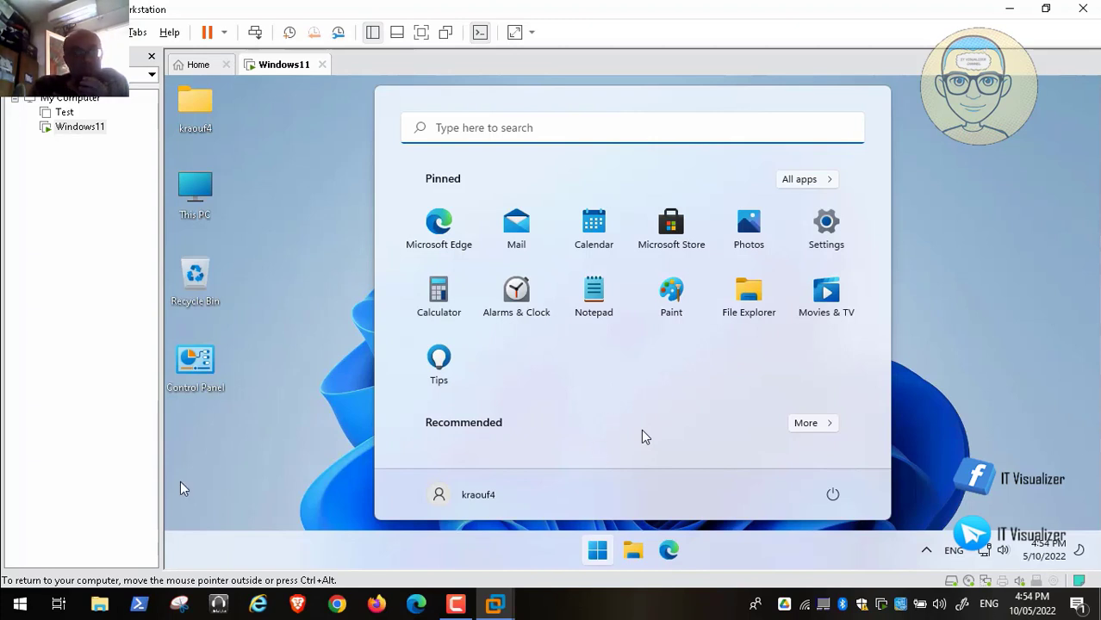
click(16, 587)
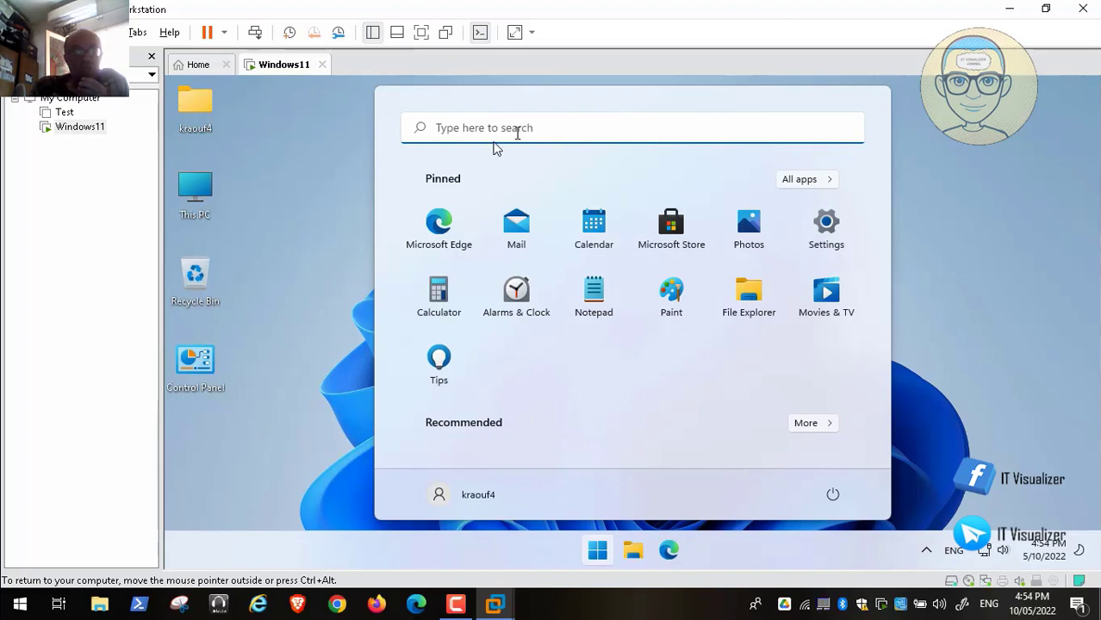
click(462, 610)
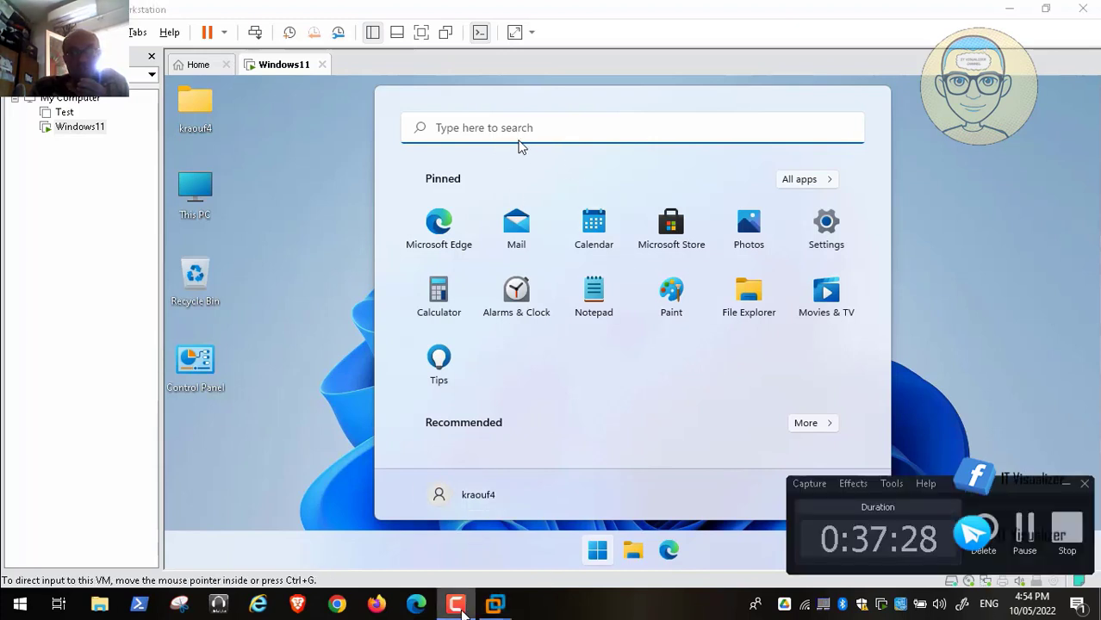
Step: Search 'open-' for Open-Shell Menu Settings, enable Replace Start button, then open taskbar settings
text(open)
click(1026, 536)
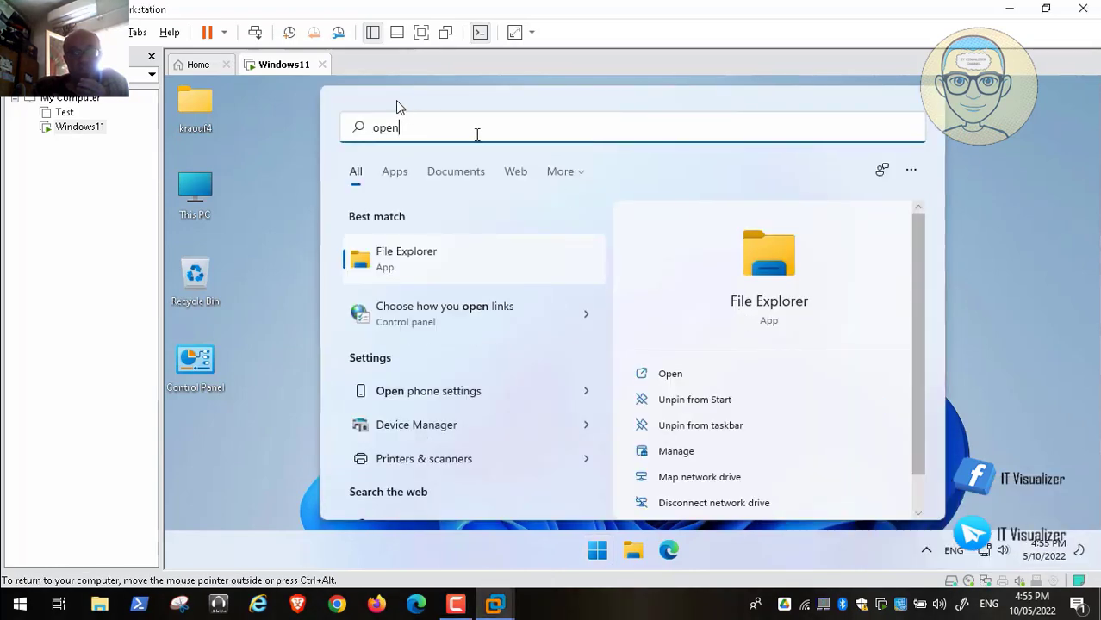
text(-Shell Readme)
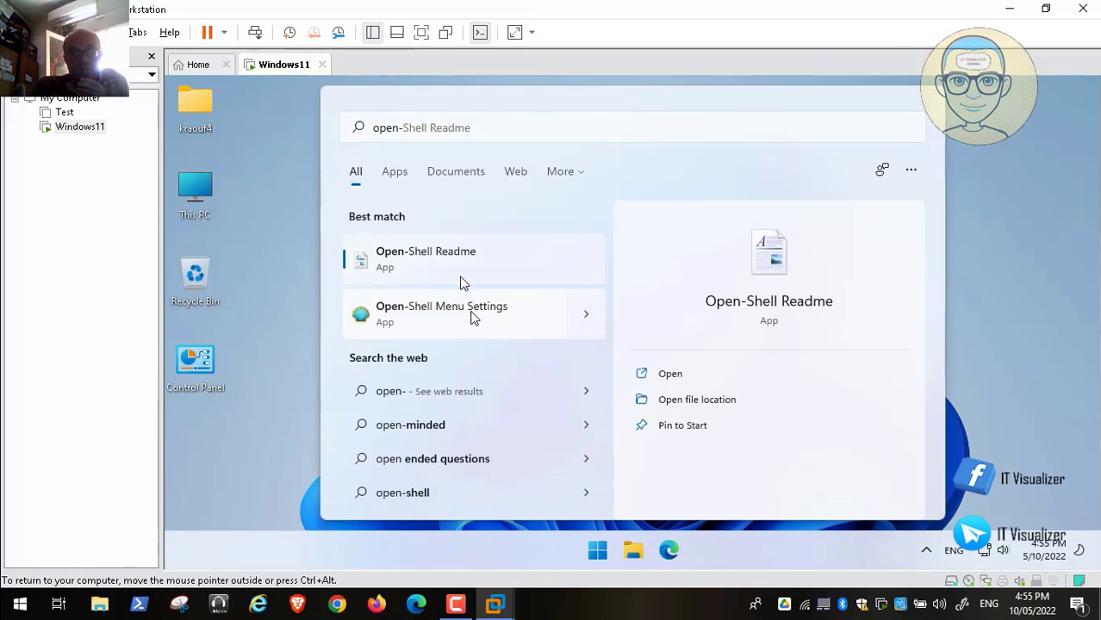
click(471, 317)
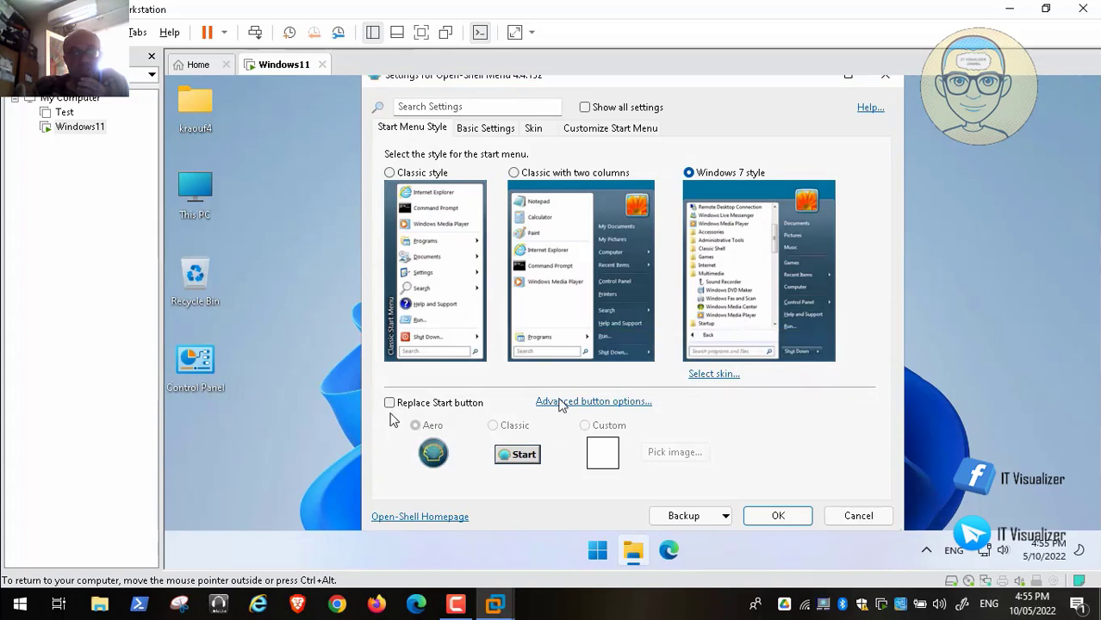
click(390, 402)
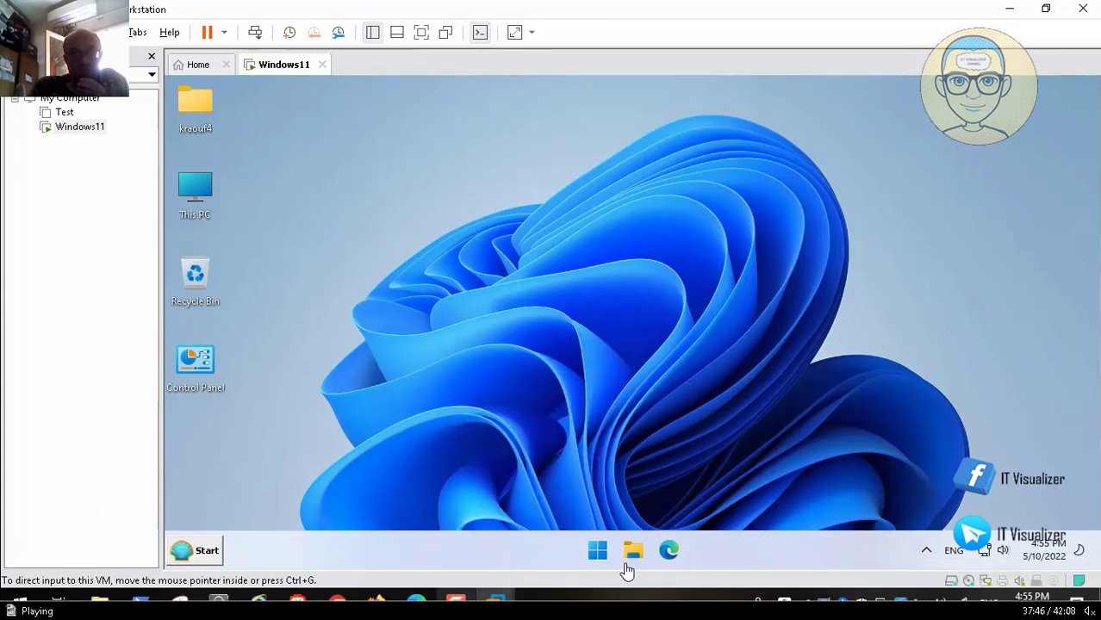
click(984, 566)
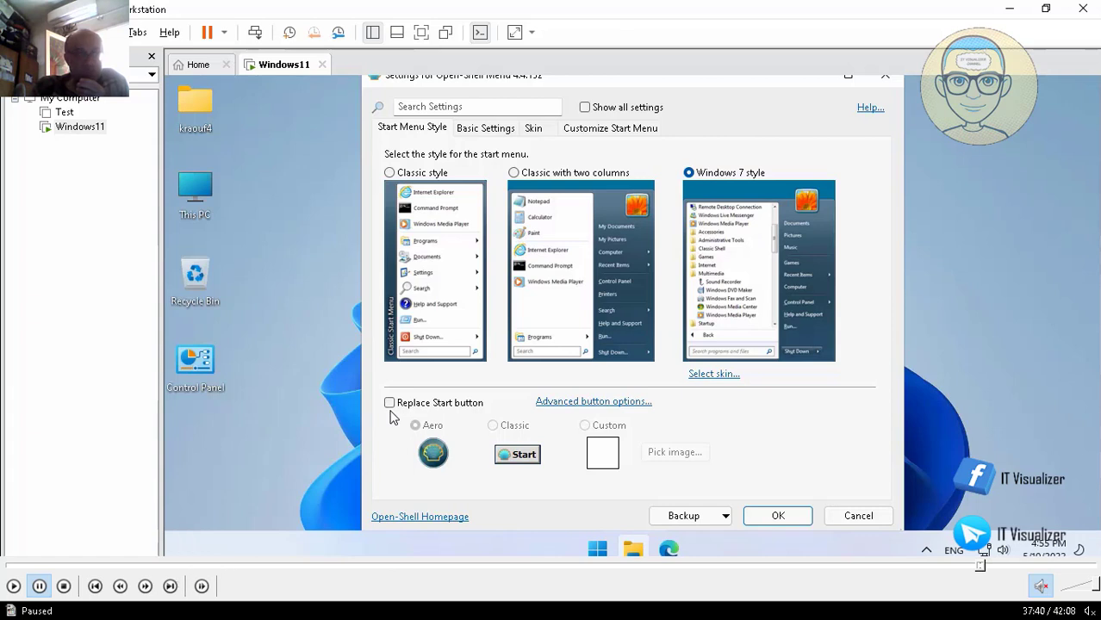
click(13, 586)
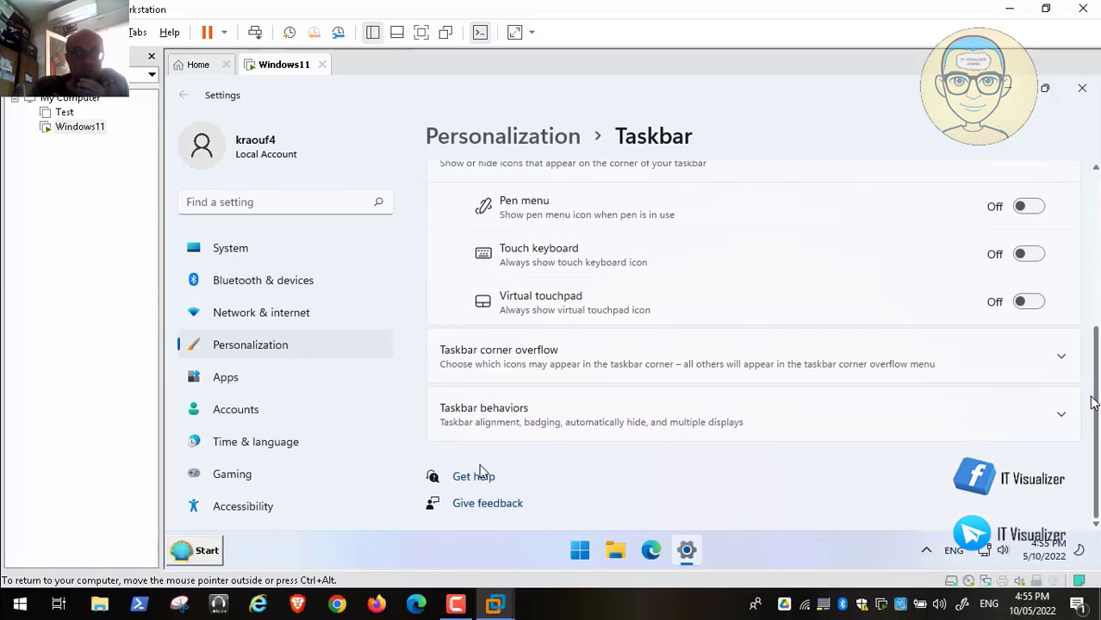
Step: Set Taskbar alignment to Left under Taskbar behaviors and close the Settings window
click(1013, 423)
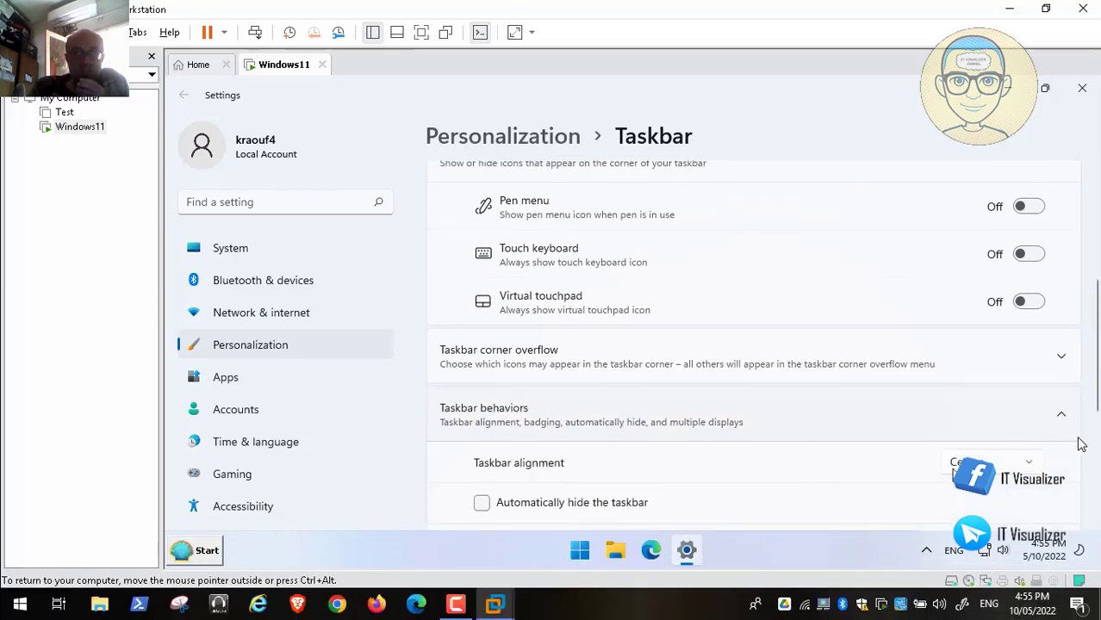
click(1026, 467)
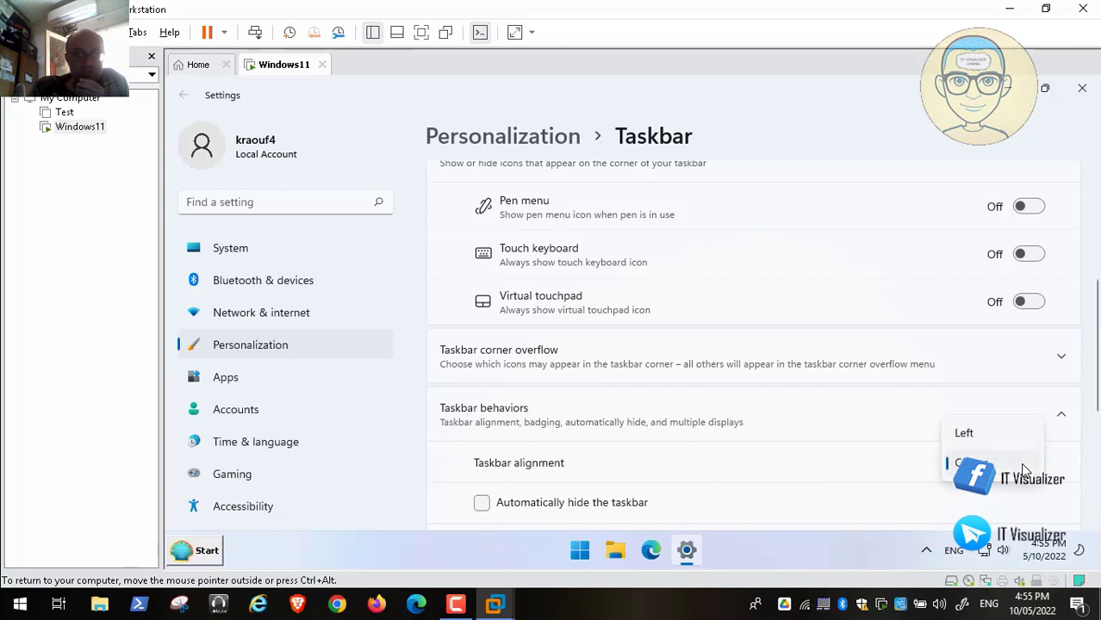
click(965, 433)
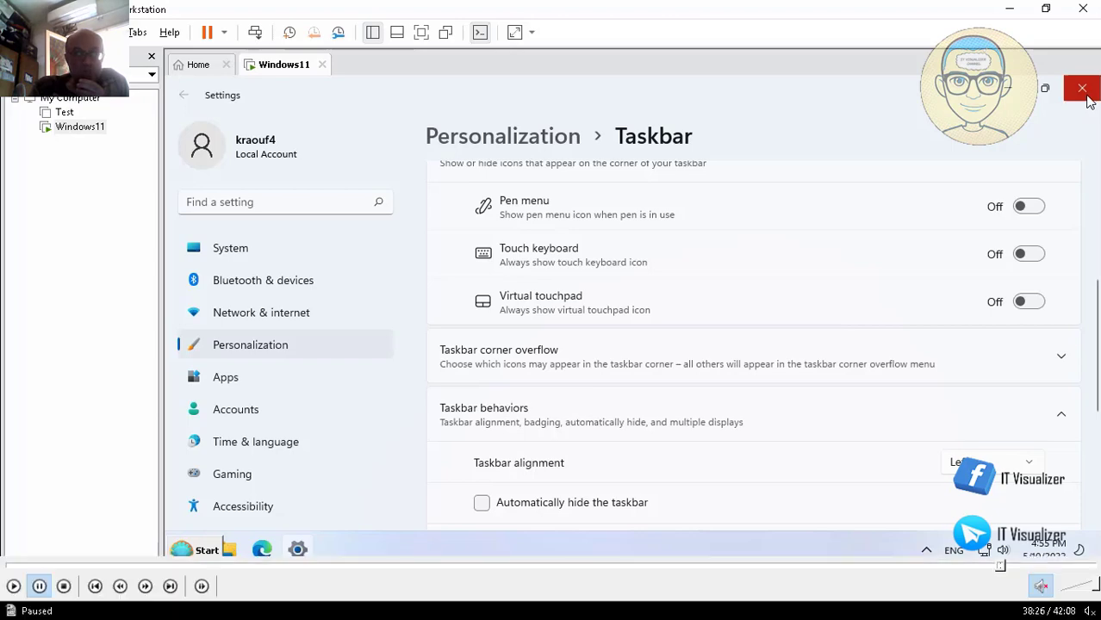
click(1014, 567)
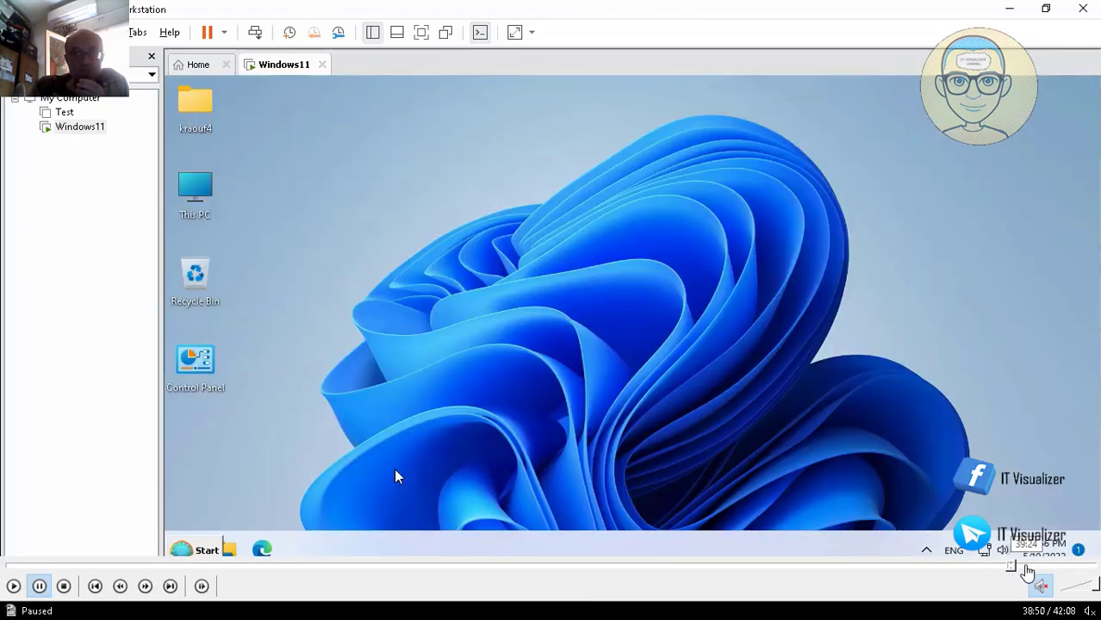
Step: Close the Open-Shell Start menu, leaving the left-aligned taskbar with the classic Start button
click(1027, 568)
click(1038, 568)
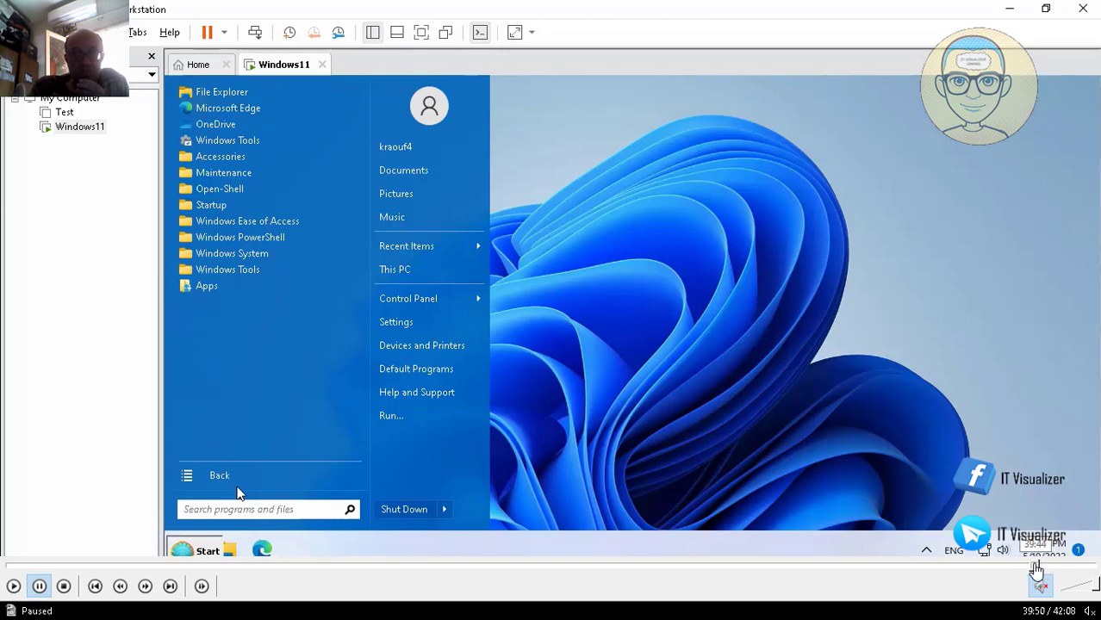
click(1036, 567)
click(1048, 567)
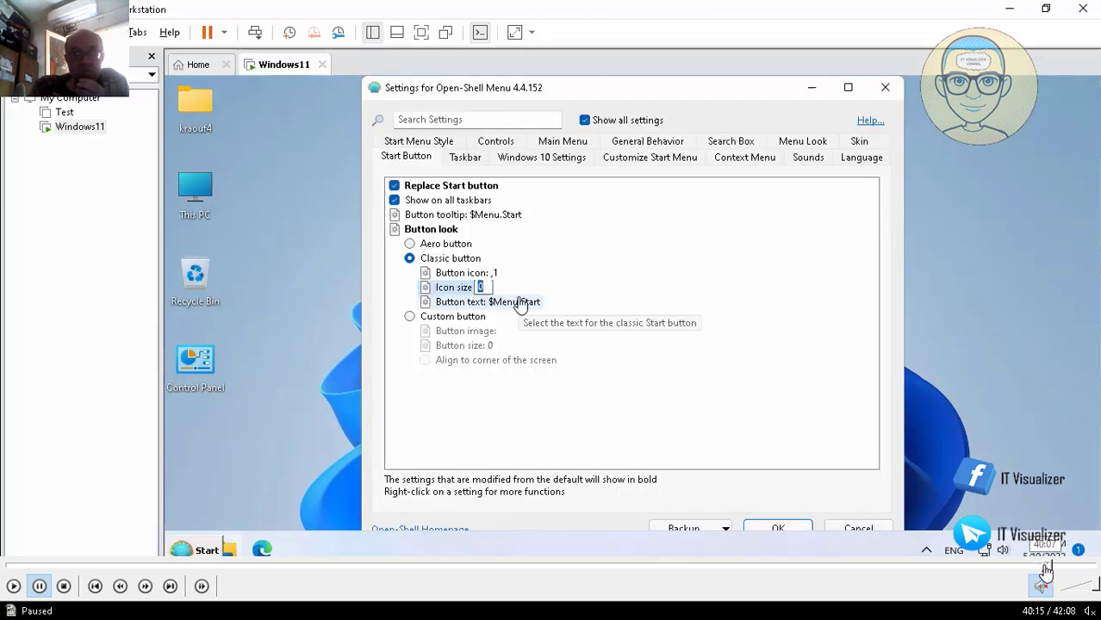
click(1041, 569)
click(1035, 570)
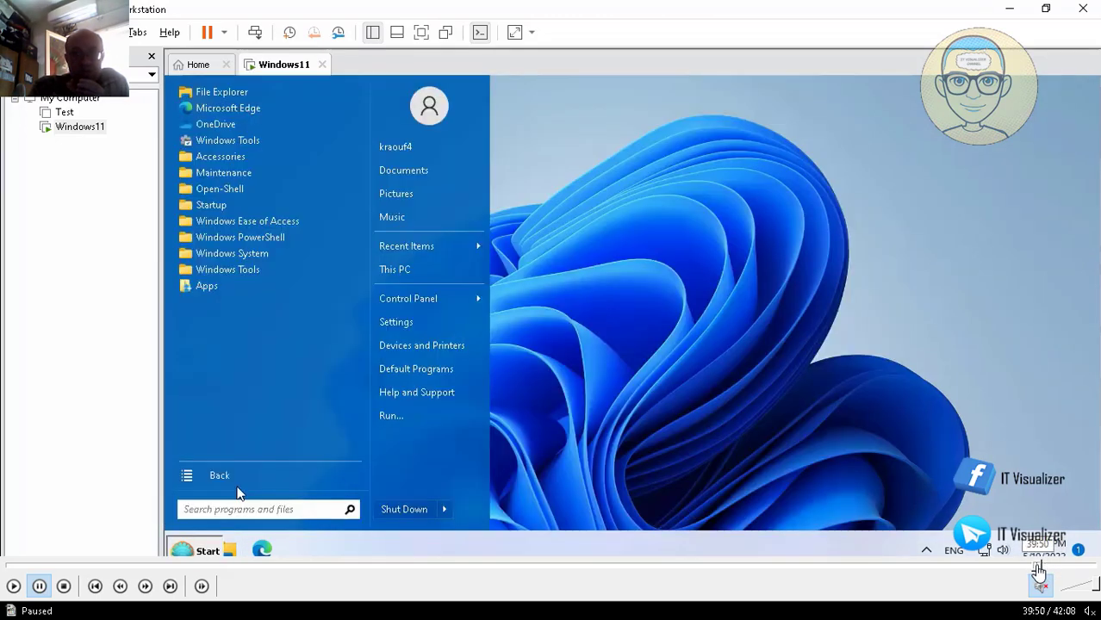
click(1034, 568)
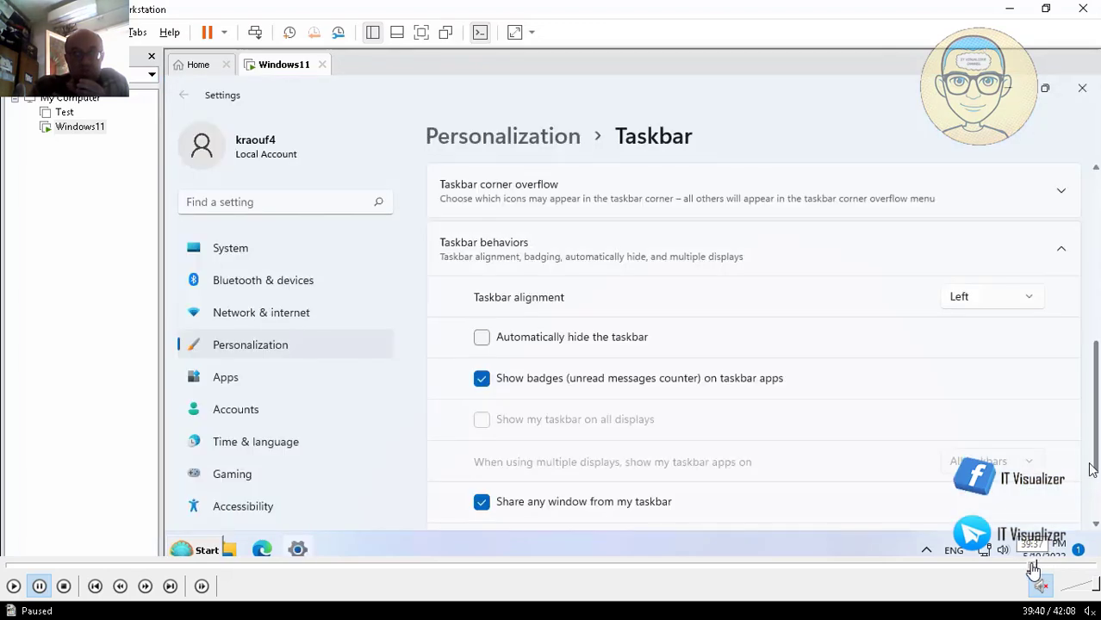
click(1034, 568)
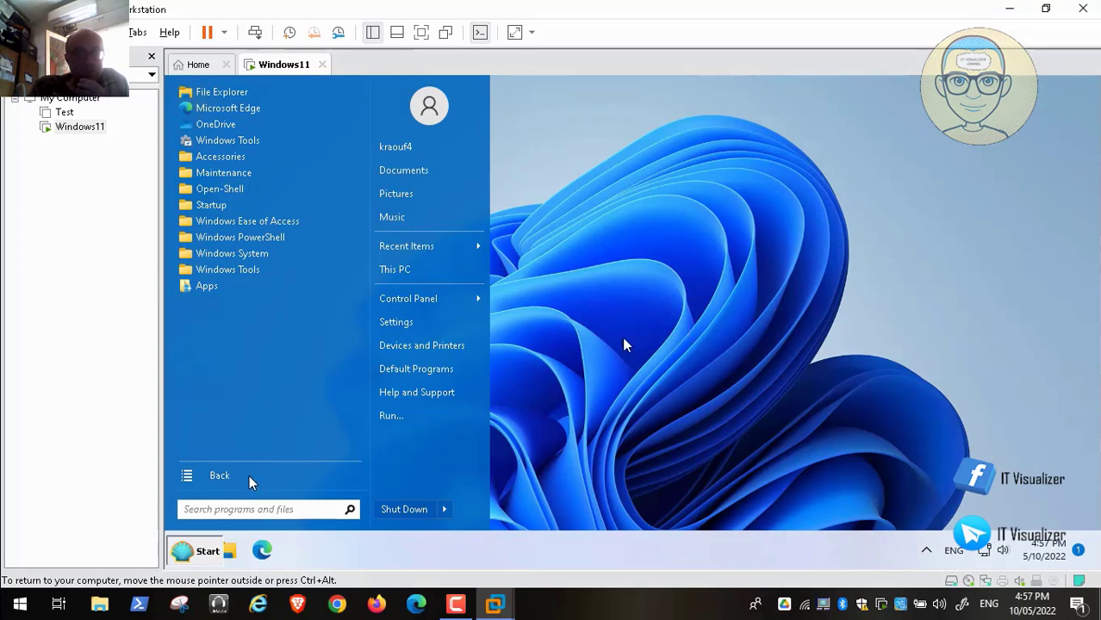
click(210, 550)
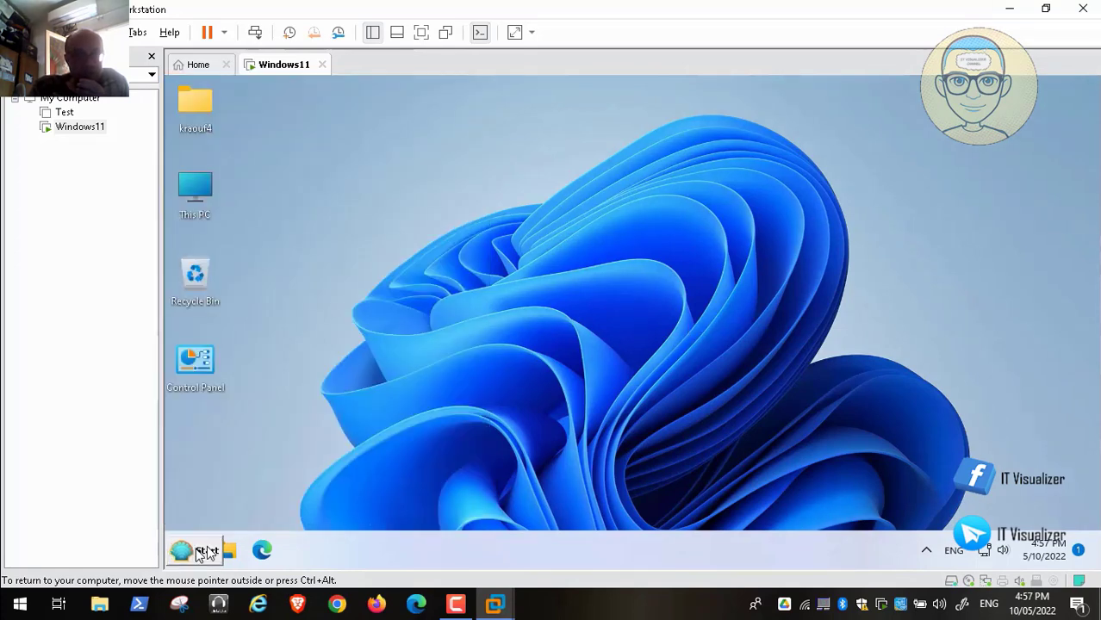
Step: In Open-Shell settings with all settings shown, switch the Start button to the Aero round orb
right_click(202, 550)
click(275, 501)
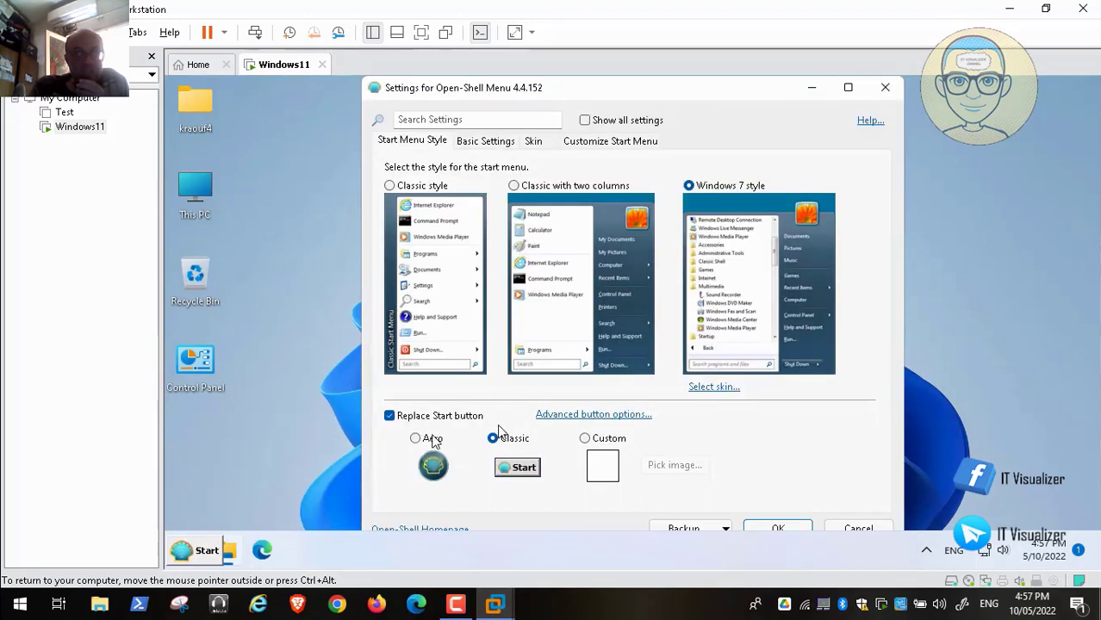
click(596, 415)
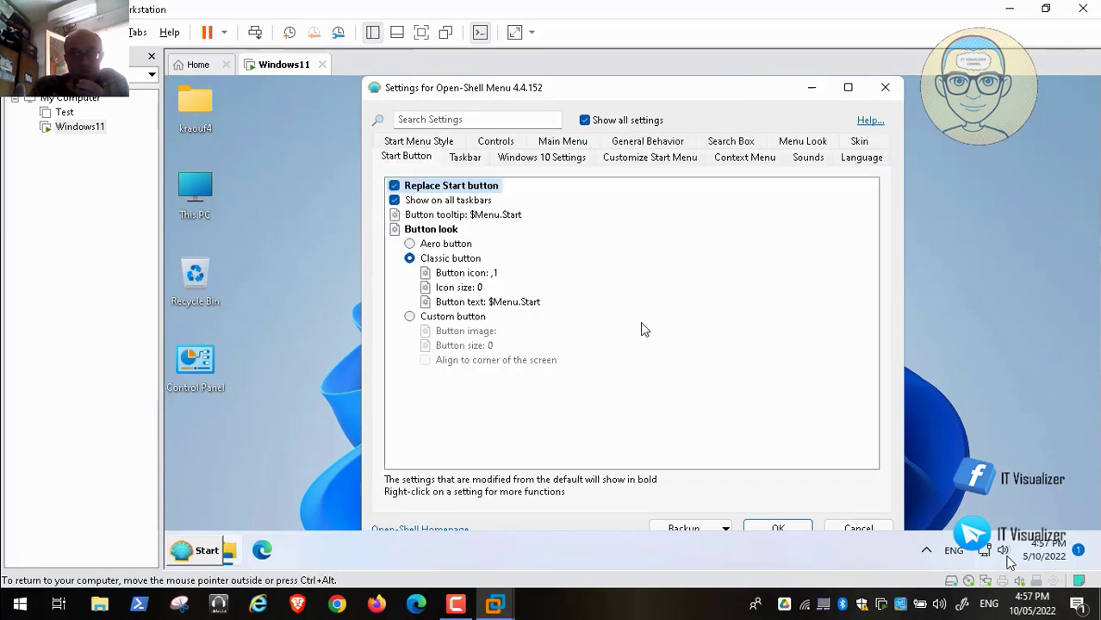
click(1057, 565)
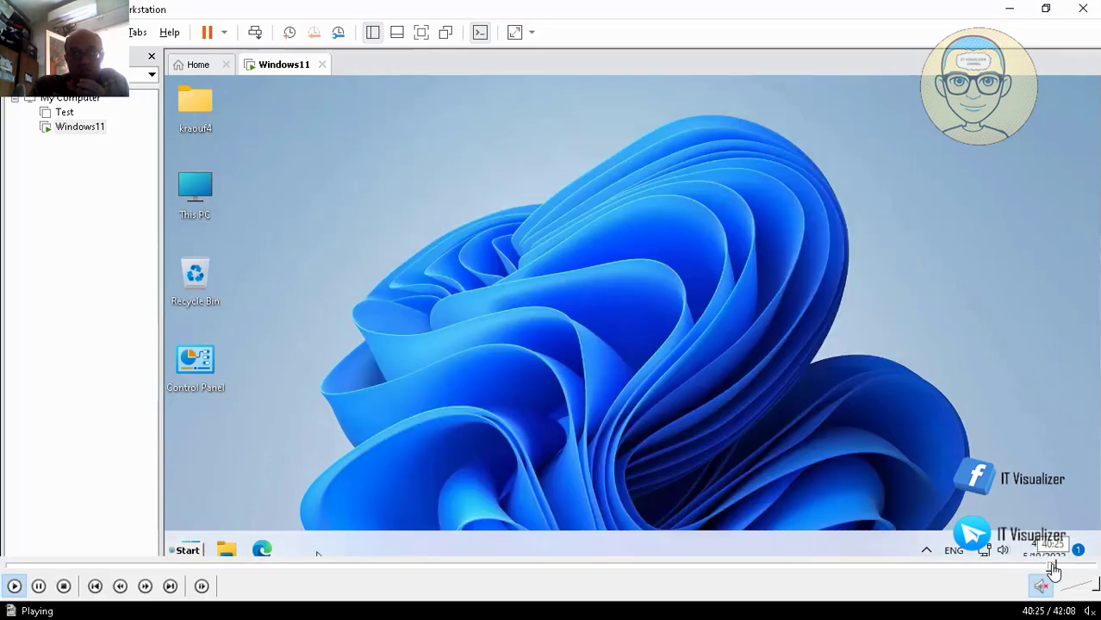
click(1058, 565)
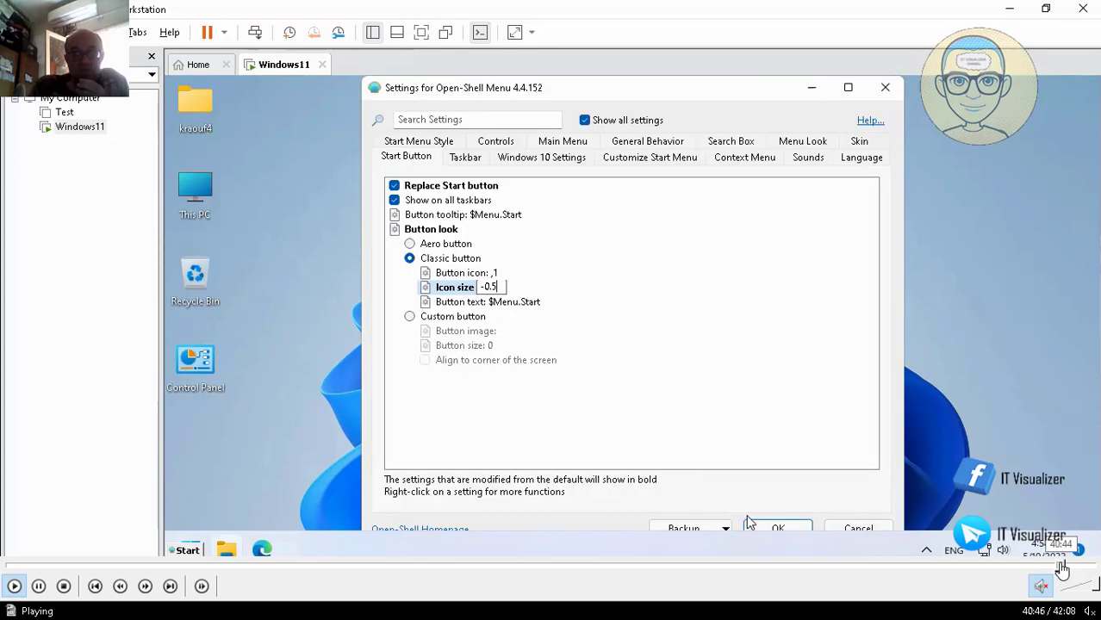
click(1067, 565)
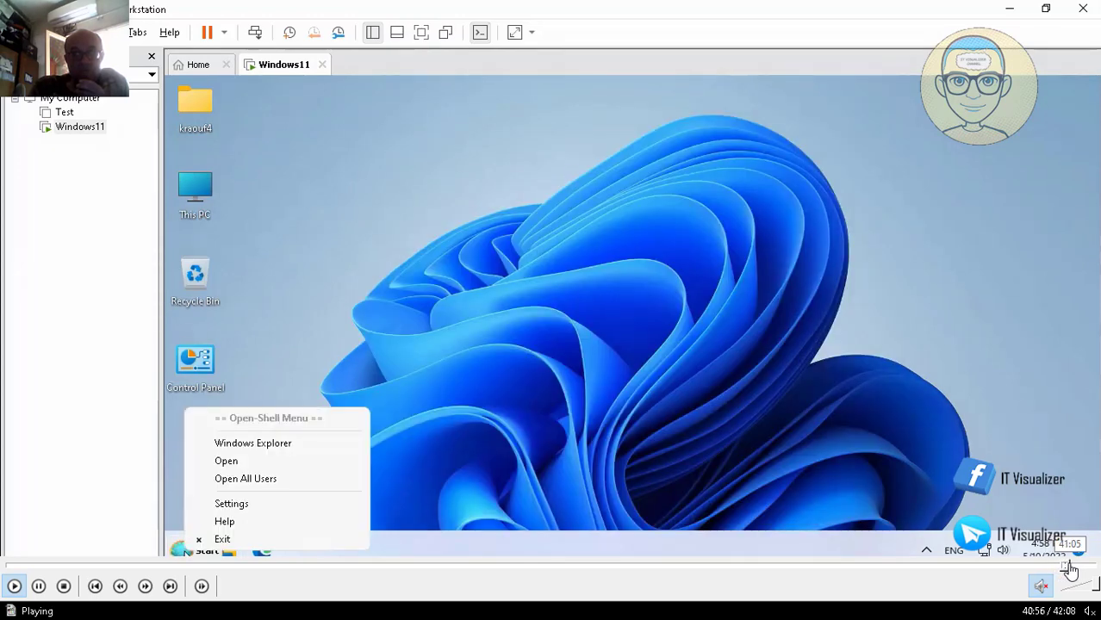
click(1071, 570)
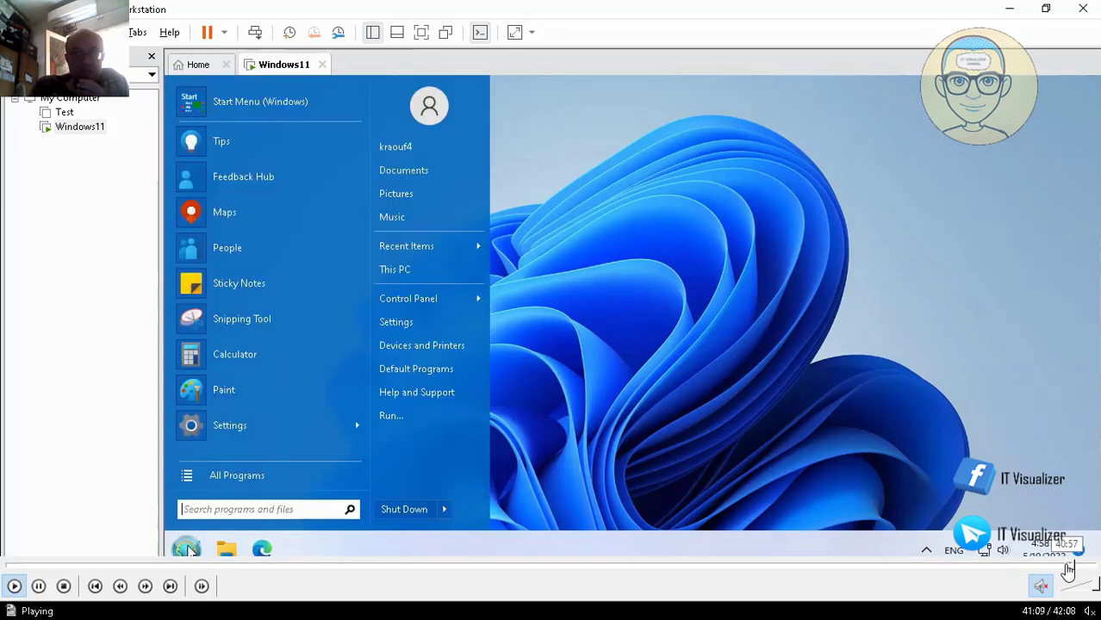
click(1065, 566)
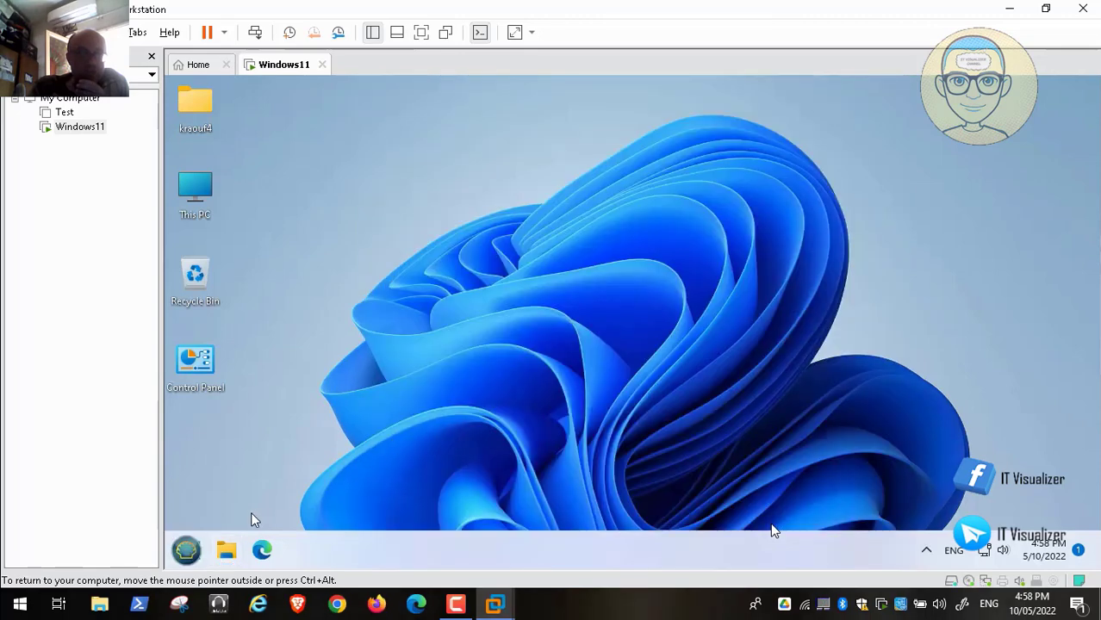
Step: Shut down the Windows11 VM so its summary page shows Powered off
mouse_move(53, 594)
mouse_move(195, 555)
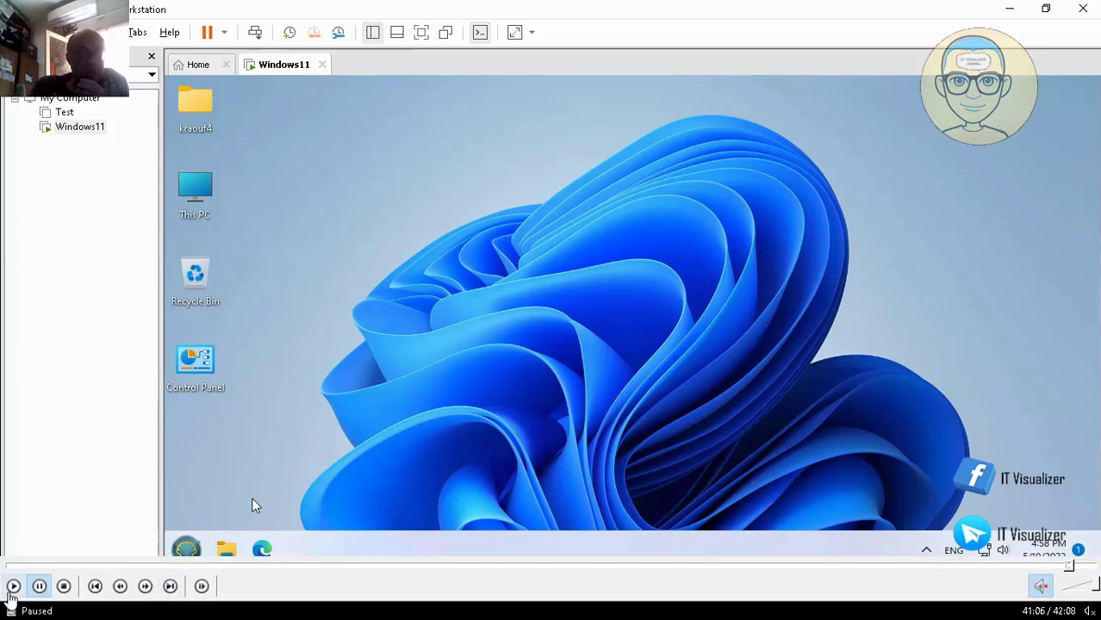
click(13, 587)
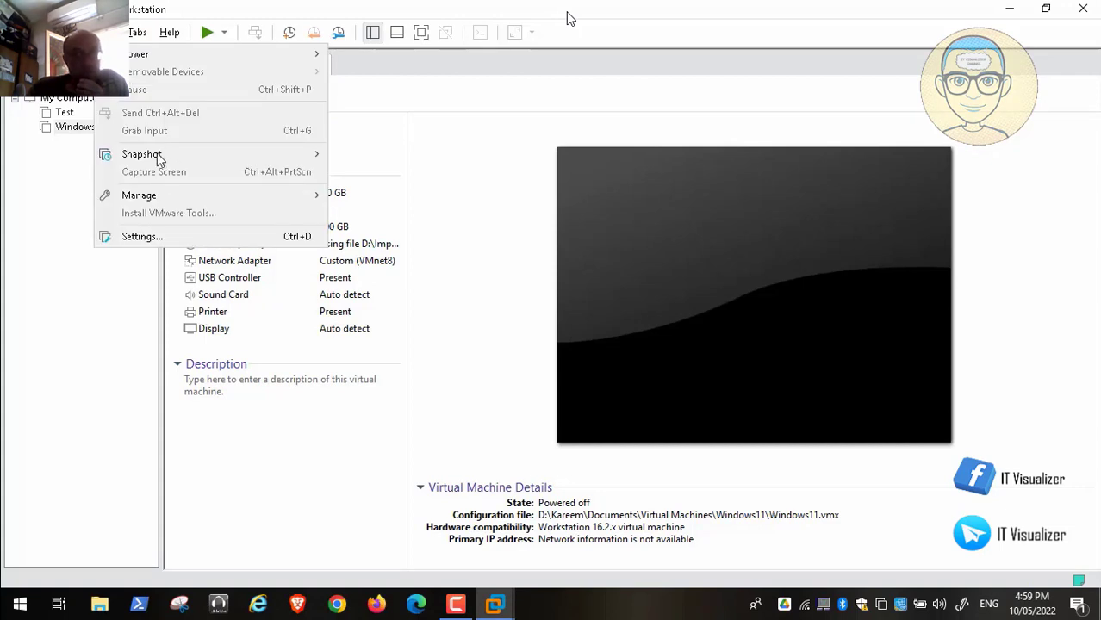
Step: Take a snapshot of the Windows11 VM named 'After Open Shell Program'
mouse_move(253, 155)
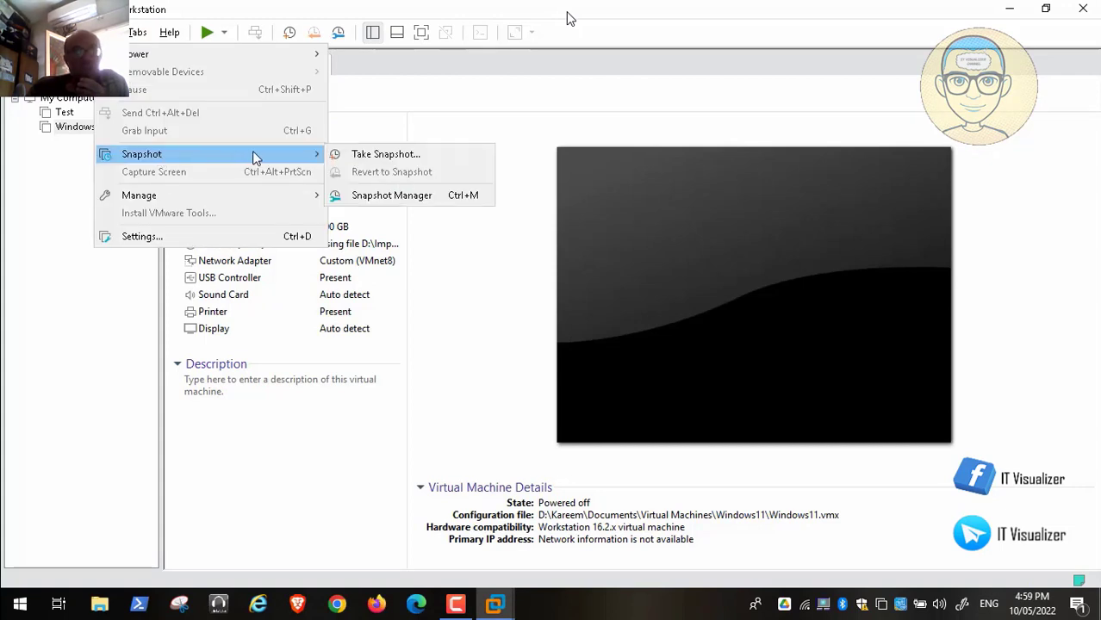
click(366, 155)
key(BackSpace)
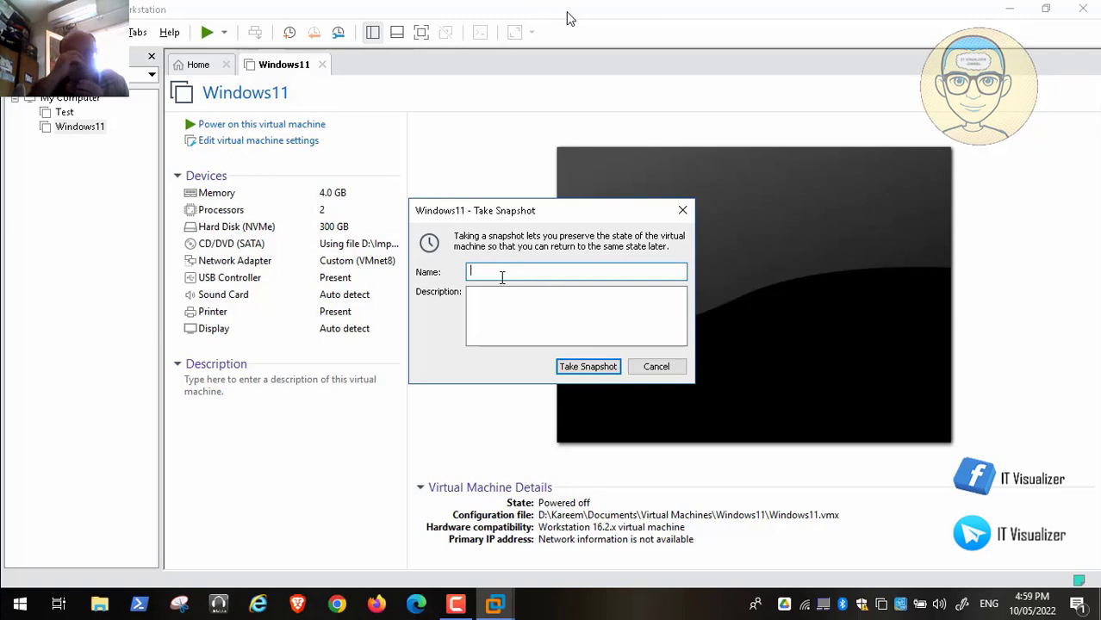
text(after)
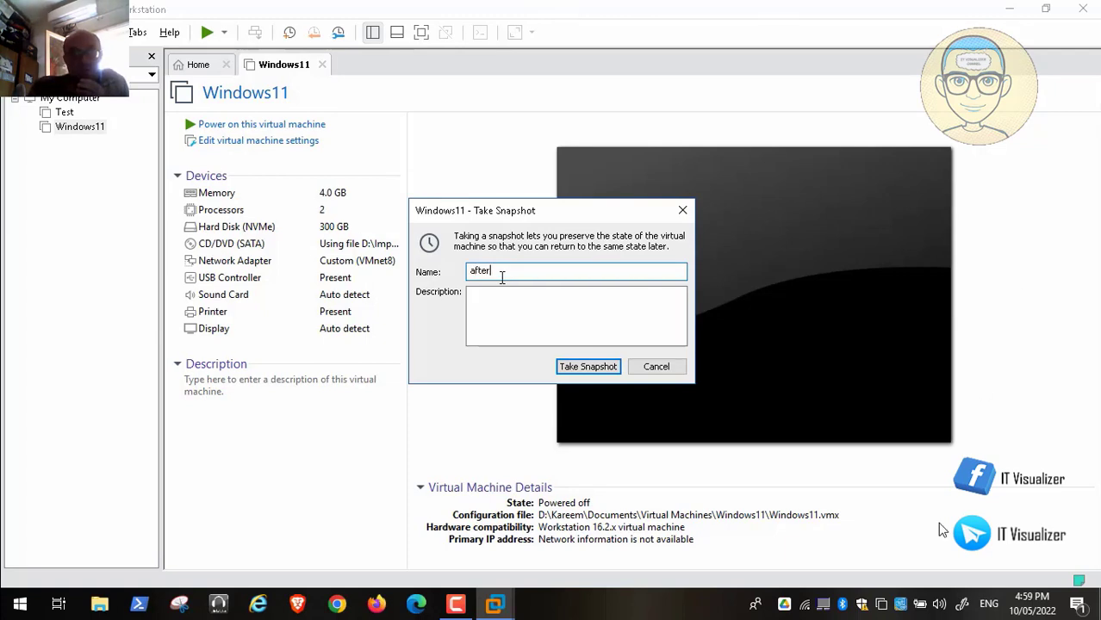
key(BackSpace)
key(BackSpace)
key(BackSpace)
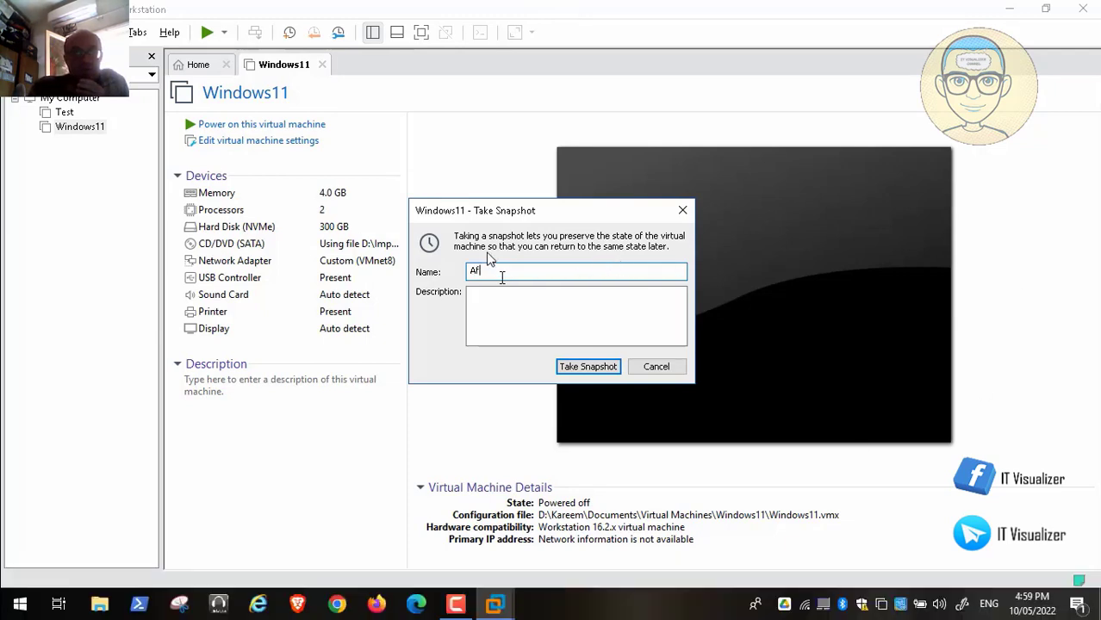
text(ter Open Shell Pro)
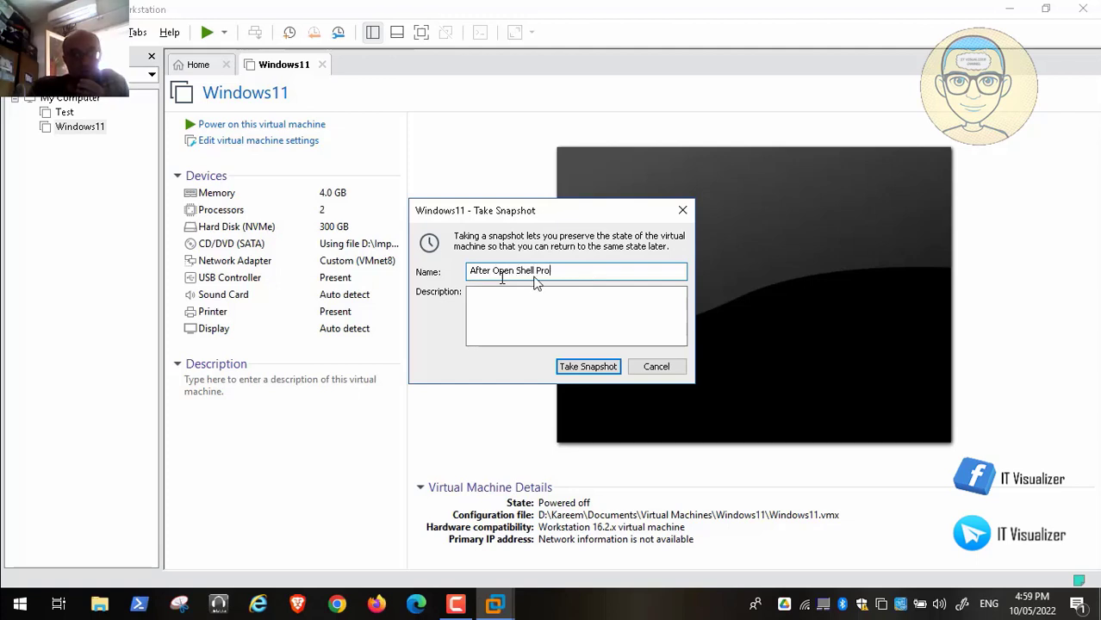
text(am)
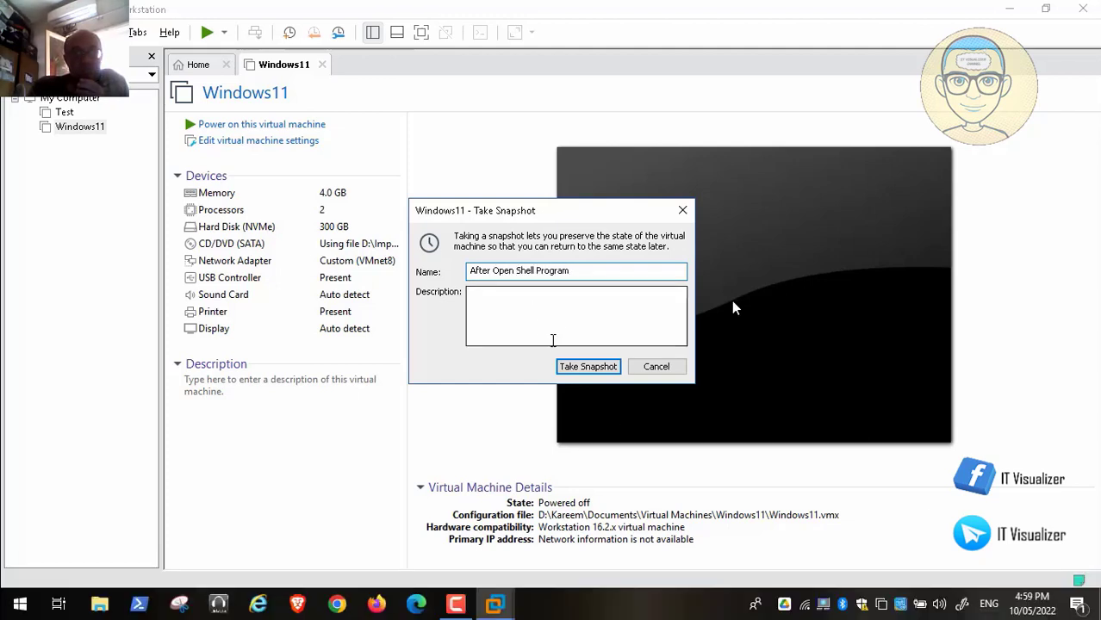
click(579, 365)
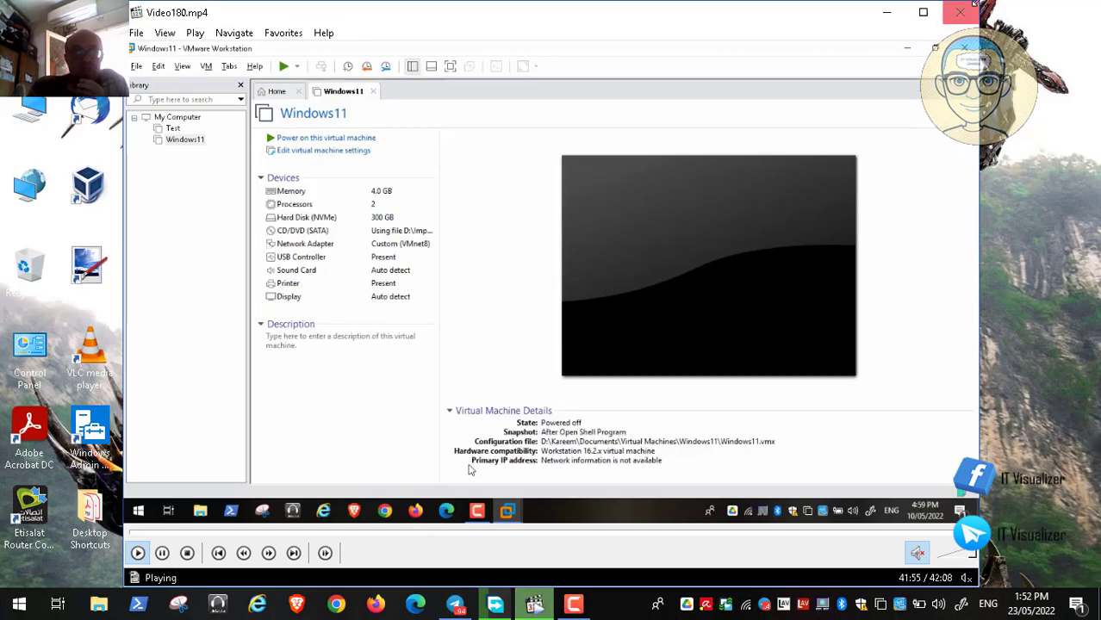
Step: Close the Video180.mp4 player window and bring up the screen recorder's controls
click(963, 11)
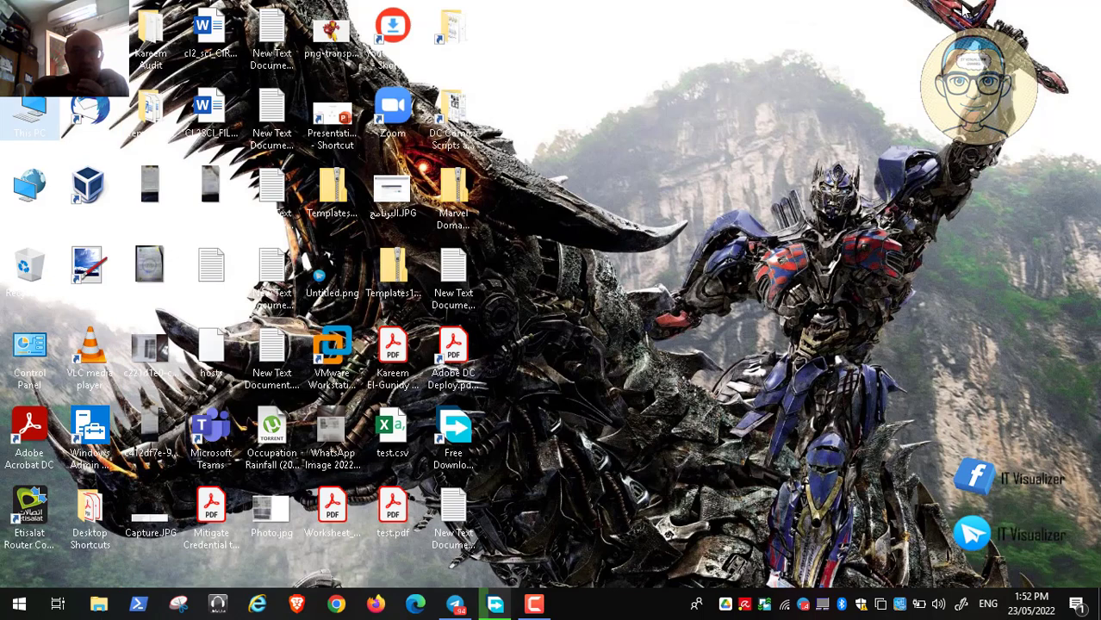
click(534, 604)
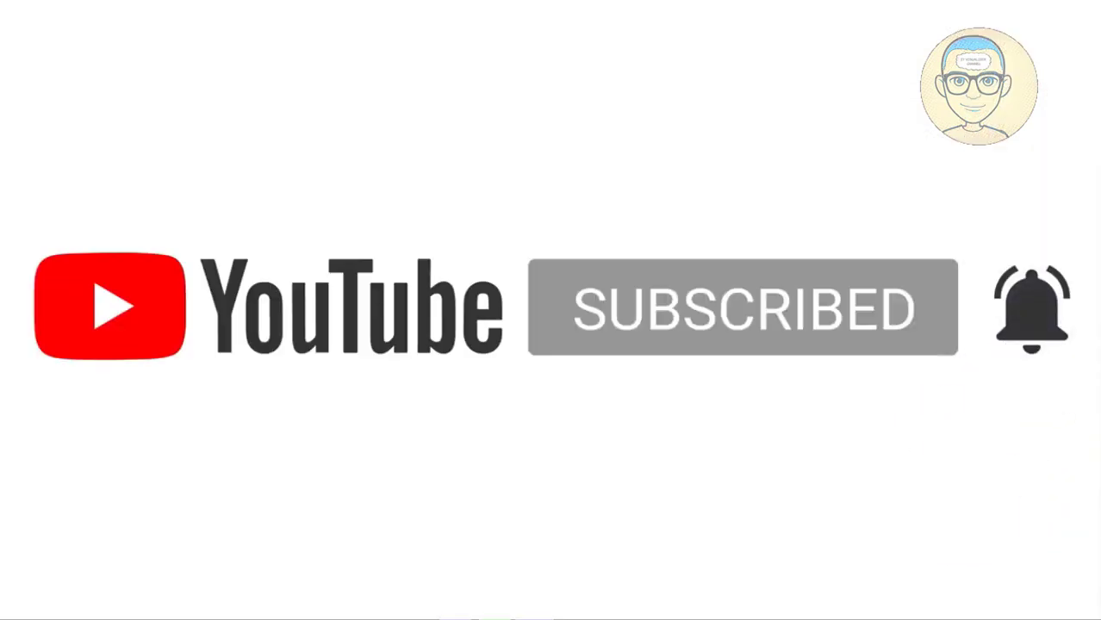